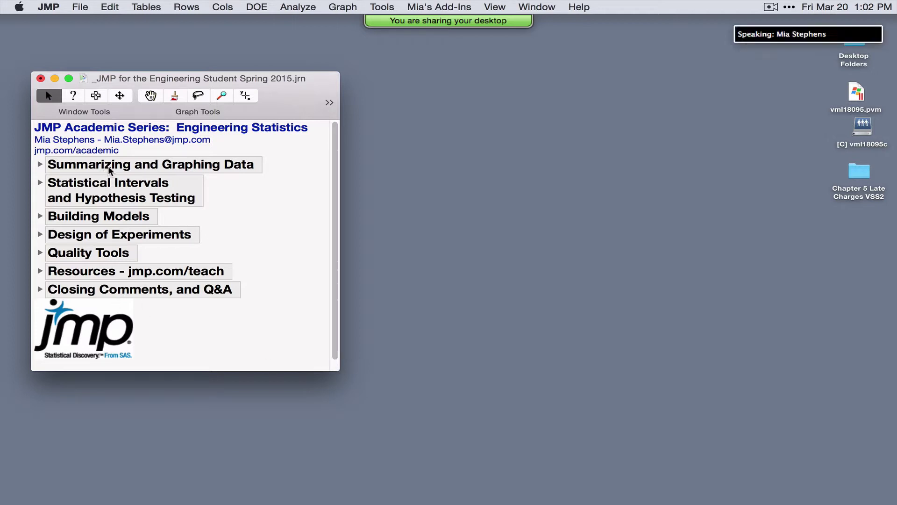
Review the journal's outlines for Statistical Intervals and Hypothesis Testing, Building Models, Design of Experiments and Quality Tools, collapsing each one again
click(40, 182)
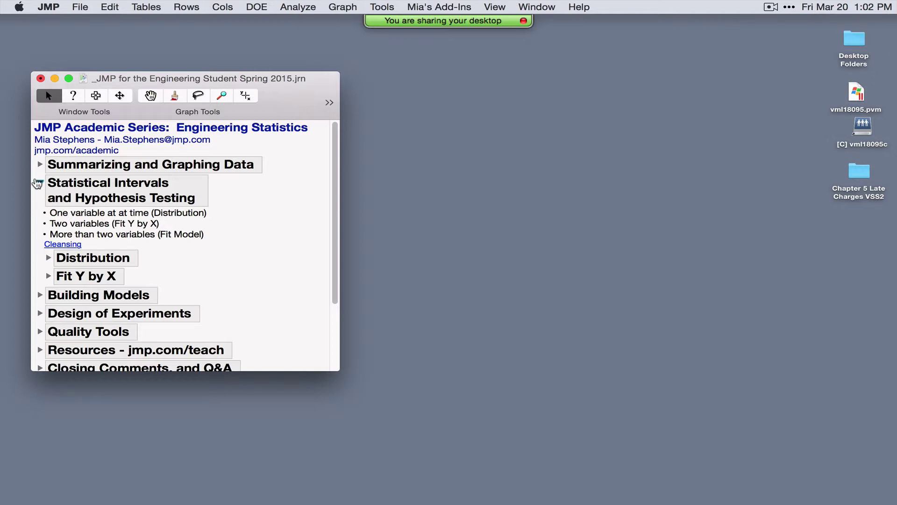
click(40, 182)
click(41, 217)
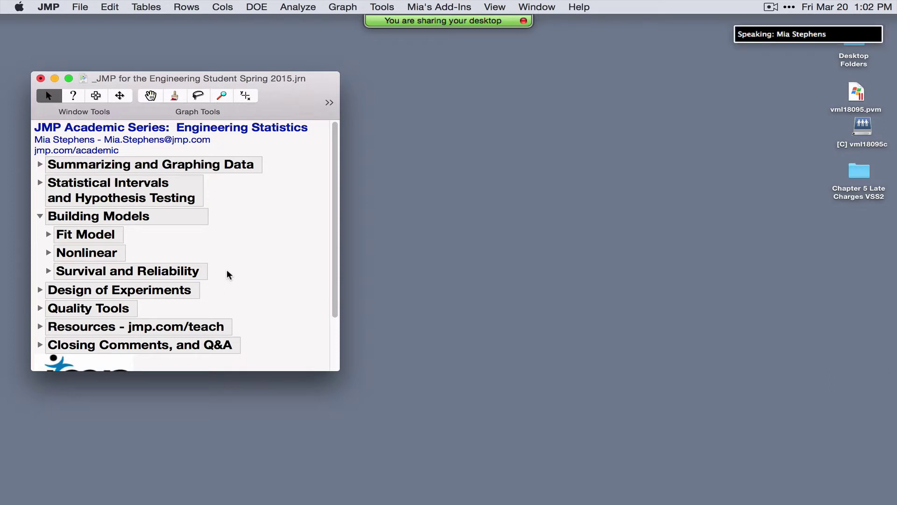
click(40, 216)
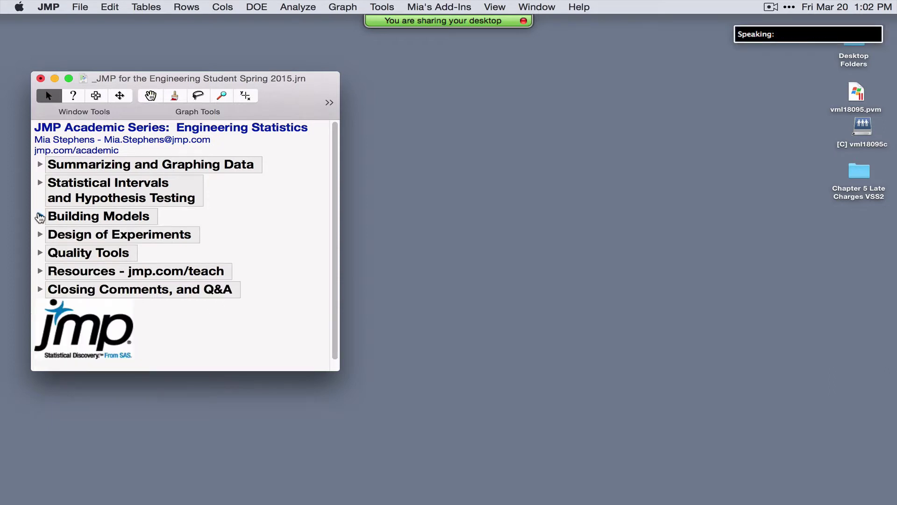
click(40, 235)
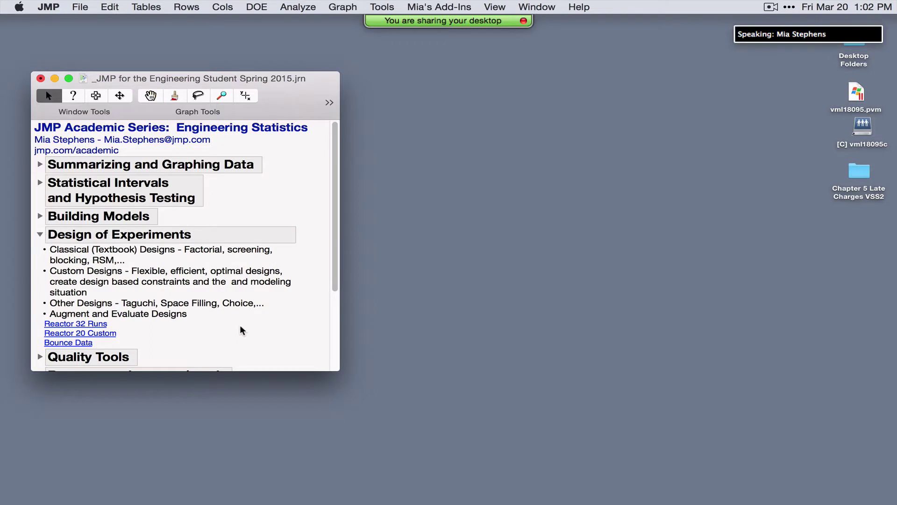
click(40, 234)
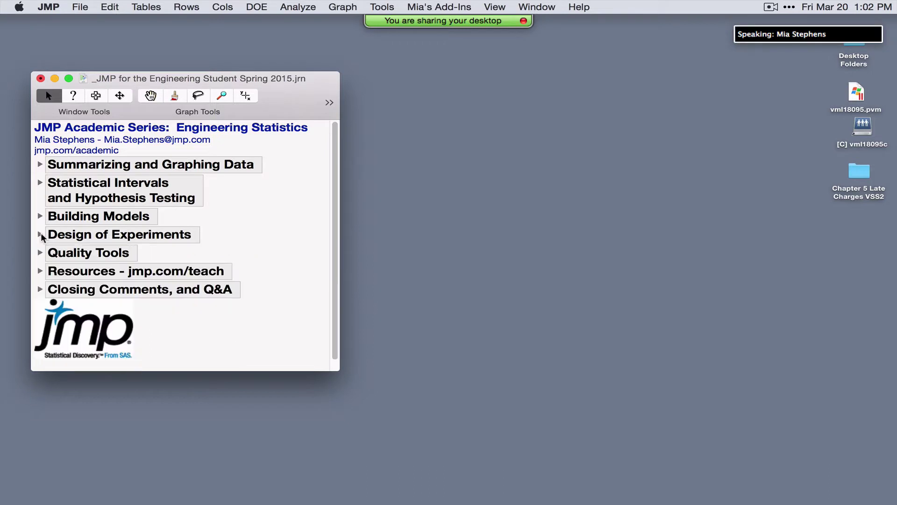
click(40, 252)
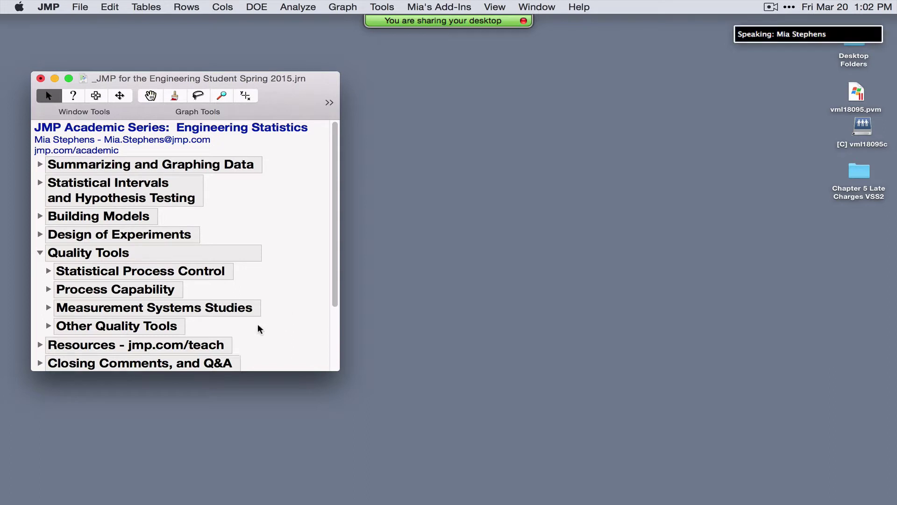
click(40, 253)
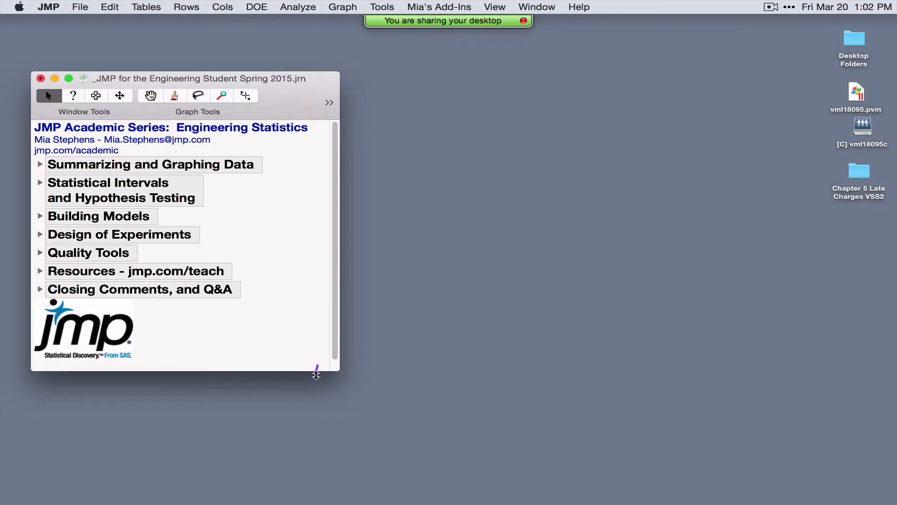
Lengthen and reposition the journal window, and review the Resources - jmp.com/teach topics before collapsing that section
drag(315, 371, 315, 450)
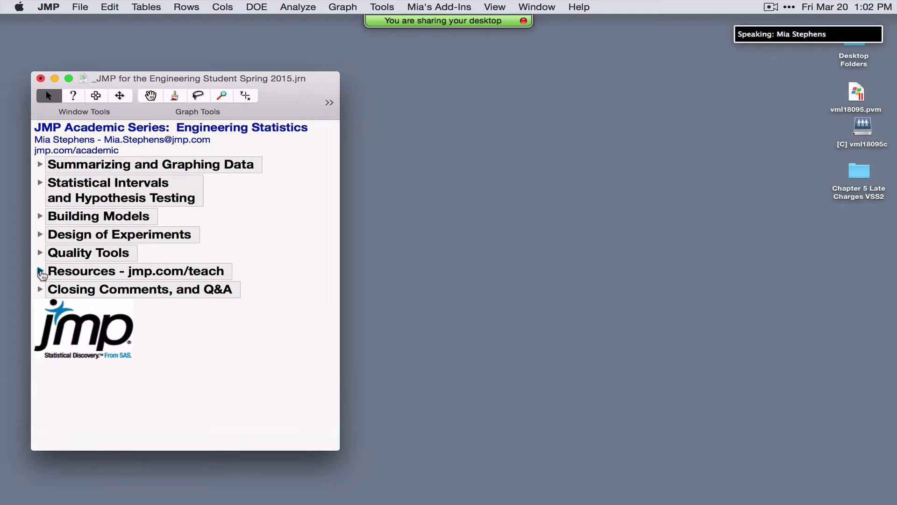
click(40, 271)
drag(290, 92, 288, 77)
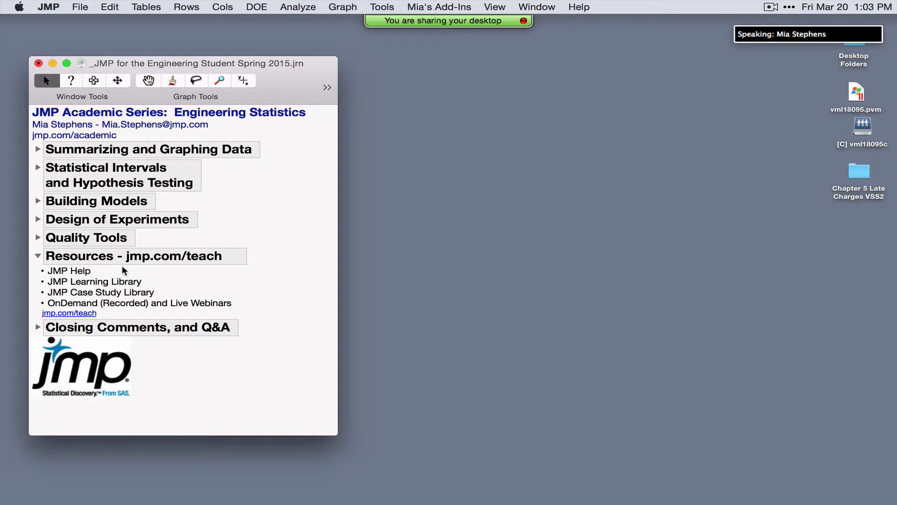
drag(123, 266, 233, 276)
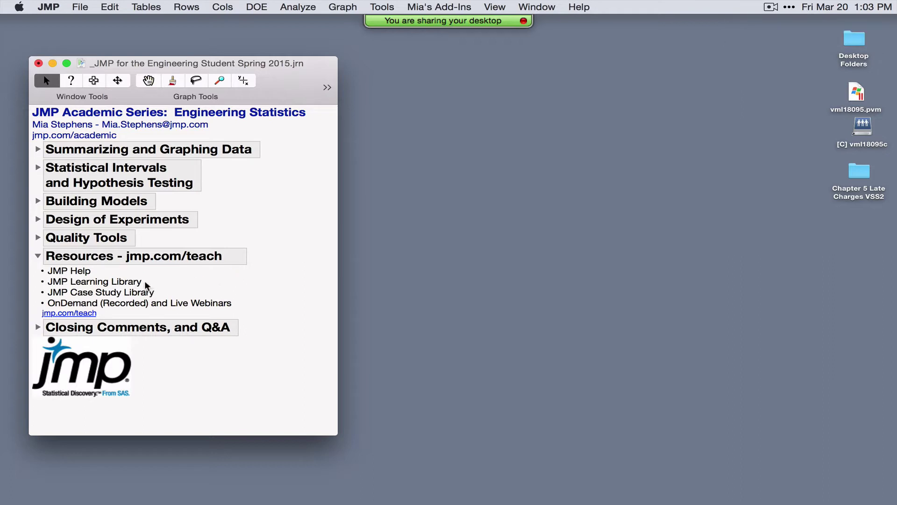
mouse_move(145, 282)
mouse_down()
mouse_move(164, 282)
mouse_move(155, 283)
mouse_up()
drag(160, 291, 168, 292)
click(241, 306)
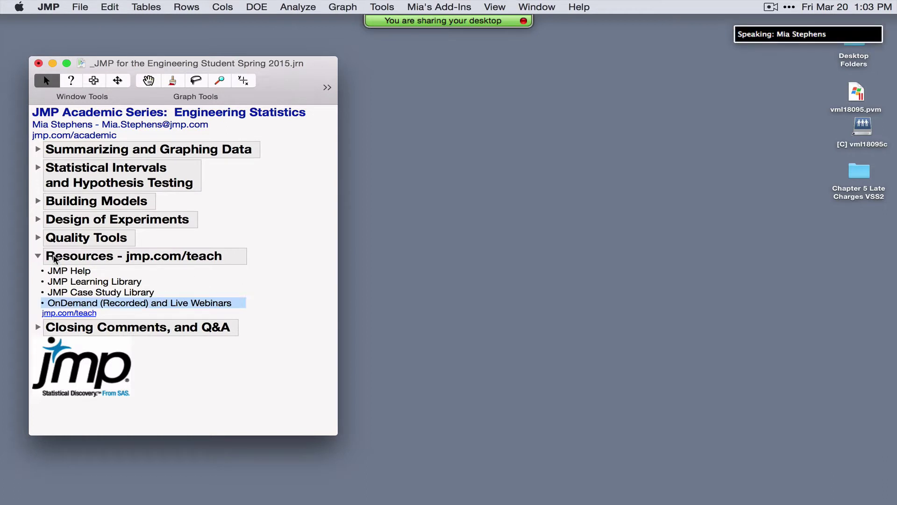
click(38, 256)
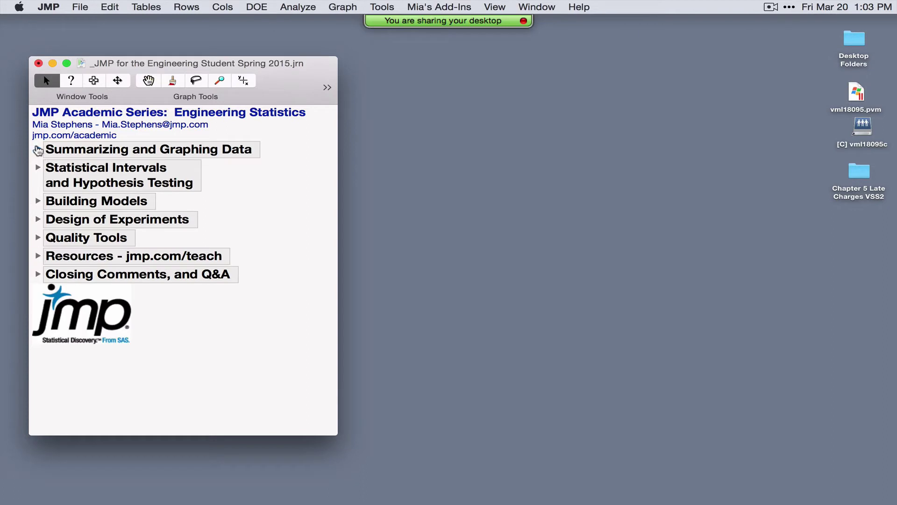
Expand the Summarizing and Graphing Data section and open the Diameter data table linked there
click(37, 149)
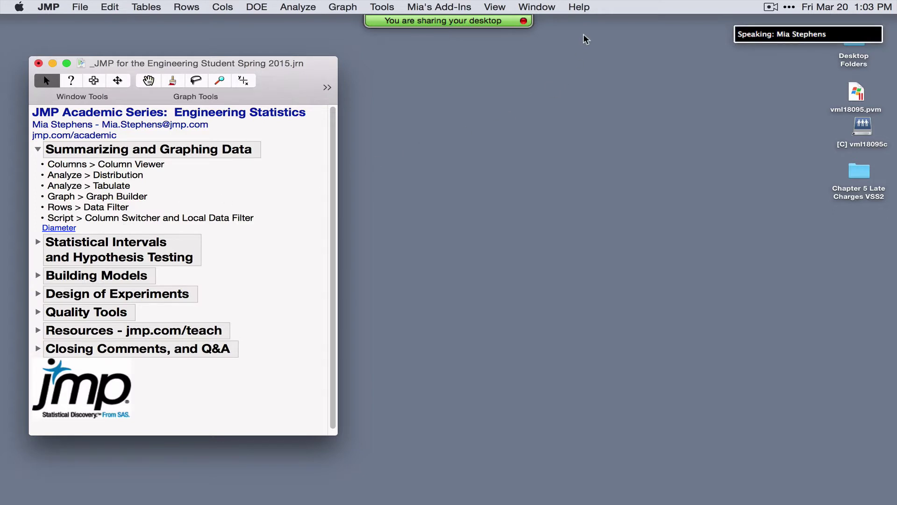
click(580, 8)
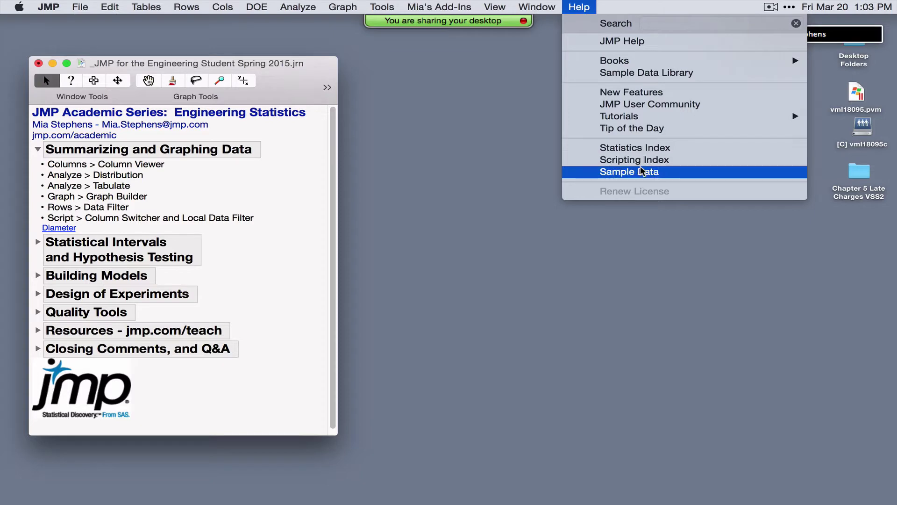
click(279, 186)
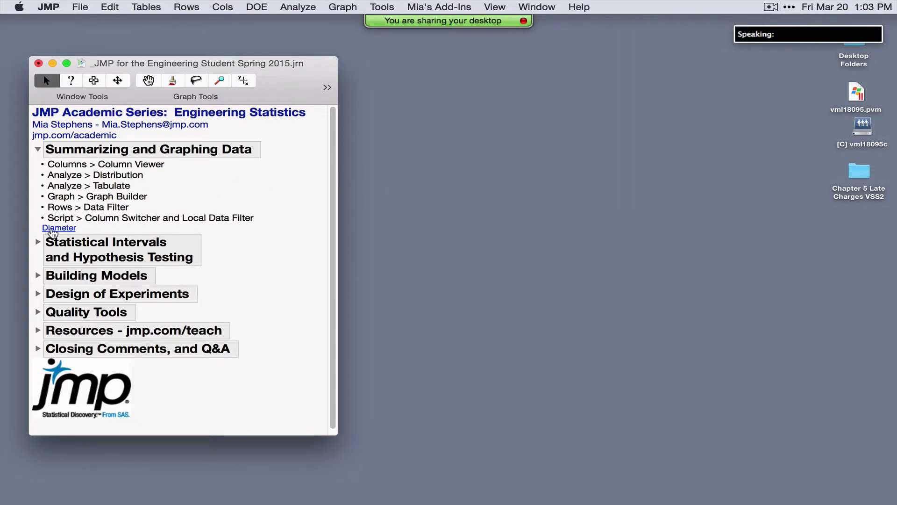
click(52, 229)
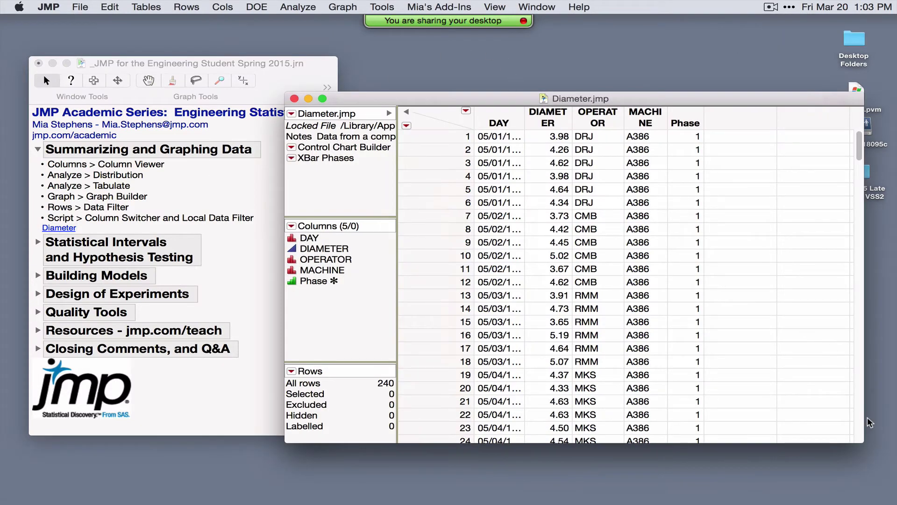
Widen the DIAMETER, OPERATOR and MACHINE columns to fit their headings, and resize and reposition the Diameter table window
drag(862, 441, 778, 467)
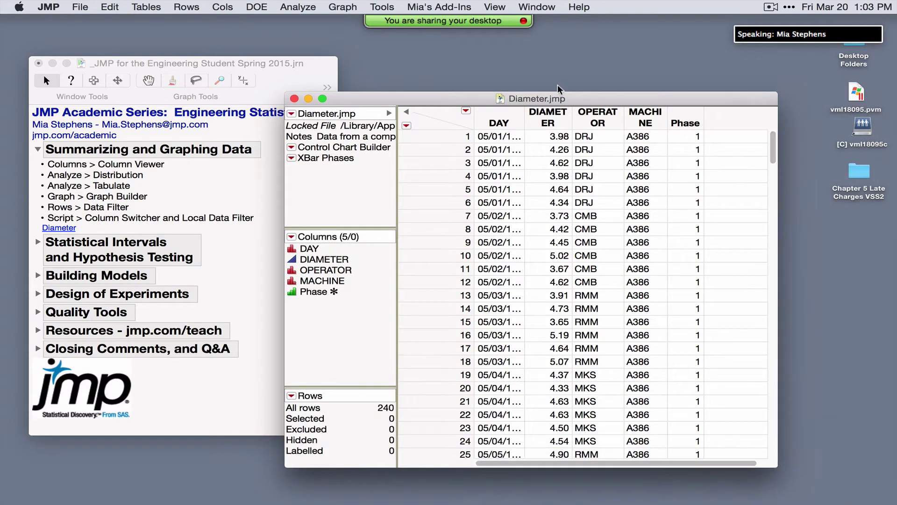
drag(565, 103, 626, 89)
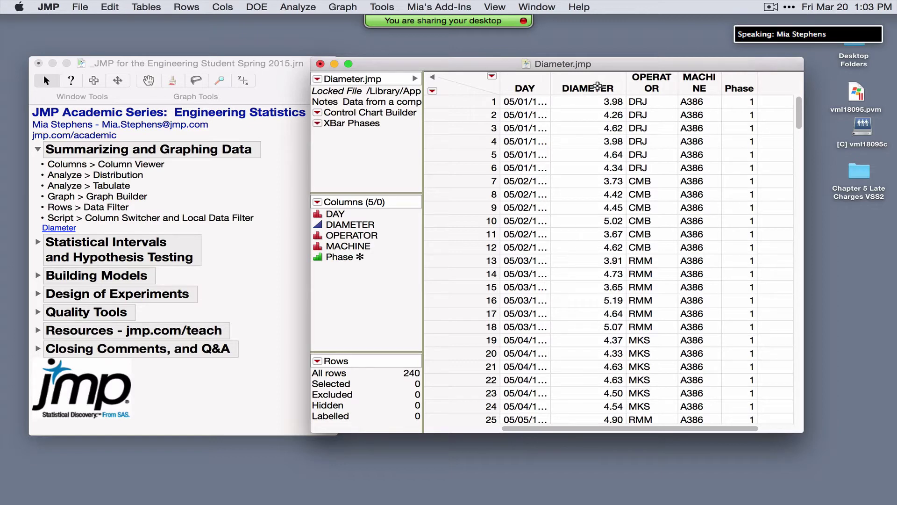
drag(678, 87, 698, 89)
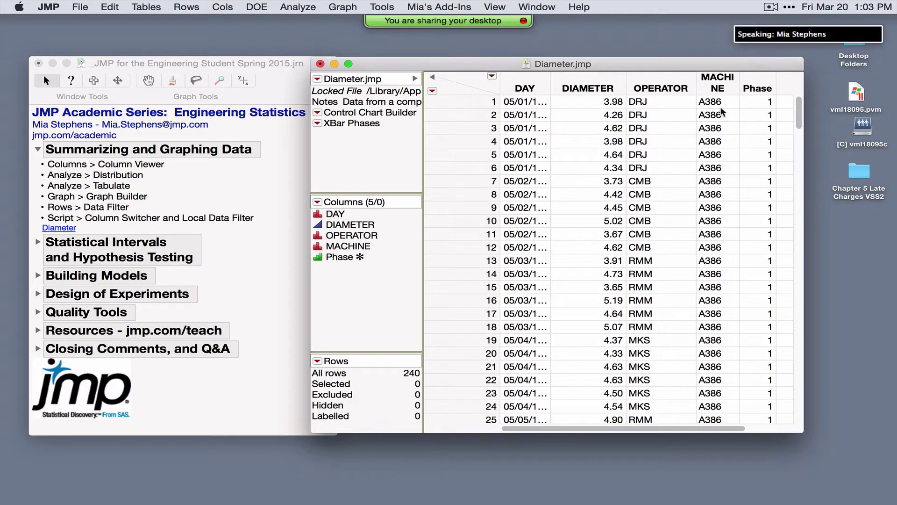
drag(740, 88, 757, 90)
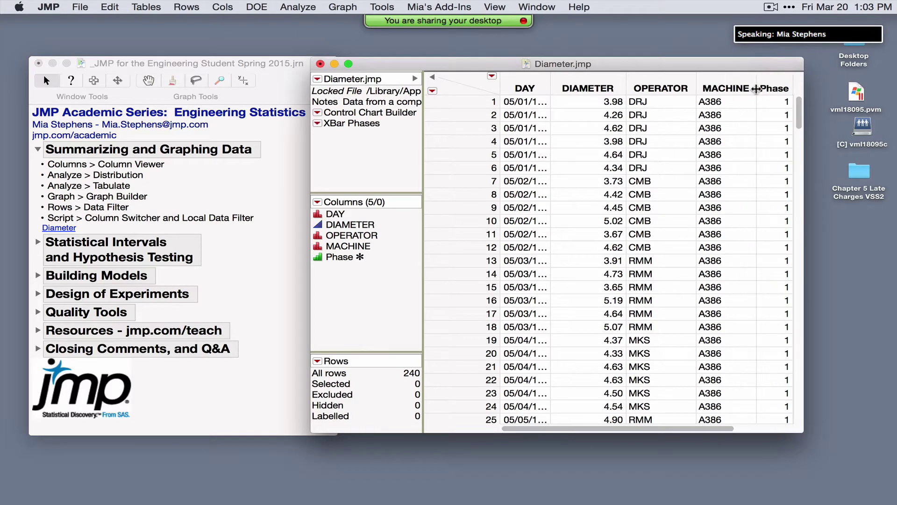
drag(804, 241, 860, 247)
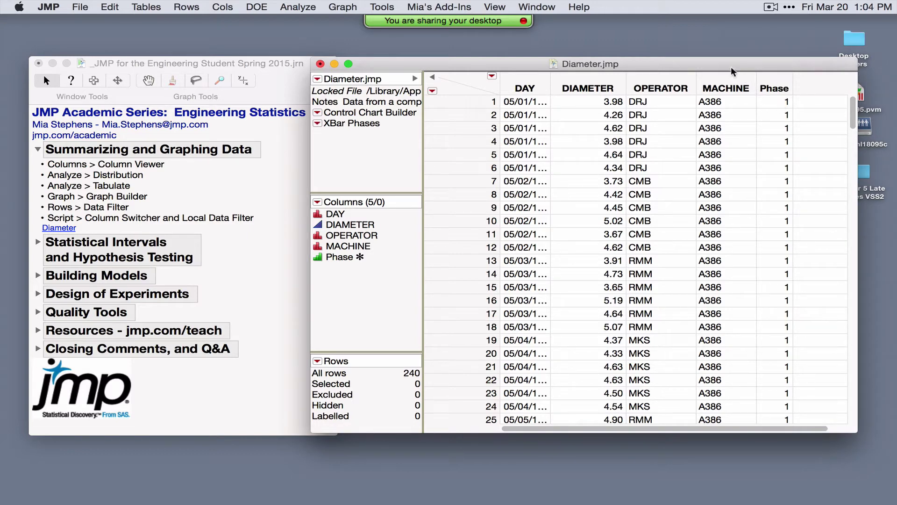
drag(733, 71, 709, 81)
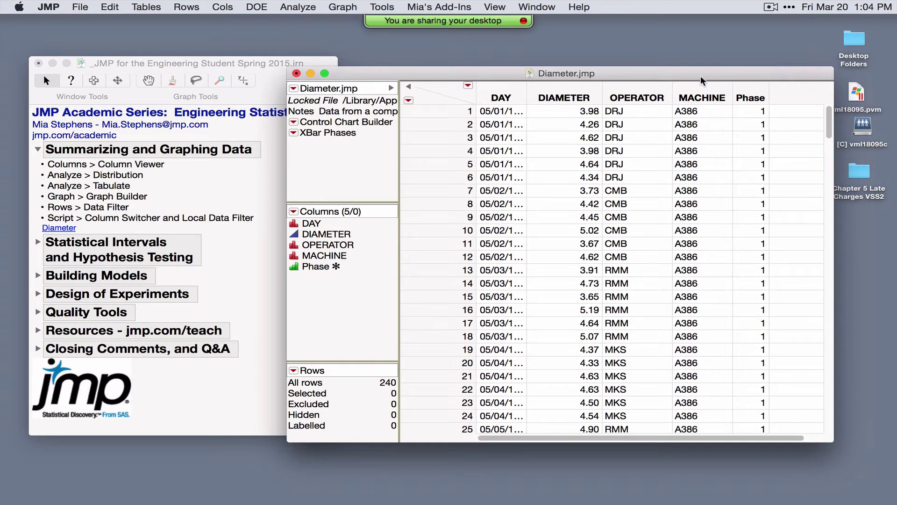
drag(701, 78, 687, 82)
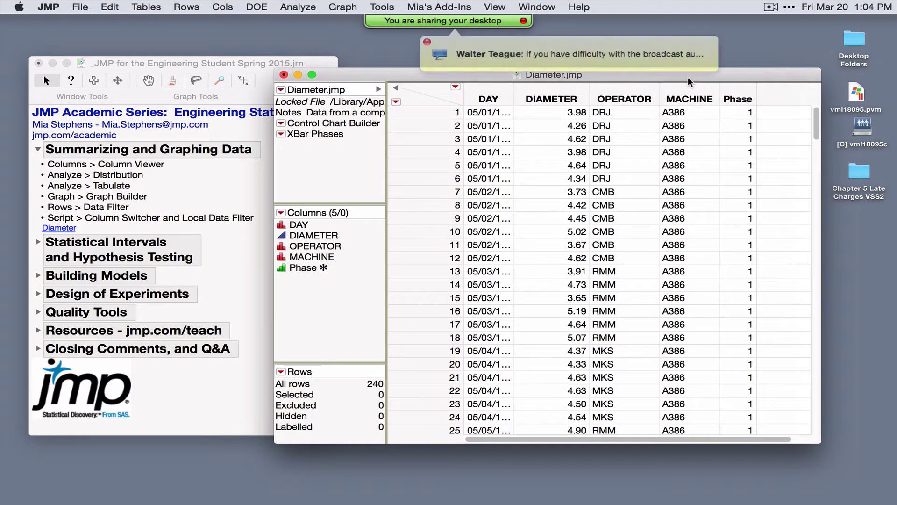
drag(688, 82, 685, 94)
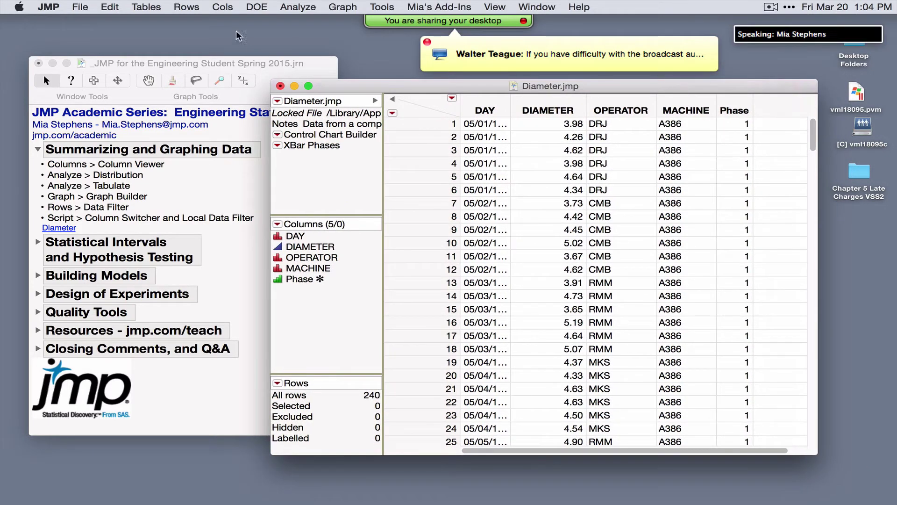
Show summary statistics with quartiles for all five Diameter columns in the Columns Viewer
click(221, 7)
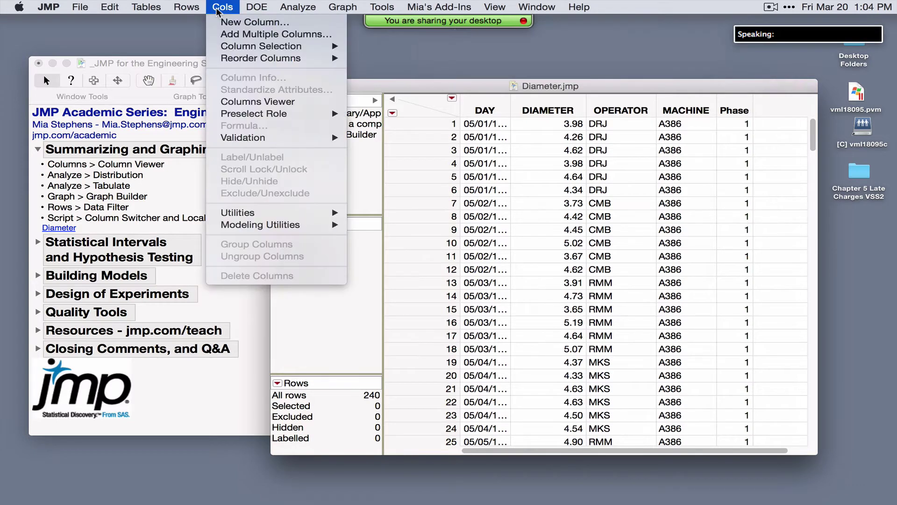
click(288, 105)
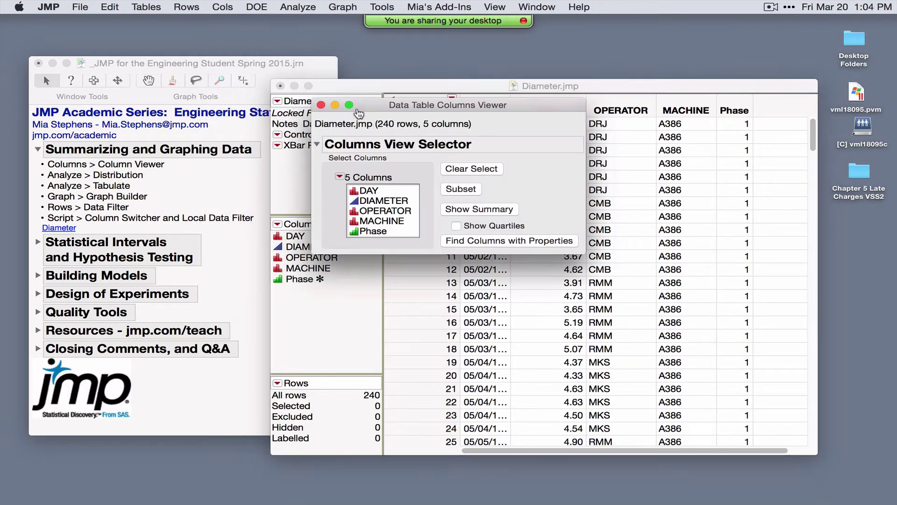
drag(476, 106, 378, 83)
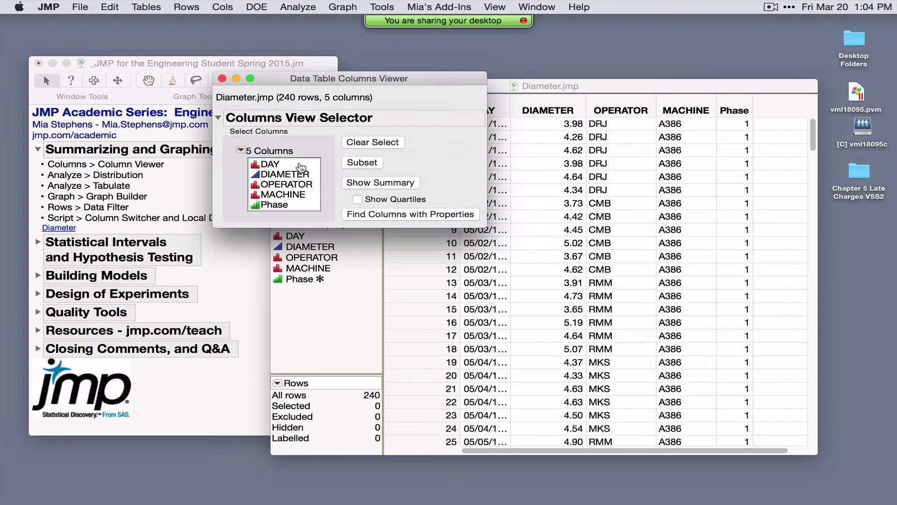
drag(299, 165, 299, 216)
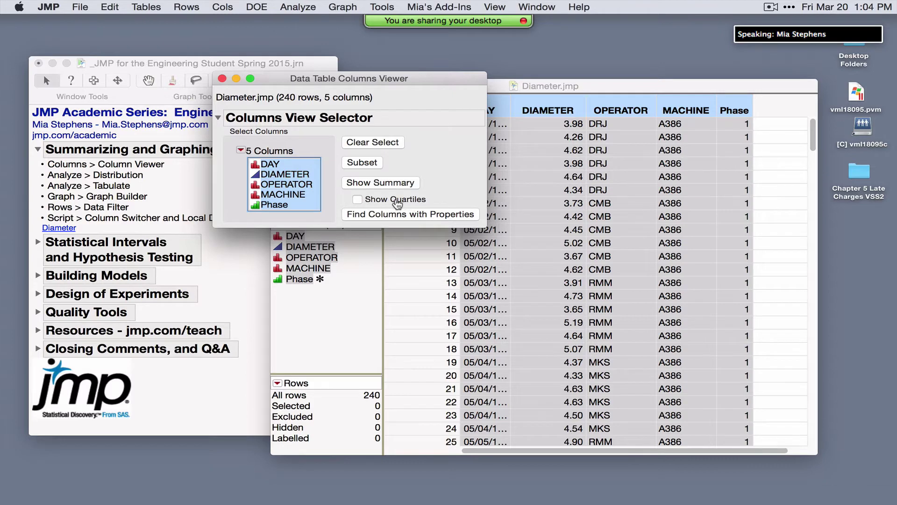
click(359, 199)
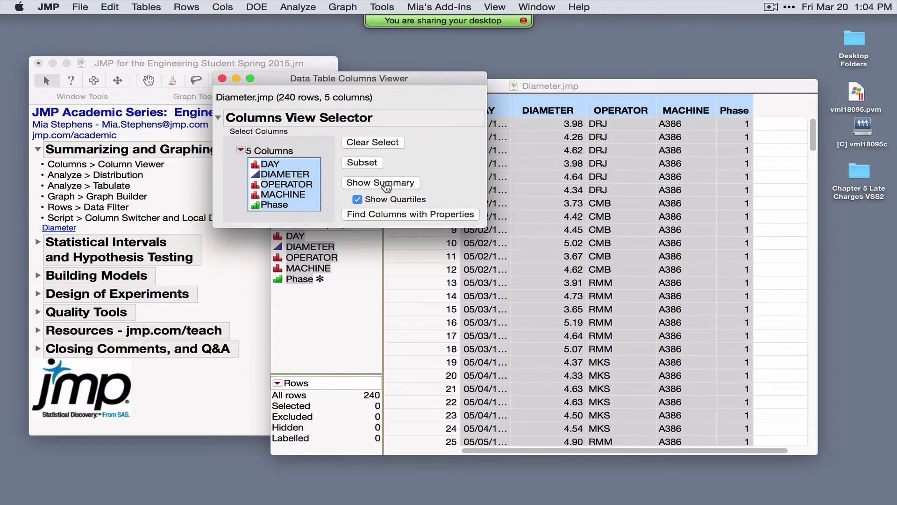
click(391, 186)
drag(644, 86, 516, 55)
Examine the DIAMETER, OPERATOR, MACHINE and Phase rows one by one in the summary statistics
click(103, 279)
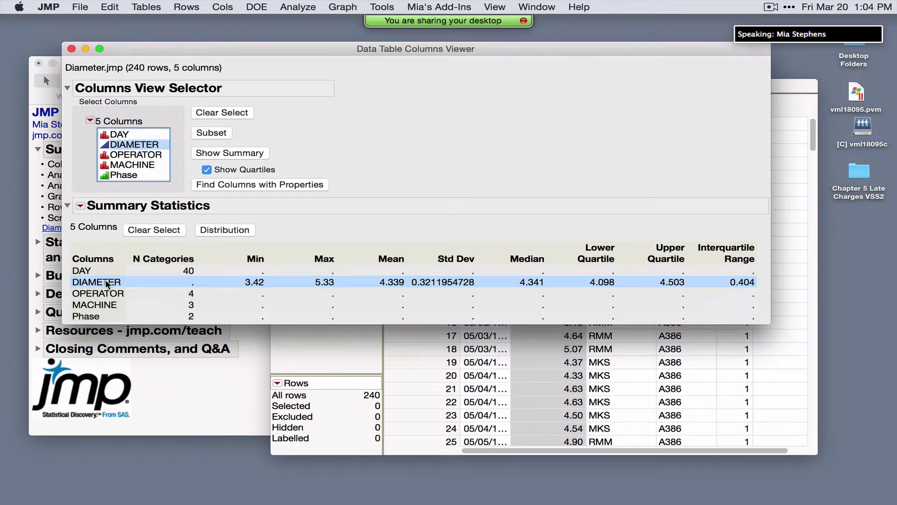
click(105, 294)
click(98, 305)
click(91, 316)
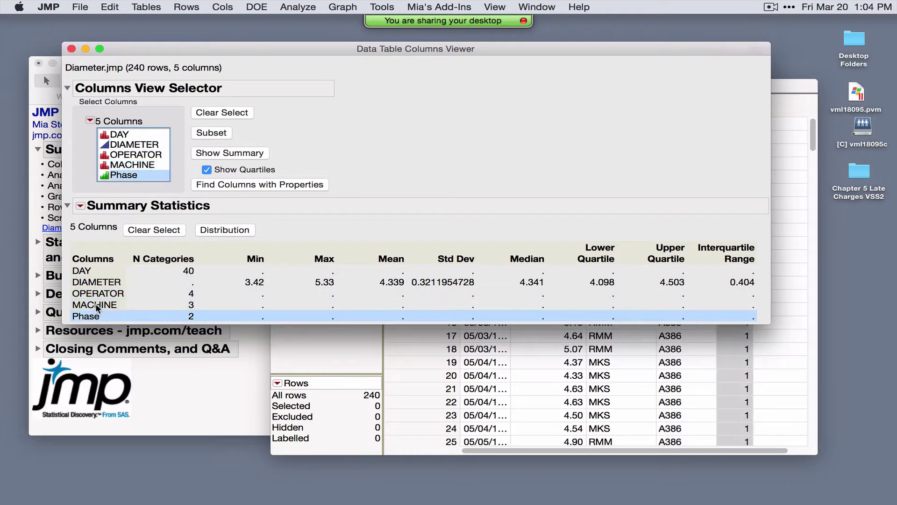
click(99, 305)
click(96, 293)
click(95, 282)
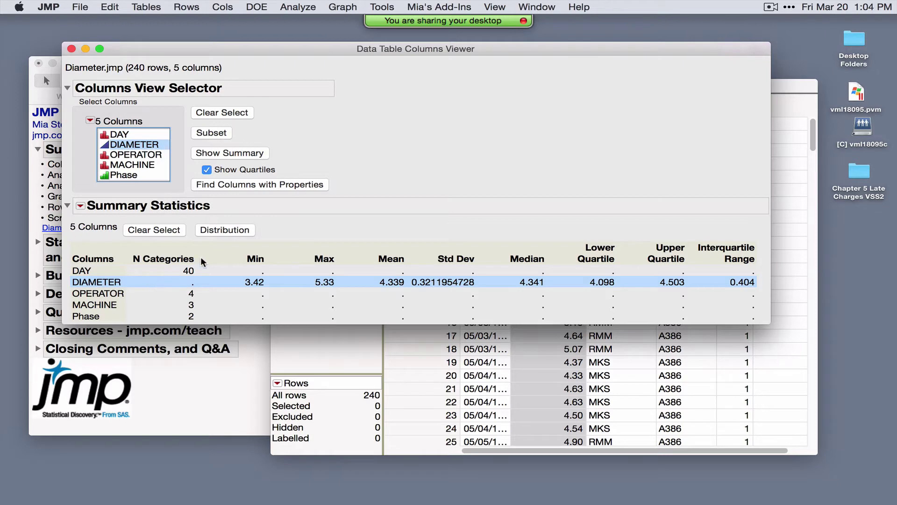
Select all five columns in the summary statistics and generate their distributions
drag(161, 46, 195, 71)
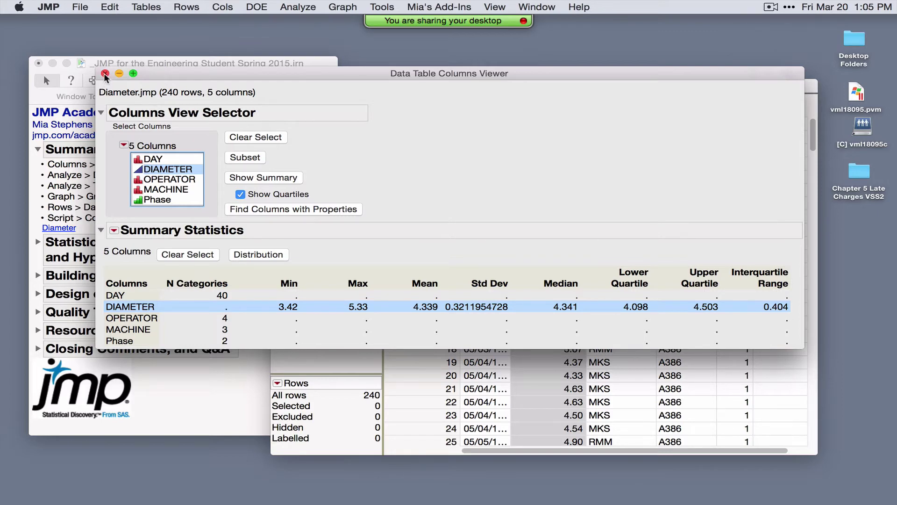
drag(131, 295, 129, 346)
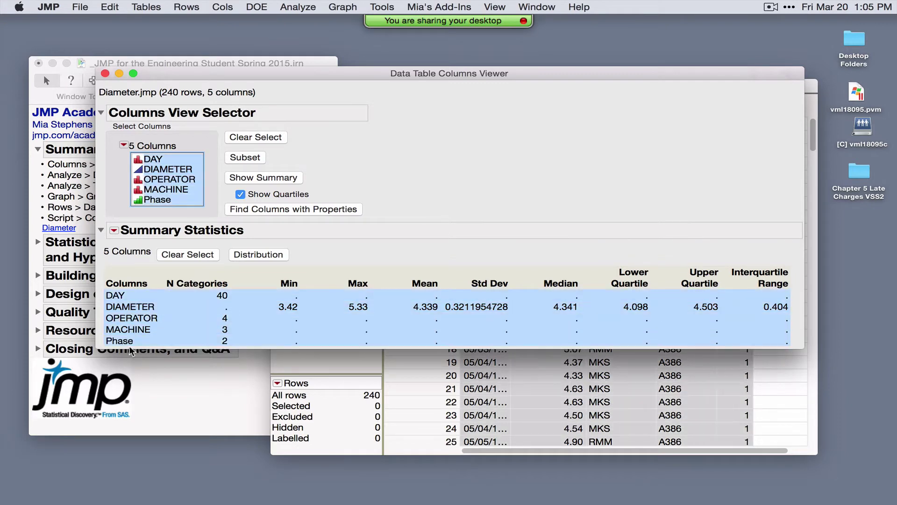
click(266, 257)
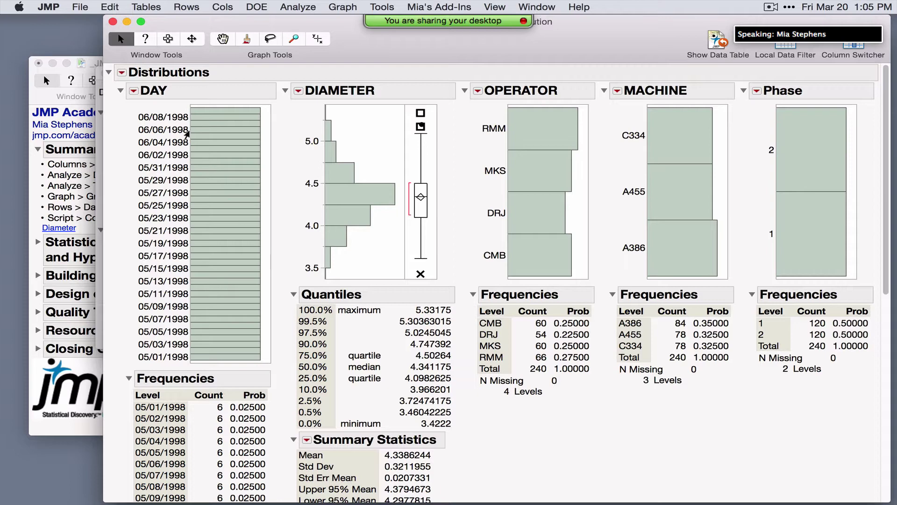
Close the distribution report and the Columns Viewer
click(112, 22)
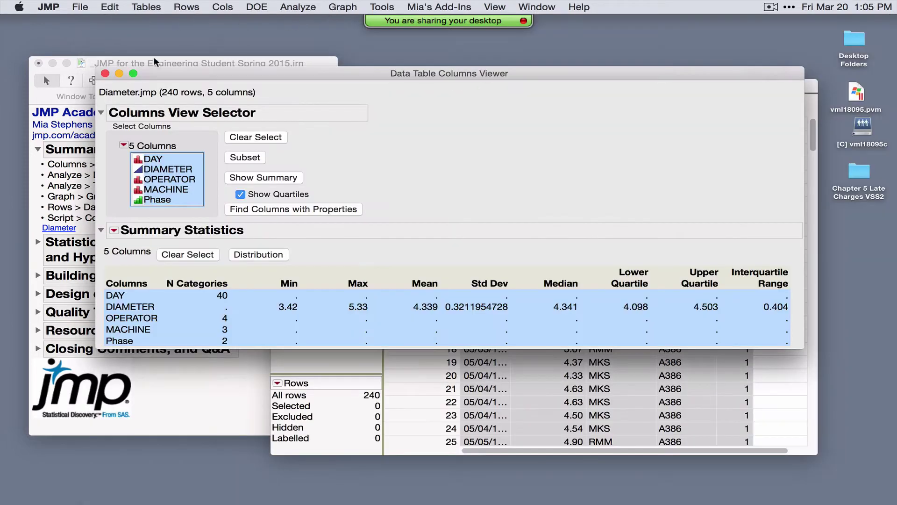
click(104, 74)
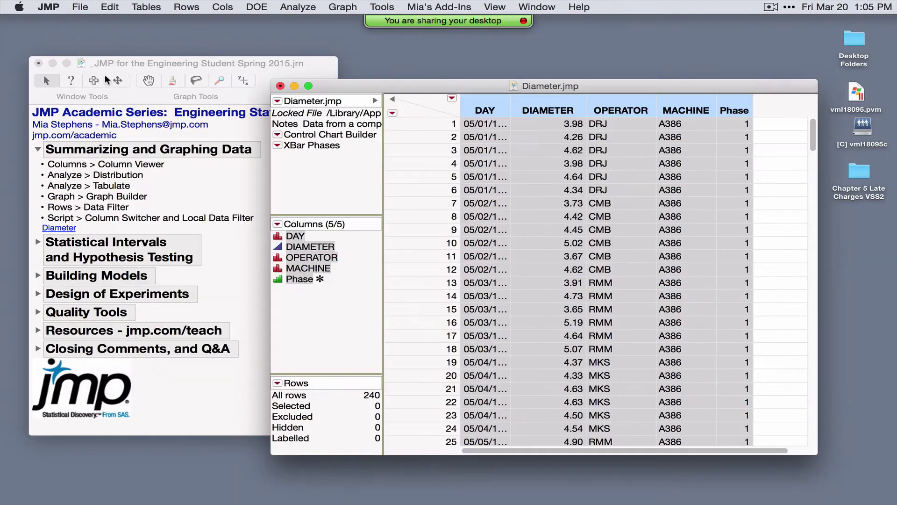
Generate a Distribution report with DAY, DIAMETER, OPERATOR, MACHINE and Phase as the Y columns
click(290, 10)
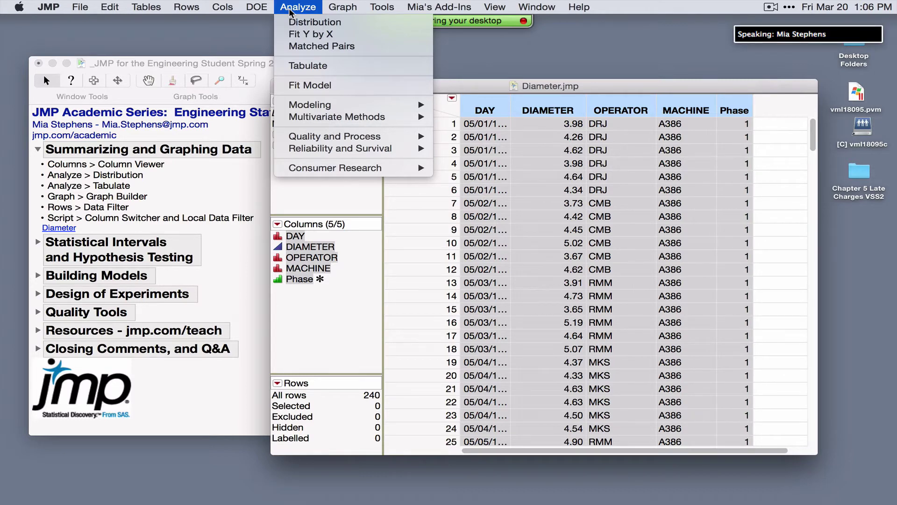
mouse_move(337, 8)
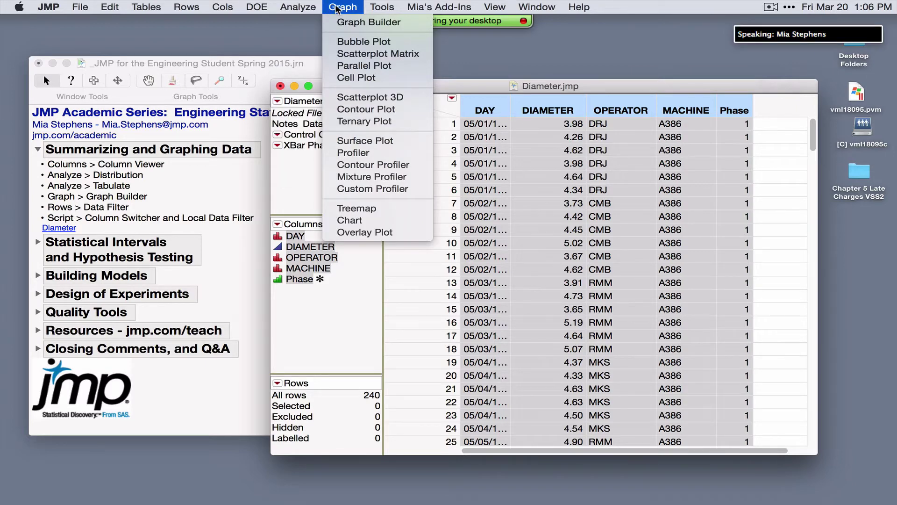
mouse_move(299, 9)
click(308, 23)
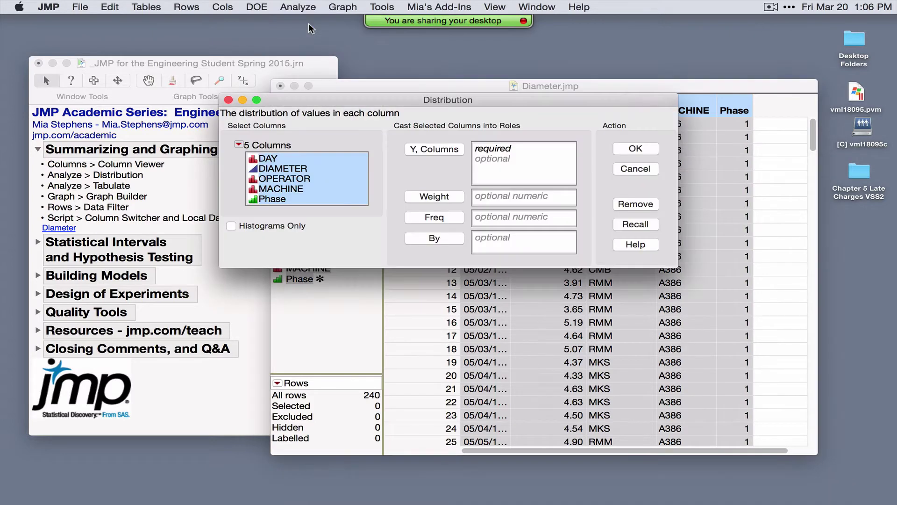
drag(529, 99, 421, 123)
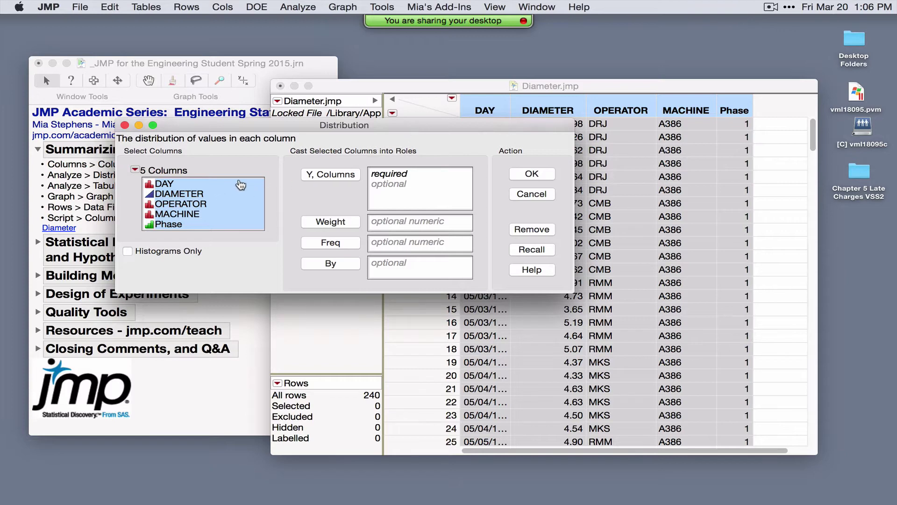
click(331, 173)
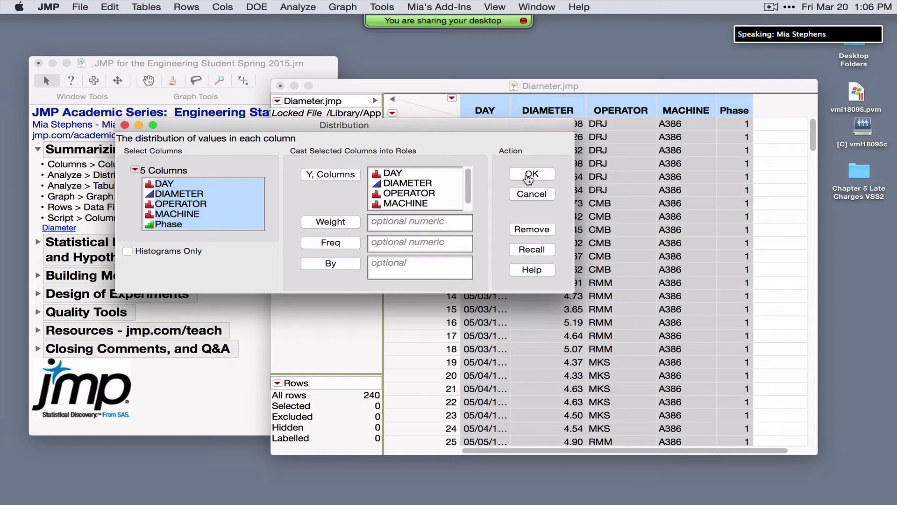
click(134, 171)
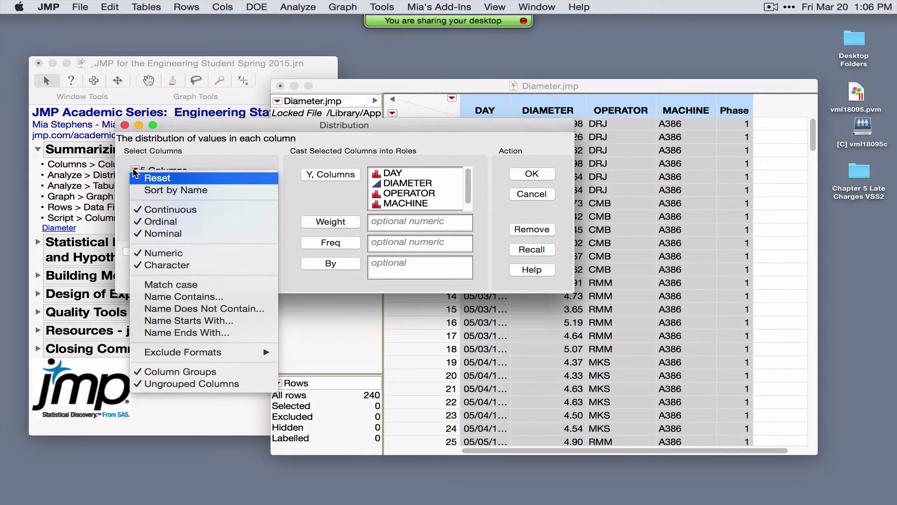
click(136, 177)
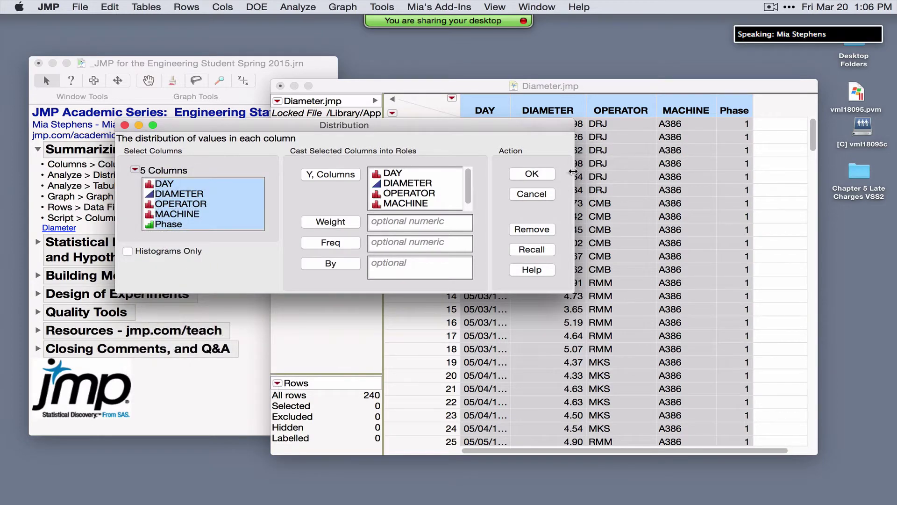
click(543, 171)
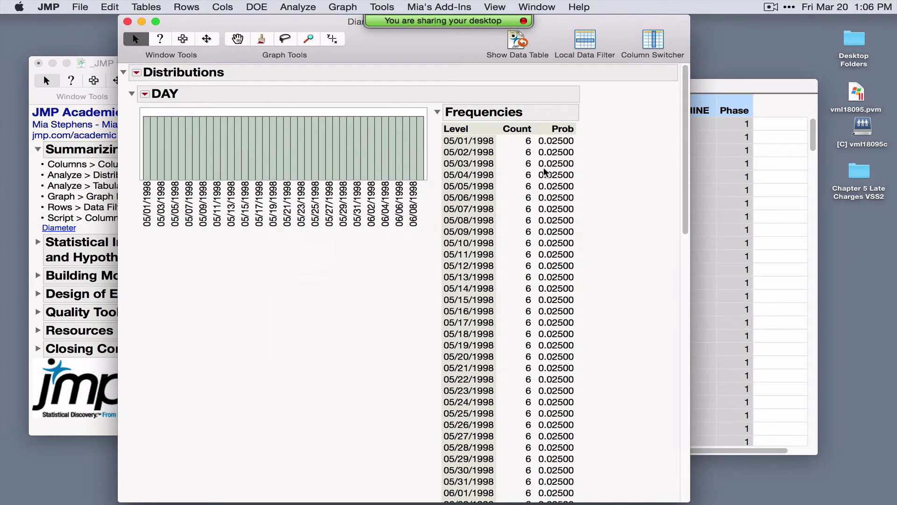
Turn off the Stack layout so the five distributions sit side by side
click(137, 73)
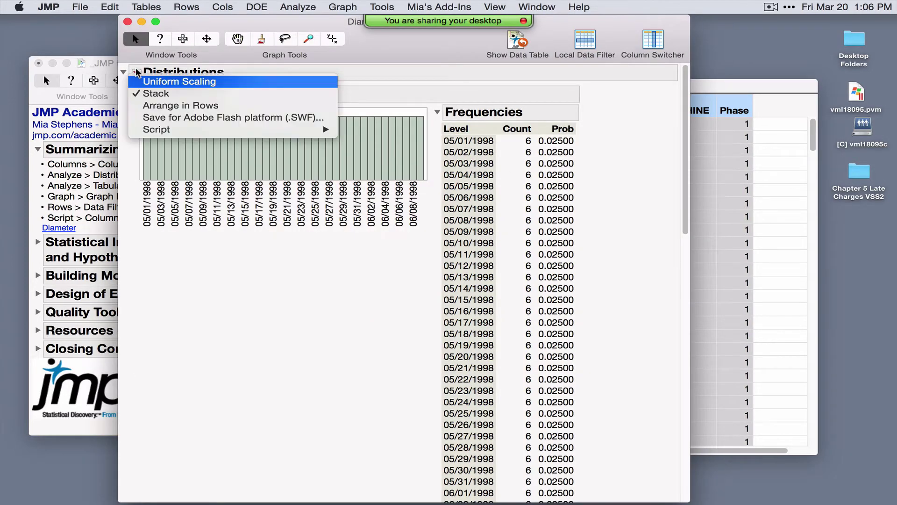
click(153, 95)
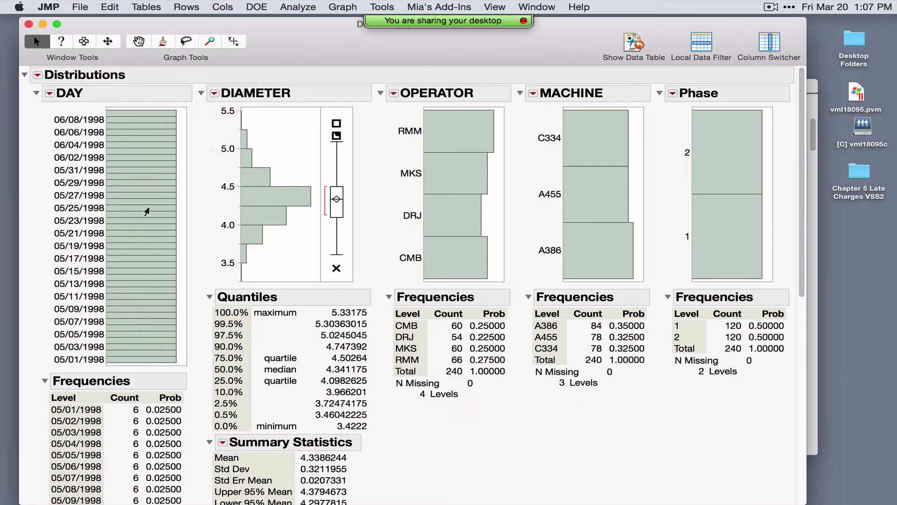
click(37, 76)
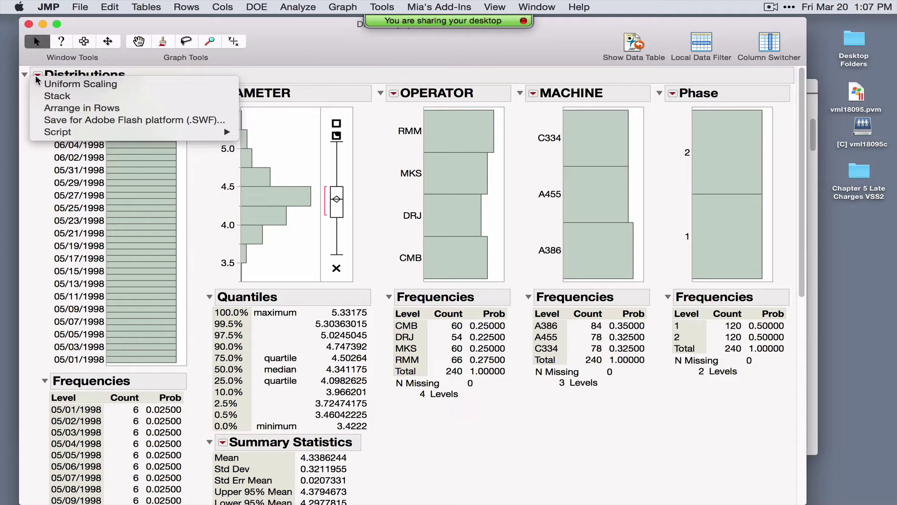
click(256, 57)
click(50, 94)
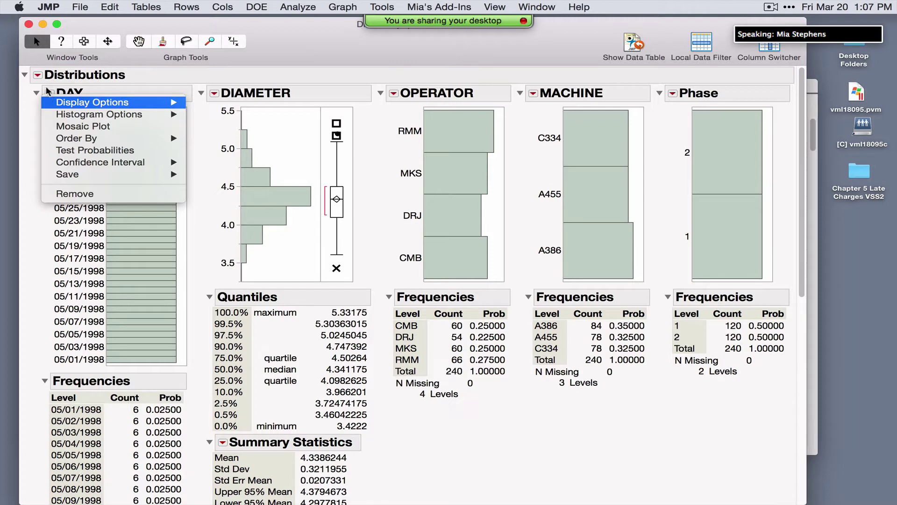
click(37, 76)
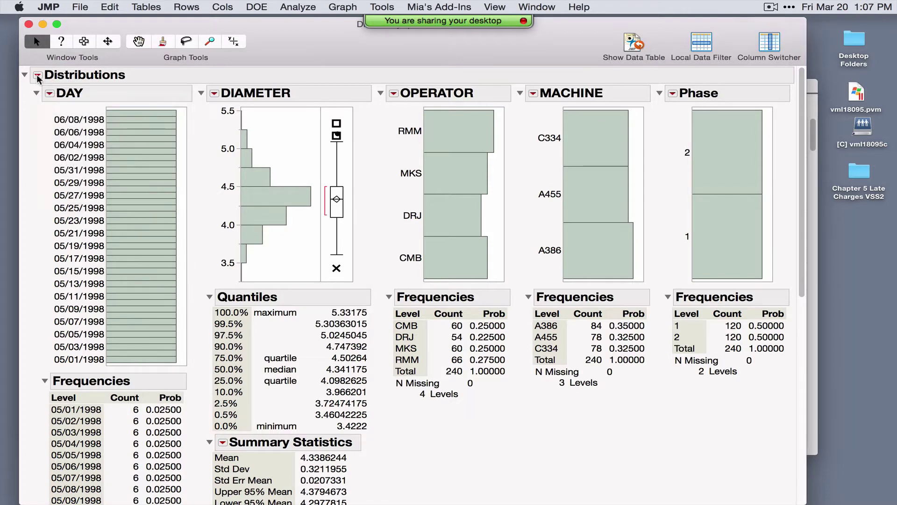
click(37, 77)
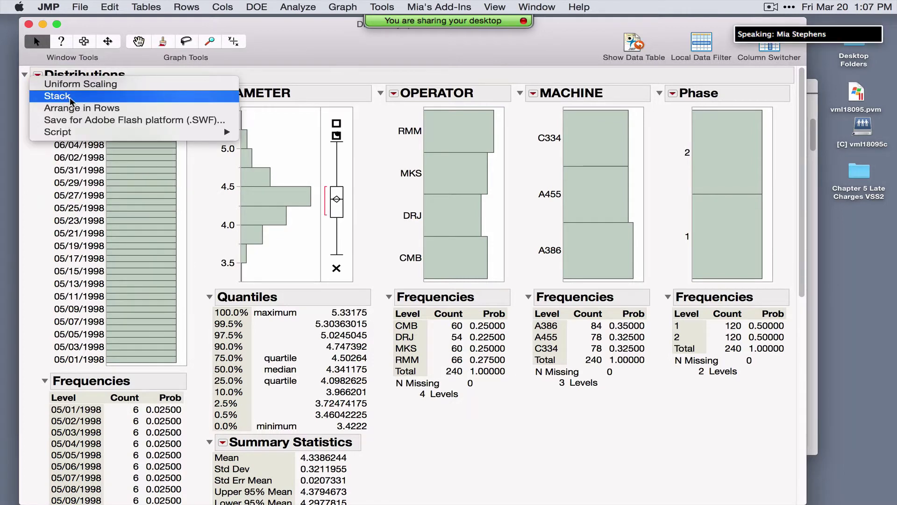
click(296, 58)
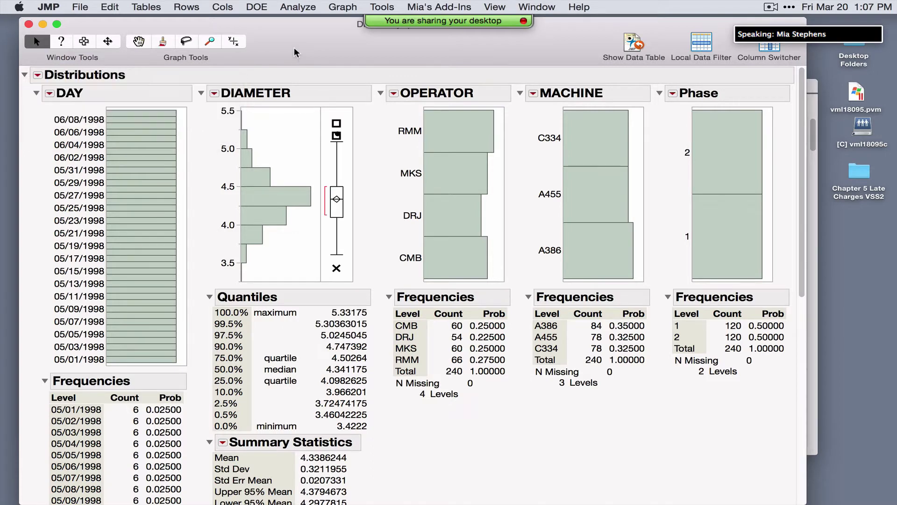
Collapse the DAY distribution and review the DIAMETER quantiles and summary statistics
click(37, 93)
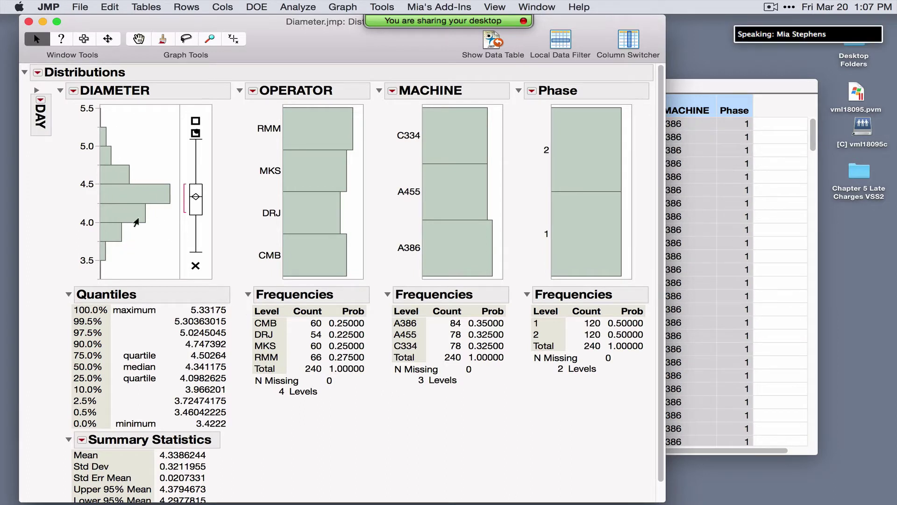
scroll(281, 390, down, 2)
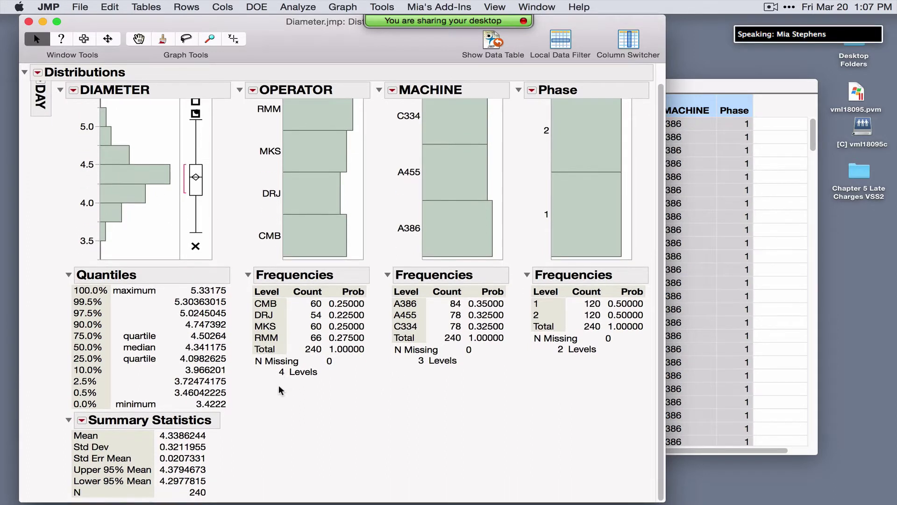
scroll(280, 390, up, 2)
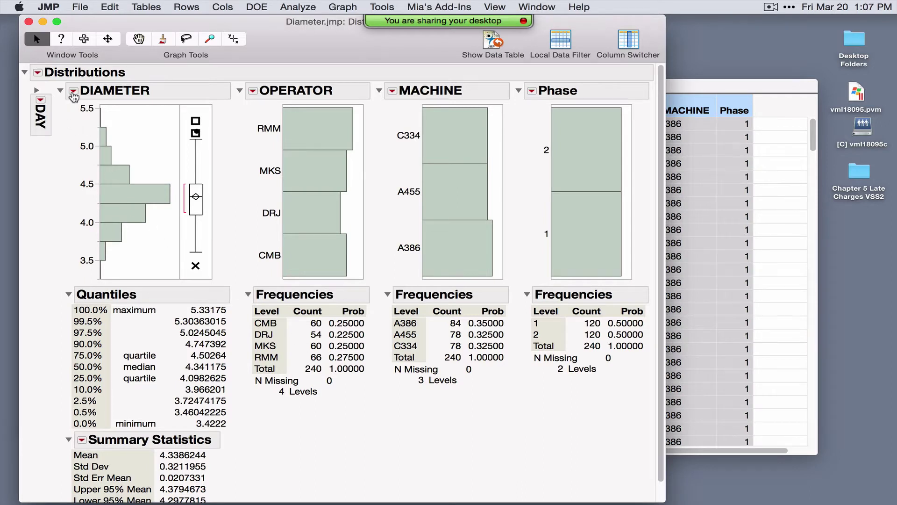
Fit a Normal distribution to DIAMETER and review its parameter estimates and the fit's available options
click(73, 92)
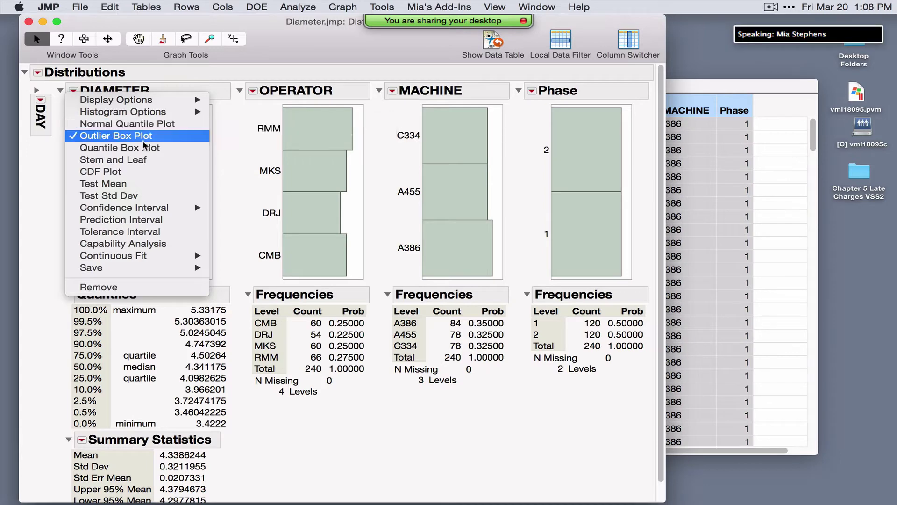
mouse_move(160, 255)
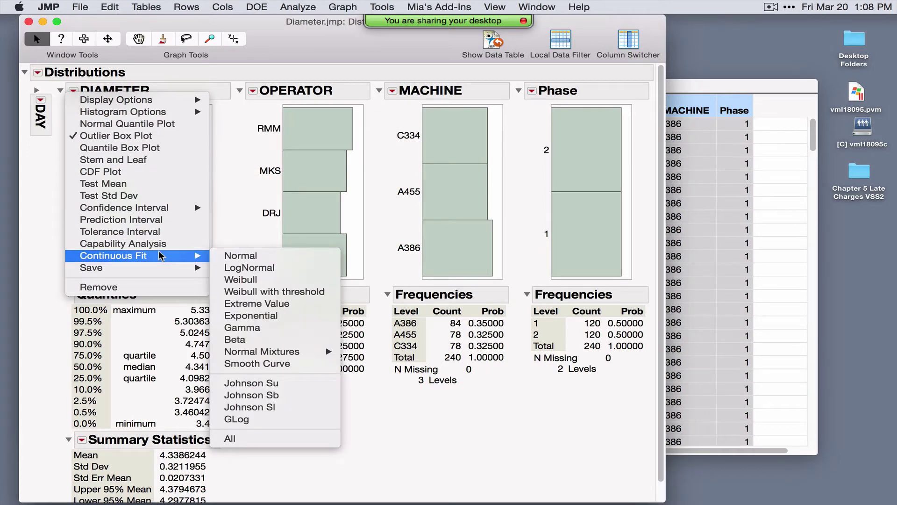
click(237, 257)
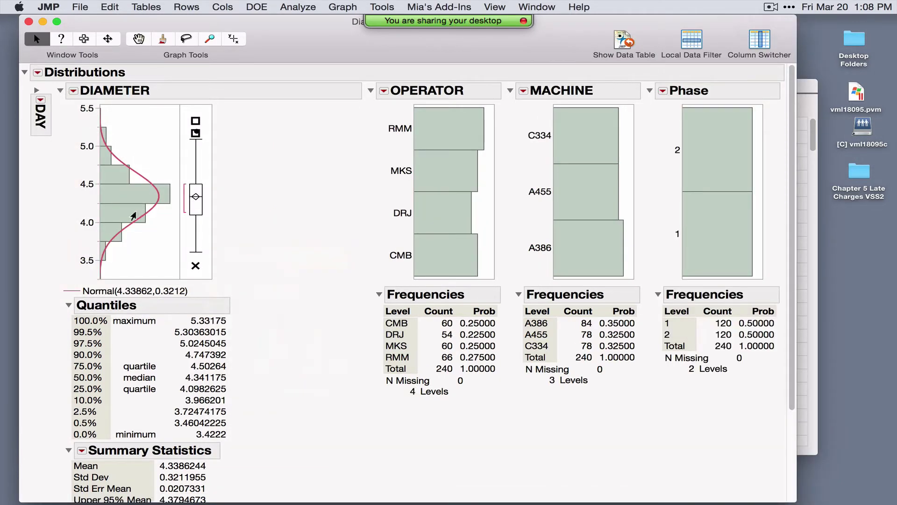
scroll(234, 454, down, 5)
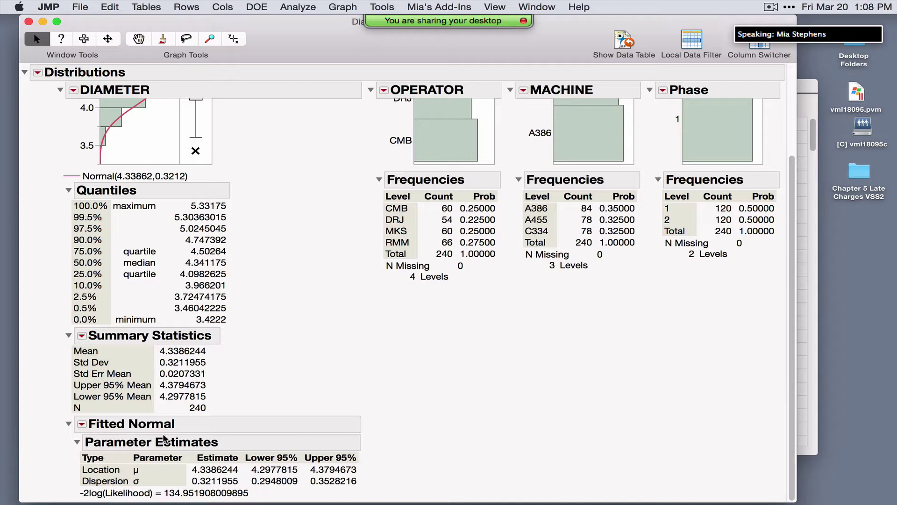
click(82, 425)
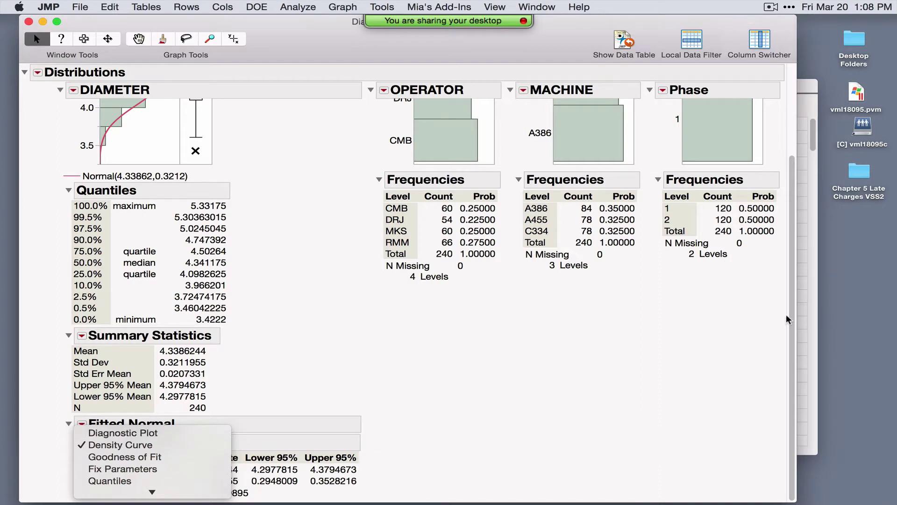
click(794, 323)
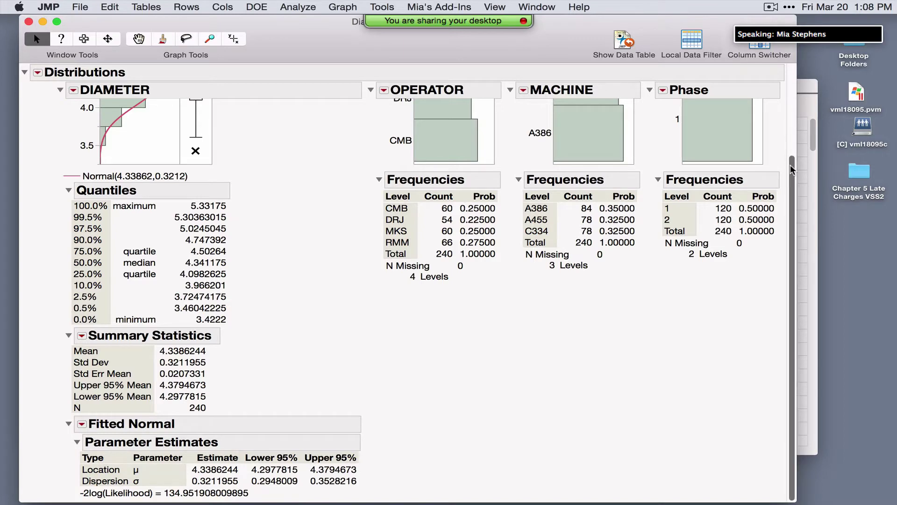
Highlight the Phase, MACHINE and OPERATOR levels one by one and compare the linked rows across the distributions
scroll(789, 118, up, 2)
scroll(788, 118, up, 2)
click(702, 134)
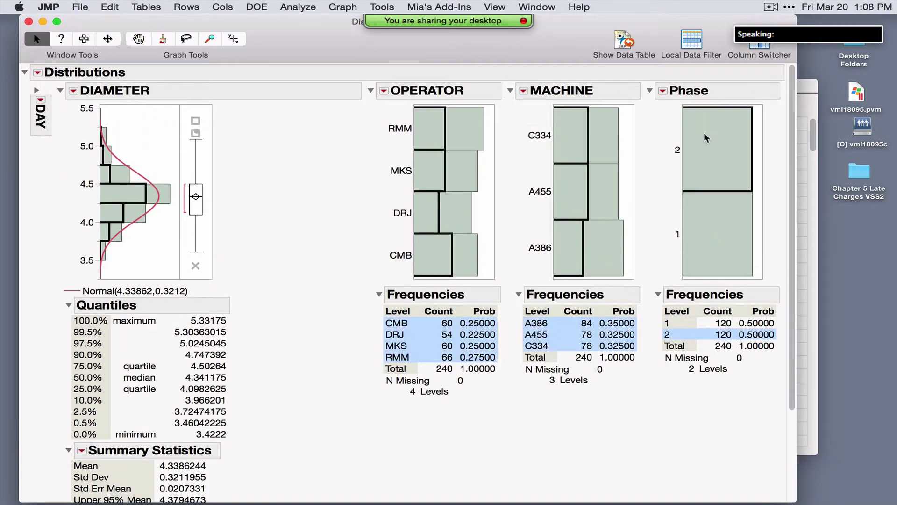
click(716, 218)
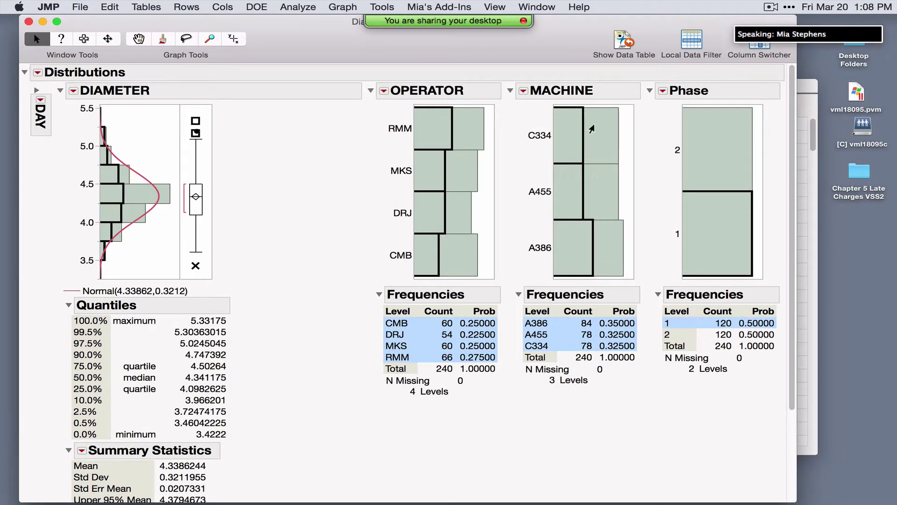
click(591, 127)
click(605, 191)
click(597, 243)
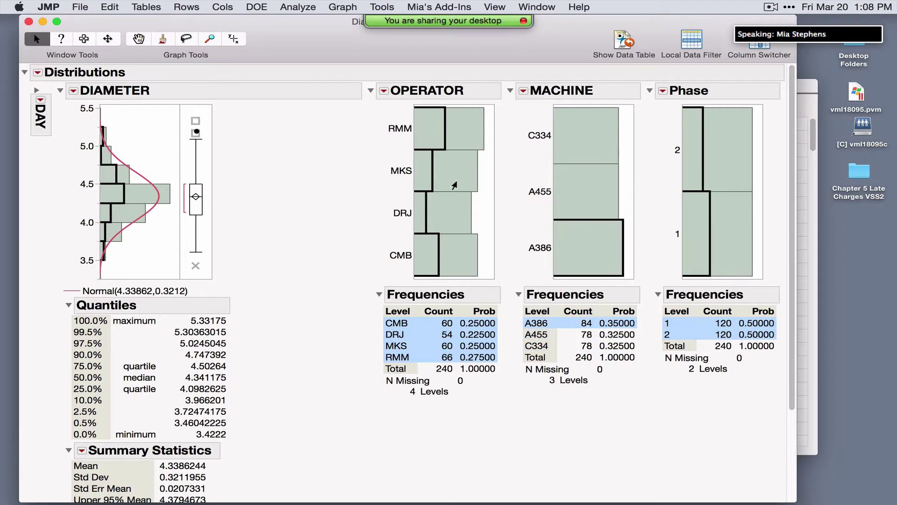
click(463, 133)
click(459, 172)
click(450, 208)
click(450, 256)
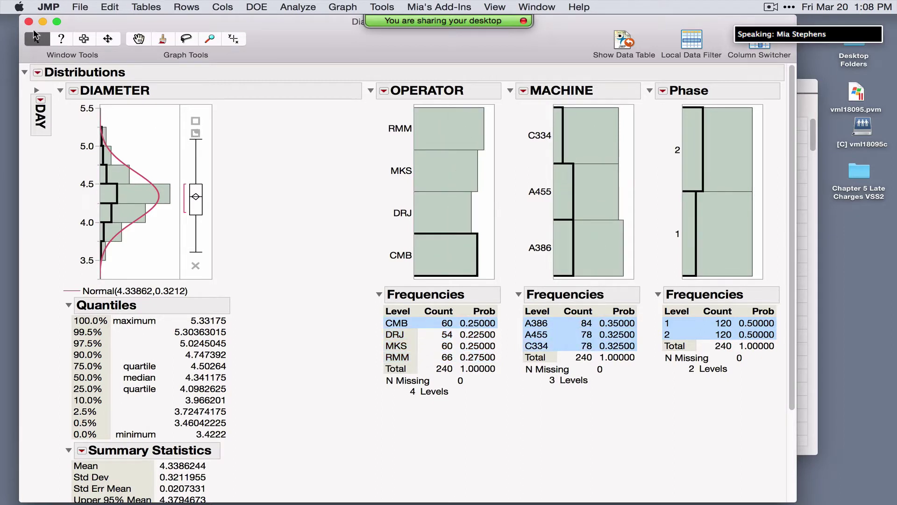
Close the Distribution report and reposition the Diameter table window
click(28, 21)
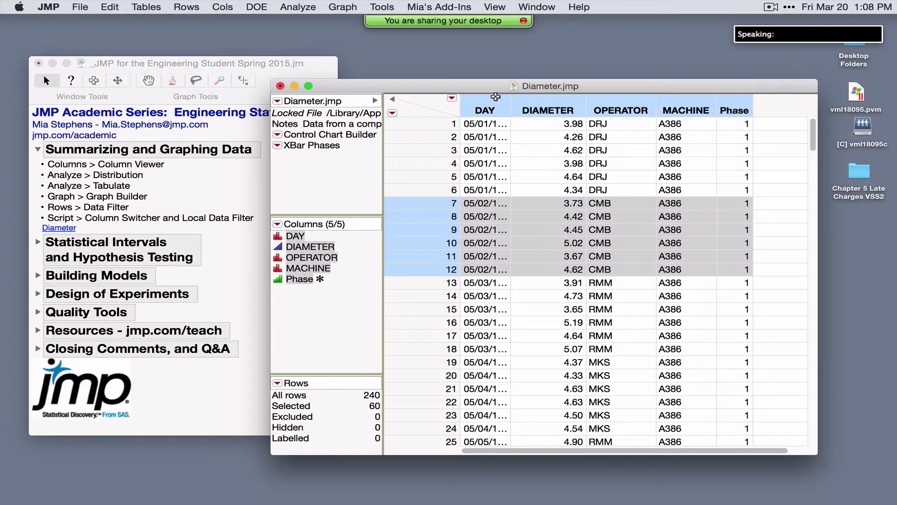
drag(483, 86, 424, 82)
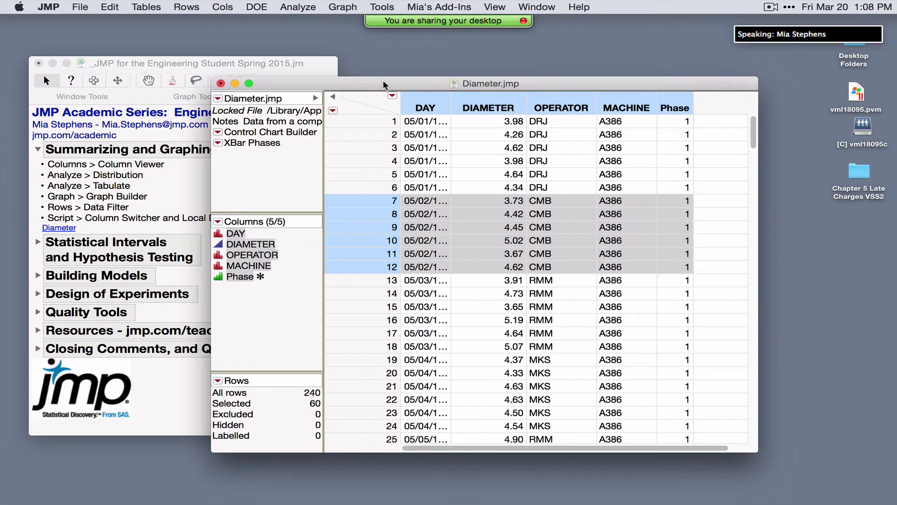
Start a Tabulate report on the Diameter data and place DIAMETER in the table's column zone
click(295, 8)
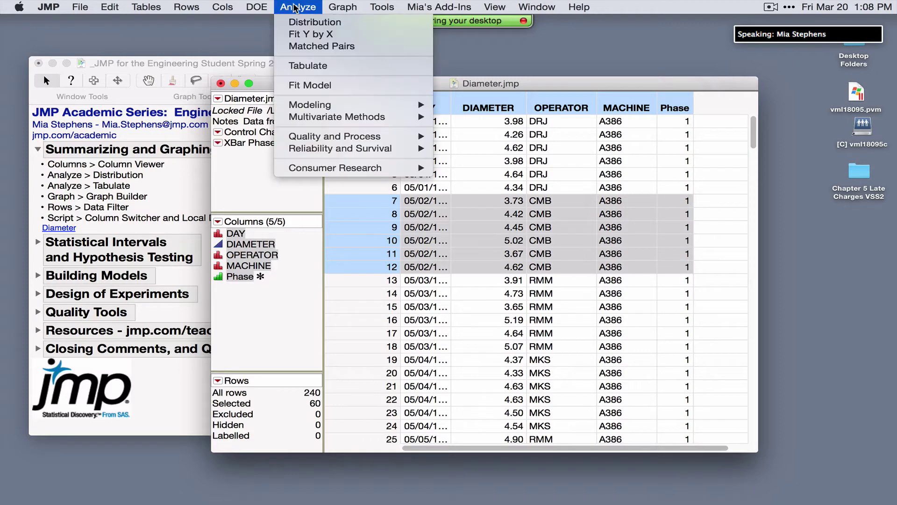
click(319, 66)
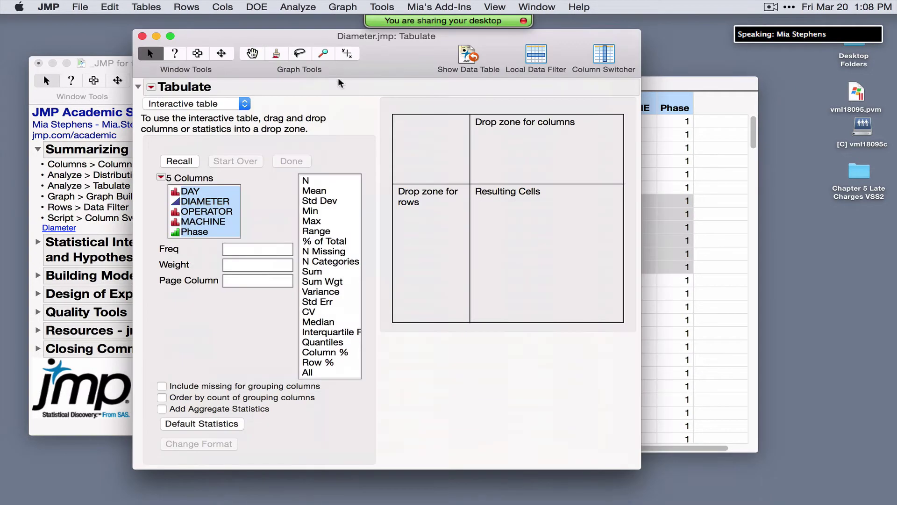
drag(389, 54, 331, 54)
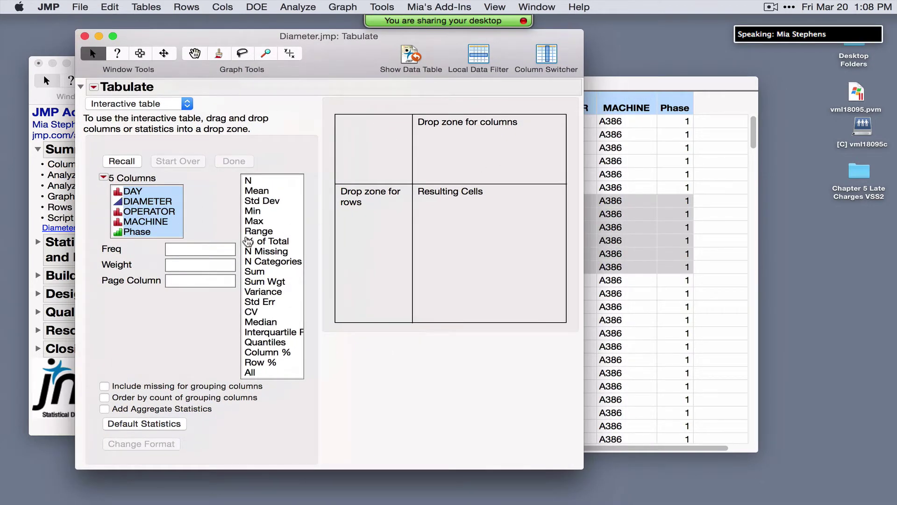
click(148, 205)
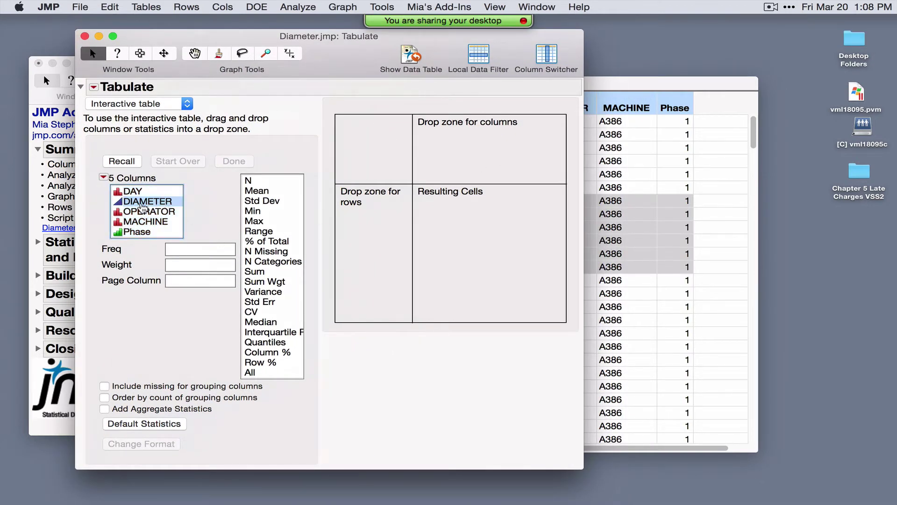
drag(156, 206, 467, 147)
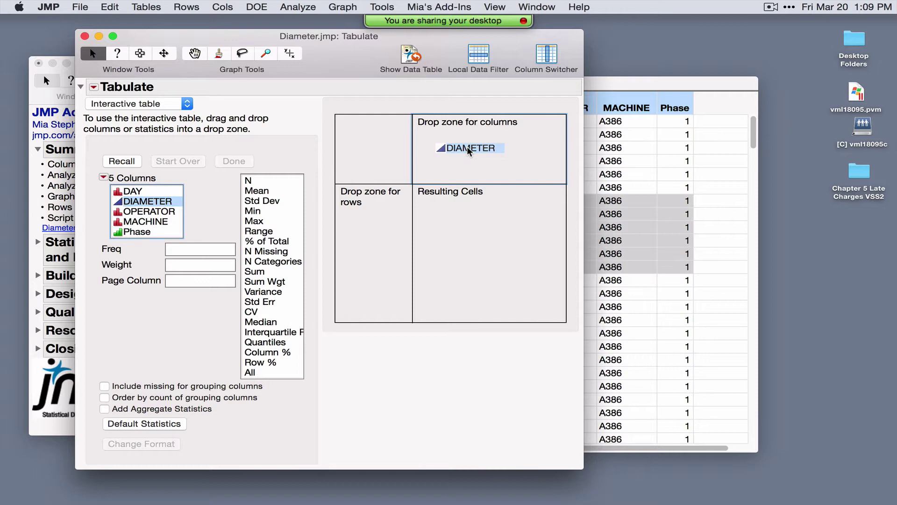
drag(467, 147, 488, 142)
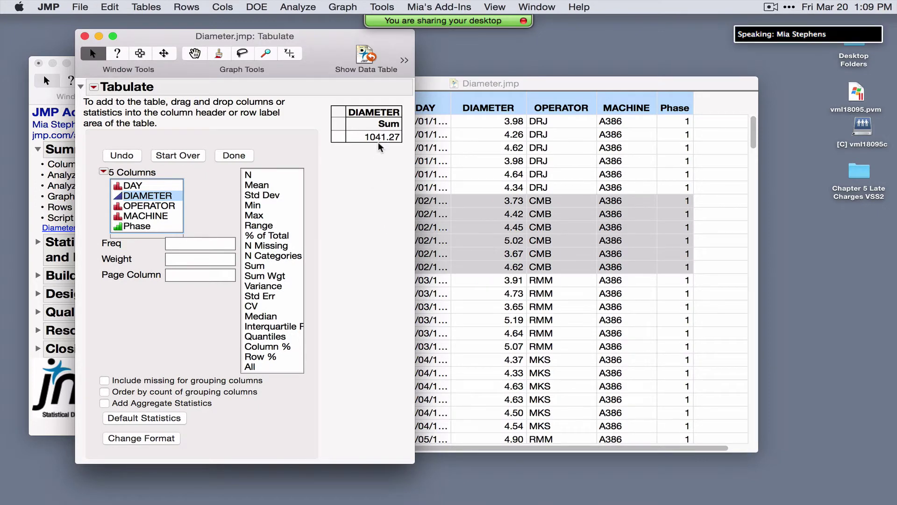
Replace the Sum statistic under DIAMETER with Mean and Std Dev
drag(270, 186, 273, 199)
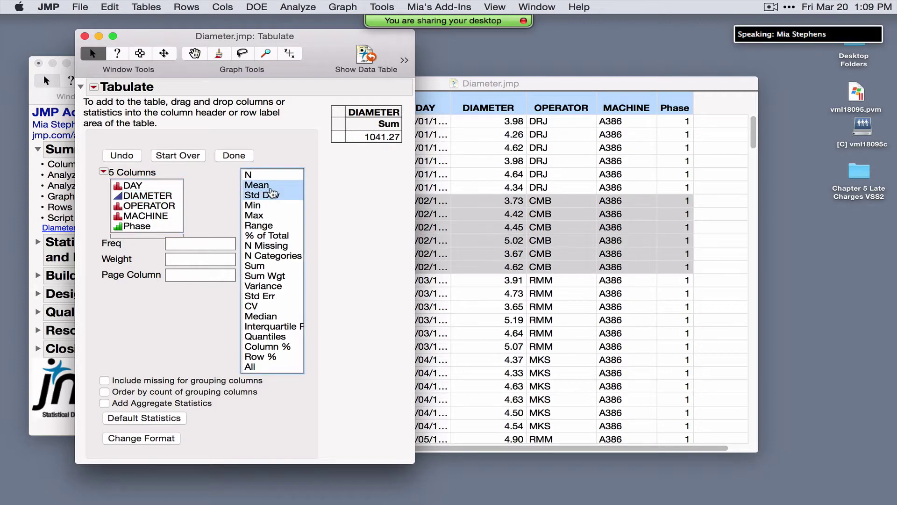
drag(269, 198, 391, 123)
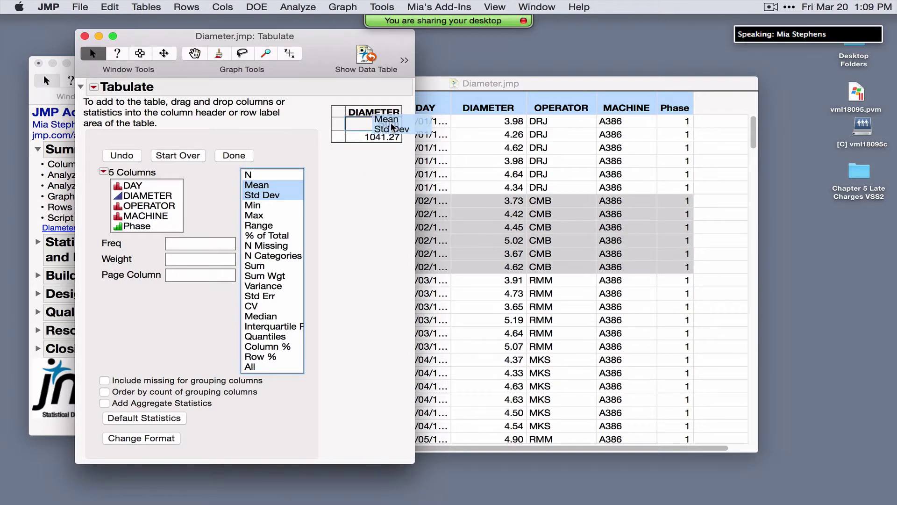
drag(390, 123, 391, 122)
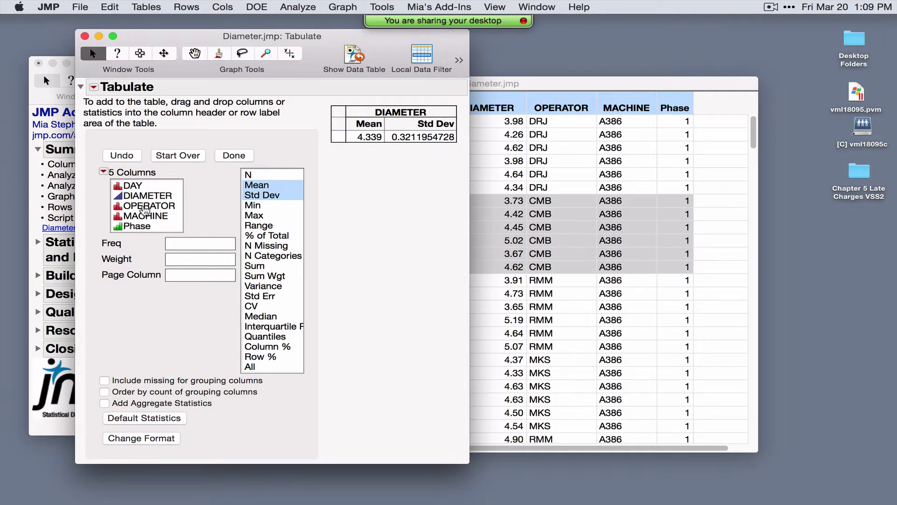
Break the DIAMETER summary into rows by OPERATOR, with MACHINE nested within each operator
drag(145, 210, 337, 135)
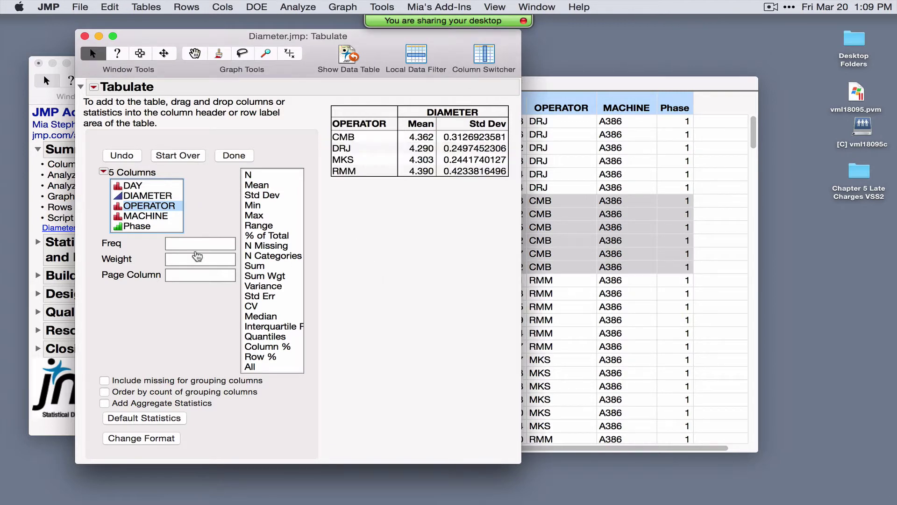
drag(147, 217, 395, 128)
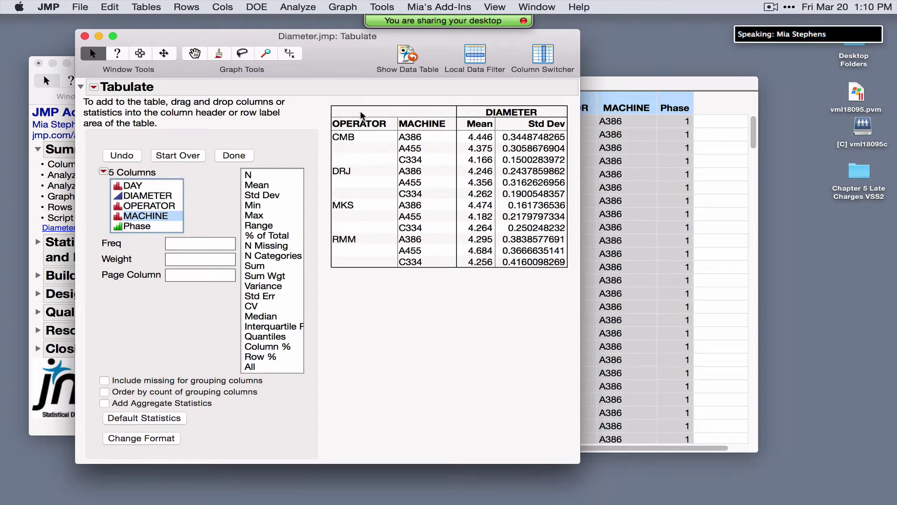
drag(342, 65, 419, 81)
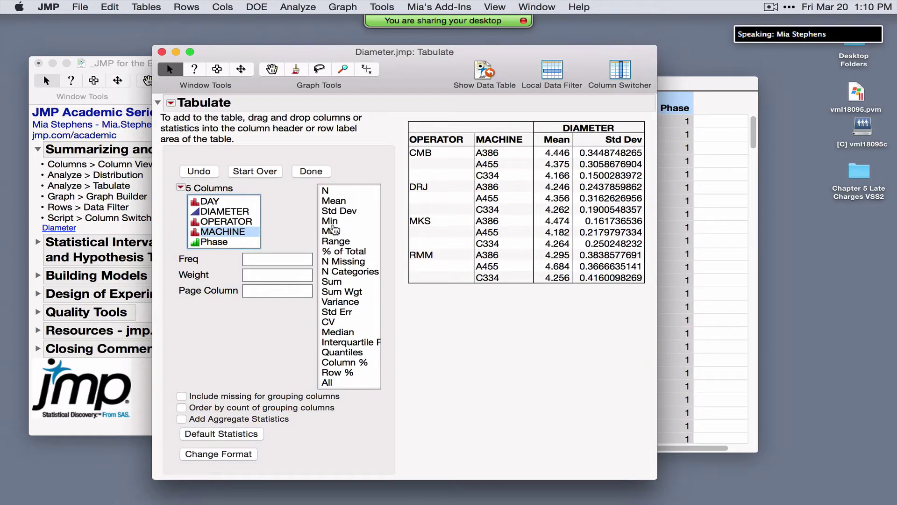
Finish the summary table, briefly redisplay the Tabulate control panel and close it again
click(311, 171)
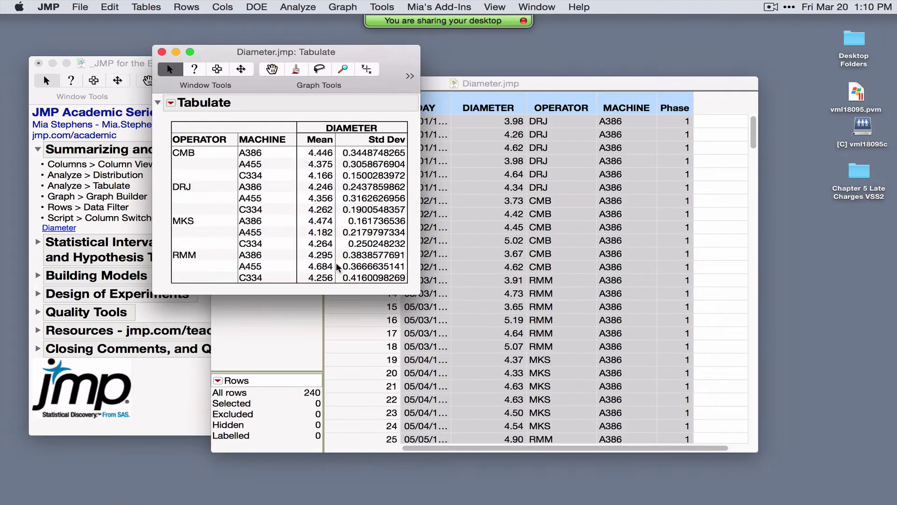
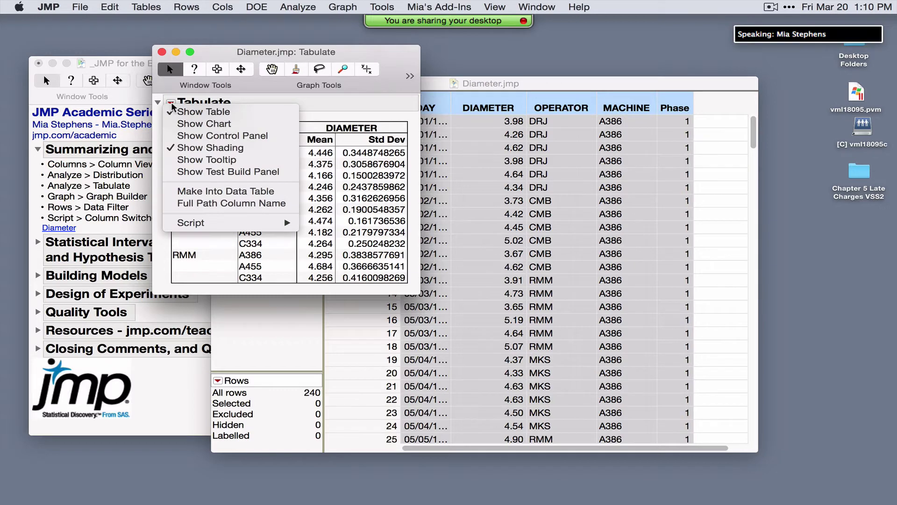
click(249, 137)
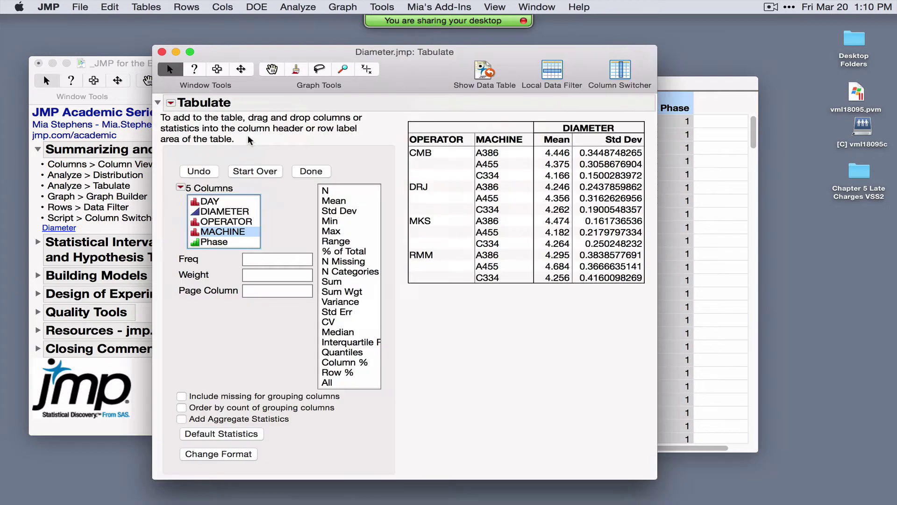
click(311, 171)
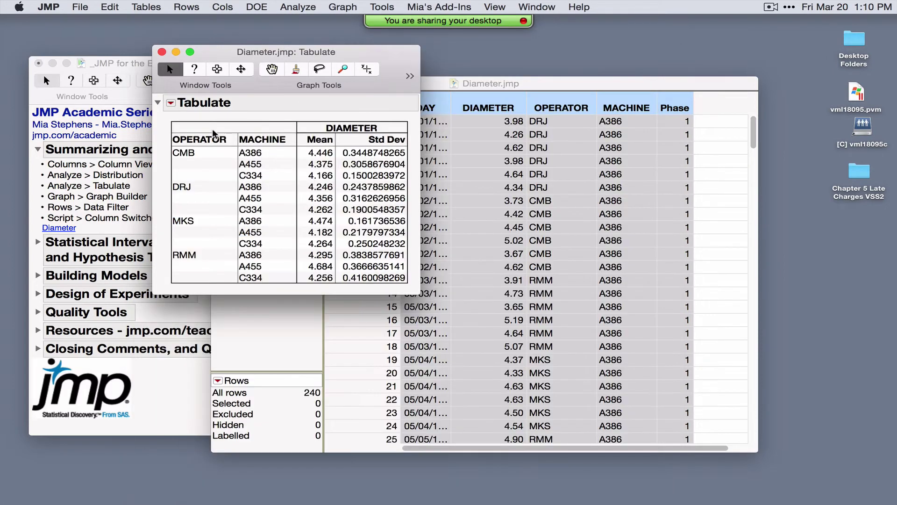
Save the Tabulate script to the Diameter data table and close the report
click(171, 104)
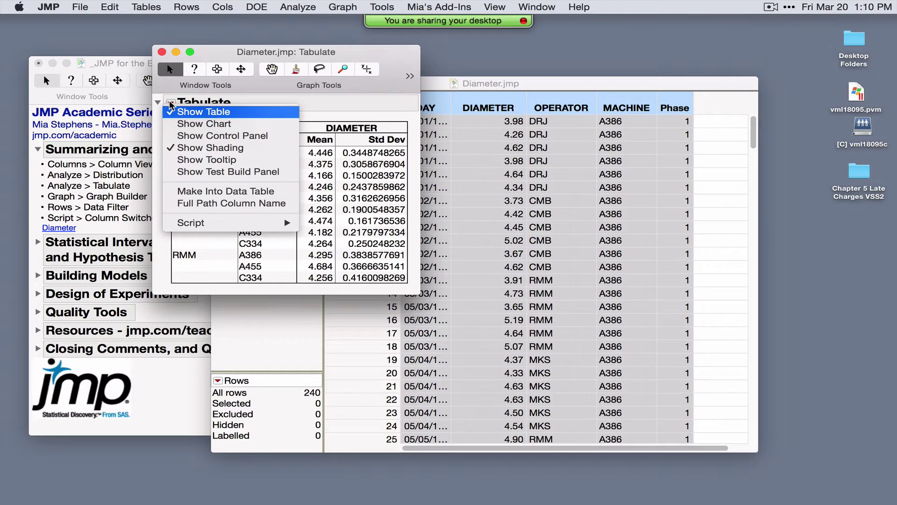
mouse_move(226, 222)
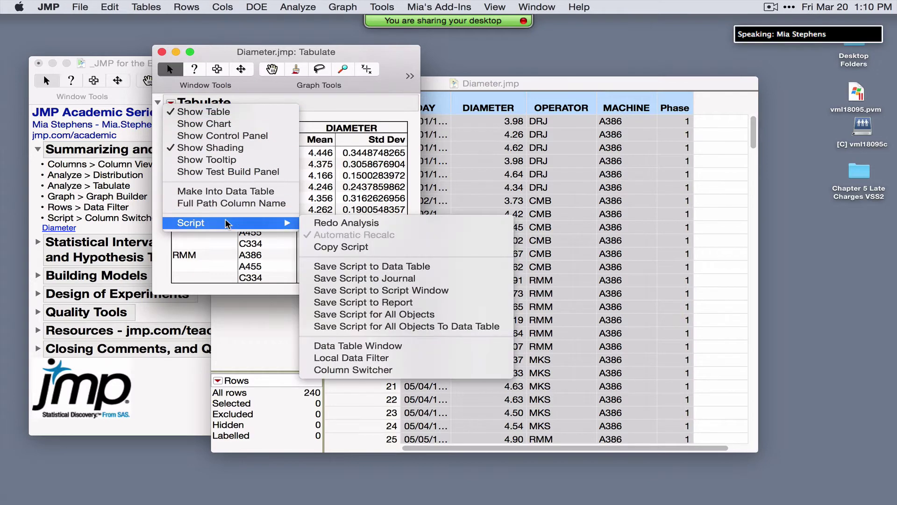
click(369, 266)
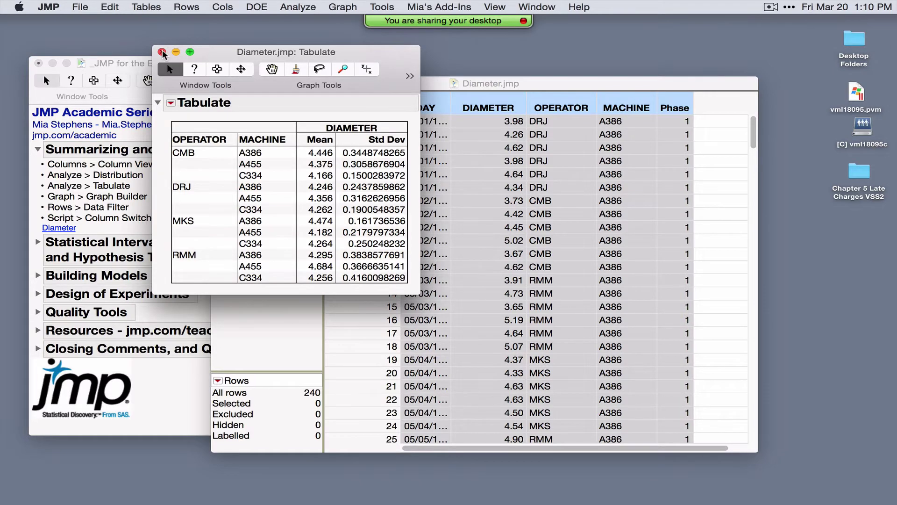
click(162, 52)
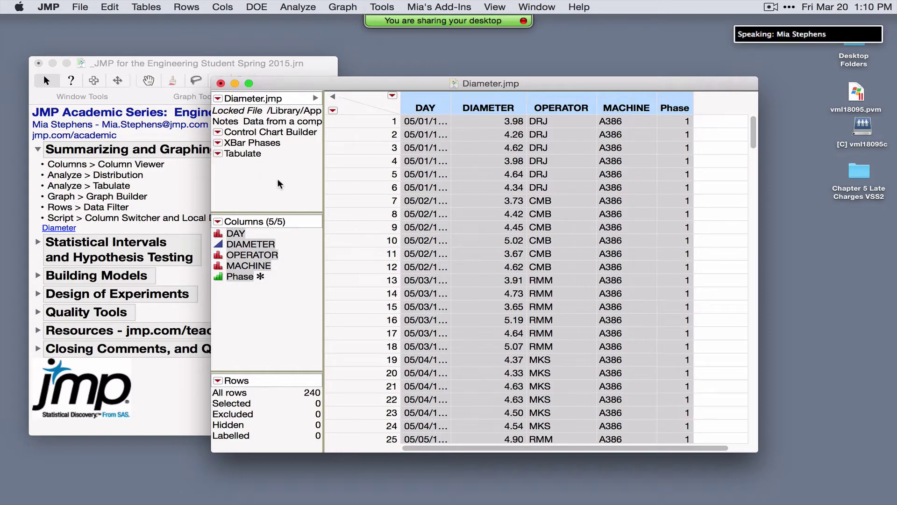
Run the saved Tabulate script from the data table and move the regenerated report over the table
click(218, 154)
click(233, 159)
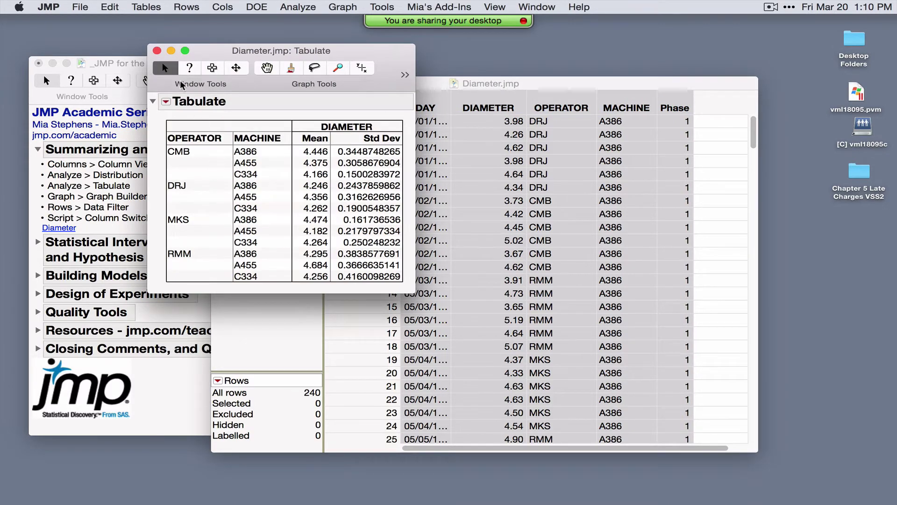
drag(210, 53, 290, 115)
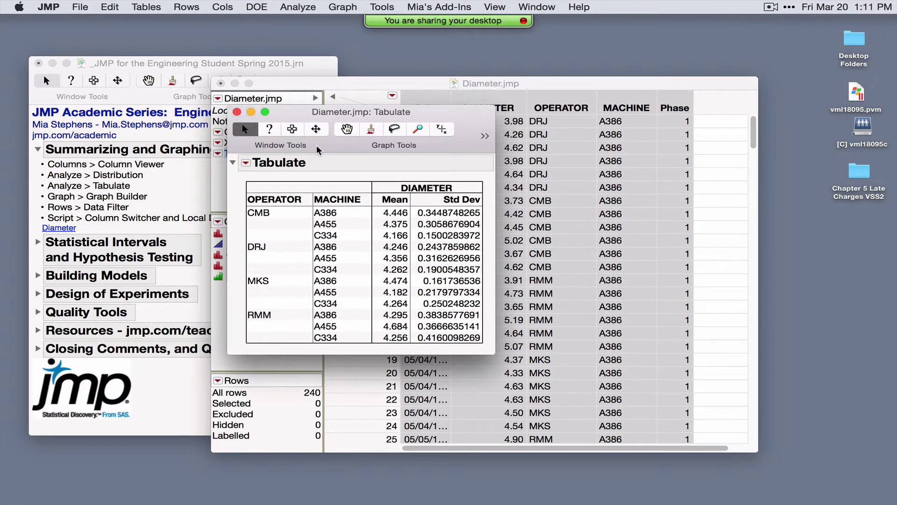
Select the entire Tabulate report with the Selection tool, close it and reposition the Diameter table window
click(292, 129)
click(321, 171)
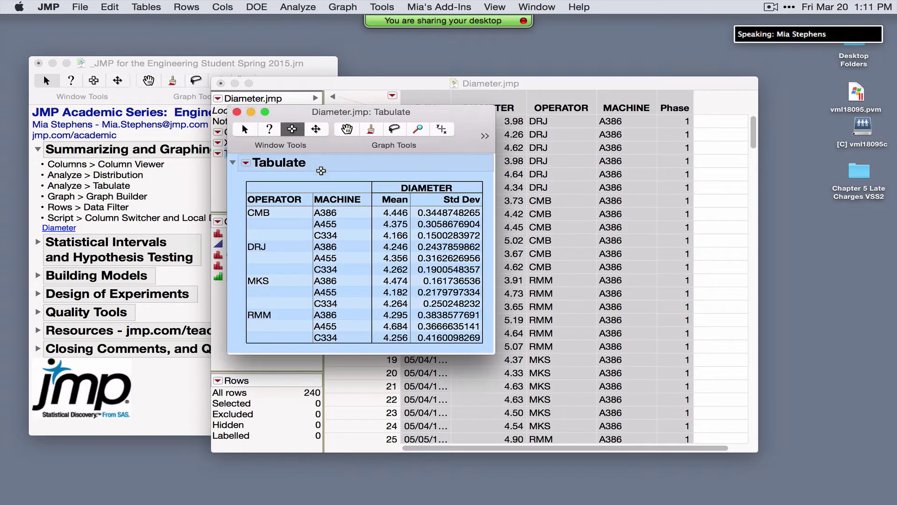
click(238, 112)
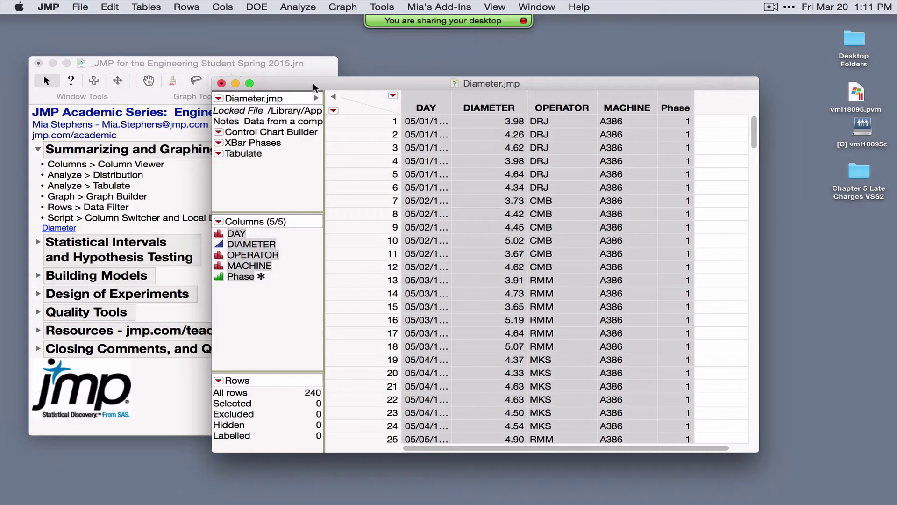
drag(311, 87, 383, 84)
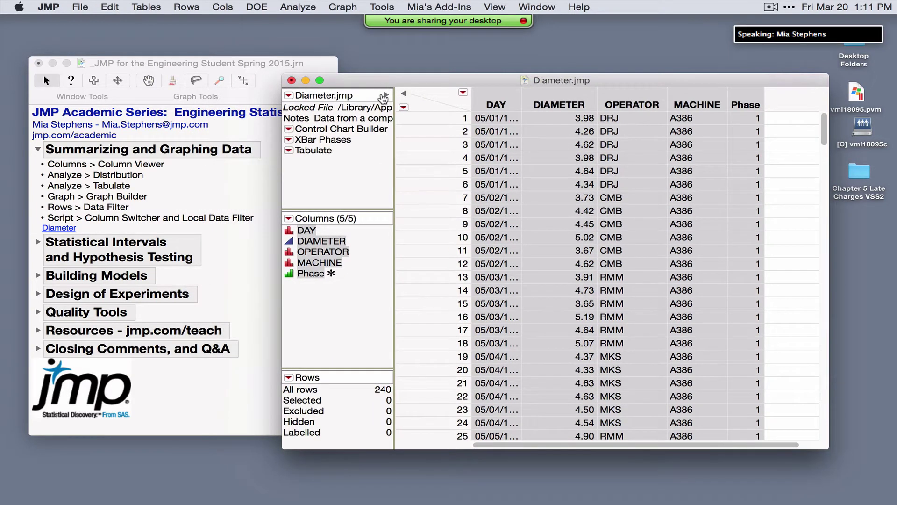
drag(386, 82, 335, 80)
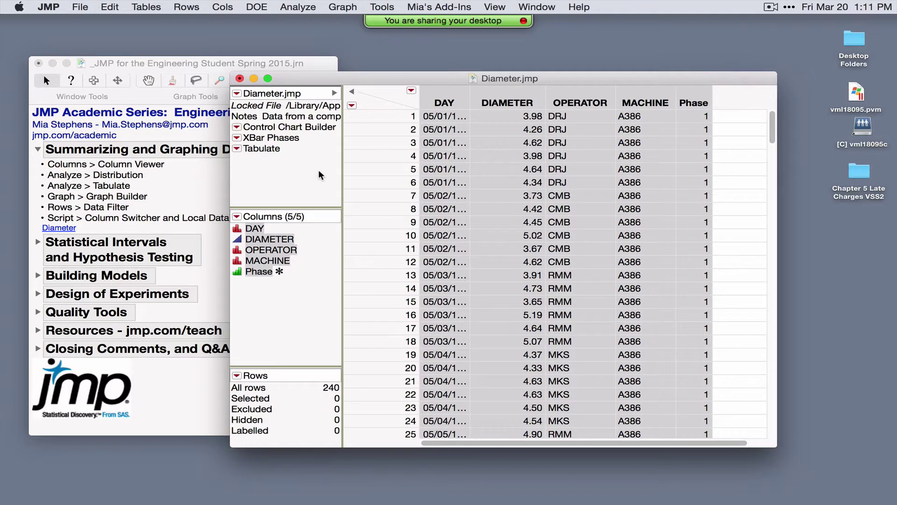
Open Graph Builder and plot DIAMETER on the Y axis against OPERATOR on the X axis
click(297, 7)
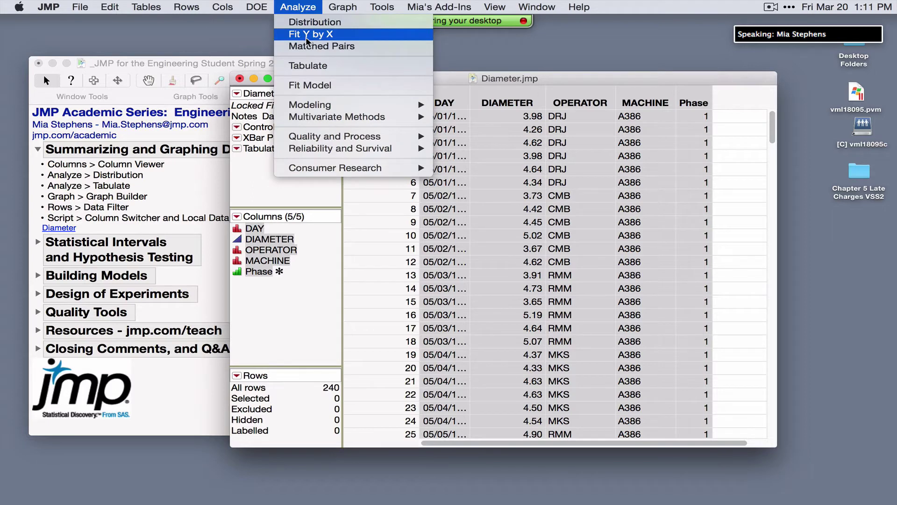
mouse_move(342, 7)
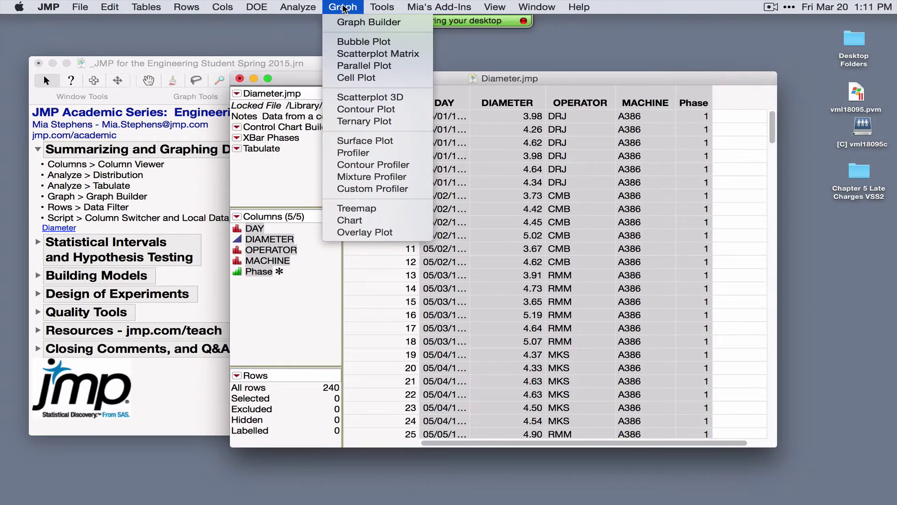
click(367, 22)
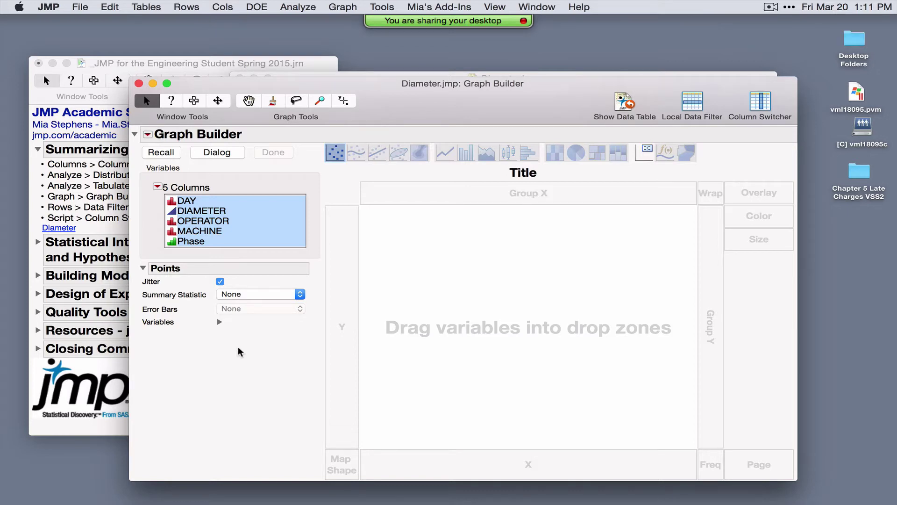
drag(457, 114, 442, 92)
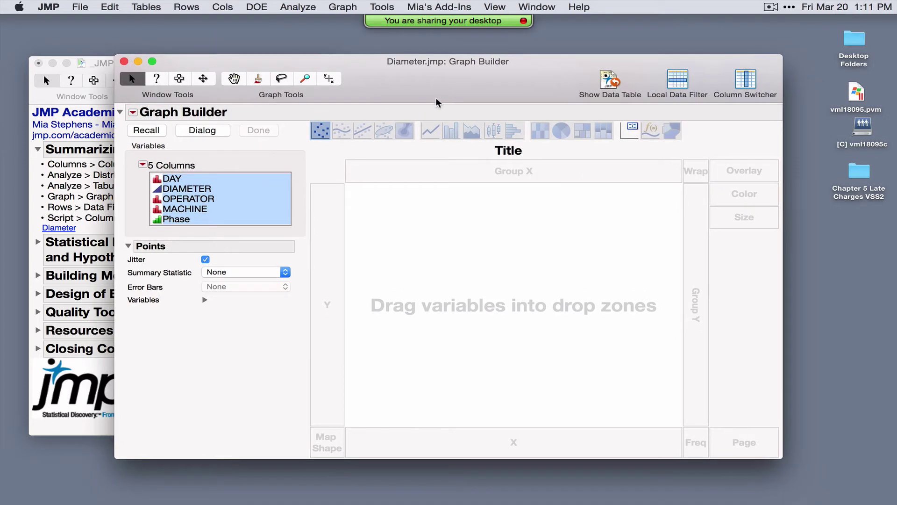
click(204, 188)
drag(204, 189, 648, 298)
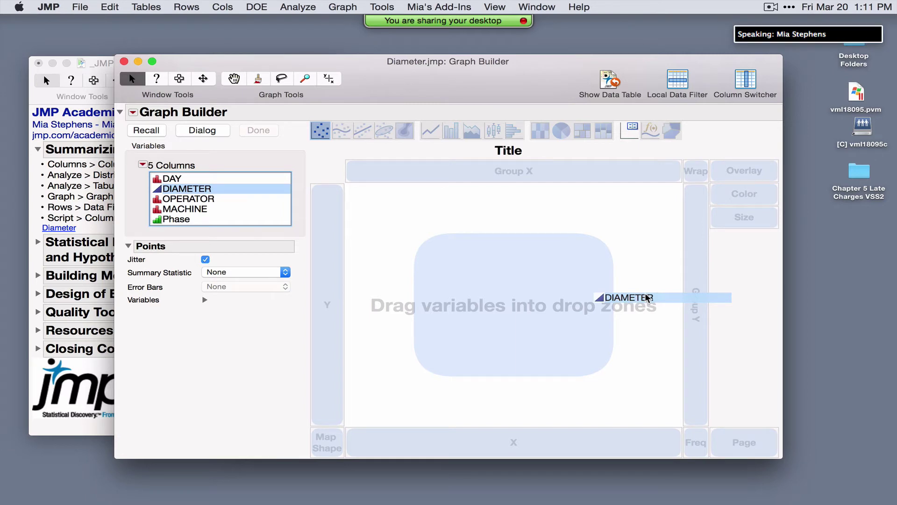
drag(647, 298, 329, 324)
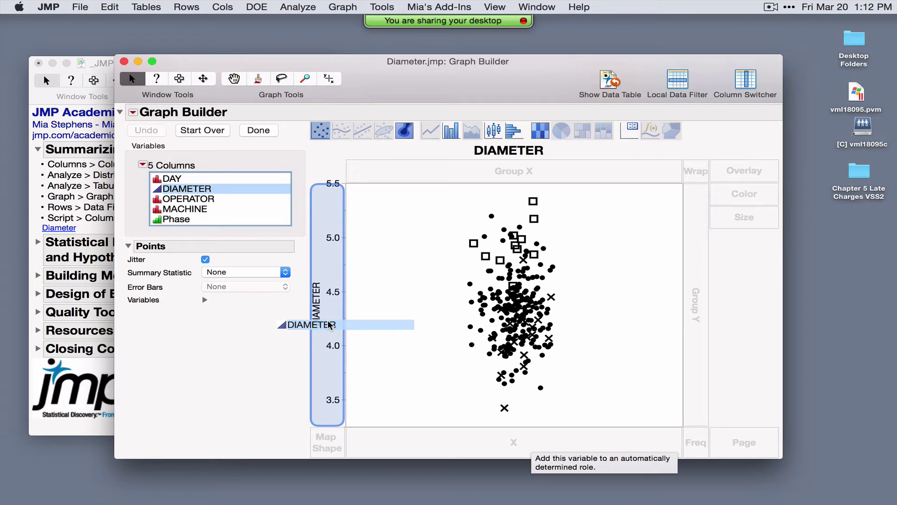
drag(329, 325, 329, 325)
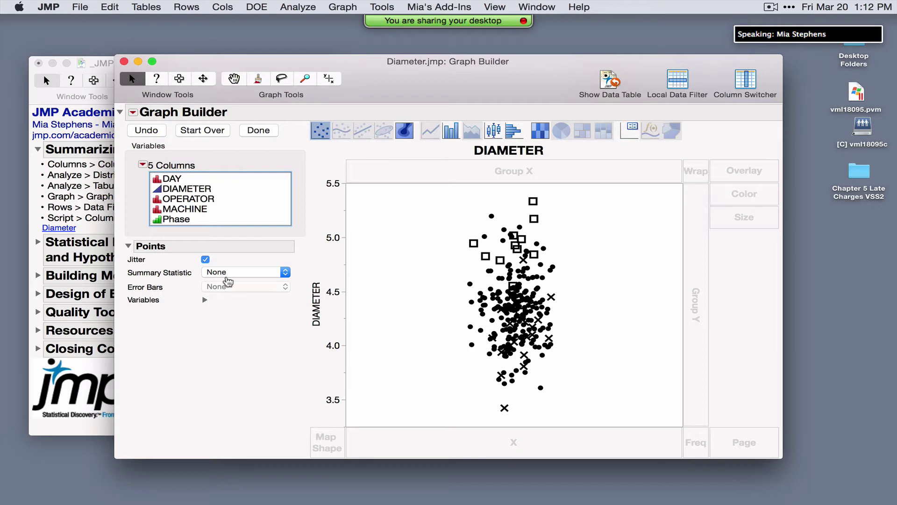
drag(219, 203, 505, 444)
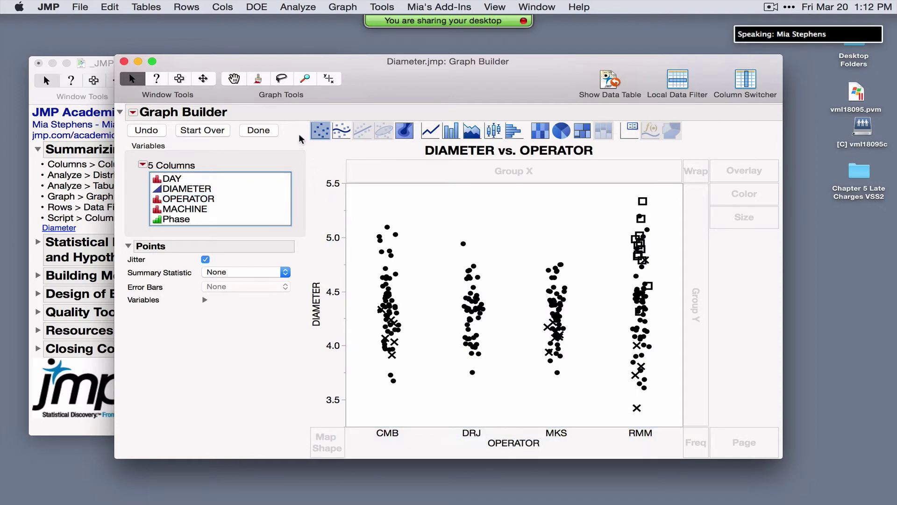
mouse_move(301, 134)
mouse_down()
mouse_move(363, 151)
mouse_move(623, 151)
mouse_move(689, 141)
mouse_move(692, 123)
mouse_move(456, 110)
mouse_move(351, 115)
mouse_move(307, 124)
mouse_move(300, 136)
mouse_up()
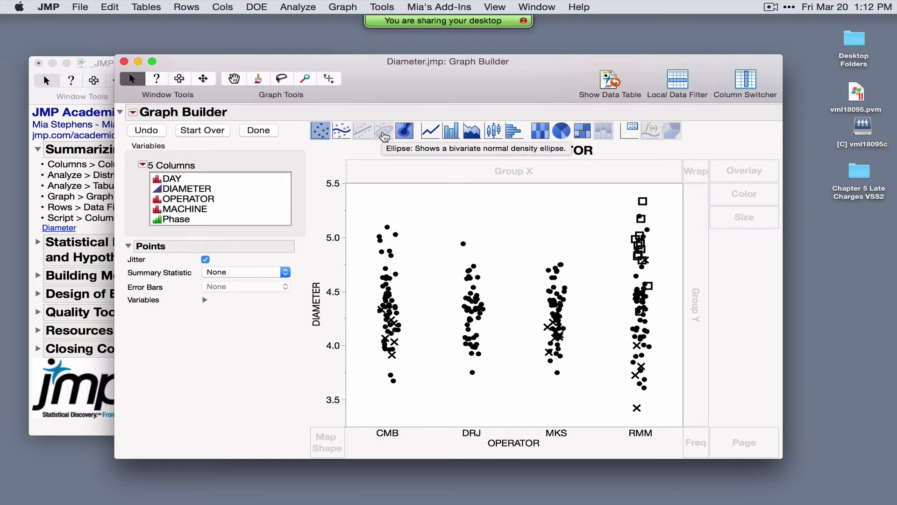
Try the bar chart and histogram displays for DIAMETER by OPERATOR, and settle on box plots
click(451, 132)
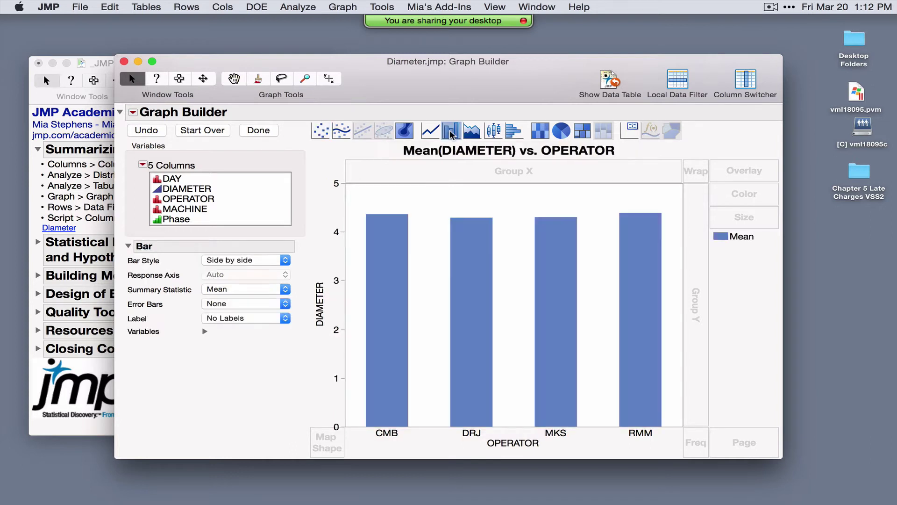
click(493, 131)
click(514, 132)
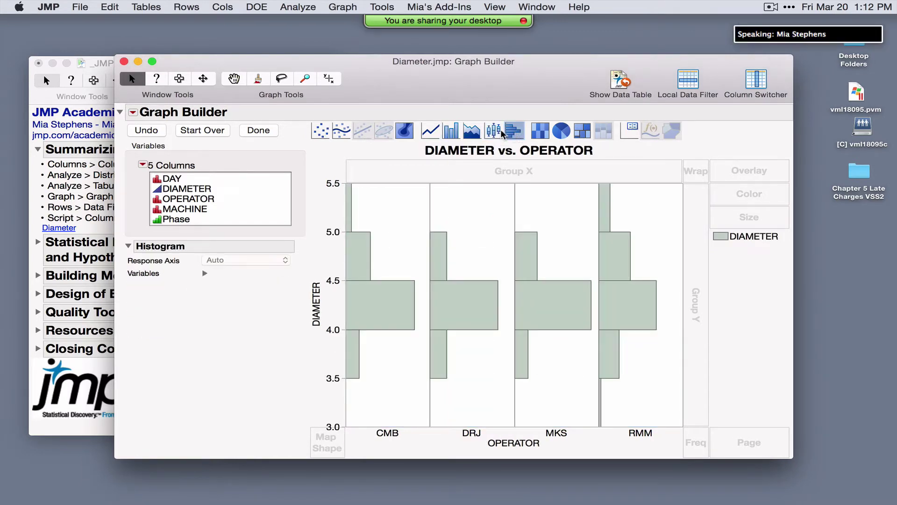
click(494, 133)
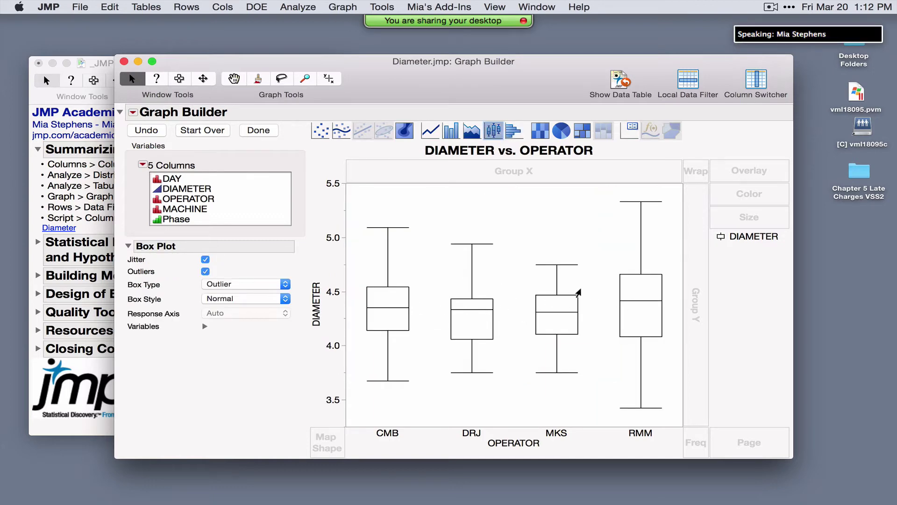
Overlay the individual data points on the box plots and color them by OPERATOR
drag(321, 134, 437, 242)
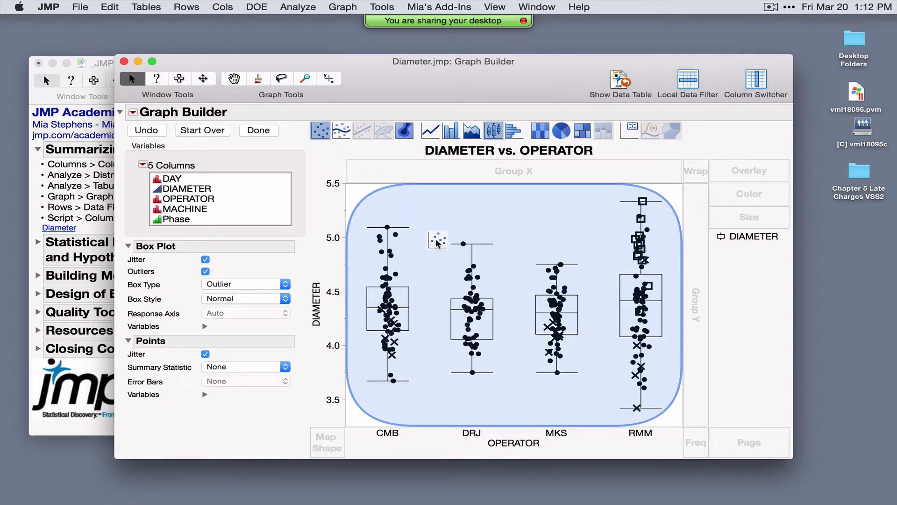
drag(437, 242, 437, 243)
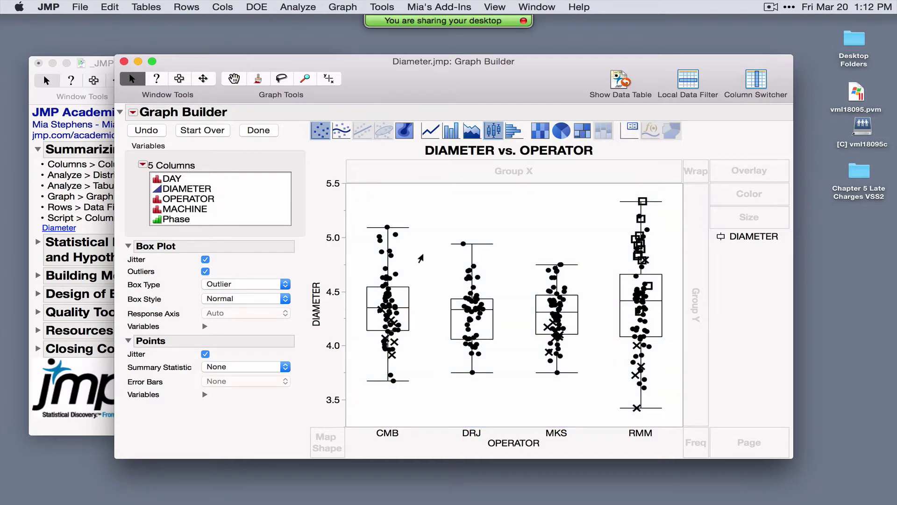
mouse_move(300, 249)
mouse_down()
mouse_move(310, 326)
mouse_move(285, 336)
mouse_up()
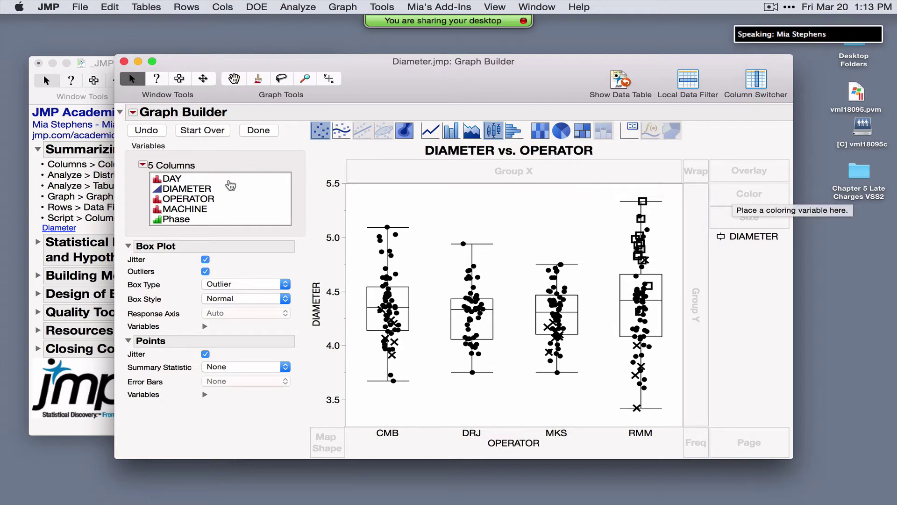
drag(232, 198, 754, 195)
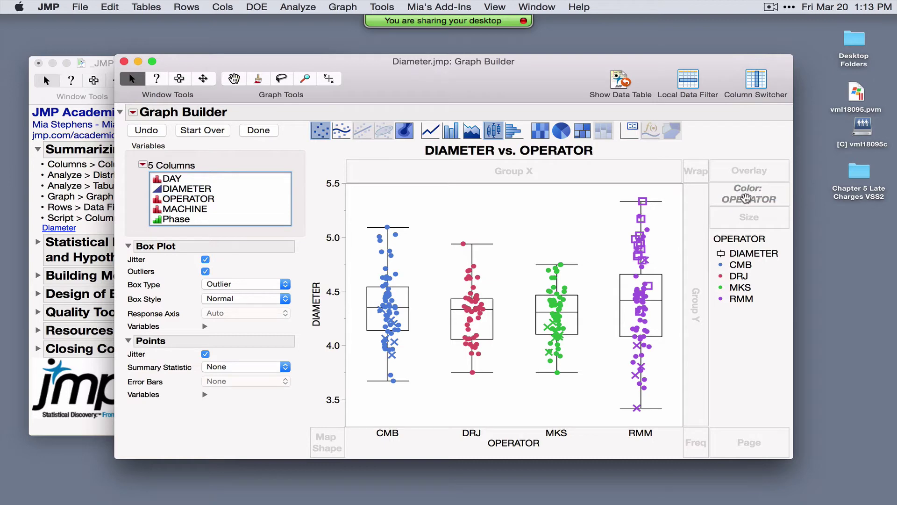
right_click(731, 268)
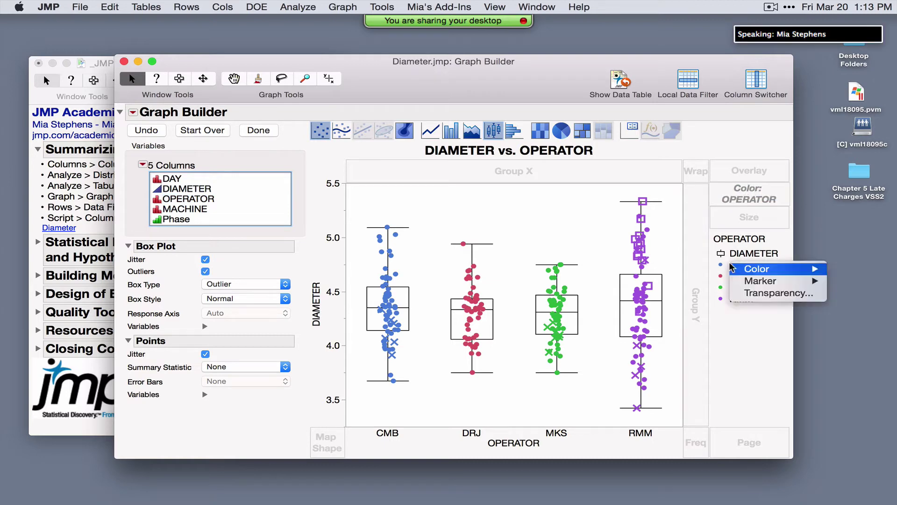
right_click(512, 234)
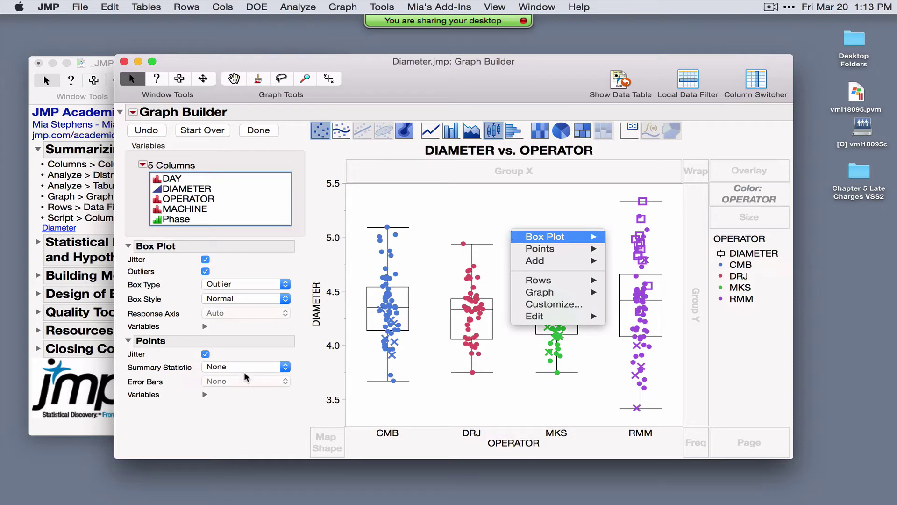
click(254, 416)
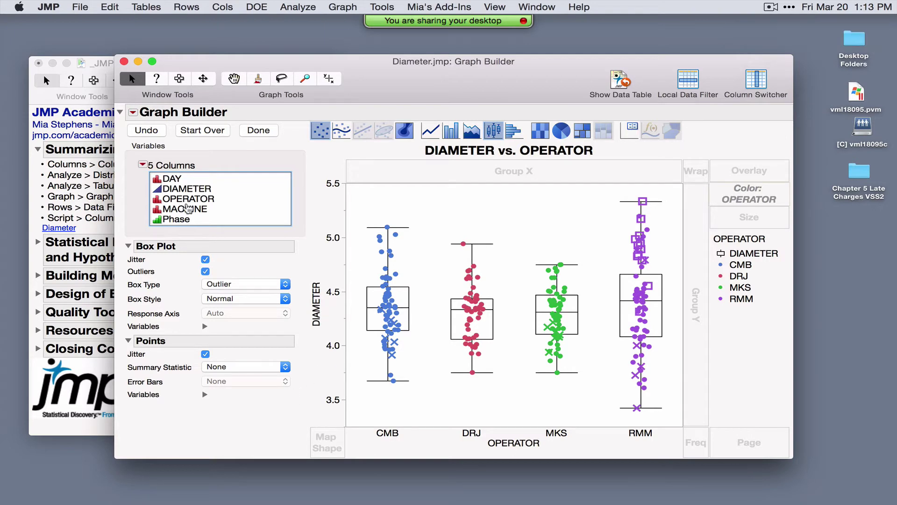
Split the graph into side-by-side groups by MACHINE using Group X, and finish the graph to hide its control panel
drag(189, 209, 741, 198)
drag(742, 199, 627, 175)
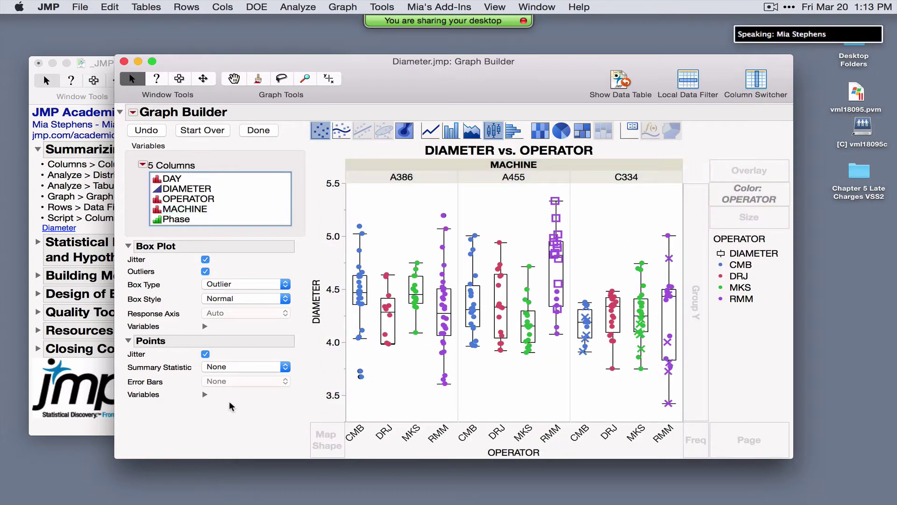
click(258, 133)
Add a Local Data Filter to the graph with Phase as the filter column, repositioning the graph window as needed
drag(348, 62, 545, 76)
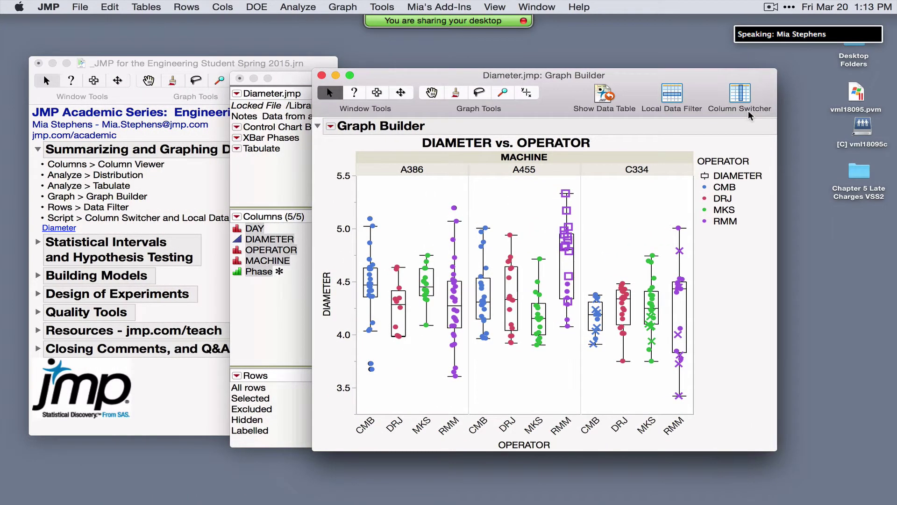
drag(568, 84, 512, 94)
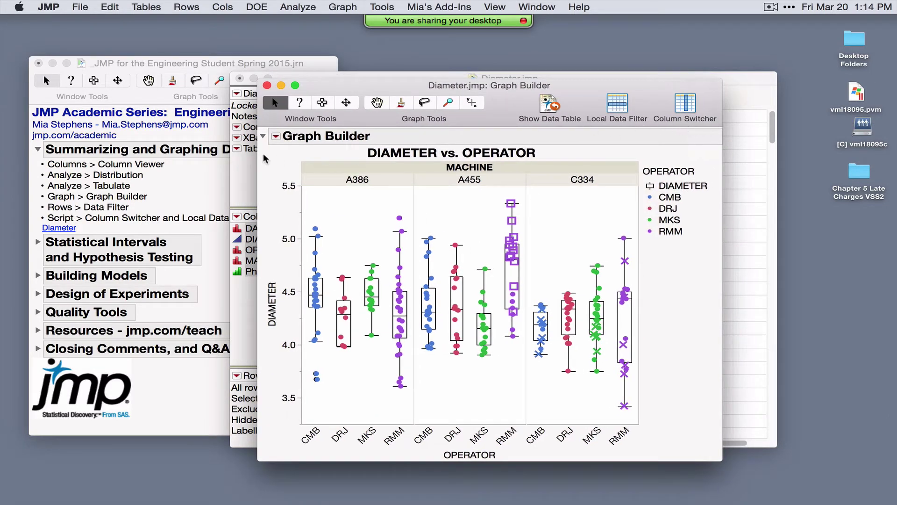
click(276, 137)
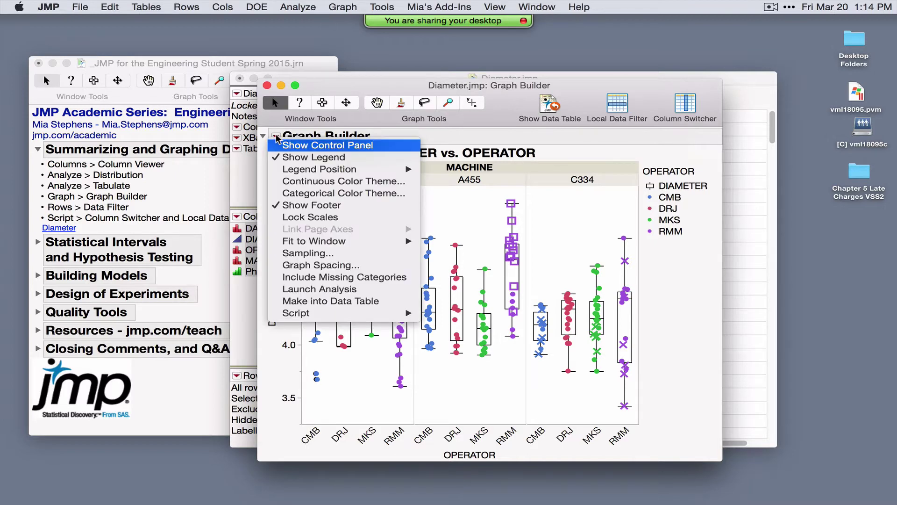
mouse_move(366, 317)
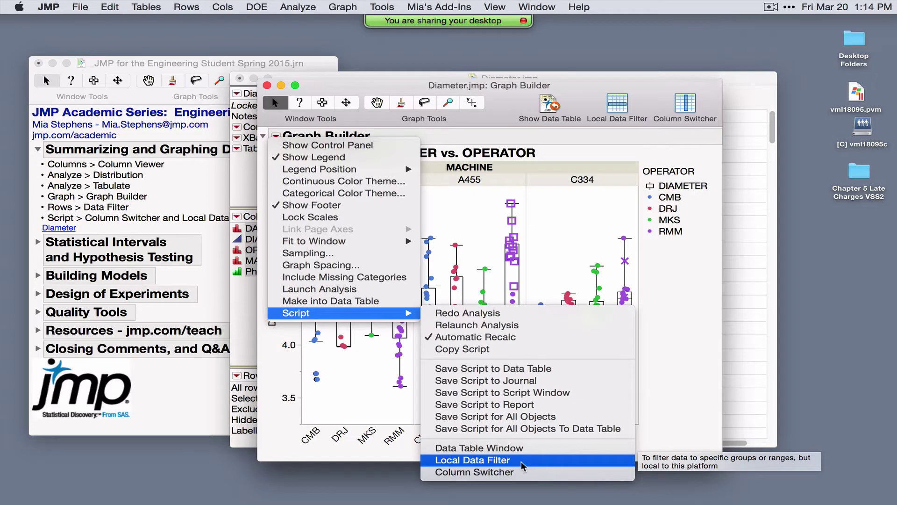
click(481, 461)
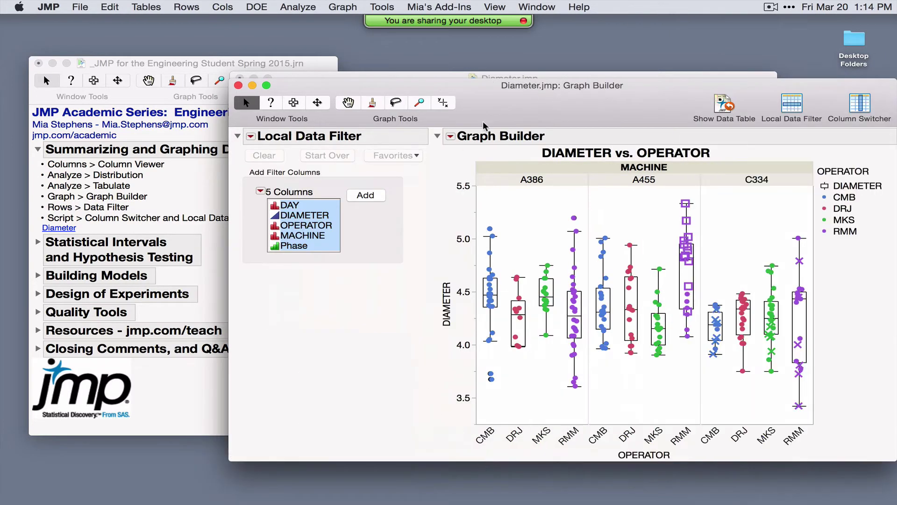
drag(564, 111, 450, 109)
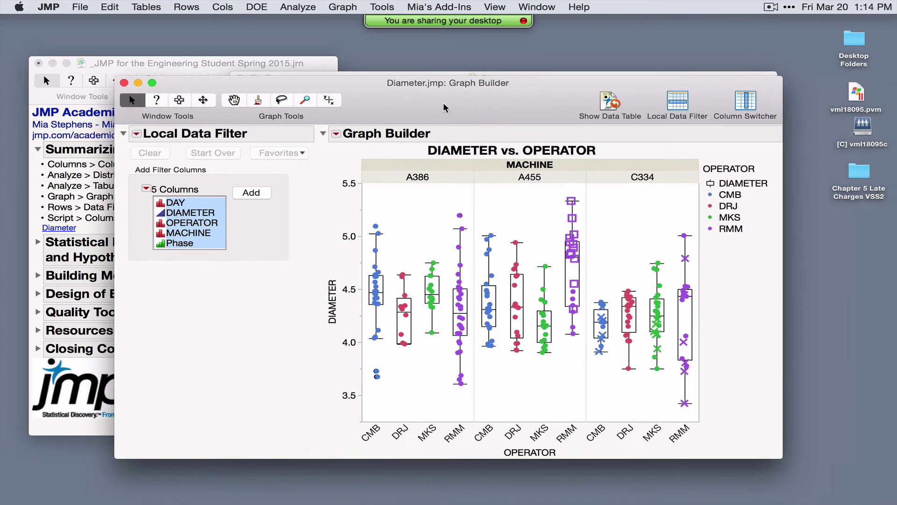
click(180, 246)
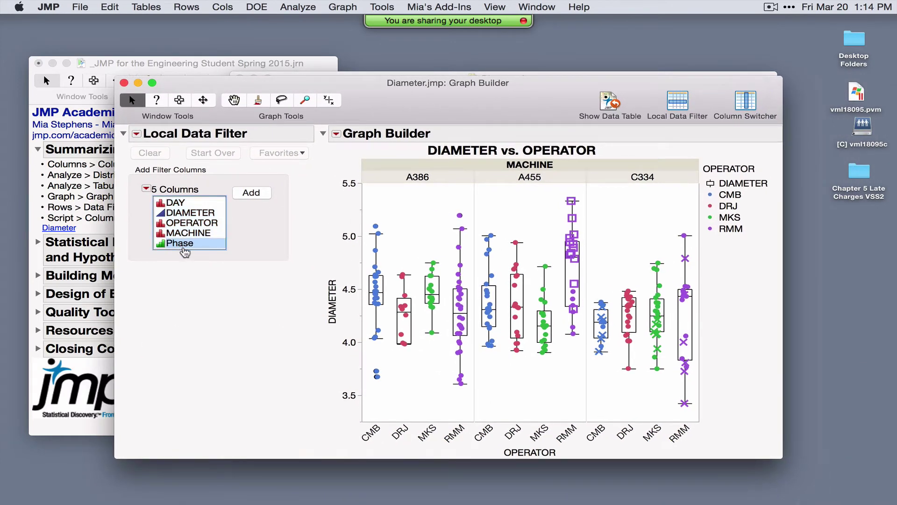
click(251, 194)
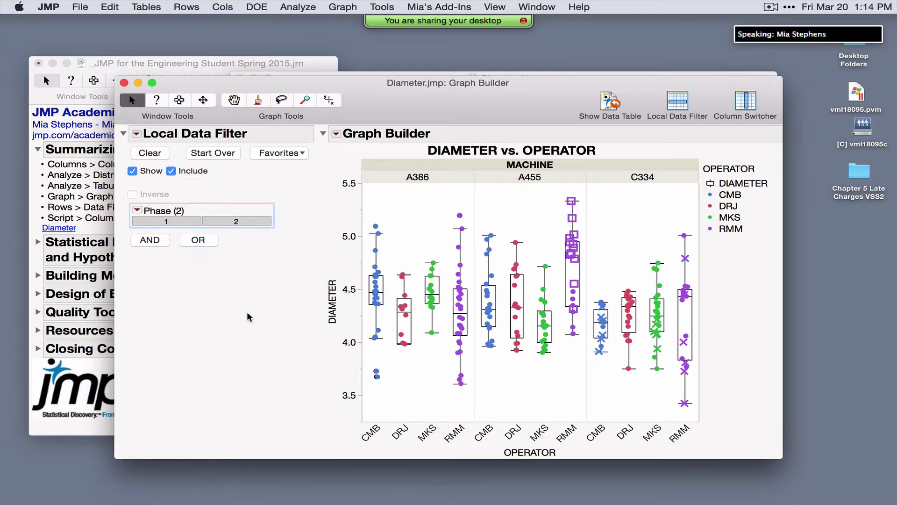
Alternate the Phase filter between 1 and 2 to compare the box plots of the two phases
click(166, 221)
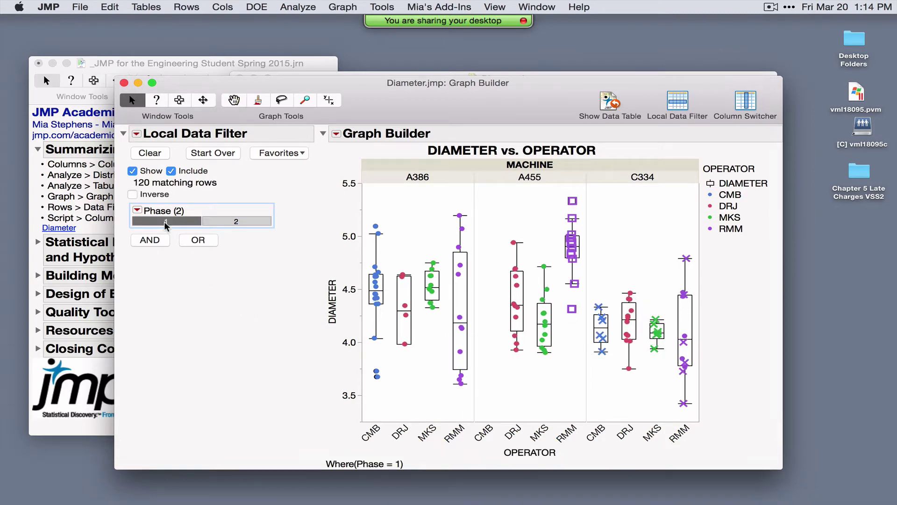
click(225, 220)
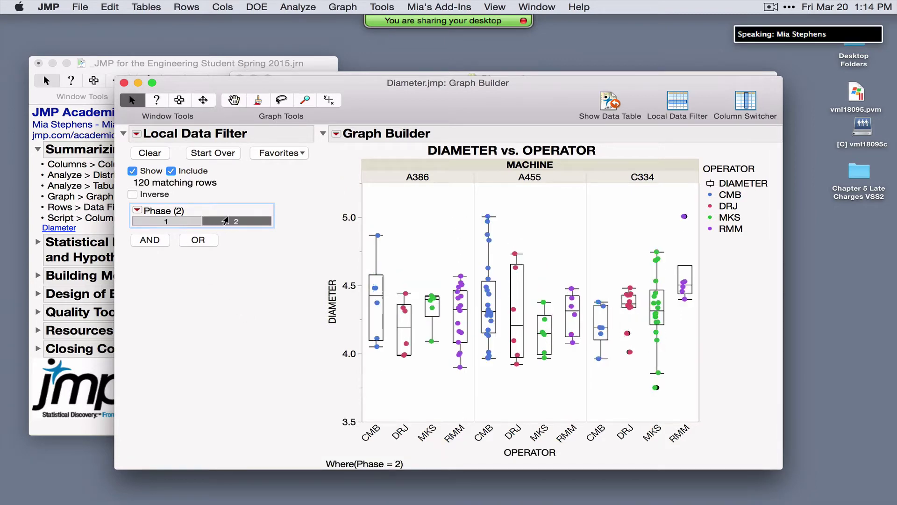
click(181, 223)
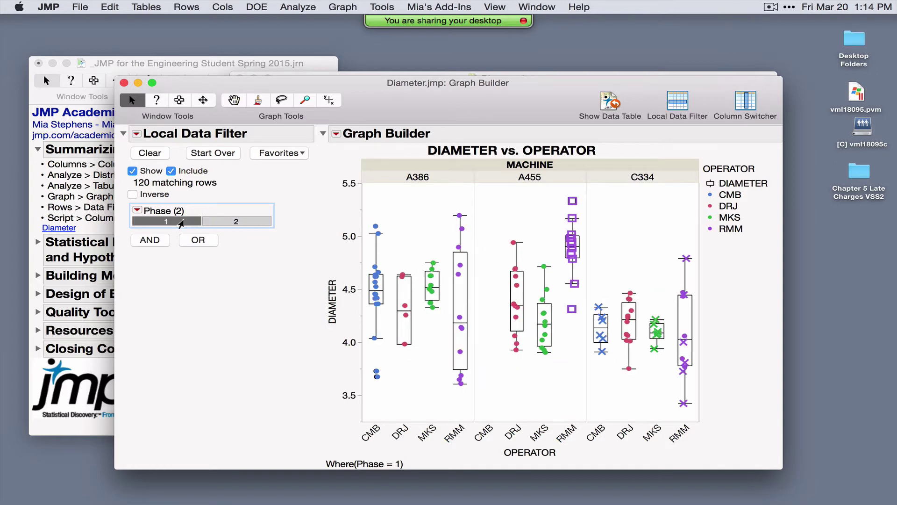
click(231, 222)
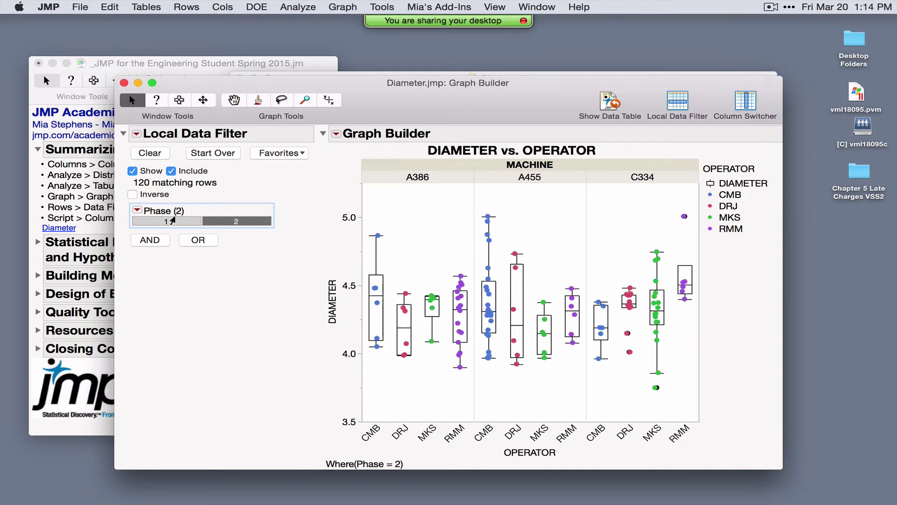
click(173, 221)
click(230, 222)
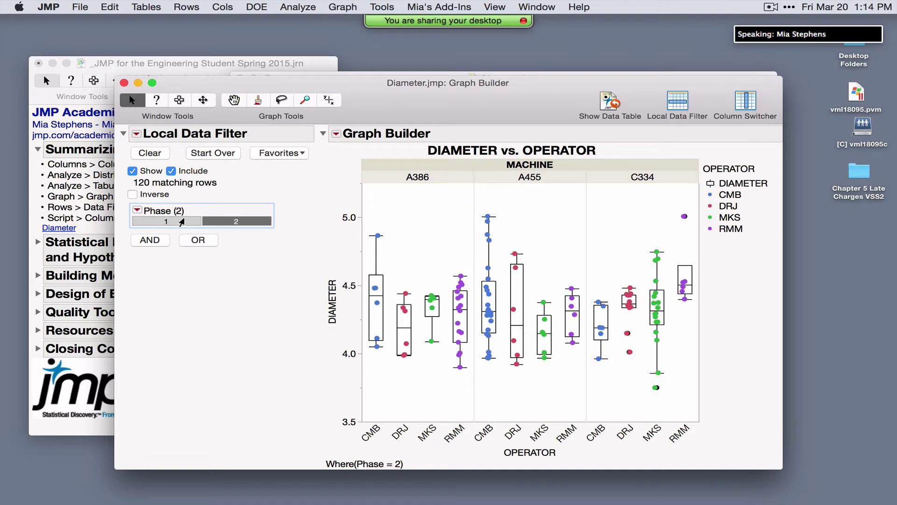
click(182, 222)
click(229, 223)
click(183, 222)
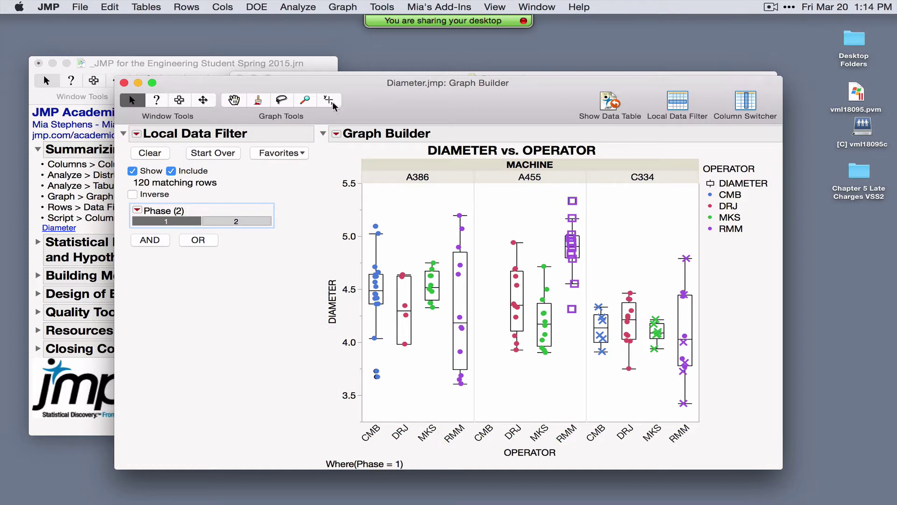
Clear the Phase filter selection and remove the Local Data Filter from the graph
click(180, 7)
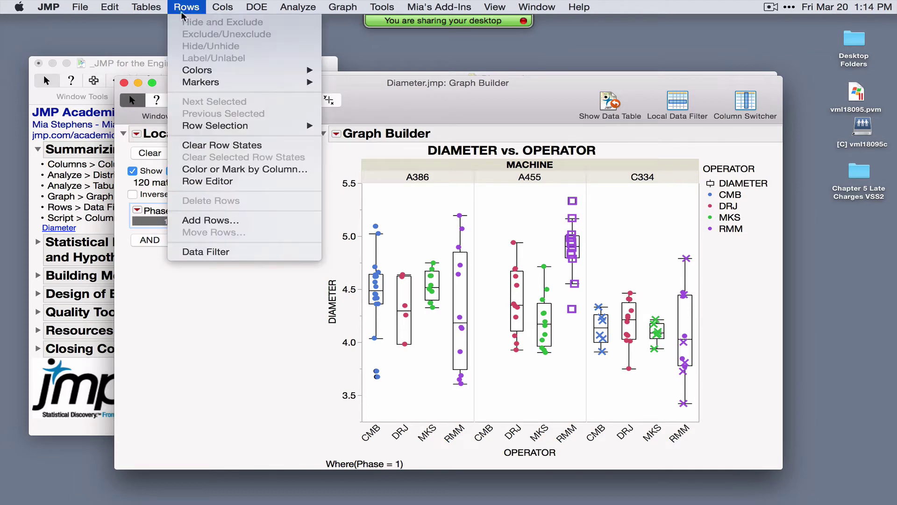
click(257, 252)
click(149, 153)
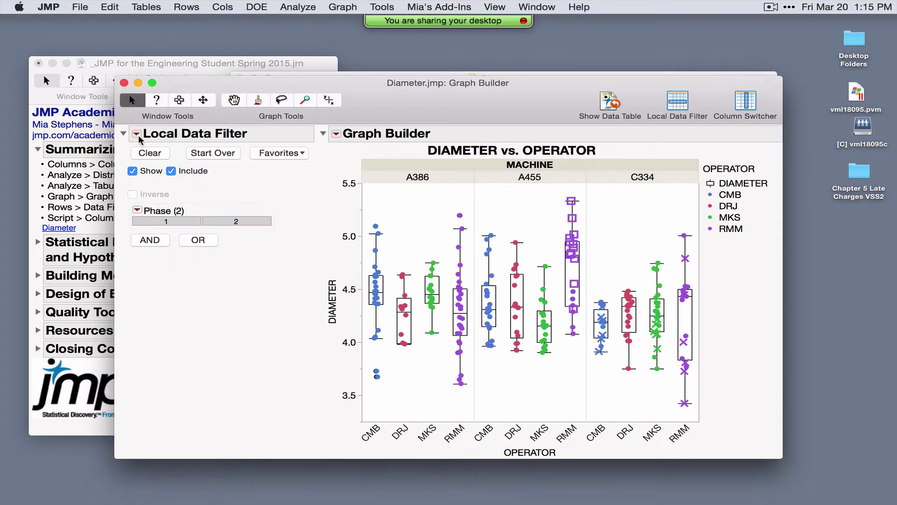
click(136, 134)
click(194, 235)
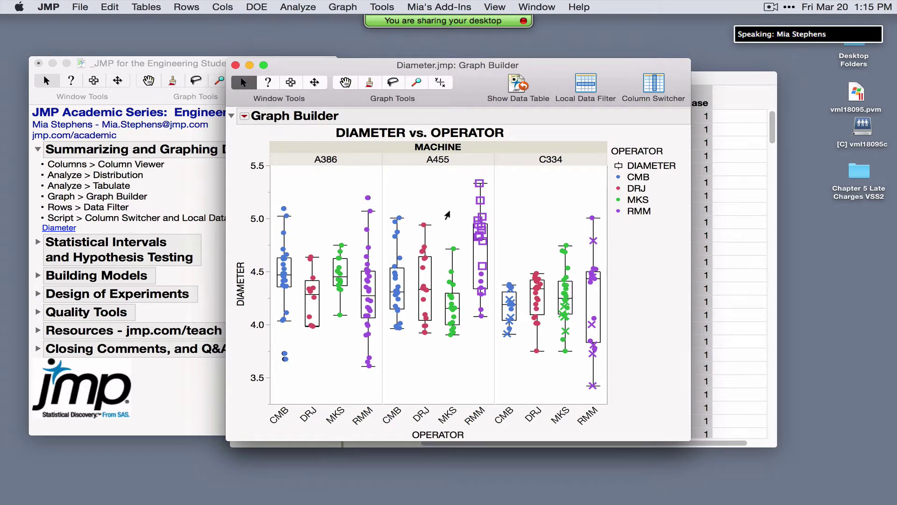
Add a Column Switcher to the graph that replaces OPERATOR with a choice of OPERATOR or Phase
click(653, 85)
drag(485, 209, 206, 163)
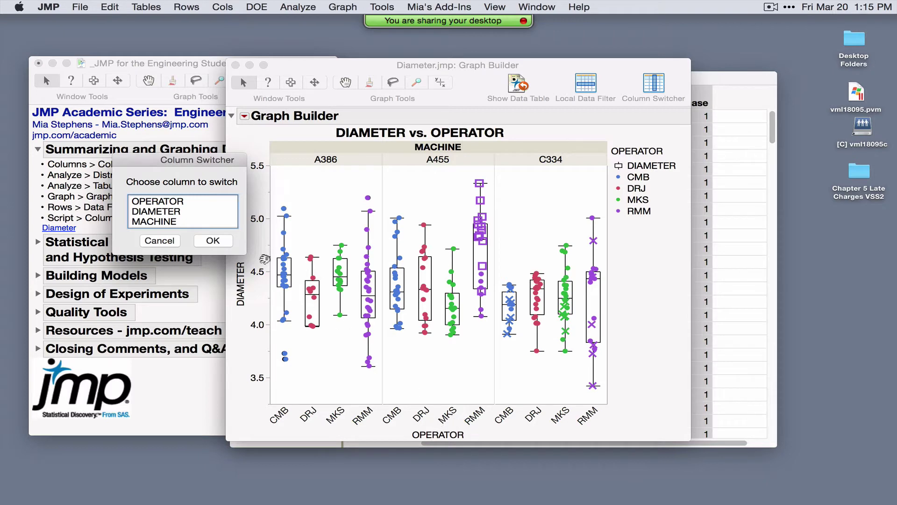
click(170, 206)
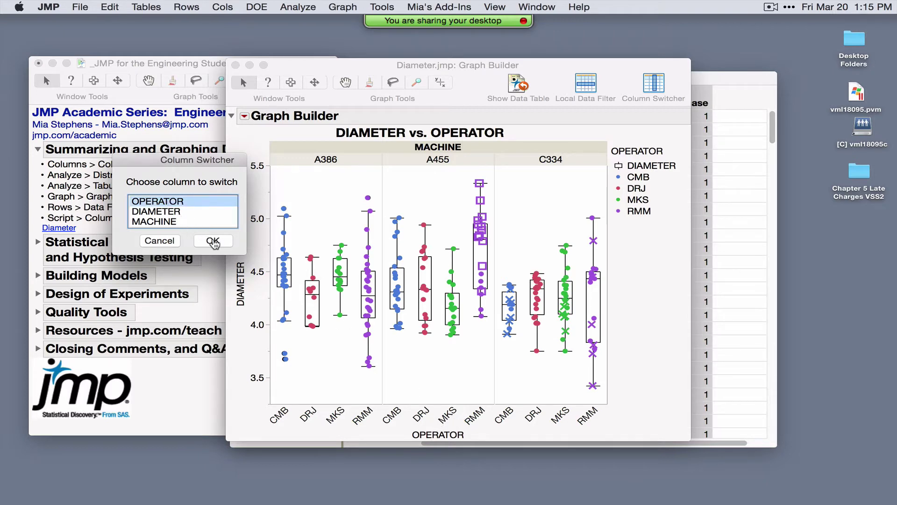
click(213, 240)
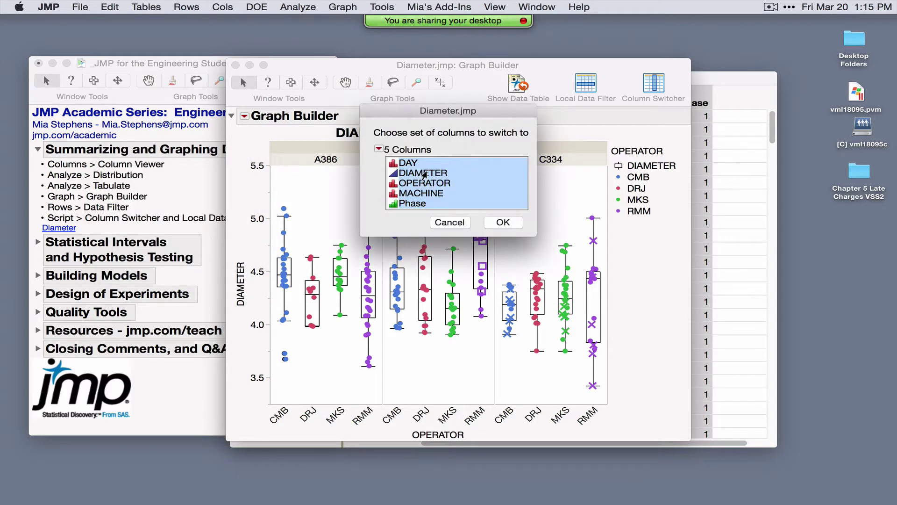
click(424, 174)
click(427, 183)
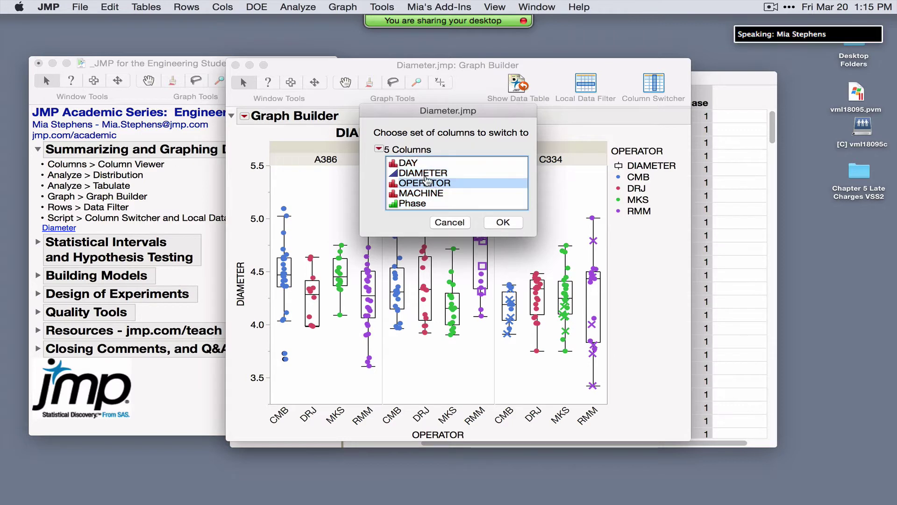
super+click(437, 204)
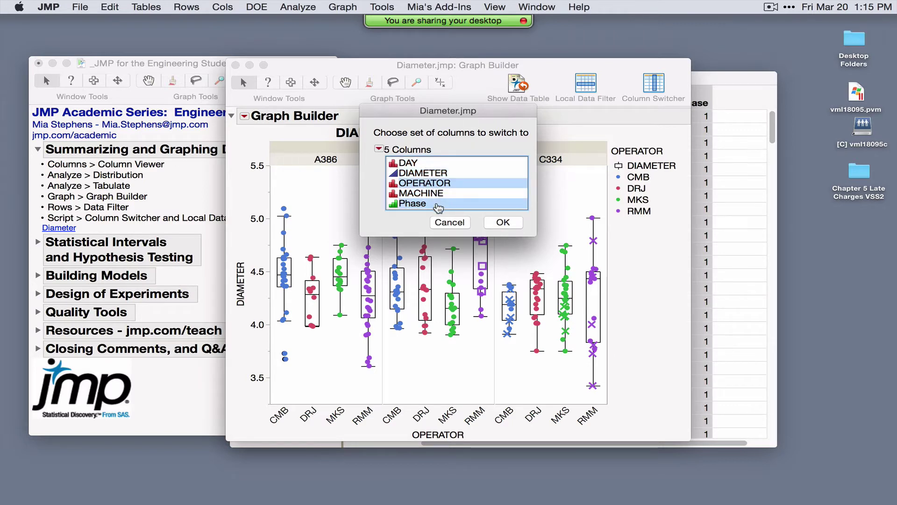
click(502, 222)
Switch the graph to Phase and back to OPERATOR with the Column Switcher to compare the two views
click(295, 155)
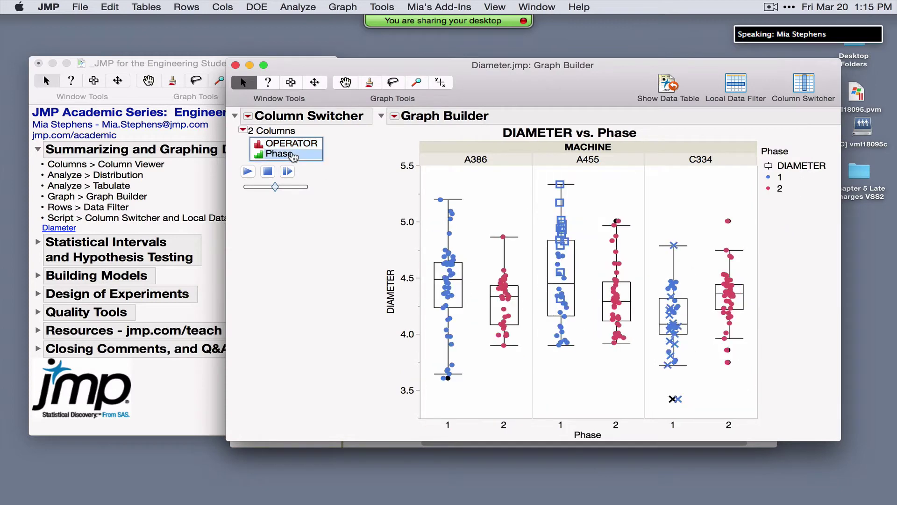
click(293, 144)
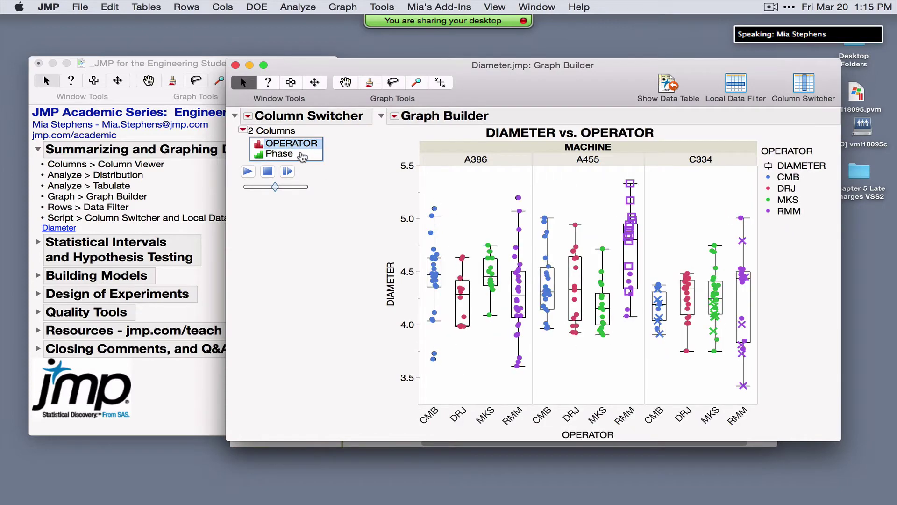
Alternate the Column Switcher between Phase and OPERATOR several times, leaving the graph on Phase
click(303, 157)
click(306, 145)
click(306, 156)
click(307, 147)
click(310, 157)
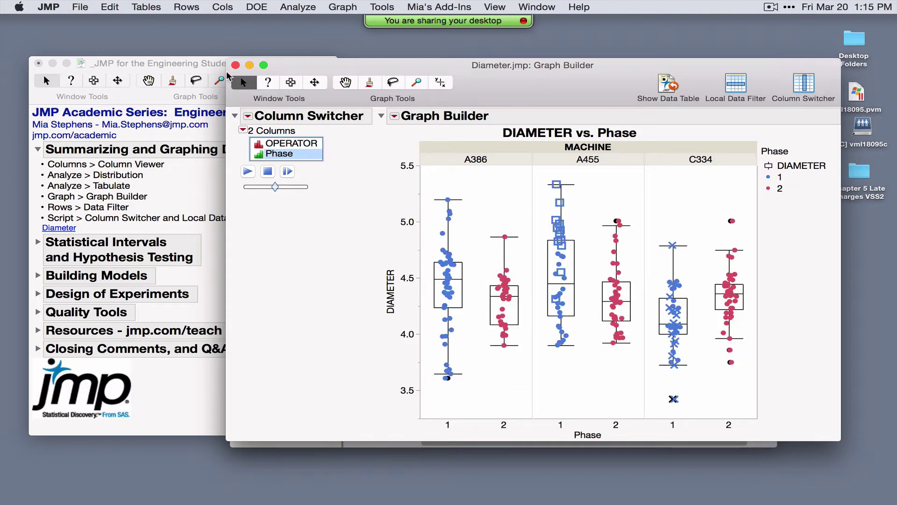
Close the Diameter Graph Builder window and the Diameter data table
click(236, 66)
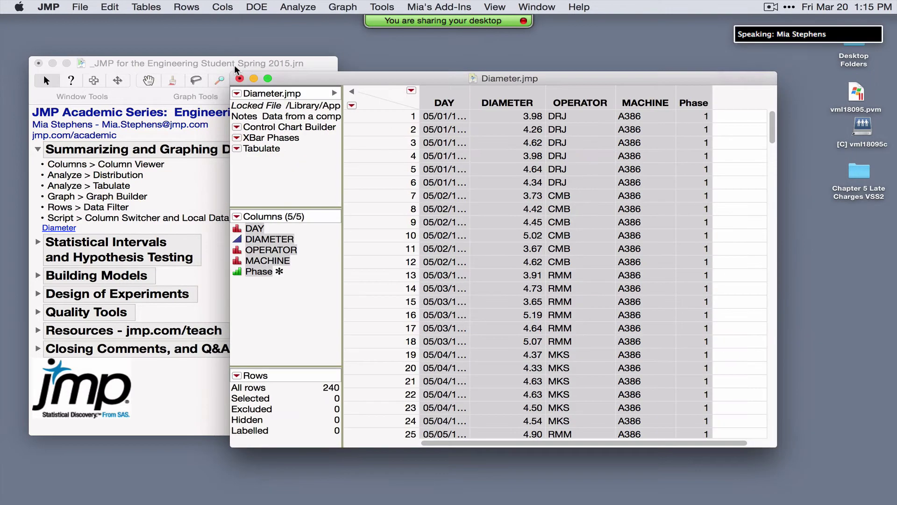
click(239, 78)
click(467, 150)
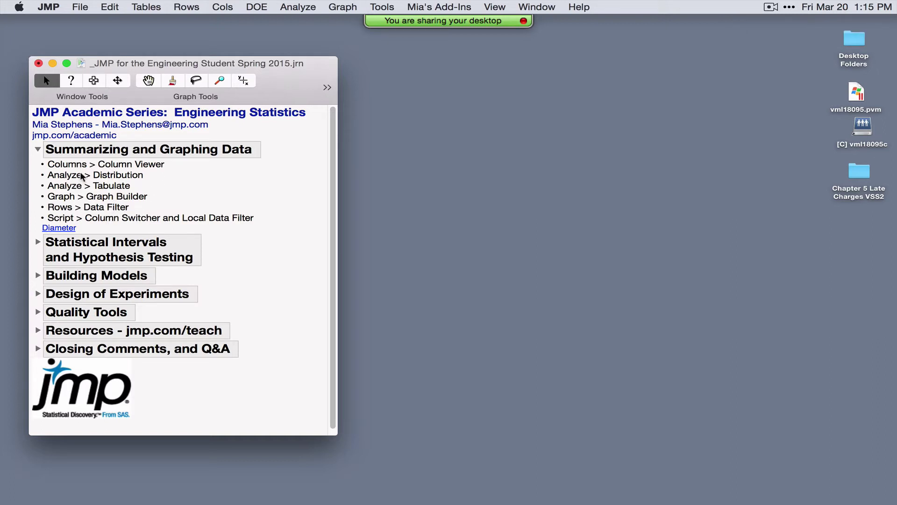
Collapse the journal's Summarizing and Graphing Data section and expand Statistical Intervals and Hypothesis Testing
click(42, 150)
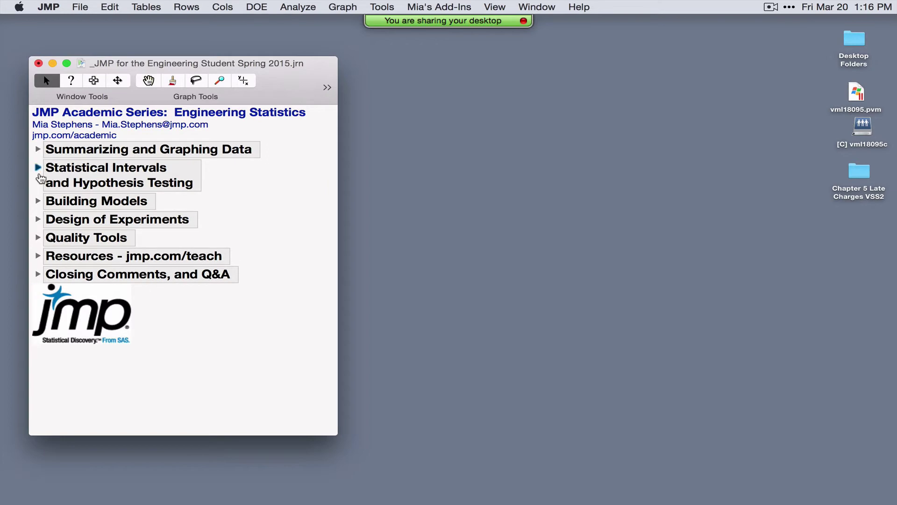
click(38, 168)
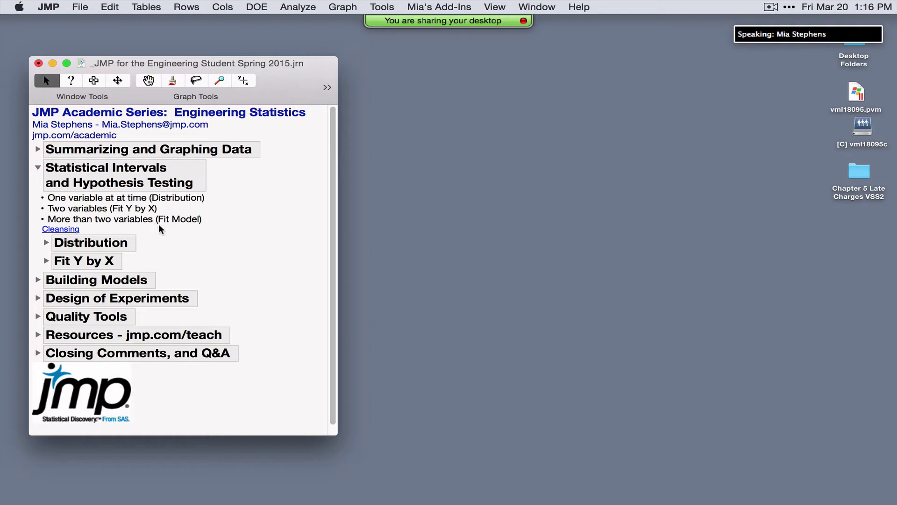
drag(155, 224, 197, 226)
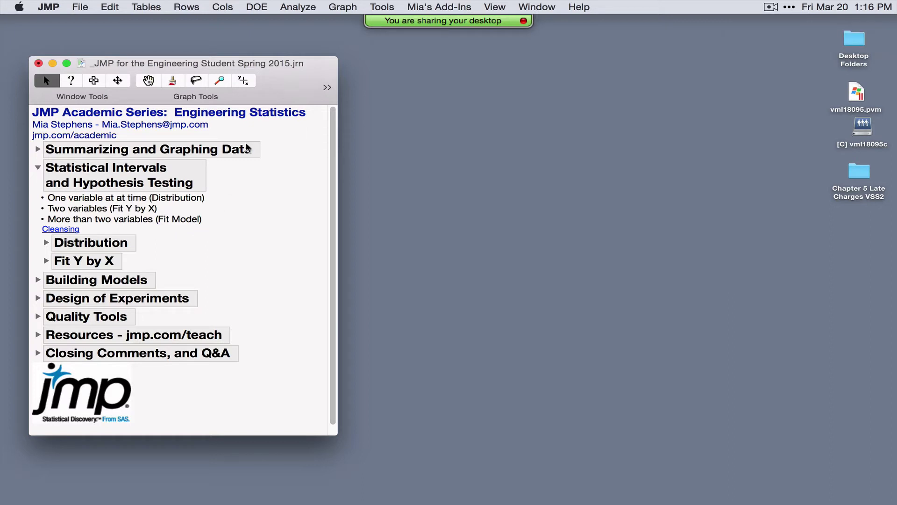
click(290, 7)
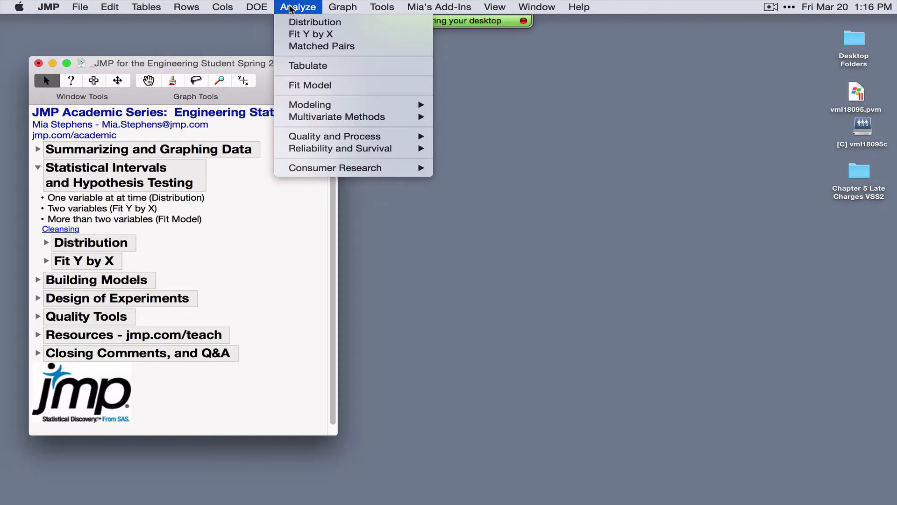
click(254, 229)
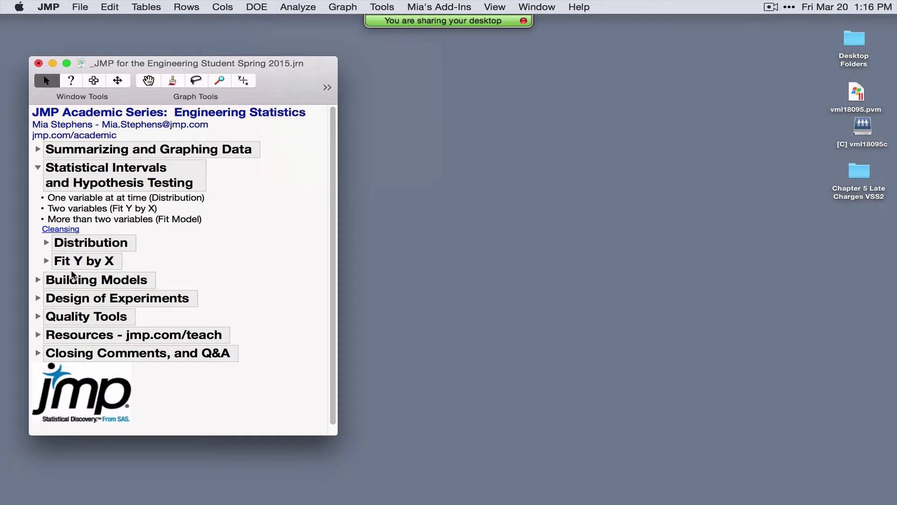
Open the Cleansing data table from the journal and shrink and reposition its window beside the journal
click(58, 230)
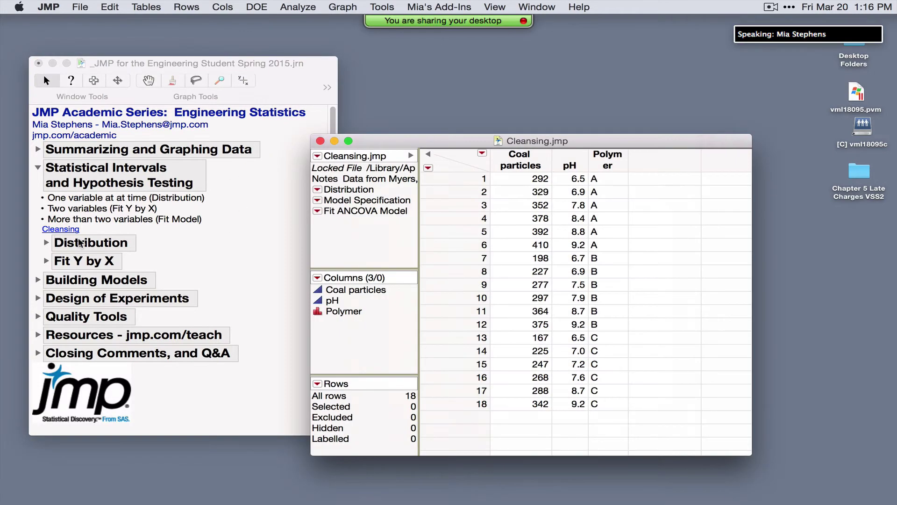
drag(750, 453, 706, 427)
drag(517, 140, 555, 97)
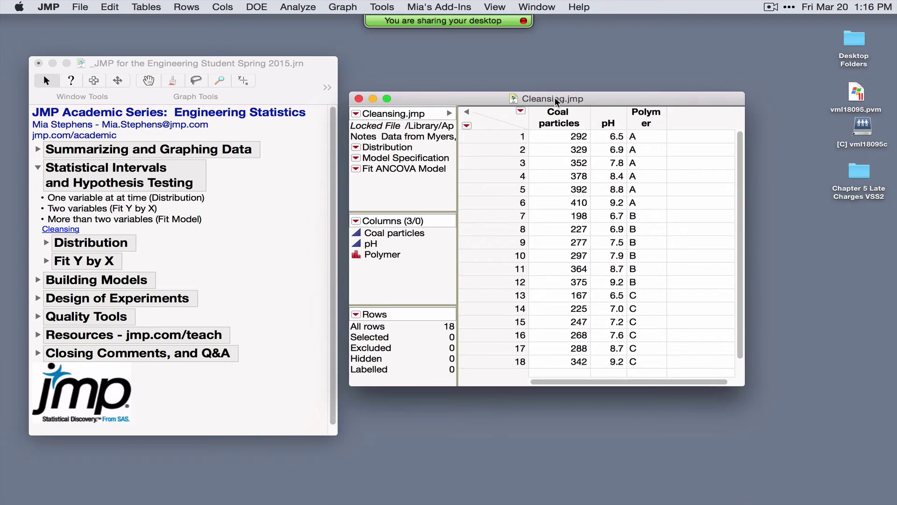
Read the Cleansing table's notes and highlight the Coal particles, pH and Polymer columns in turn
click(428, 135)
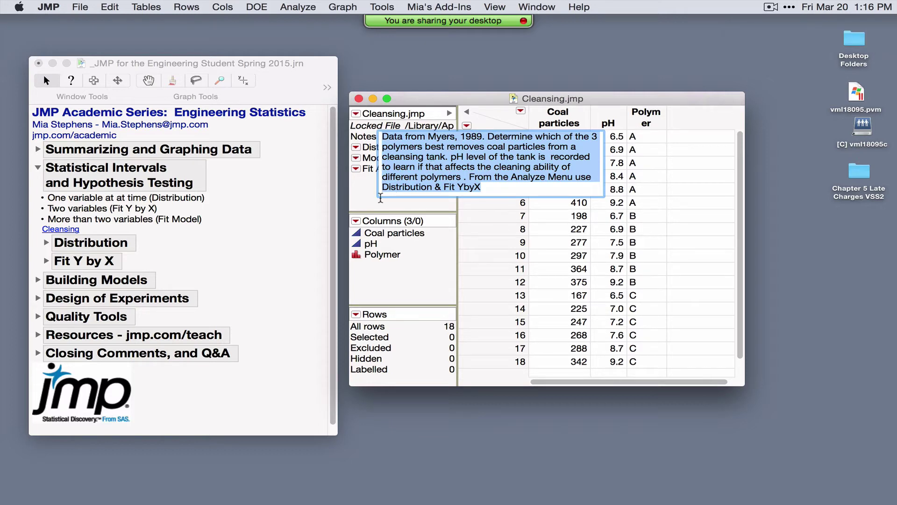
click(366, 190)
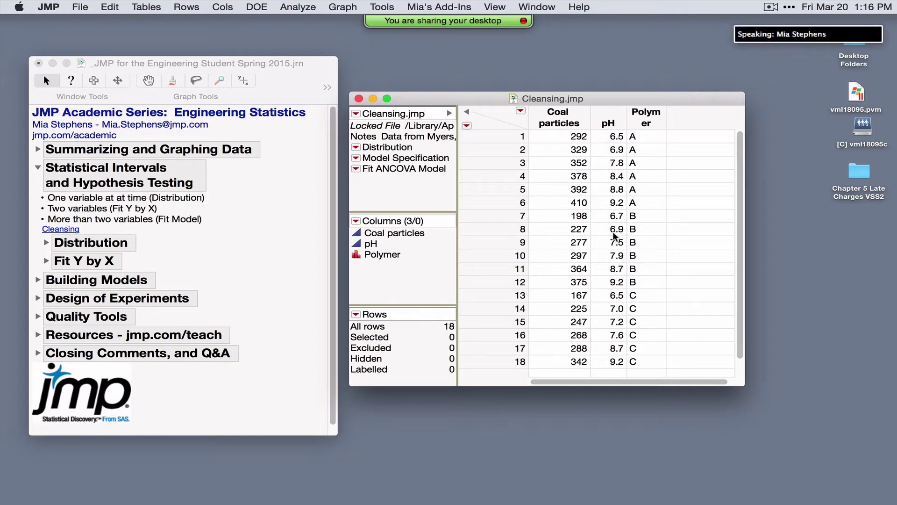
click(562, 117)
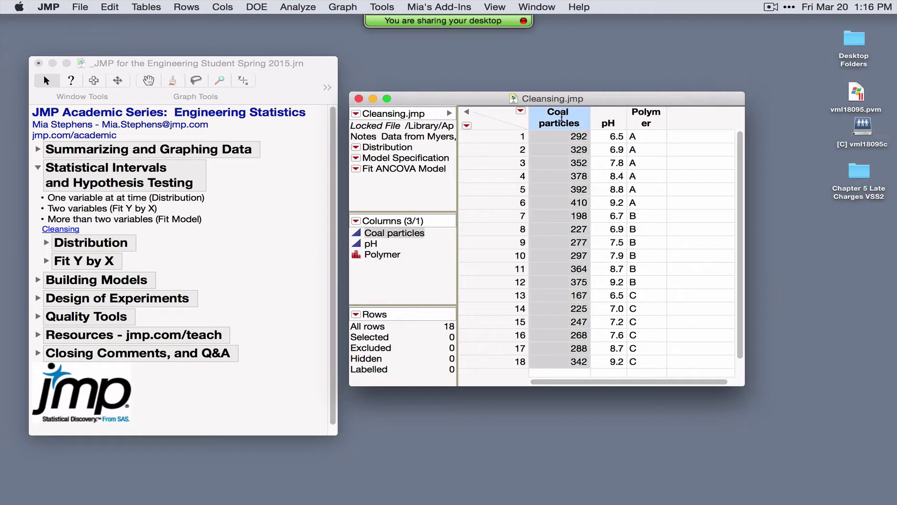
click(607, 117)
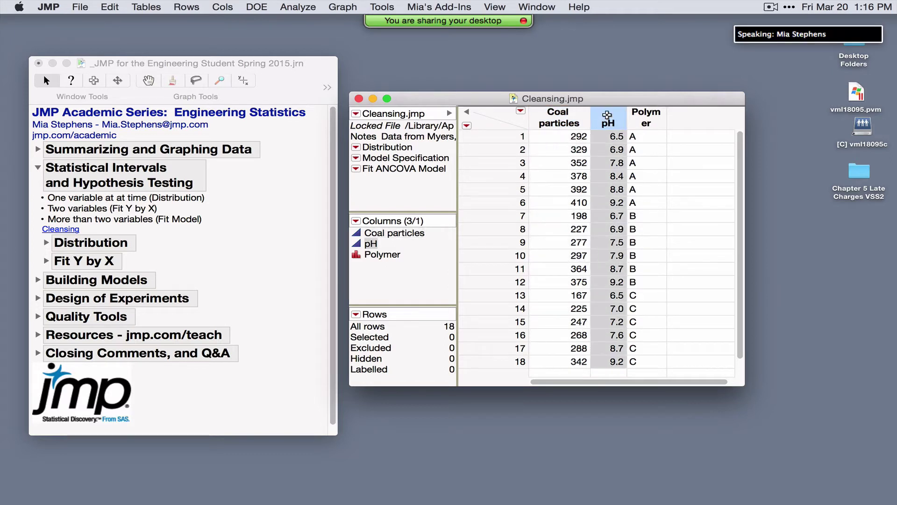
click(645, 120)
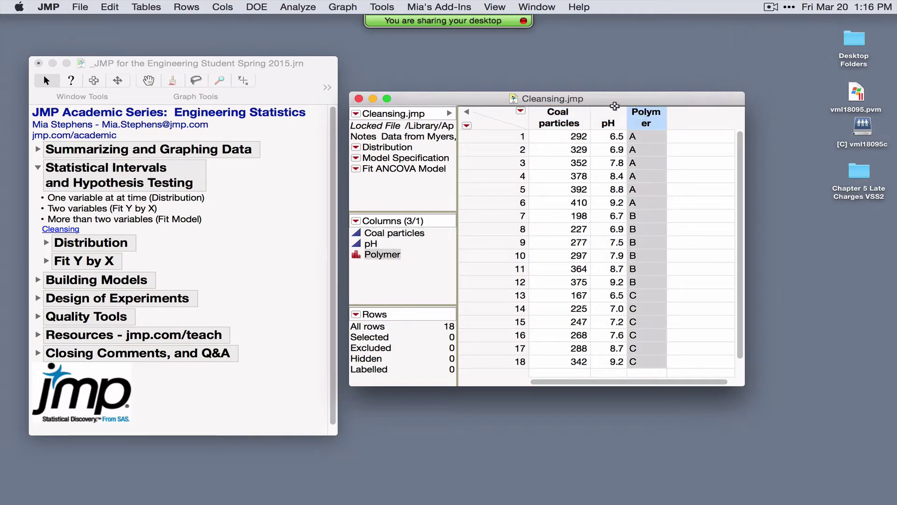
drag(612, 101, 611, 89)
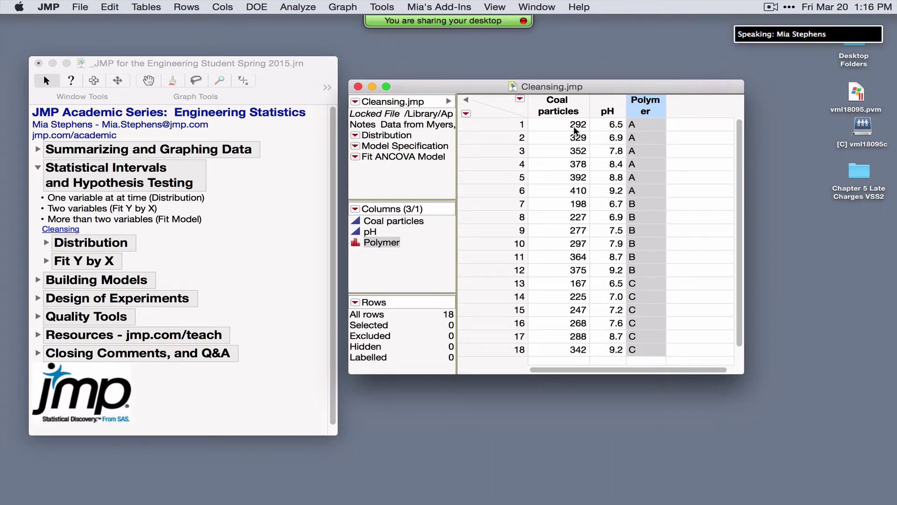
Run a Distribution analysis with Coal particles, pH and Polymer as the Y columns
click(306, 8)
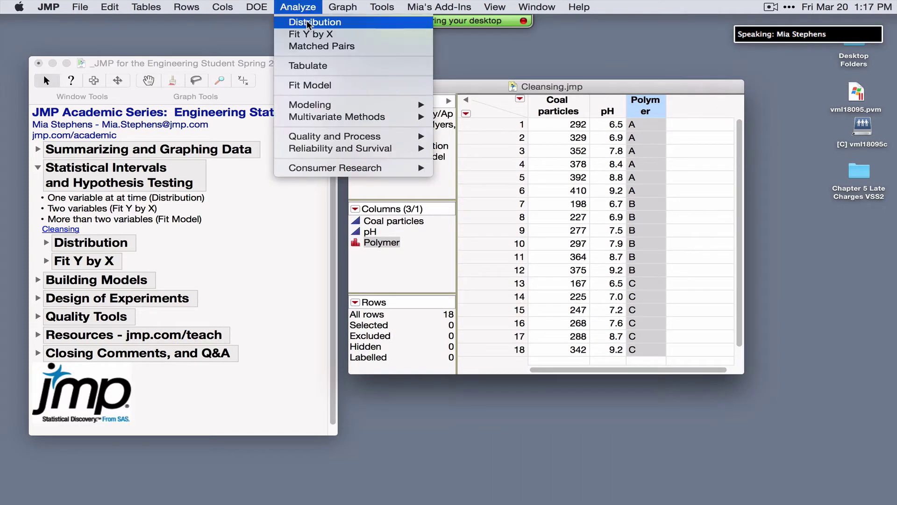
click(308, 22)
drag(350, 165, 352, 194)
click(439, 153)
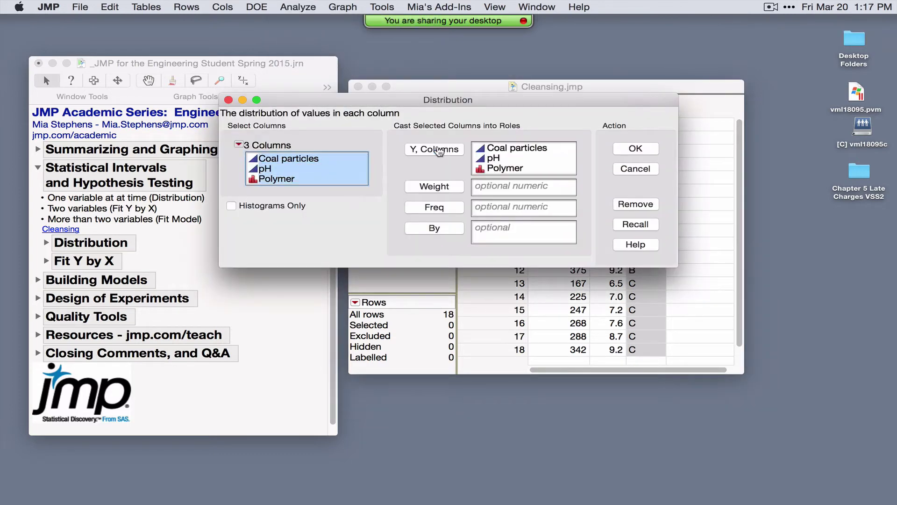
click(634, 149)
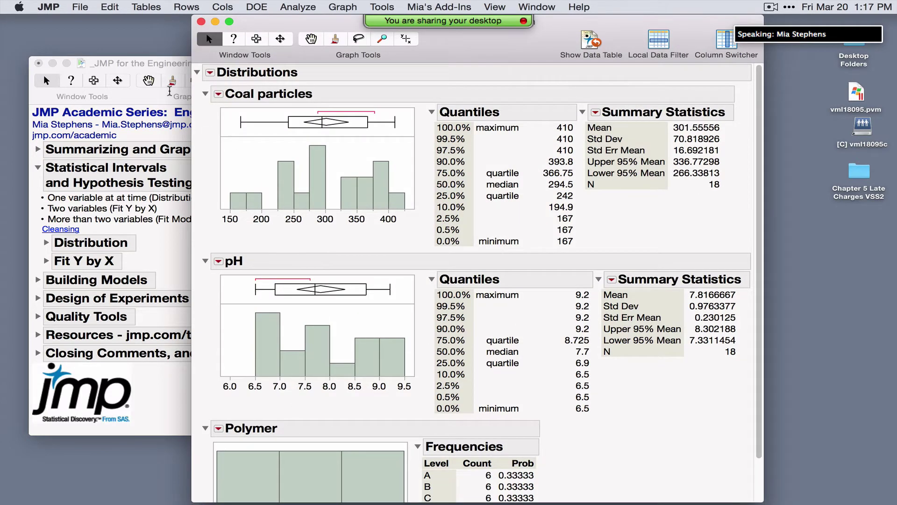
click(53, 7)
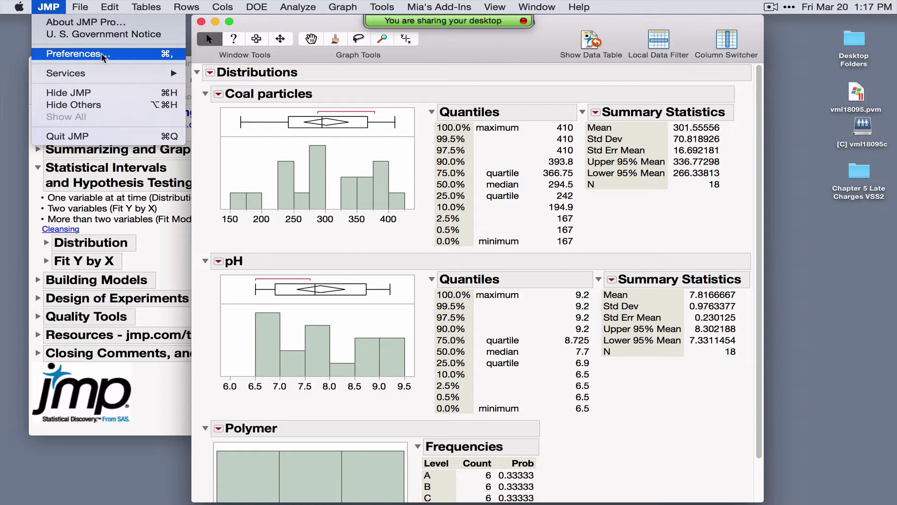
click(478, 47)
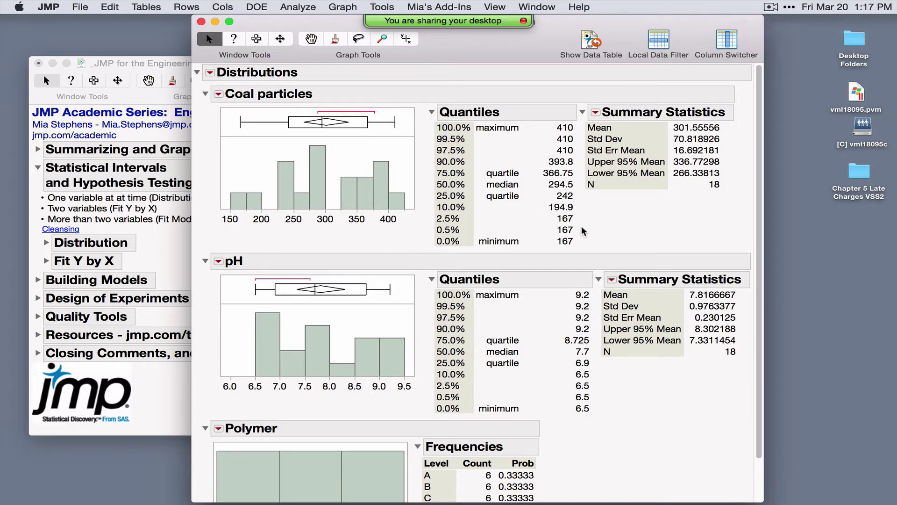
mouse_move(651, 184)
mouse_down()
mouse_move(717, 180)
mouse_move(728, 154)
mouse_move(573, 153)
mouse_move(563, 166)
mouse_move(592, 183)
mouse_move(646, 183)
mouse_up()
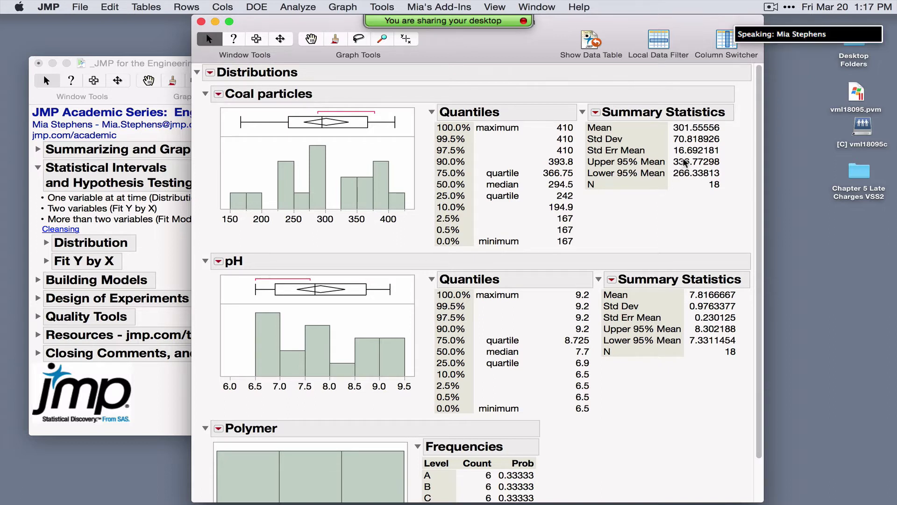
Look up the help topic for the Coal particles outlier box plot with the Help tool, and close the help window
mouse_move(683, 159)
click(235, 41)
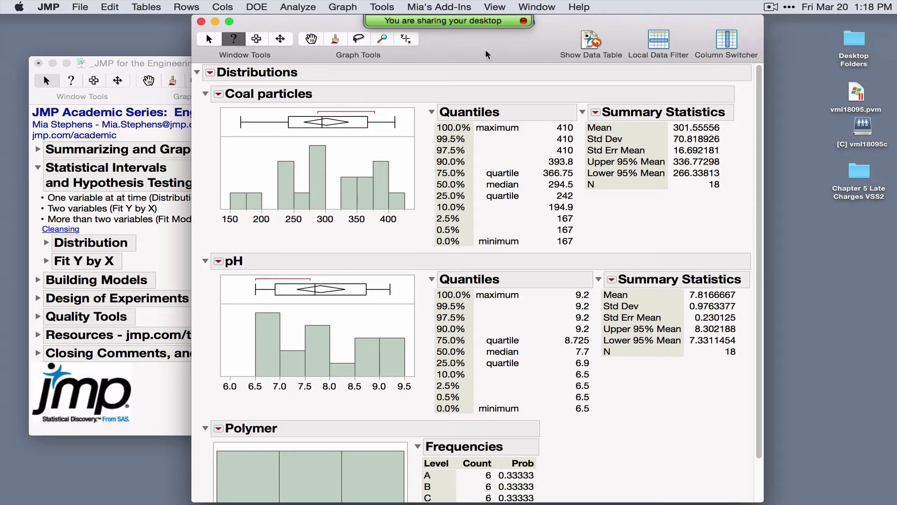
click(330, 121)
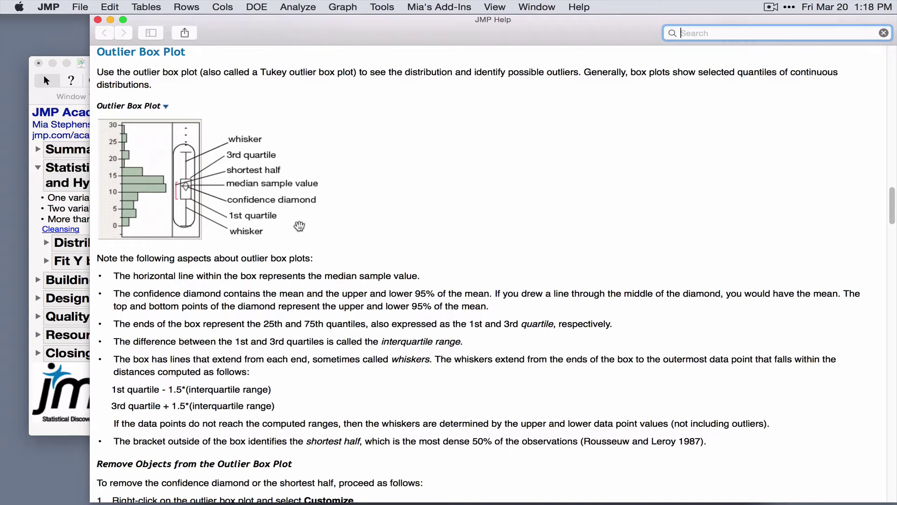
click(98, 19)
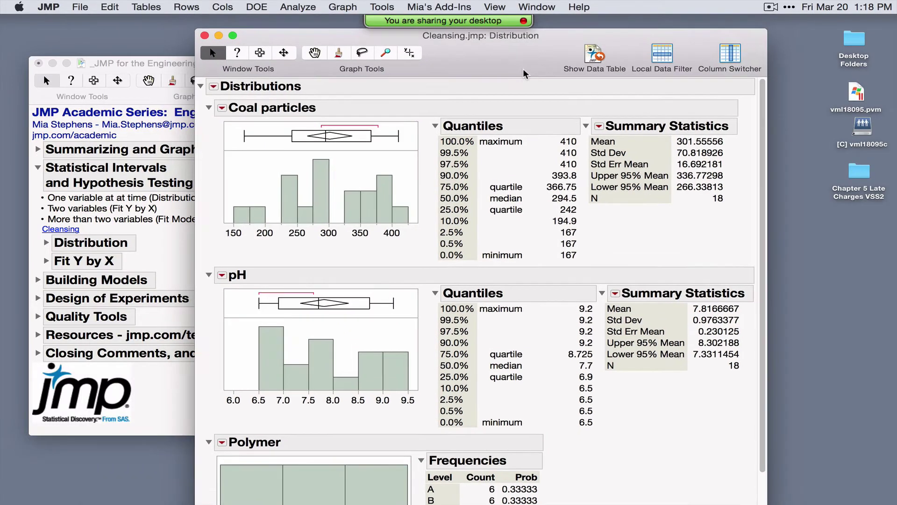
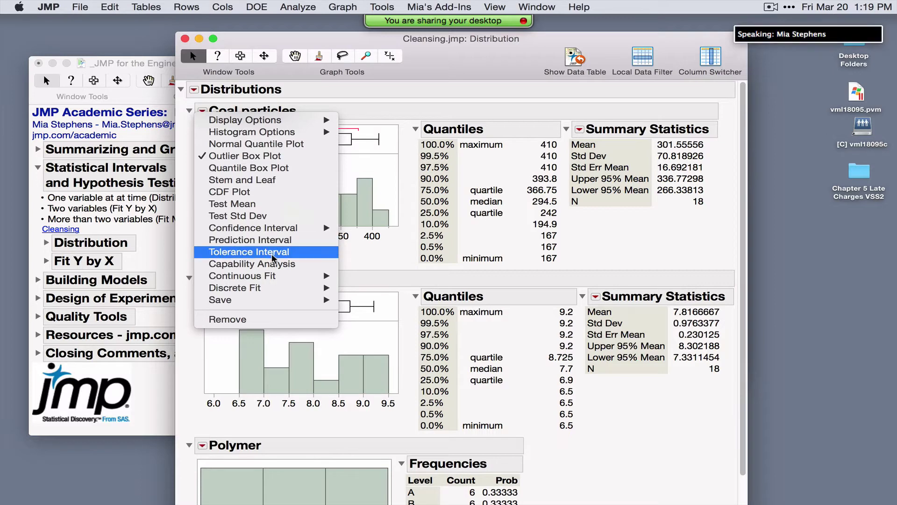
Add a two-sided prediction interval for Coal particles with a 0.95 level and 1 future sample
click(271, 239)
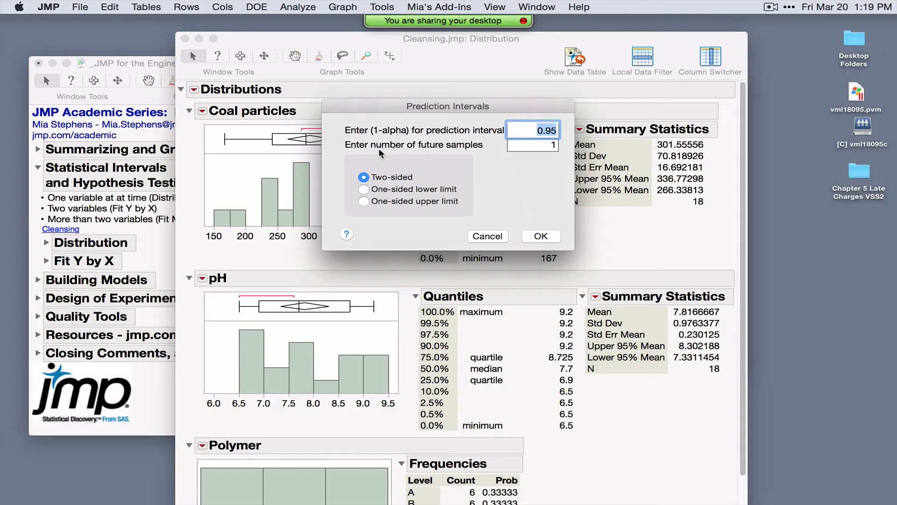
mouse_move(371, 148)
mouse_down()
mouse_move(501, 151)
mouse_move(494, 138)
mouse_move(428, 134)
mouse_move(335, 146)
mouse_move(406, 161)
mouse_up()
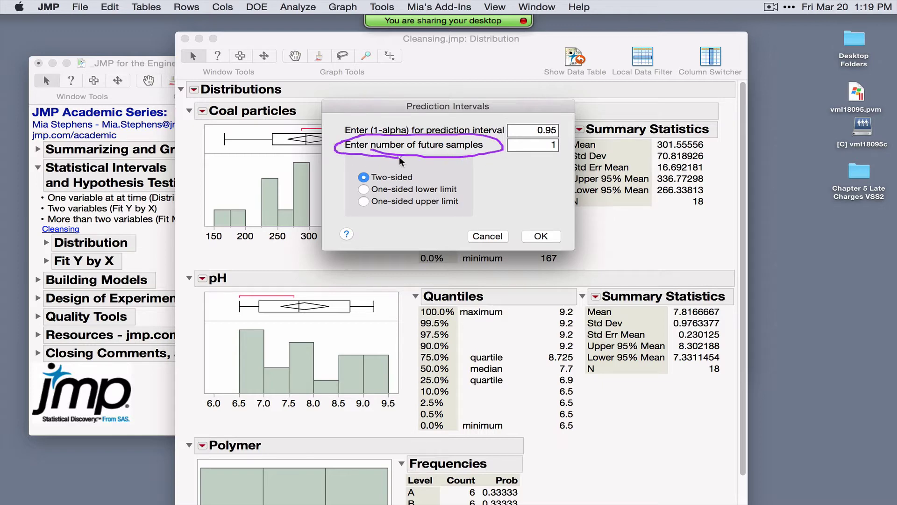
click(542, 237)
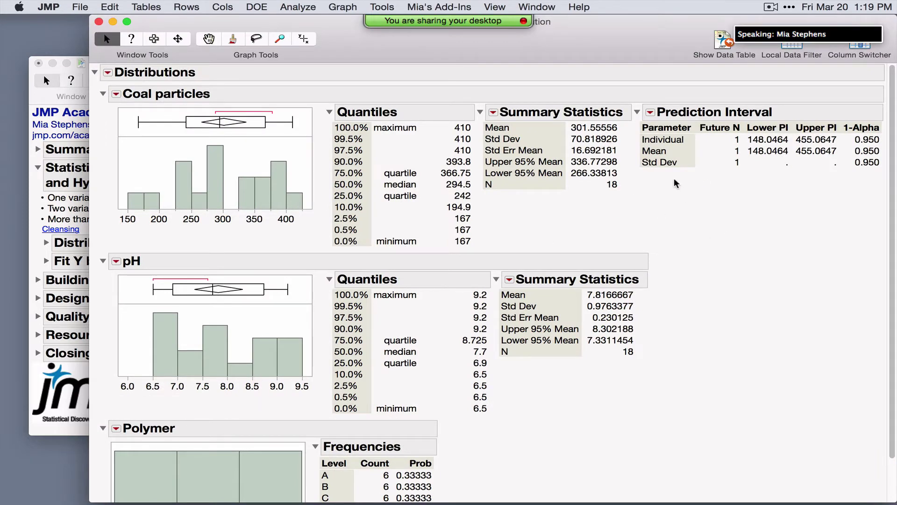
mouse_move(636, 148)
mouse_down()
mouse_move(698, 142)
mouse_move(650, 129)
mouse_move(653, 156)
mouse_move(675, 157)
mouse_move(661, 144)
mouse_move(626, 150)
mouse_up()
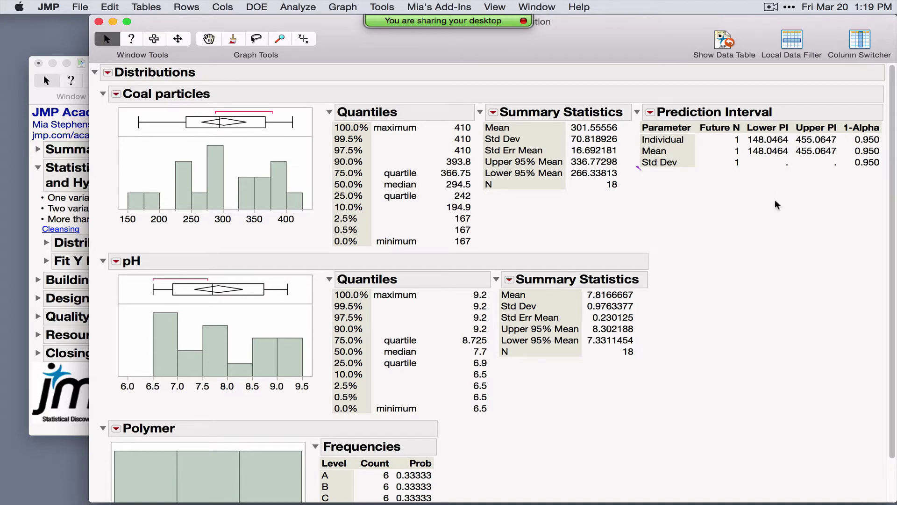
Add a two-sided tolerance interval for Coal particles with 0.95 confidence and a 0.9 proportion to cover
click(116, 93)
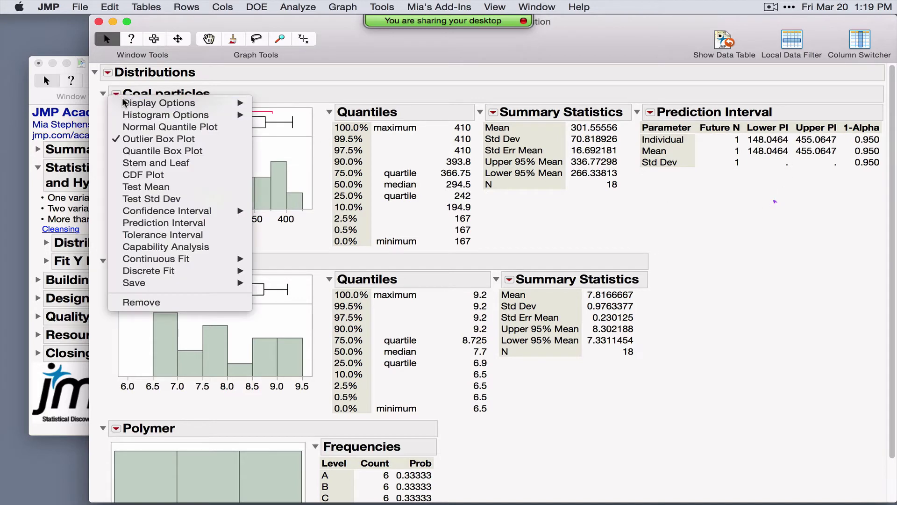
click(191, 240)
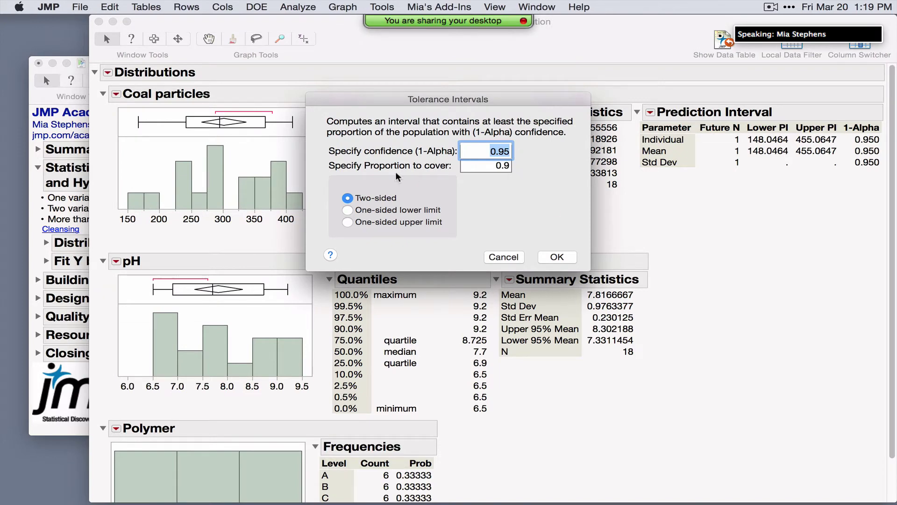
drag(327, 171, 440, 173)
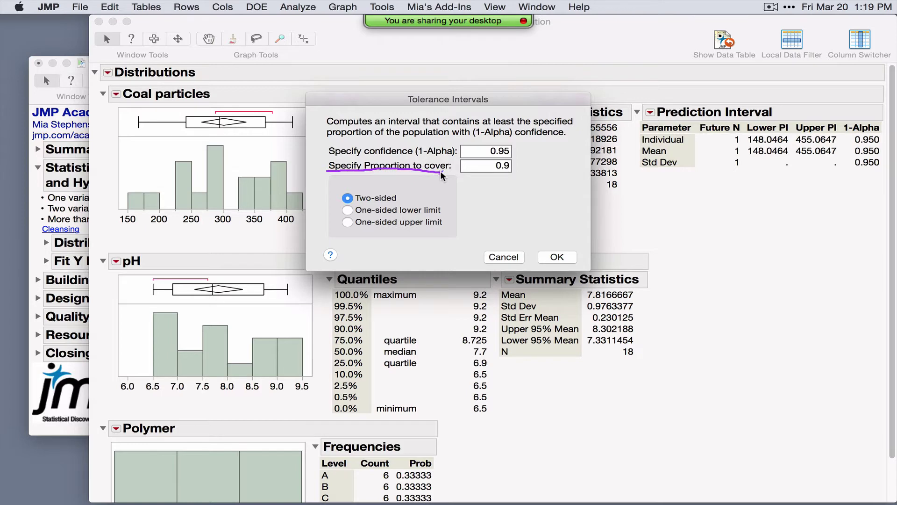
drag(388, 161, 441, 160)
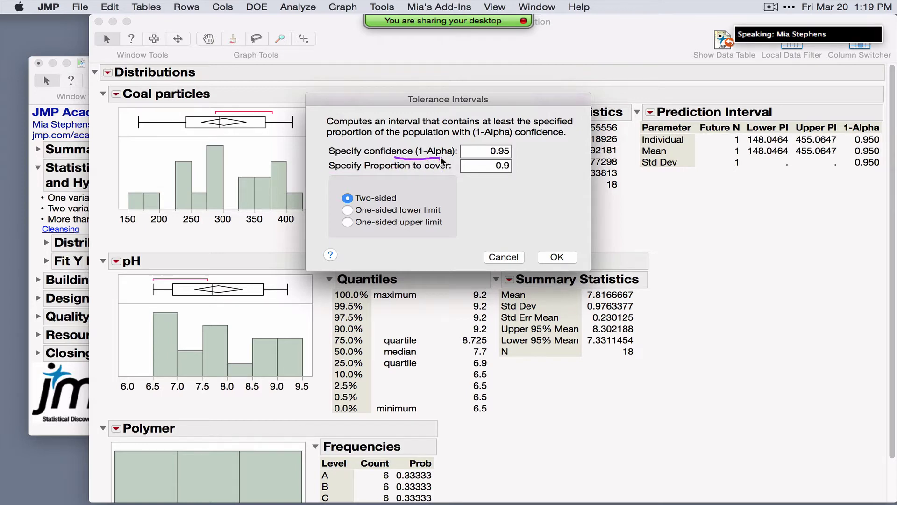
click(560, 258)
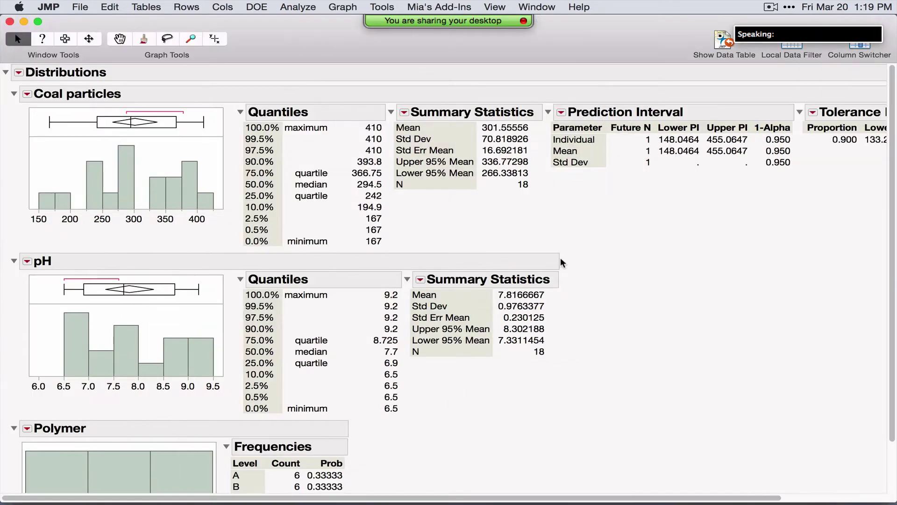
Examine the tolerance interval limits, proportion and confidence level reported for Coal particles
scroll(798, 502, right, 5)
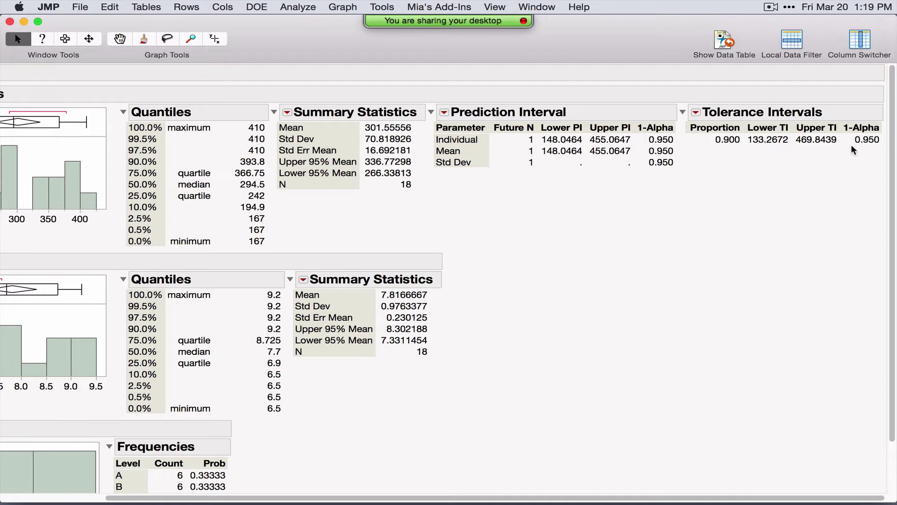
drag(851, 147, 882, 149)
drag(705, 147, 844, 147)
drag(605, 500, 467, 502)
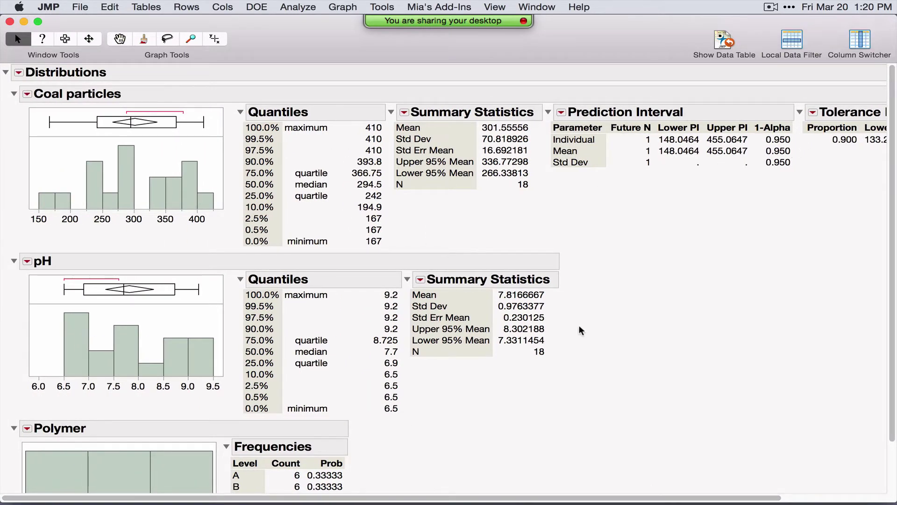
Run a Test Mean on Coal particles with a hypothesized mean of 337, without the Wilcoxon Signed Rank test
click(27, 93)
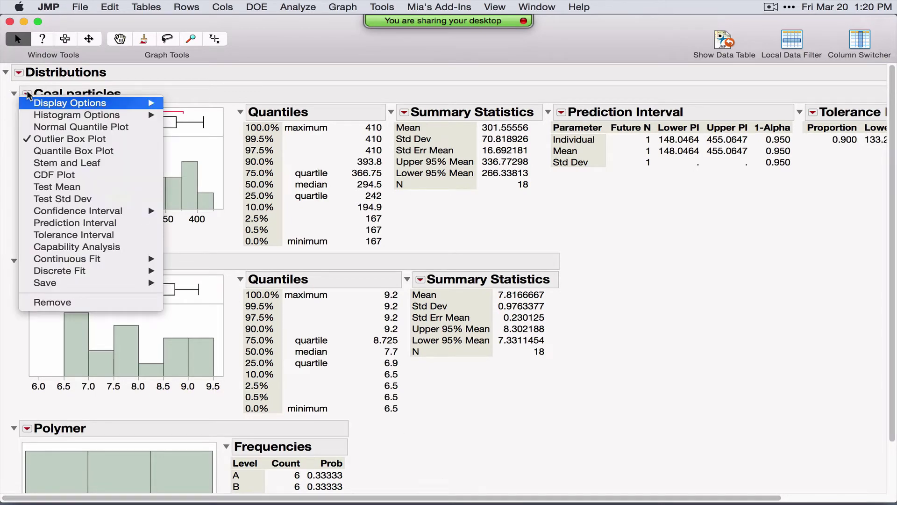
click(97, 187)
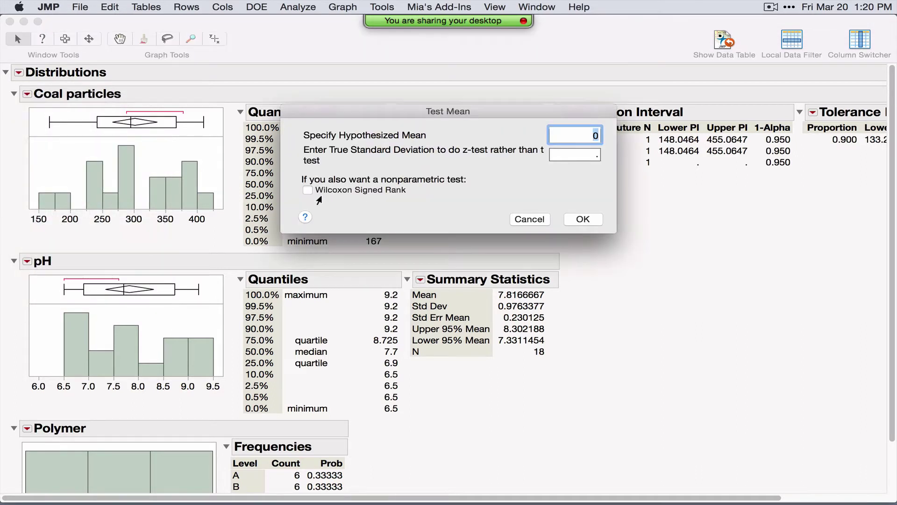
drag(319, 200, 439, 204)
drag(483, 175, 458, 165)
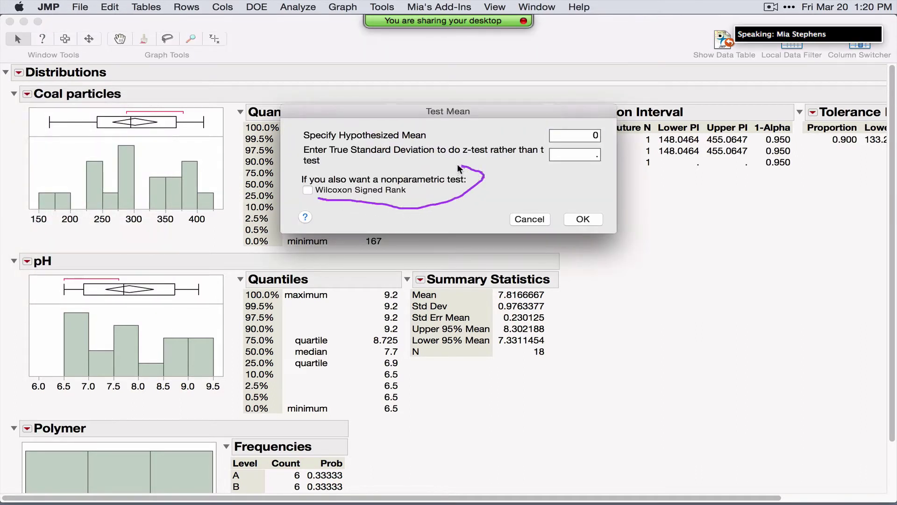
mouse_move(388, 160)
mouse_down()
mouse_move(305, 158)
mouse_move(284, 190)
mouse_up()
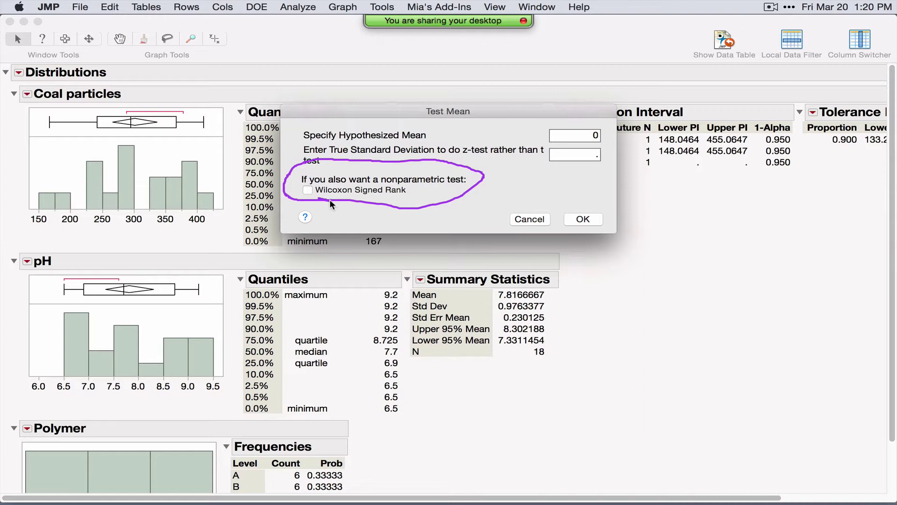
drag(492, 110, 309, 194)
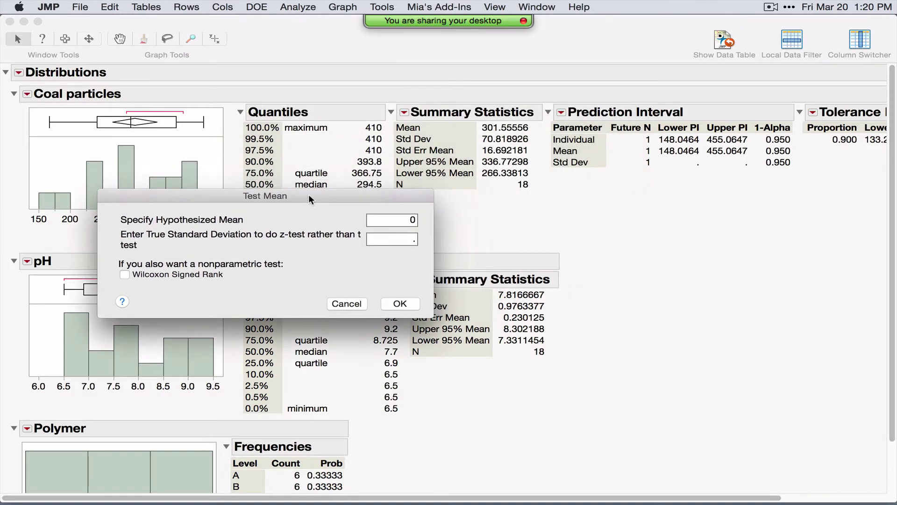
drag(158, 228, 239, 228)
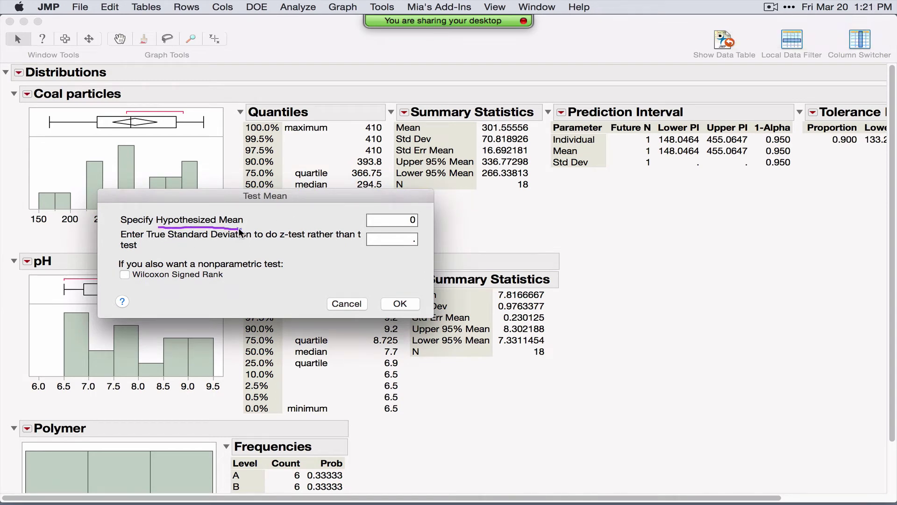
click(388, 223)
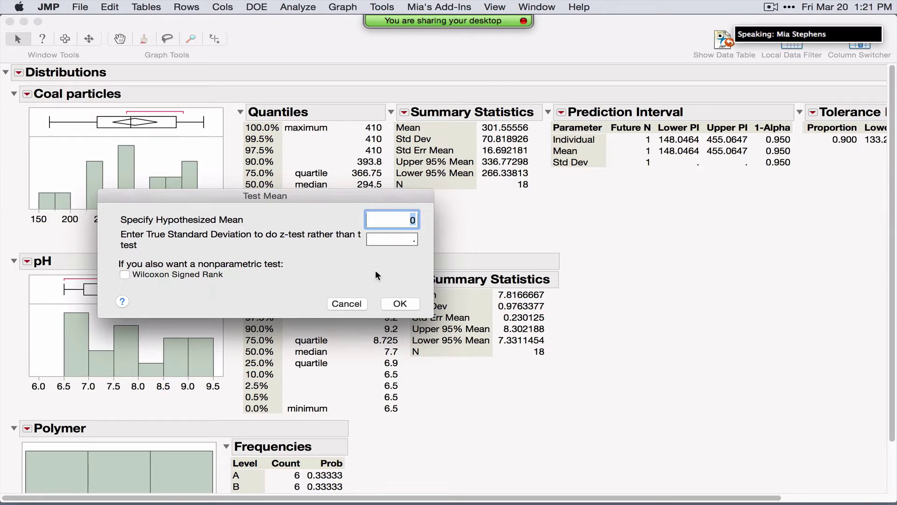
text(3)
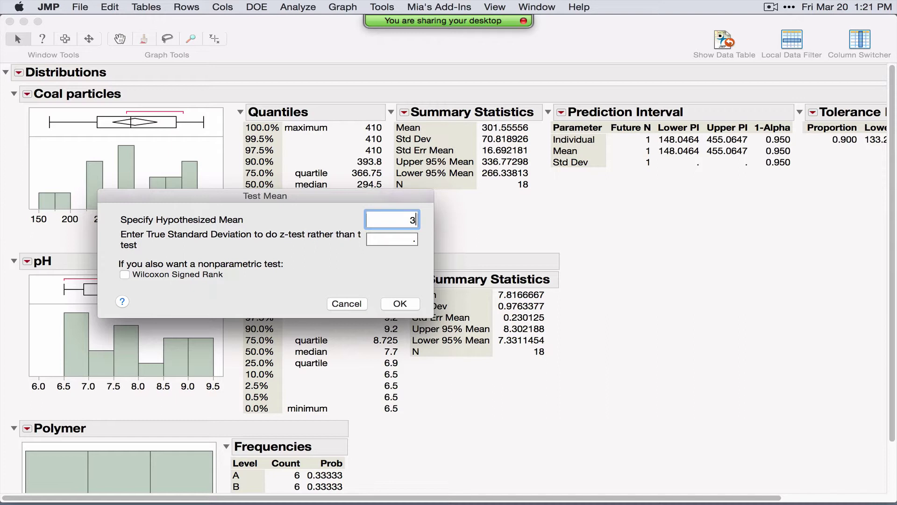
text(37)
click(274, 243)
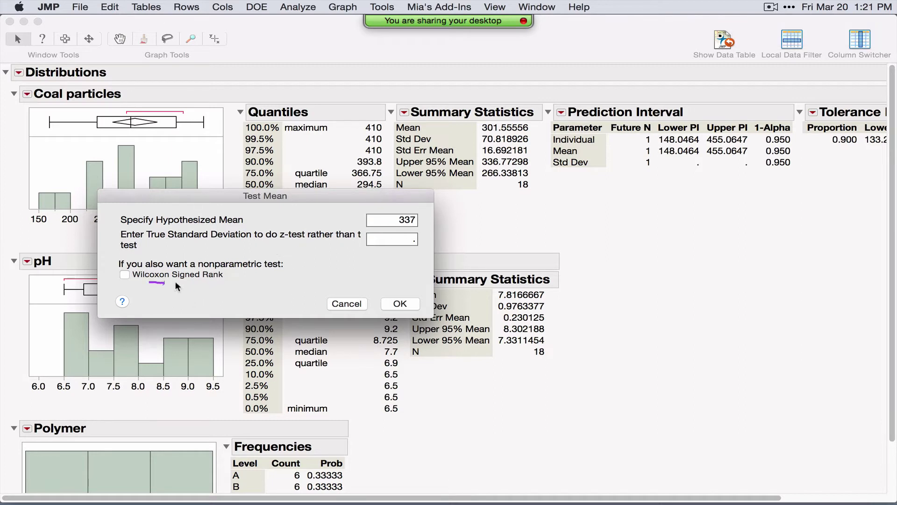
click(399, 303)
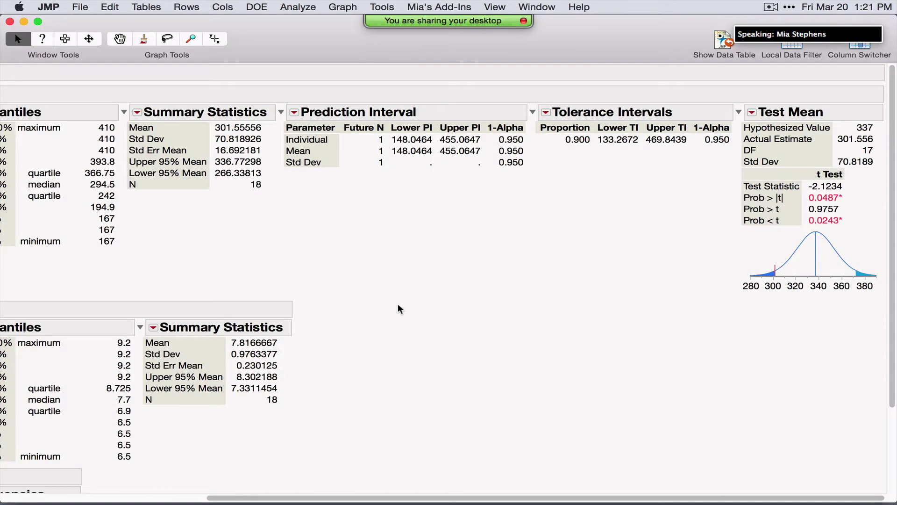
Collapse the Tolerance Intervals and Prediction Interval reports for Coal particles, and widen the Distribution report window
click(533, 112)
click(467, 112)
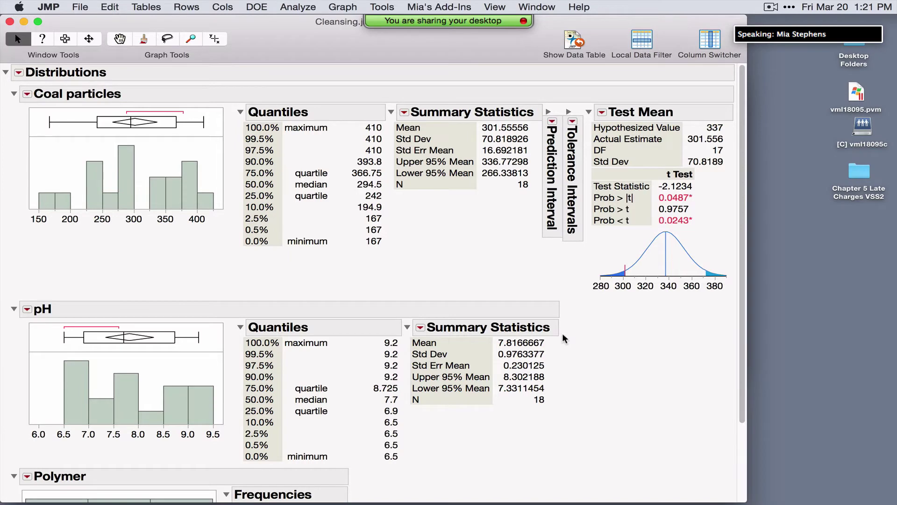
drag(747, 476, 801, 475)
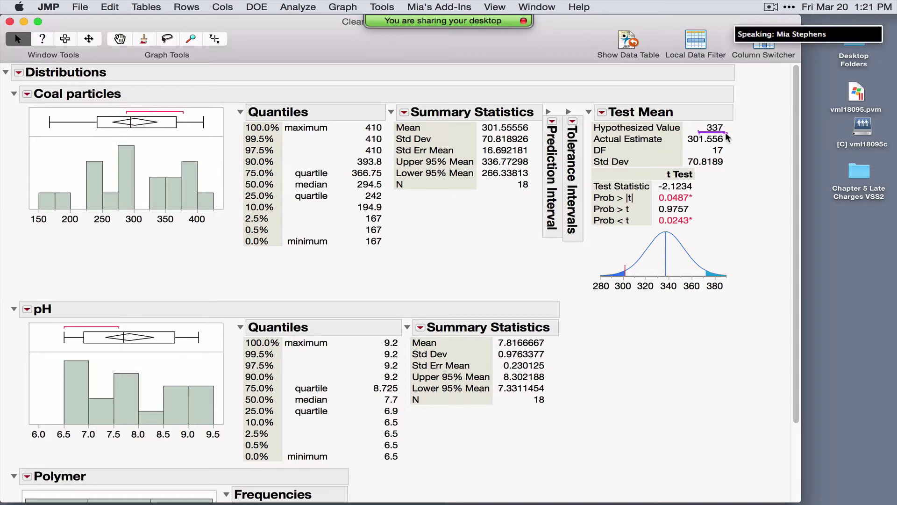
Examine the Test Mean report for Coal particles, including the t test statistic and the two-sided and one-sided p-values
mouse_move(734, 145)
mouse_down()
mouse_move(682, 143)
mouse_move(695, 130)
mouse_move(727, 132)
mouse_move(734, 146)
mouse_up()
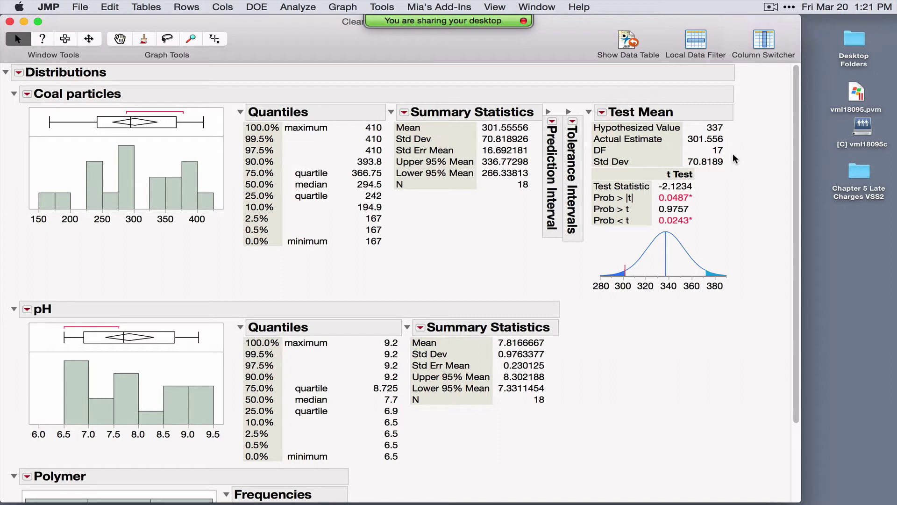
drag(705, 191, 596, 193)
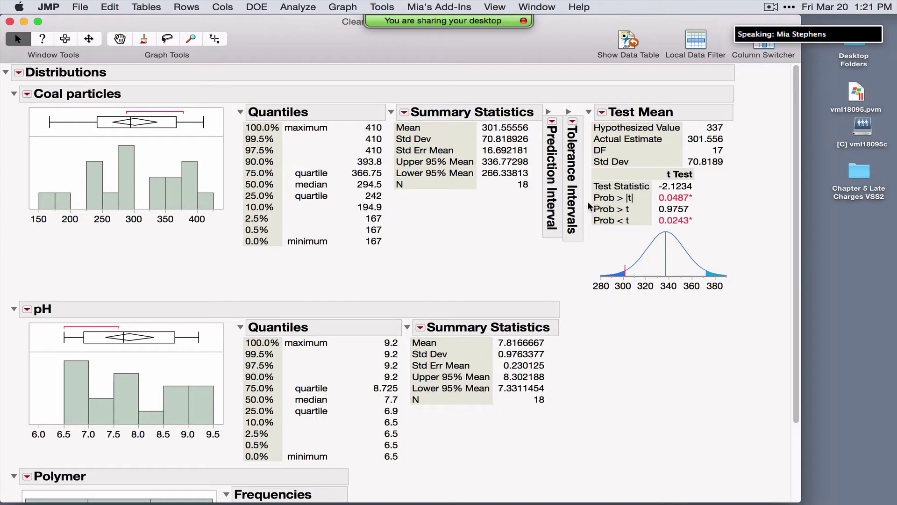
drag(588, 203, 638, 206)
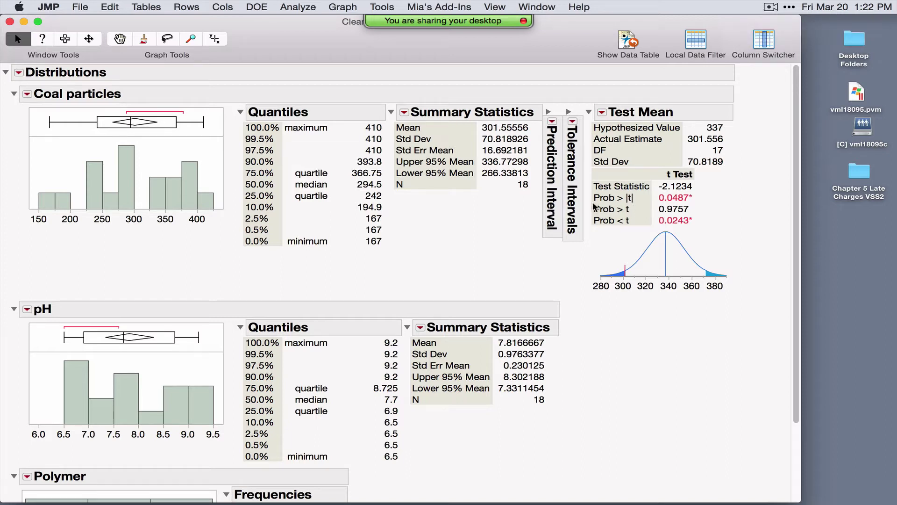
drag(589, 203, 642, 204)
mouse_move(654, 204)
mouse_down()
mouse_move(703, 206)
mouse_move(701, 189)
mouse_move(655, 187)
mouse_move(656, 200)
mouse_up()
drag(659, 207, 695, 204)
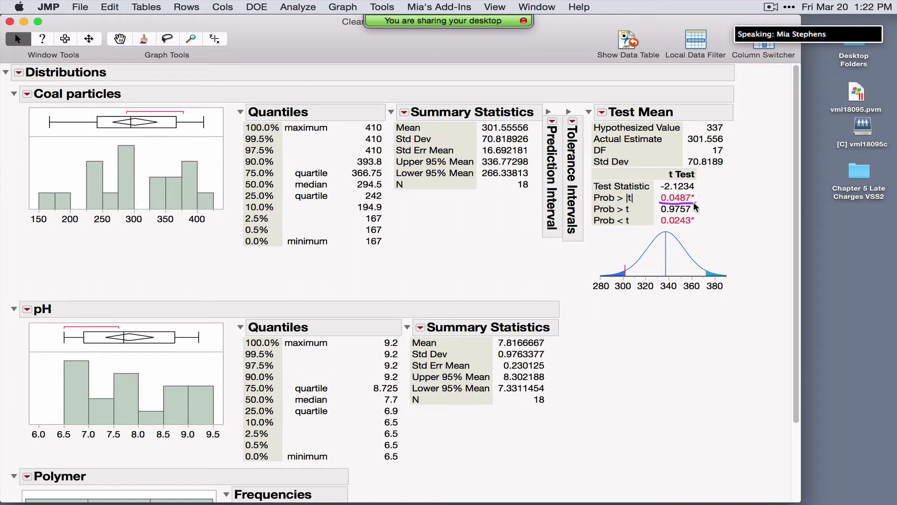
mouse_move(654, 308)
mouse_down()
mouse_move(745, 282)
mouse_move(739, 238)
mouse_move(699, 210)
mouse_move(652, 208)
mouse_move(598, 224)
mouse_move(569, 263)
mouse_move(589, 297)
mouse_move(652, 309)
mouse_up()
drag(590, 215, 635, 218)
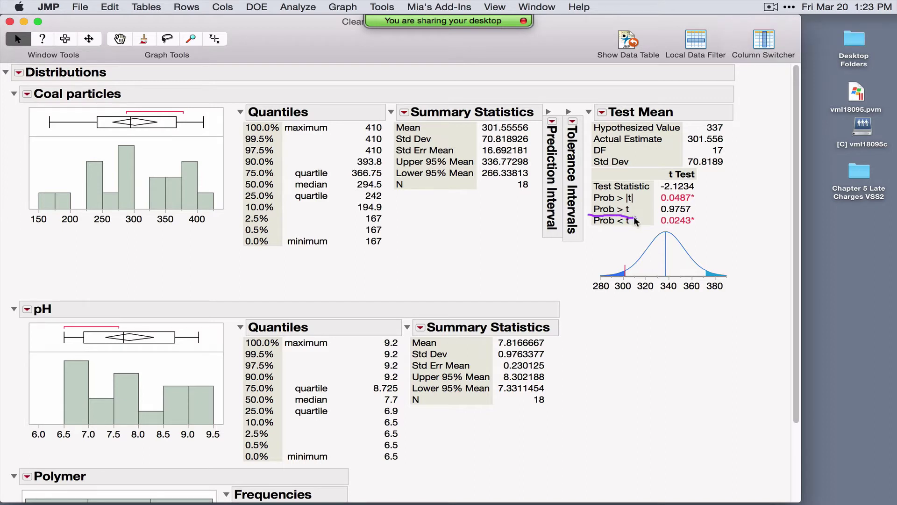
click(599, 228)
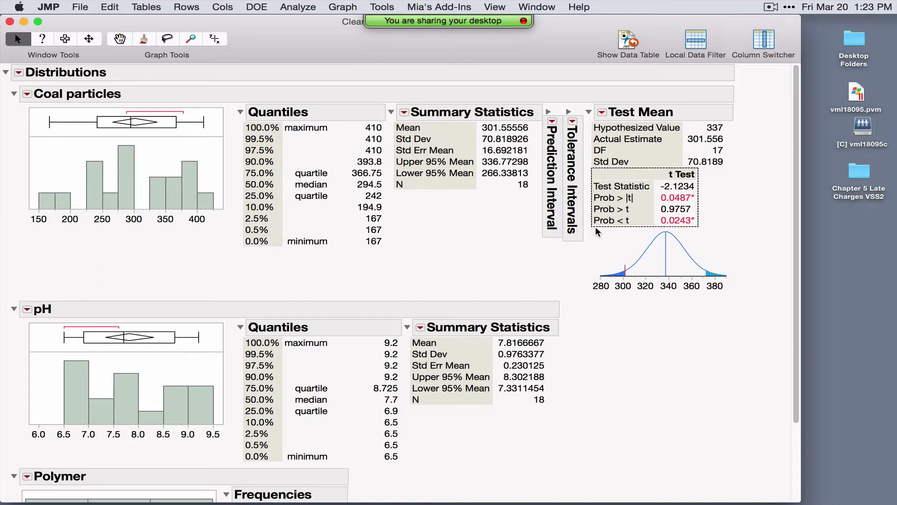
click(629, 237)
drag(601, 234, 640, 233)
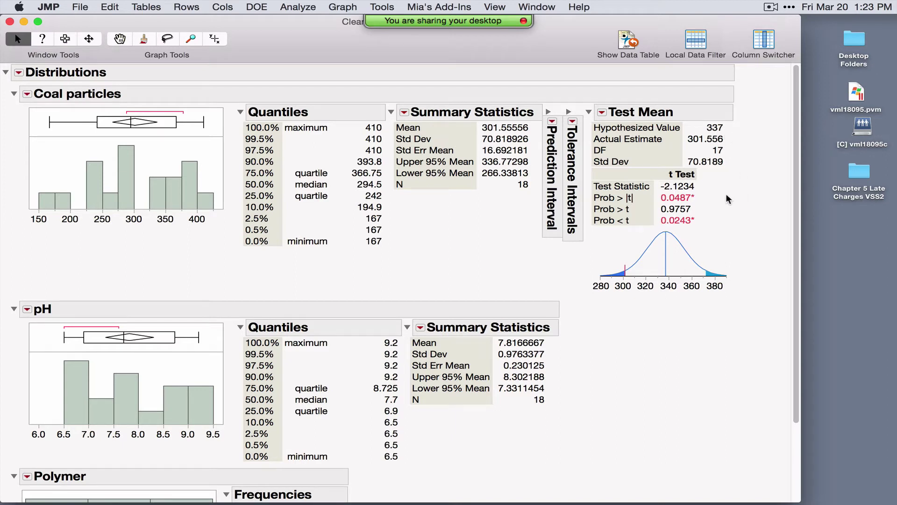
mouse_move(699, 202)
mouse_down()
mouse_move(717, 199)
mouse_move(708, 202)
mouse_up()
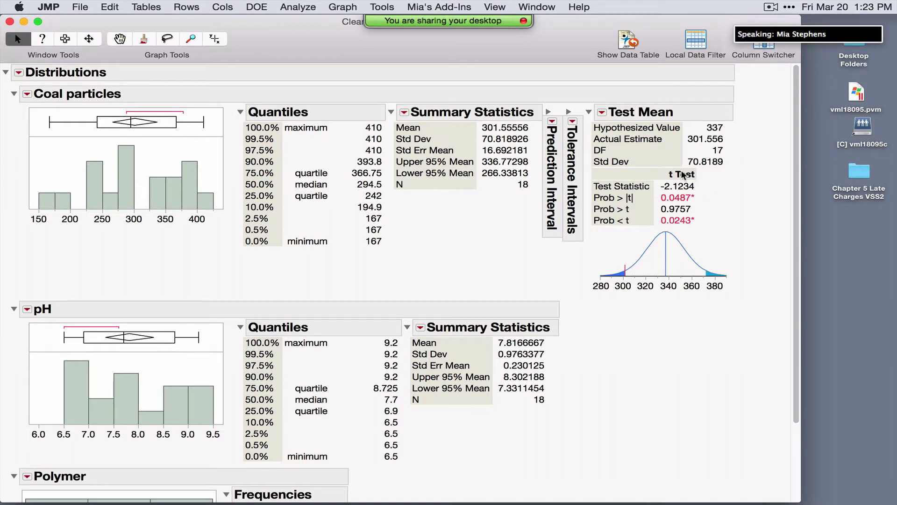
Open the P-value animation for the Coal particles mean test and shift the hypothesized mean to about 334.6
click(602, 112)
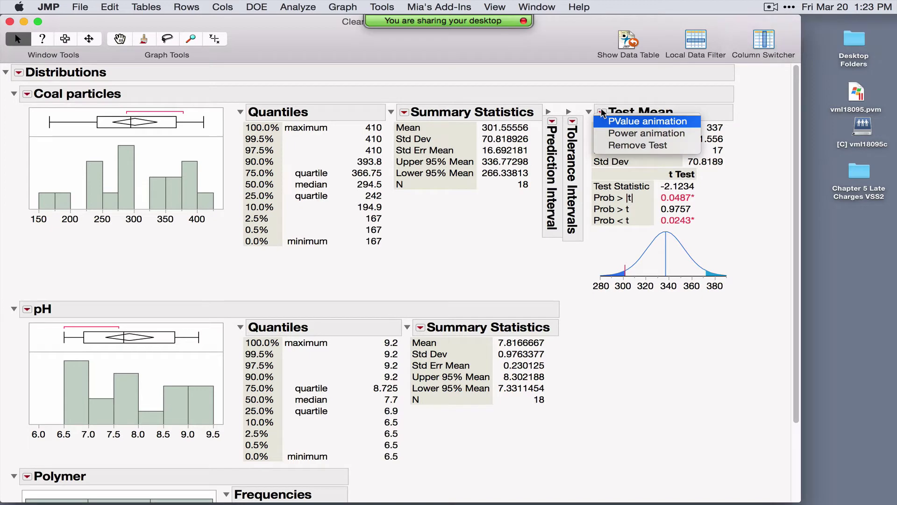
click(635, 124)
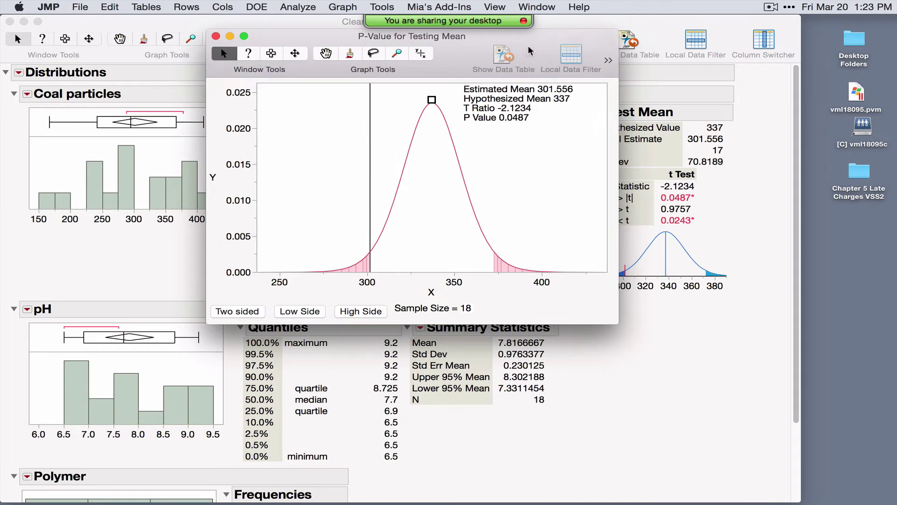
drag(533, 45, 486, 94)
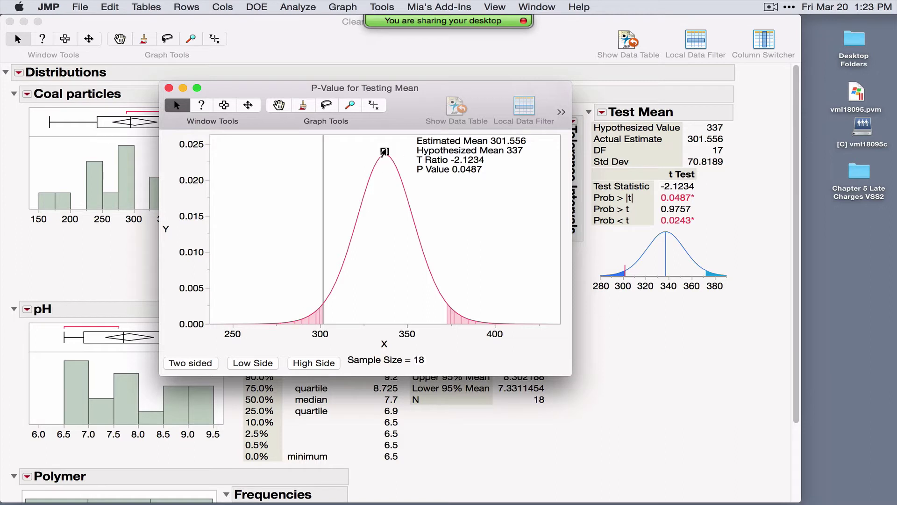
mouse_move(384, 152)
mouse_down()
mouse_move(429, 152)
mouse_move(324, 152)
mouse_move(386, 152)
mouse_move(379, 158)
mouse_up()
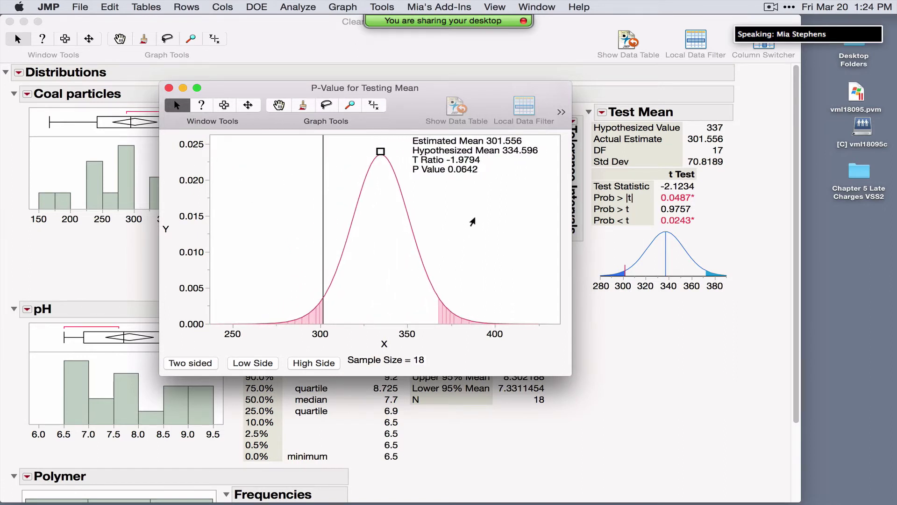
Try sample sizes of 100 and 5 in the P-value animation, and close the animation window
click(420, 359)
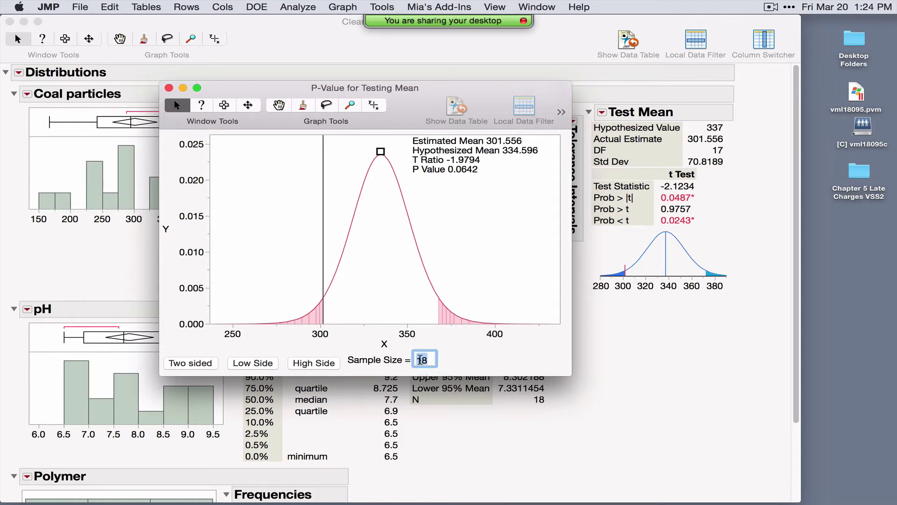
text(1)
key(Return)
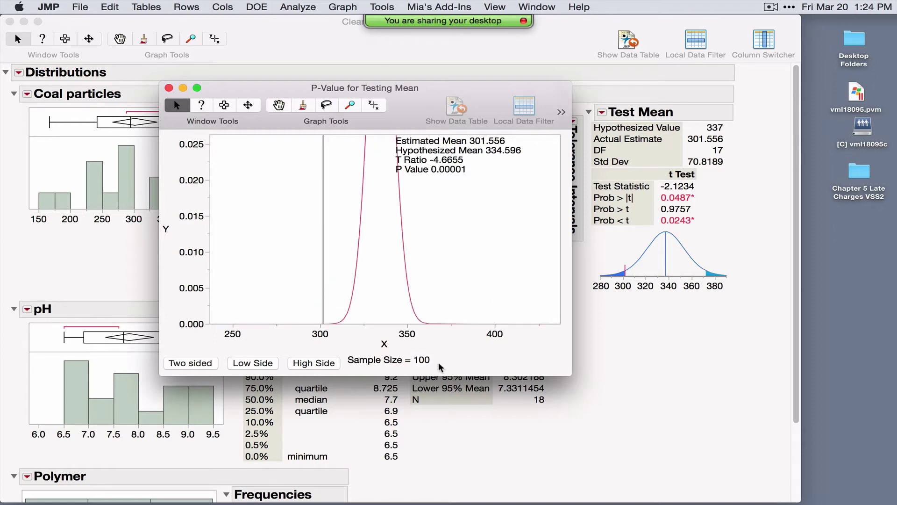
click(424, 359)
text(5)
key(Return)
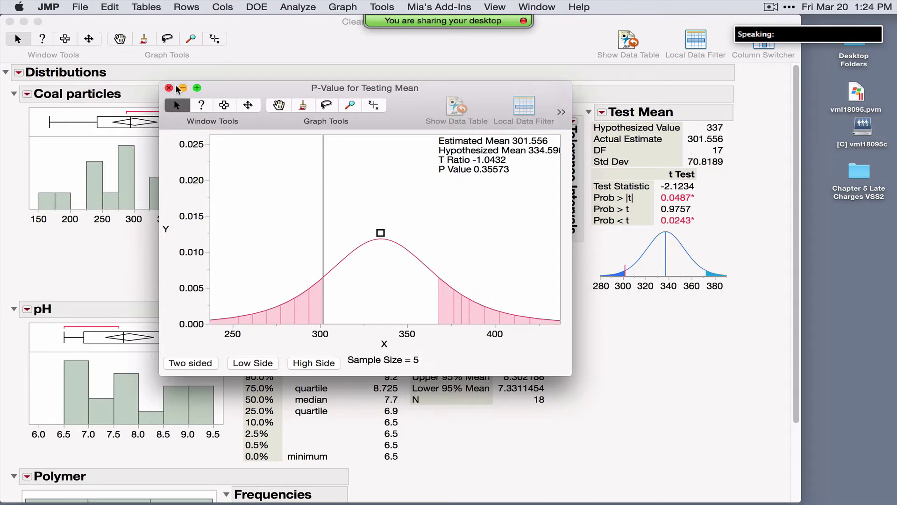
click(169, 88)
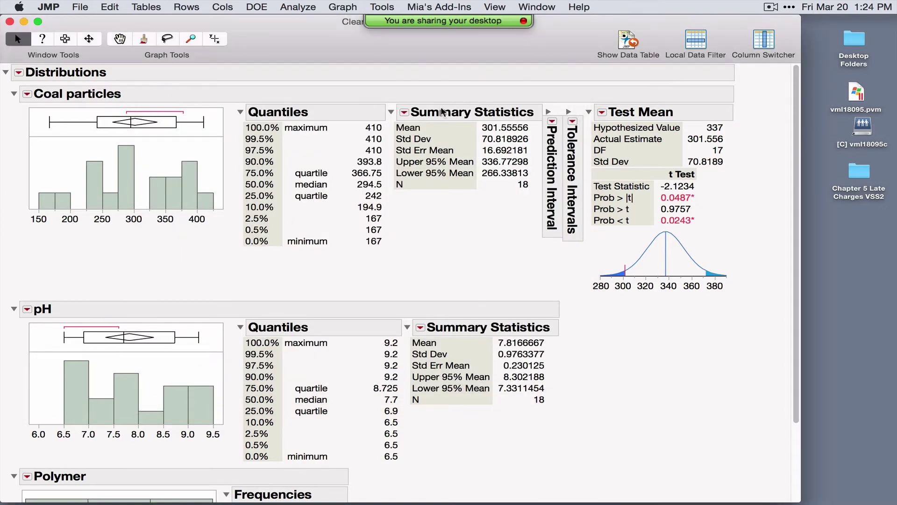
Close the Distribution report and select the Coal particles column in the Cleansing data table
click(601, 113)
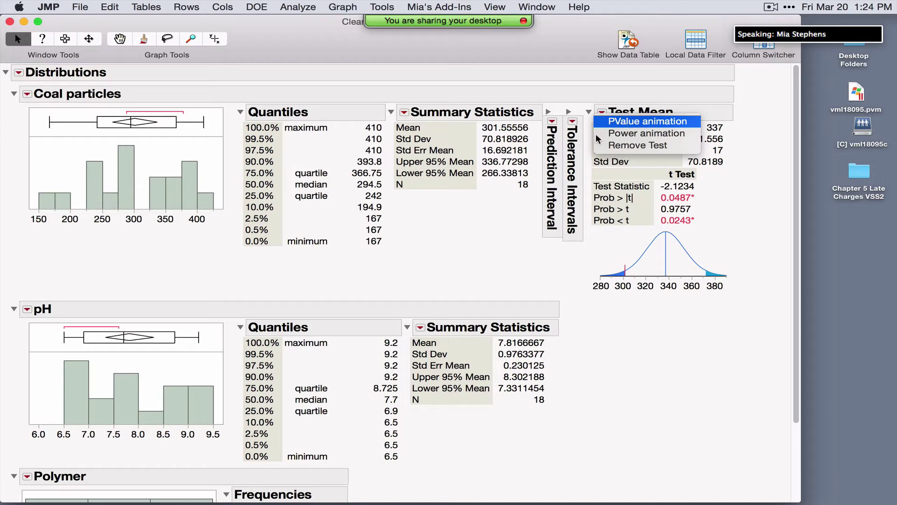
click(427, 261)
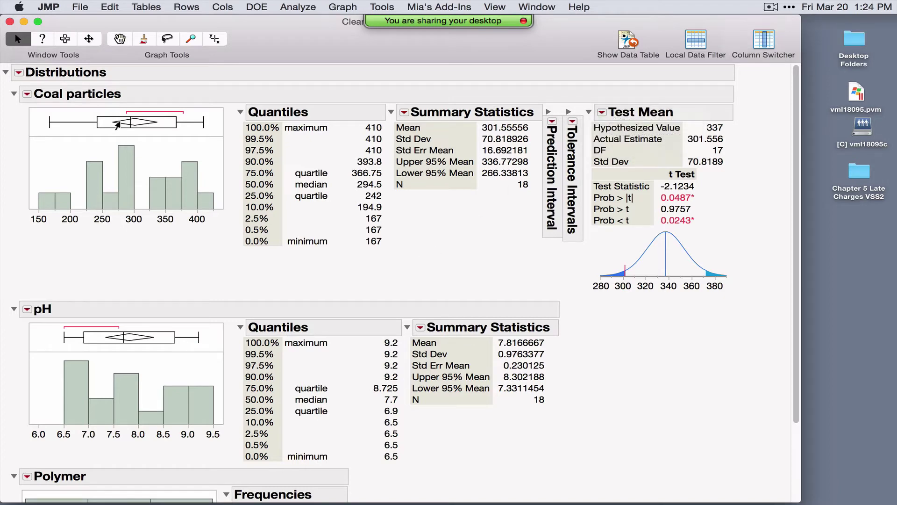
drag(287, 51, 339, 58)
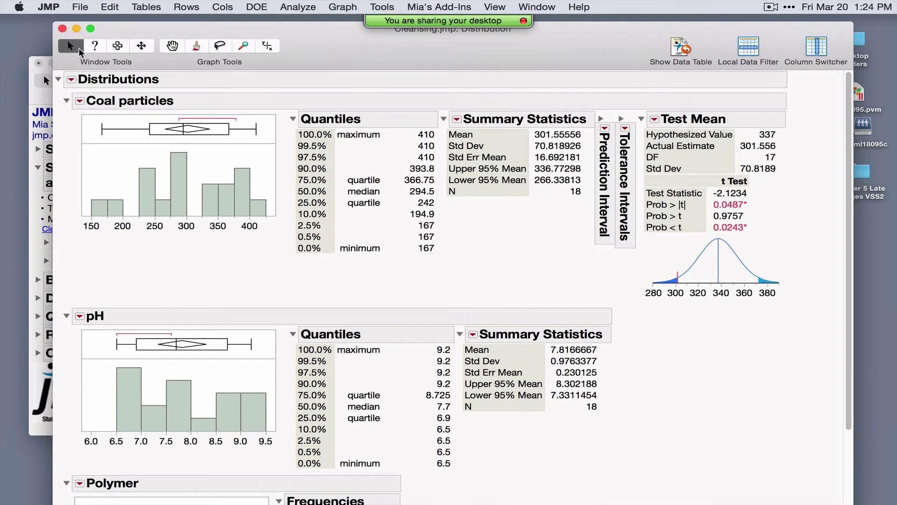
click(62, 29)
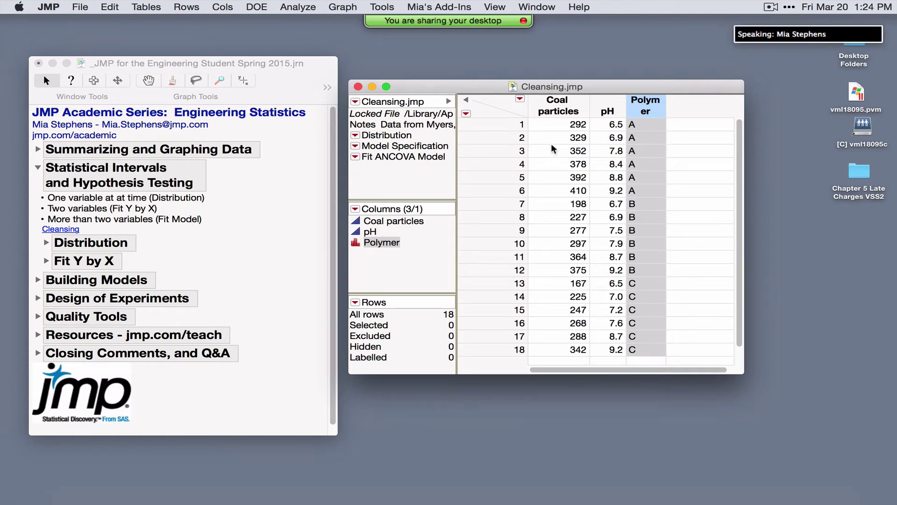
click(608, 108)
click(550, 104)
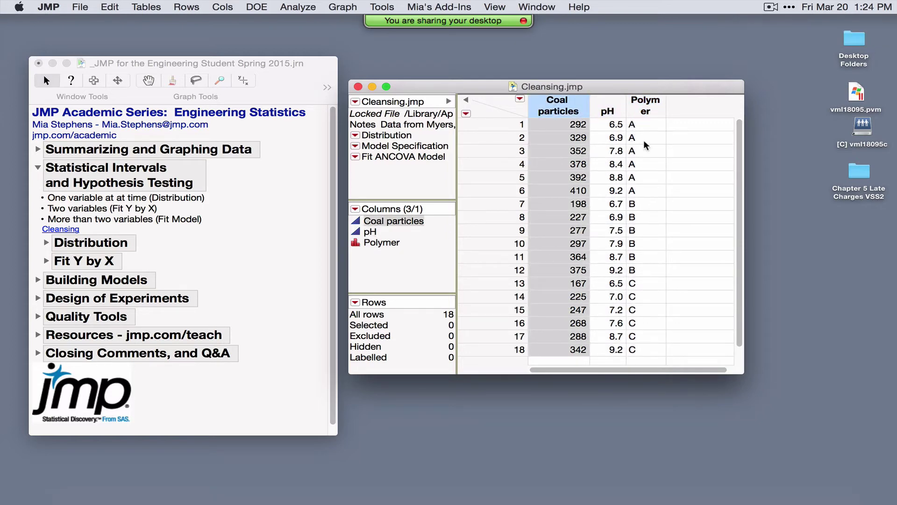
Open the Fit Y by X platform for the Cleansing data and assign Coal particles as the Y response
click(650, 106)
click(551, 109)
click(311, 7)
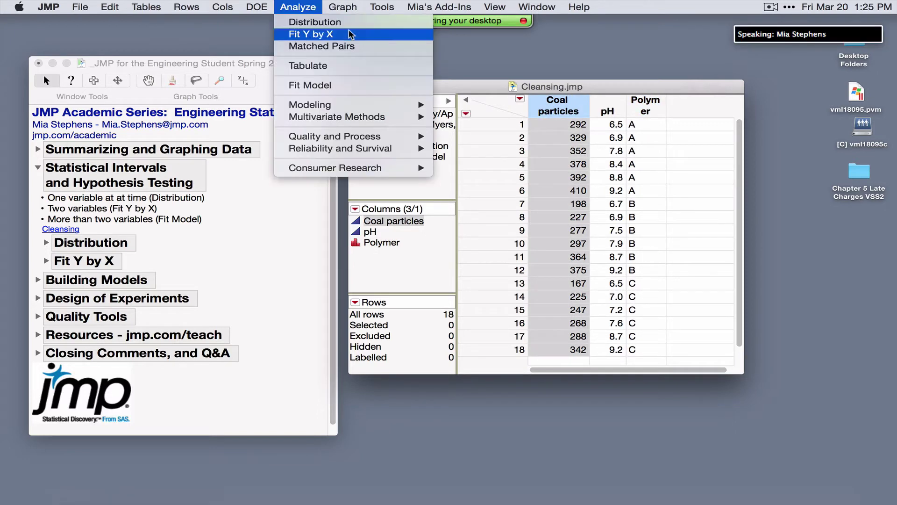
click(362, 36)
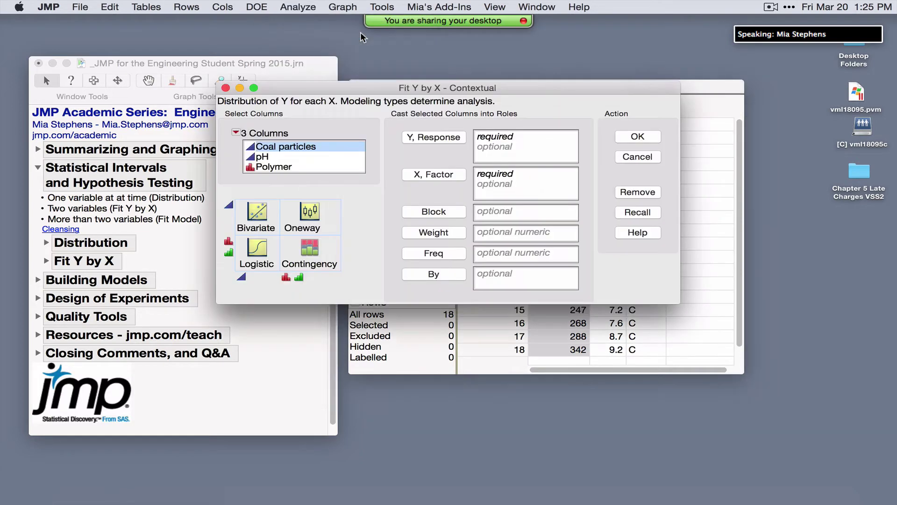
drag(408, 91, 362, 113)
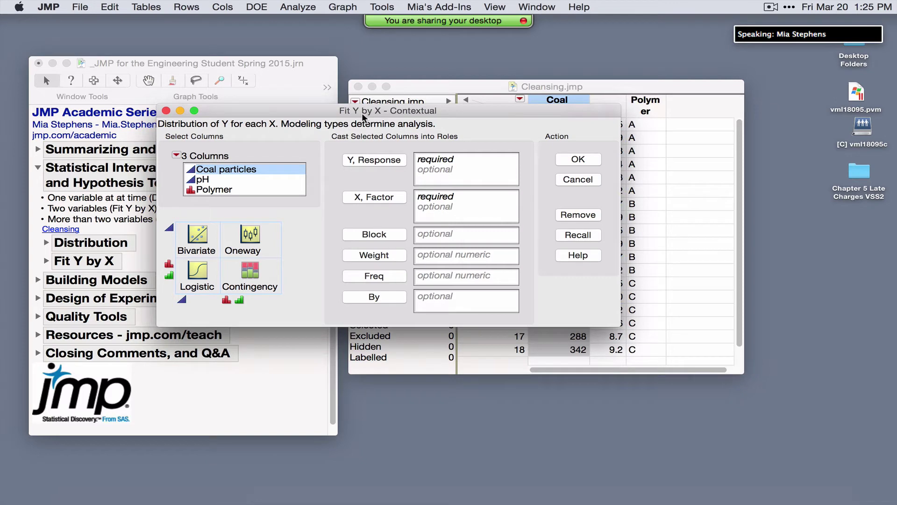
mouse_move(289, 307)
mouse_down()
mouse_move(289, 214)
mouse_move(157, 212)
mouse_move(165, 314)
mouse_move(215, 323)
mouse_move(295, 318)
mouse_up()
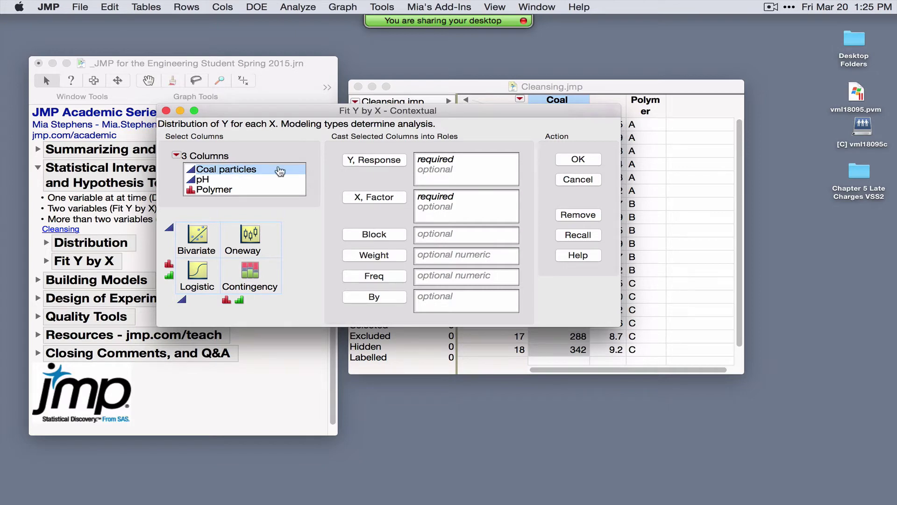
click(373, 161)
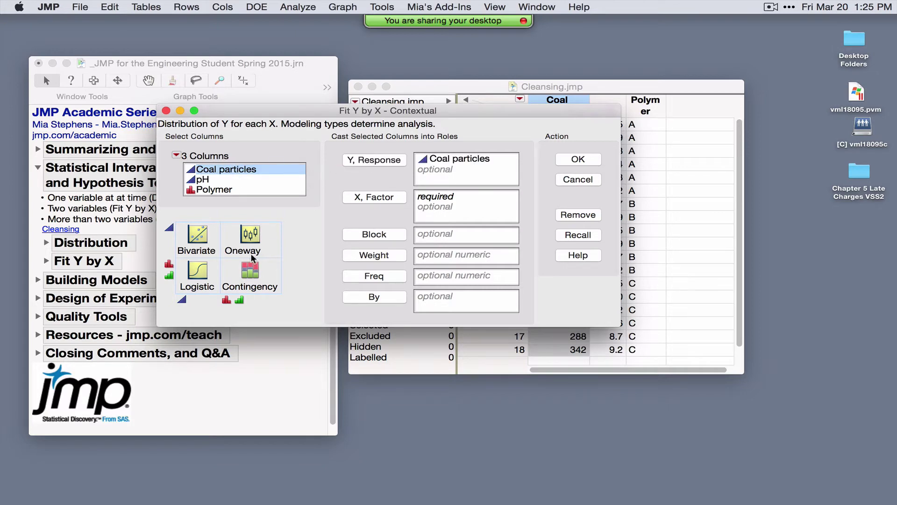
Assign pH as the X factor for the Coal particles analysis
mouse_move(171, 301)
mouse_down()
mouse_move(184, 241)
mouse_move(173, 216)
mouse_move(159, 251)
mouse_move(160, 296)
mouse_move(172, 303)
mouse_up()
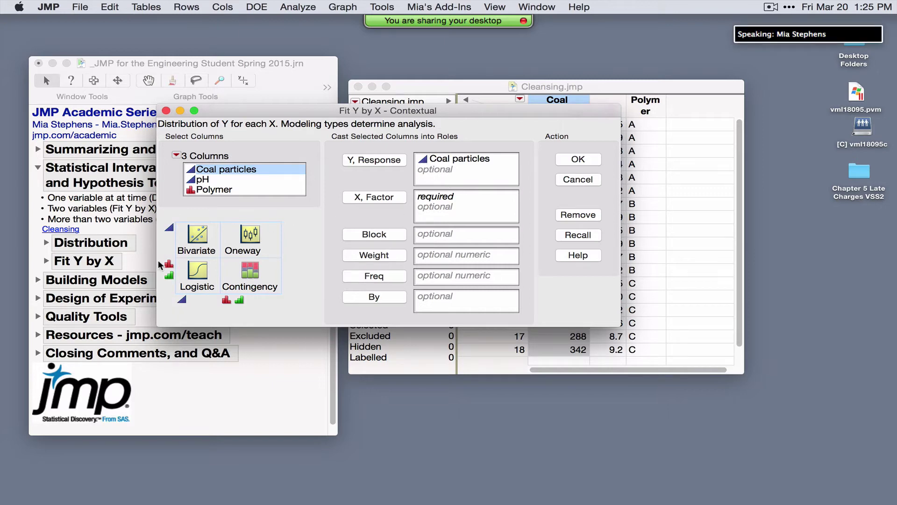
mouse_move(159, 257)
mouse_down()
mouse_move(269, 258)
mouse_move(294, 236)
mouse_move(282, 226)
mouse_move(201, 219)
mouse_move(172, 226)
mouse_move(167, 259)
mouse_up()
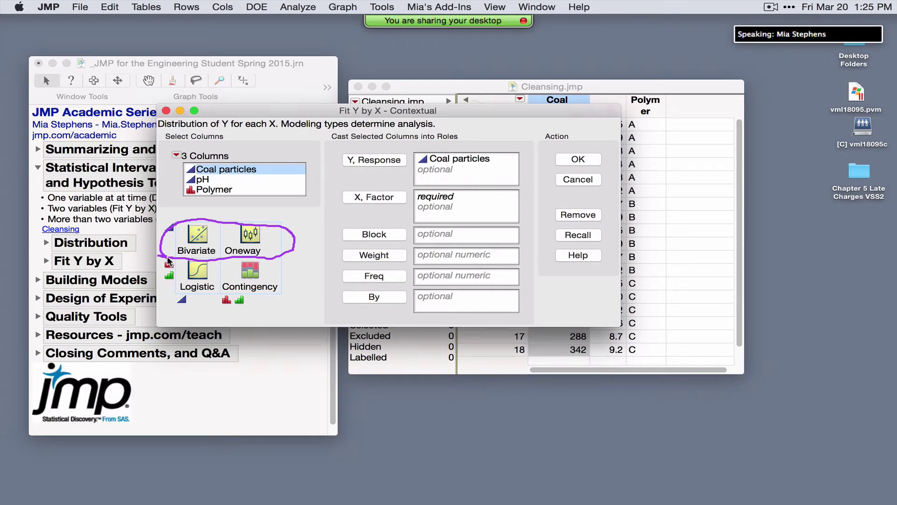
click(205, 179)
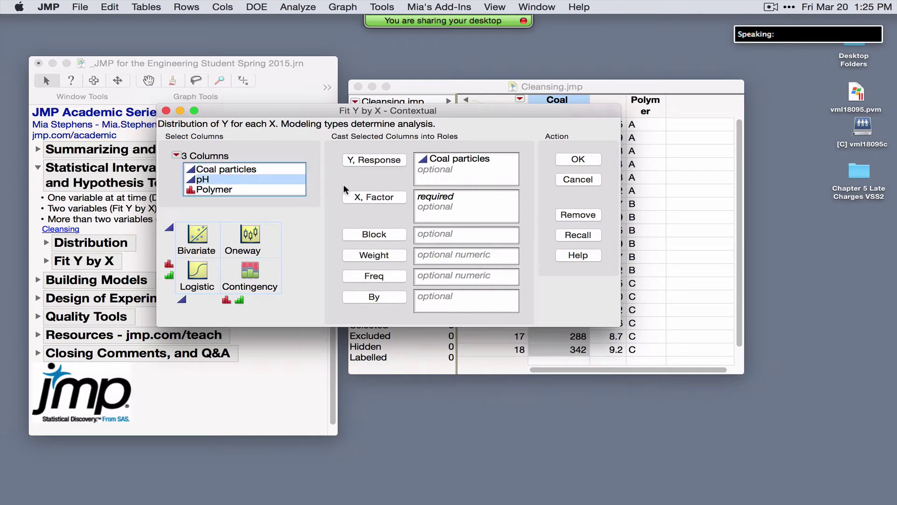
click(369, 197)
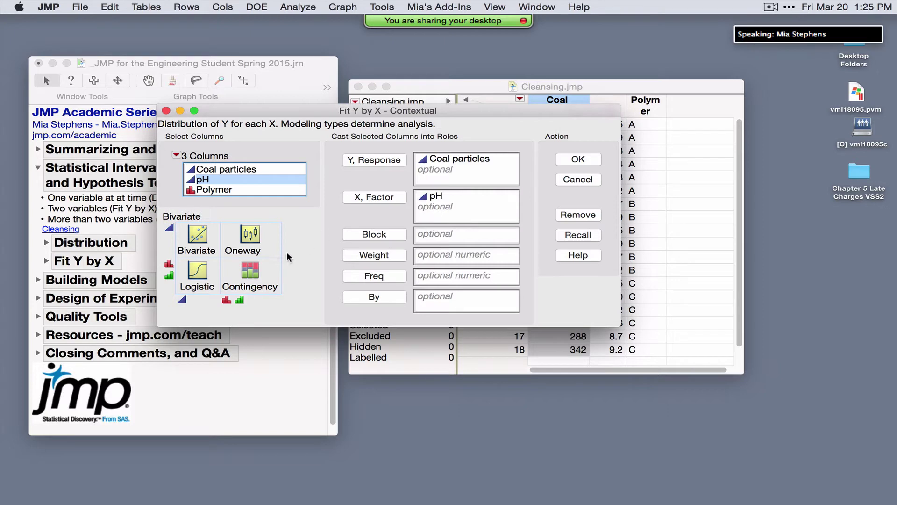
mouse_move(167, 307)
mouse_down()
mouse_move(256, 310)
mouse_move(229, 295)
mouse_move(164, 301)
mouse_up()
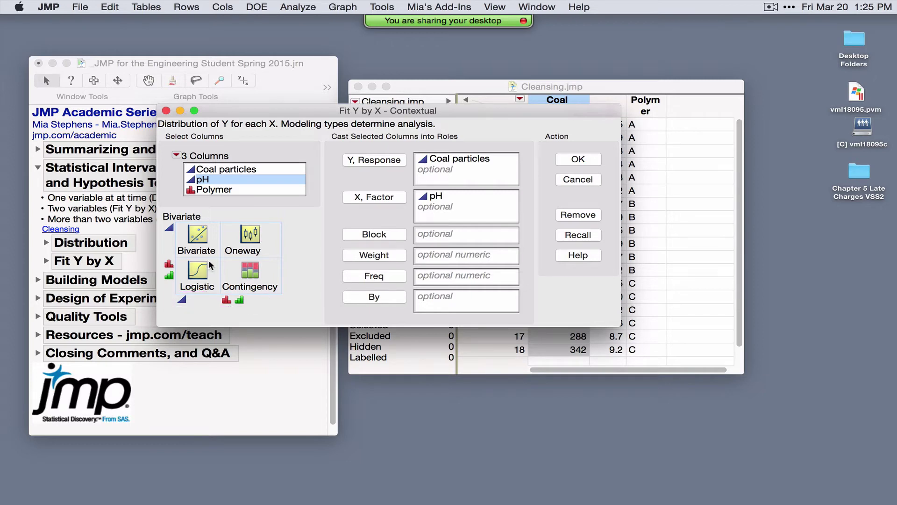
drag(221, 258, 223, 226)
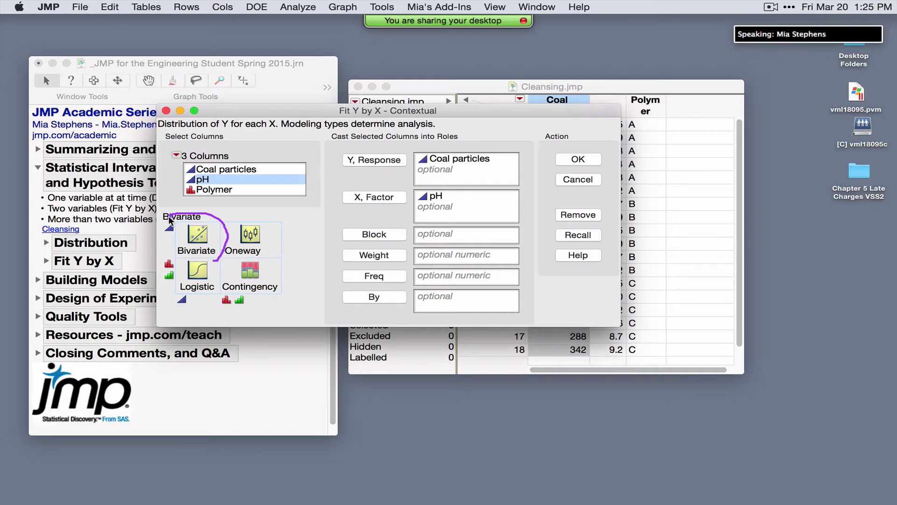
Add Polymer as a second X factor and run the Fit Y by X analysis
click(206, 190)
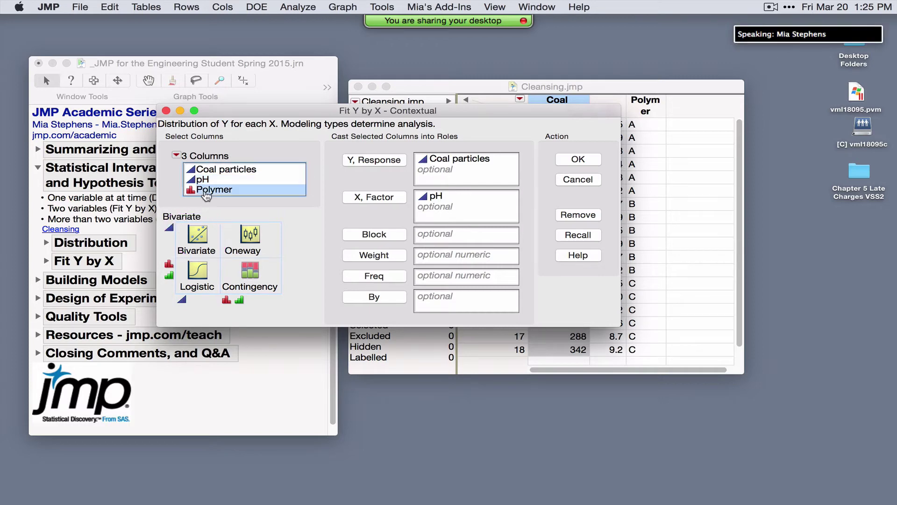
click(366, 203)
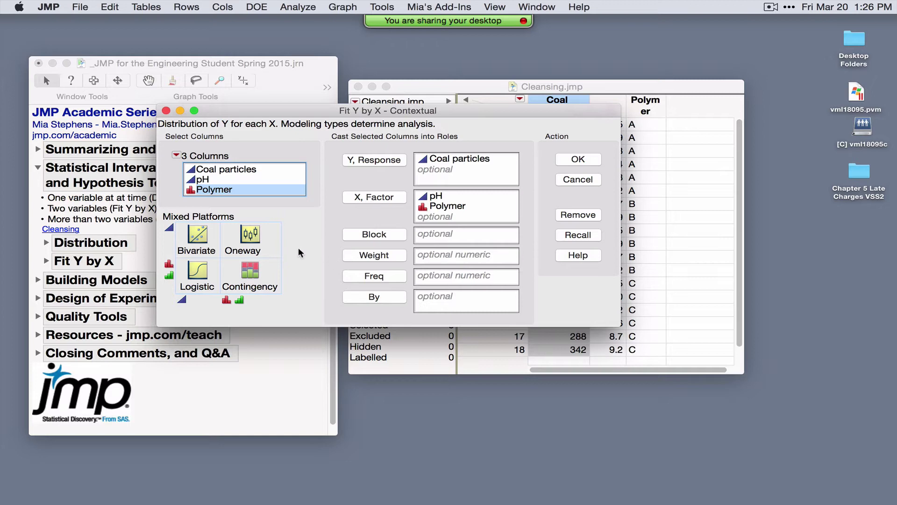
mouse_move(223, 221)
mouse_down()
mouse_move(221, 249)
mouse_move(233, 257)
mouse_move(287, 248)
mouse_up()
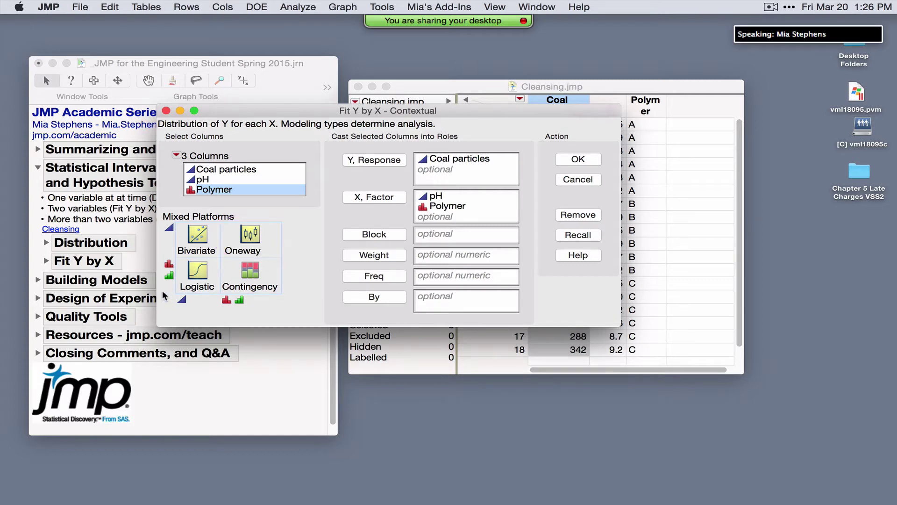
mouse_move(165, 292)
mouse_down()
mouse_move(278, 294)
mouse_move(294, 265)
mouse_move(272, 253)
mouse_up()
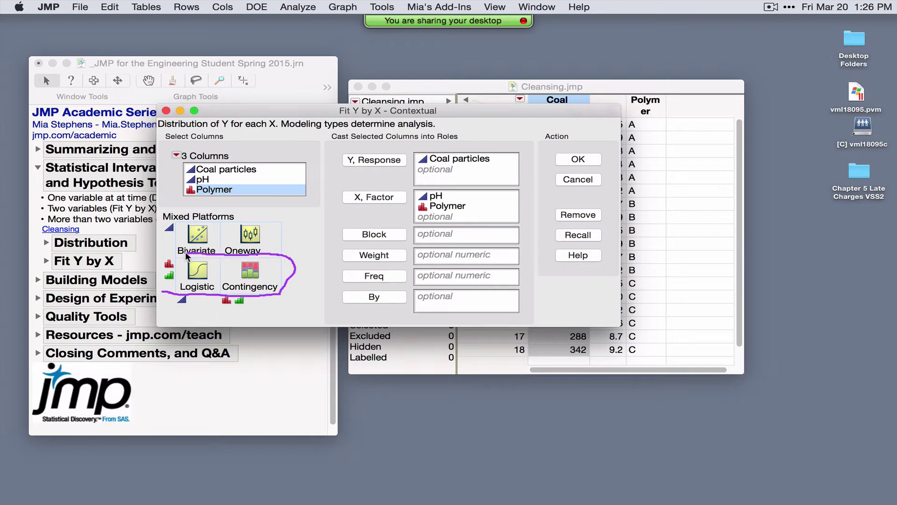
drag(186, 254, 157, 278)
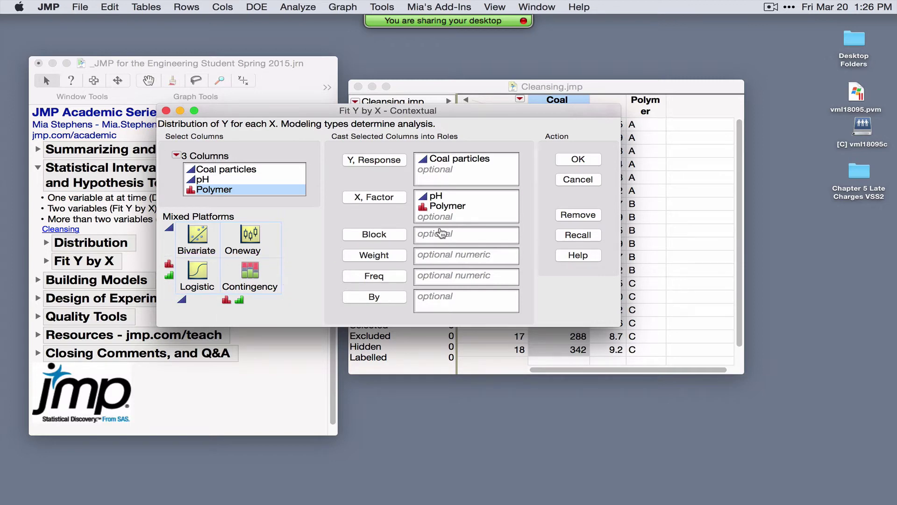
click(579, 160)
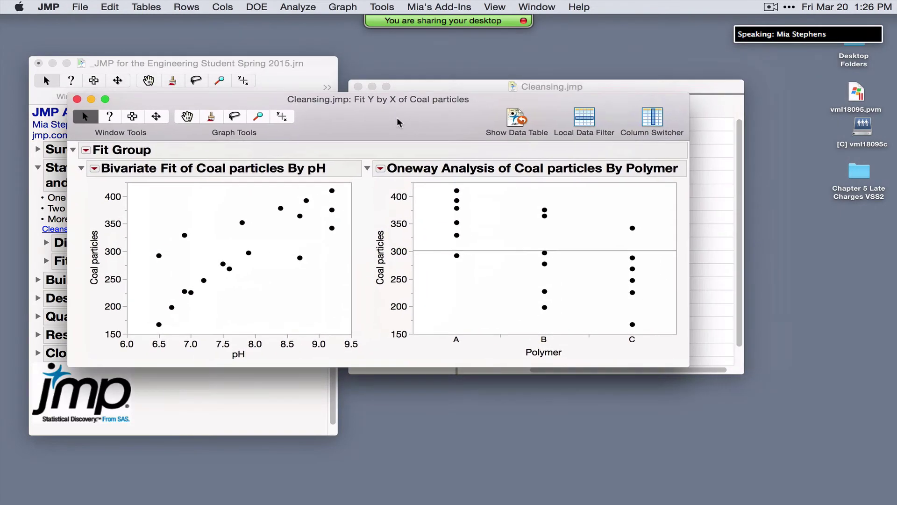
Review the fitting options of the Bivariate pH report and the Oneway Polymer report, including the Compare Means choices
drag(398, 122, 415, 126)
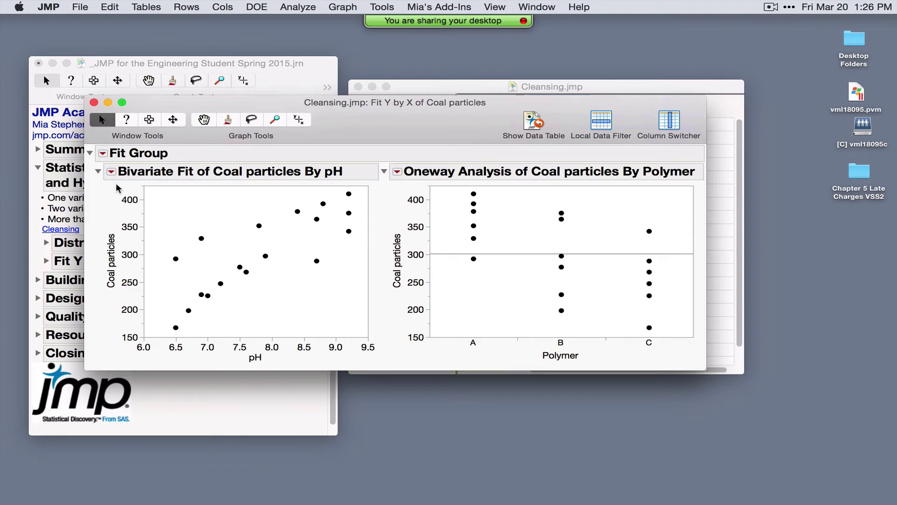
drag(119, 188, 194, 185)
click(111, 173)
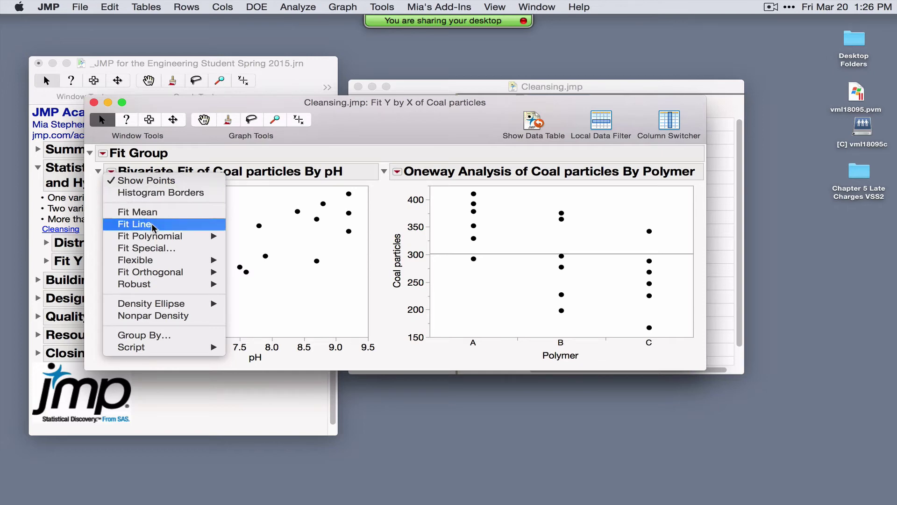
mouse_move(160, 240)
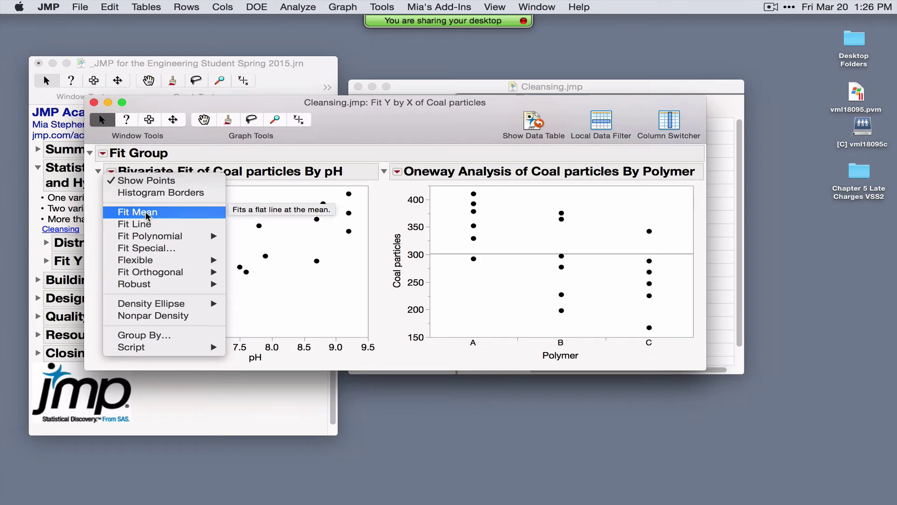
click(158, 216)
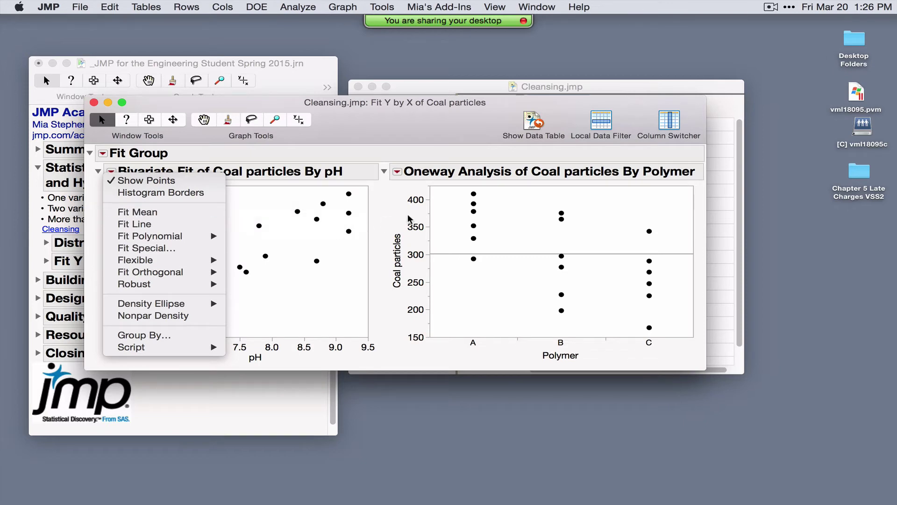
click(397, 173)
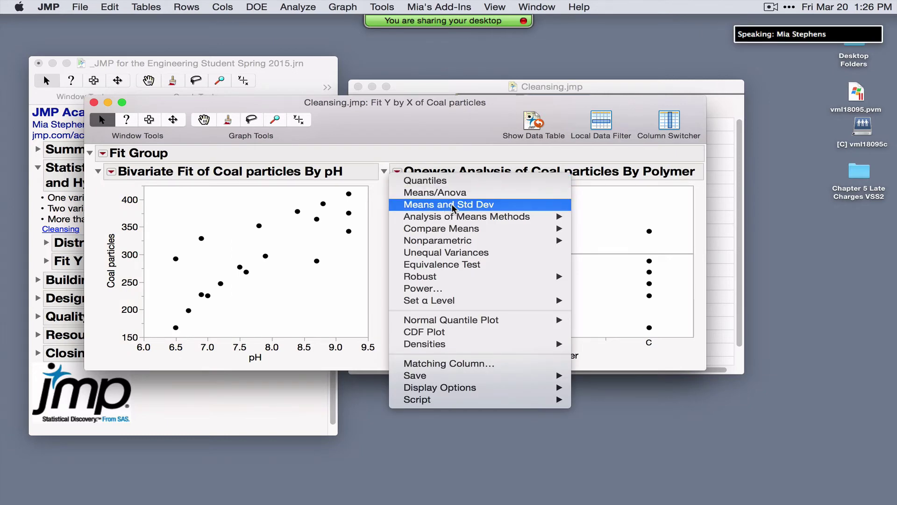
mouse_move(462, 231)
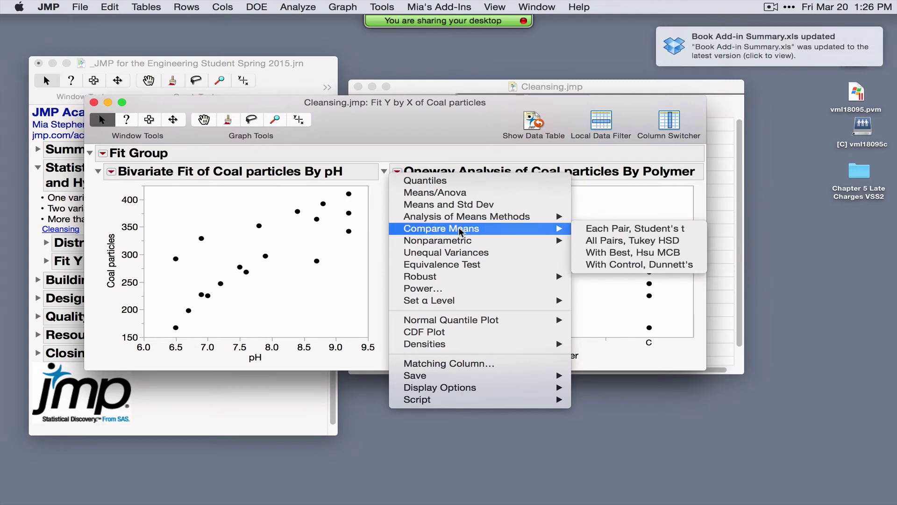
click(371, 131)
Fit a line to Coal particles by pH and examine its equation, analysis of variance and parameter estimates
click(111, 173)
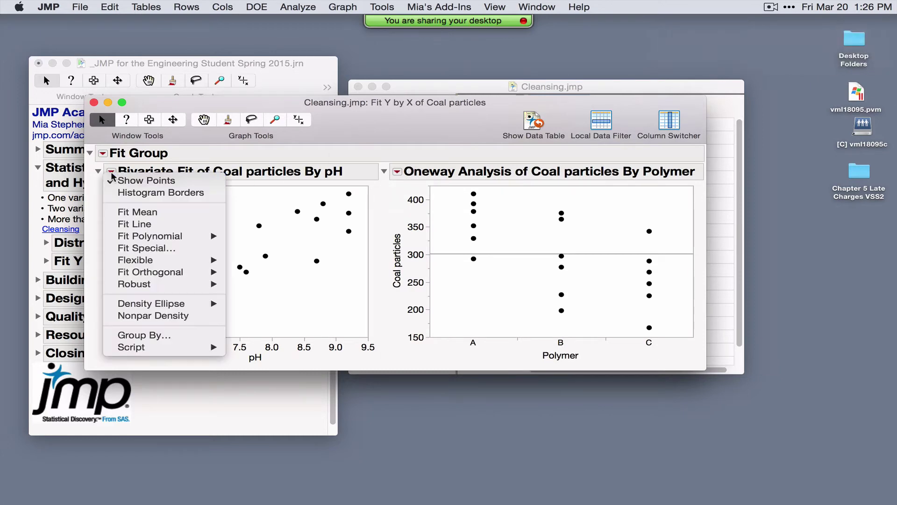
click(125, 227)
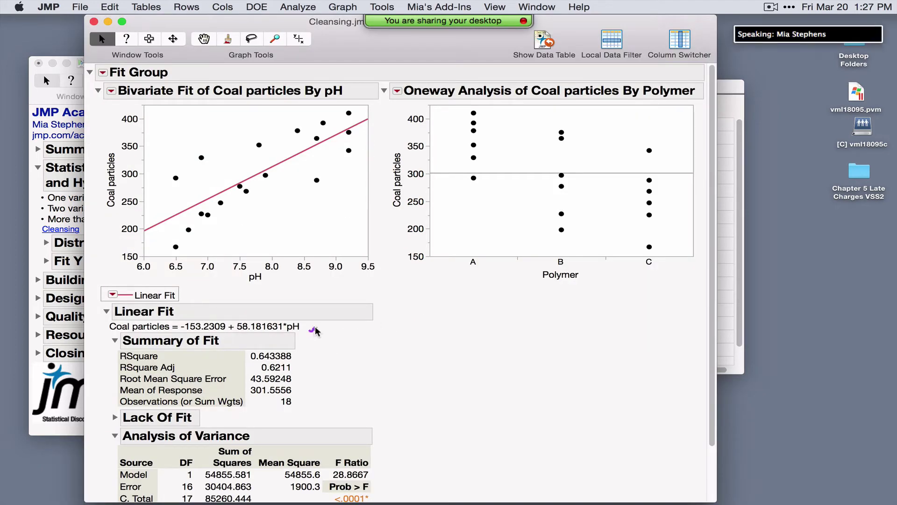
mouse_move(306, 319)
mouse_down()
mouse_move(217, 311)
mouse_move(89, 321)
mouse_move(152, 336)
mouse_move(317, 329)
mouse_up()
scroll(451, 332, down, 3)
mouse_move(297, 283)
mouse_down()
mouse_move(315, 303)
mouse_move(299, 354)
mouse_up()
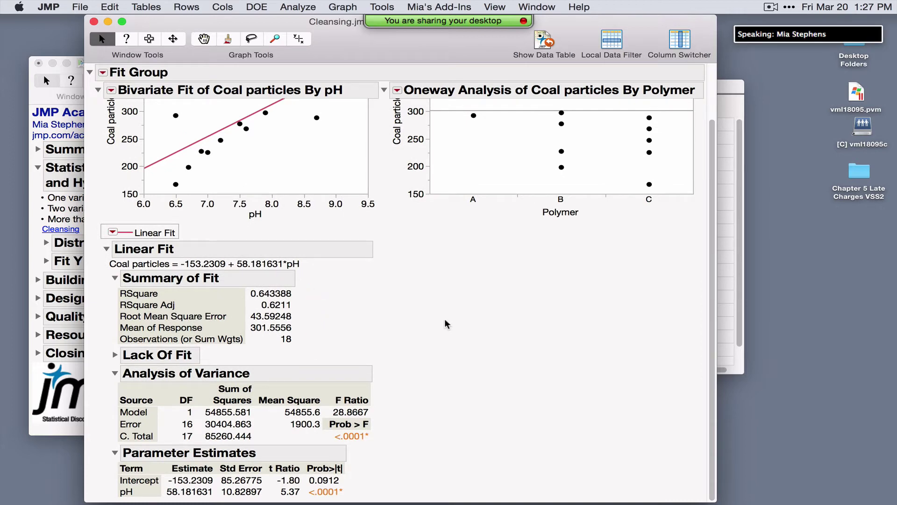
mouse_move(385, 384)
mouse_down()
mouse_move(392, 440)
mouse_move(358, 498)
mouse_up()
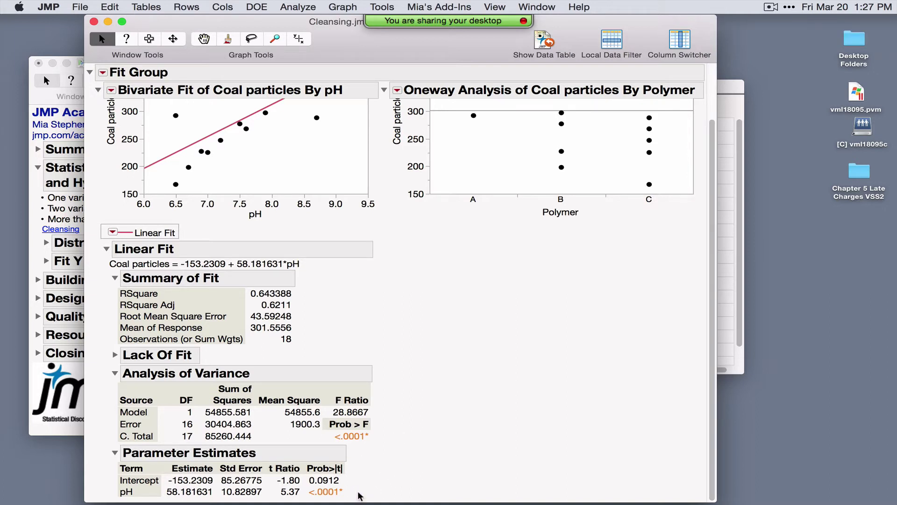
Look through the optional columns for the Parameter Estimates table, such as the 95% confidence limits
right_click(248, 478)
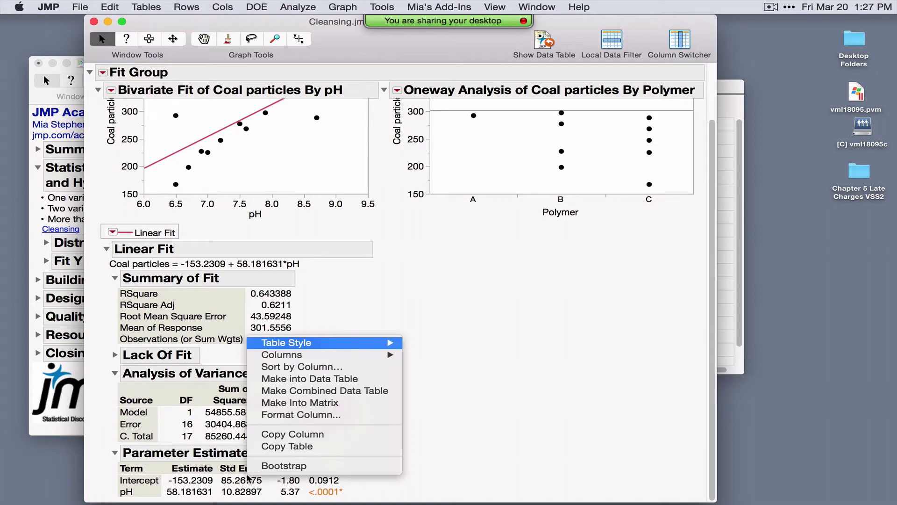
mouse_move(320, 353)
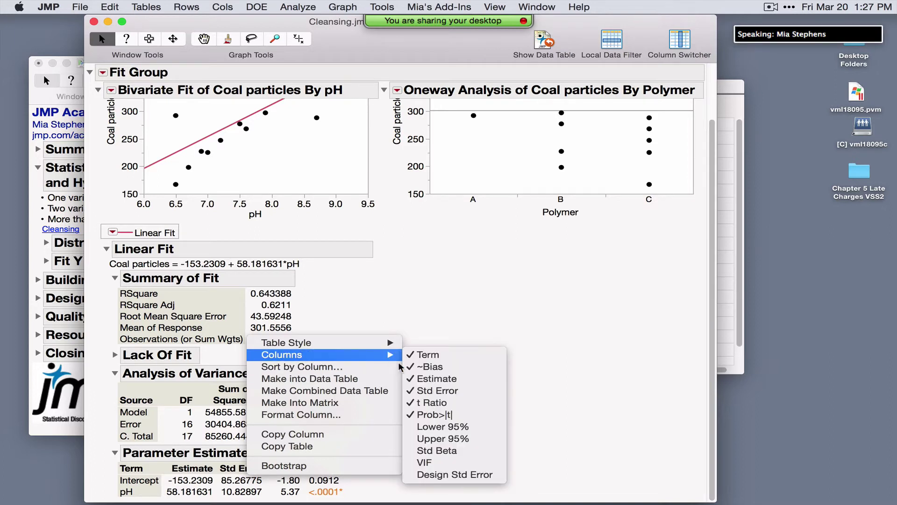
click(475, 427)
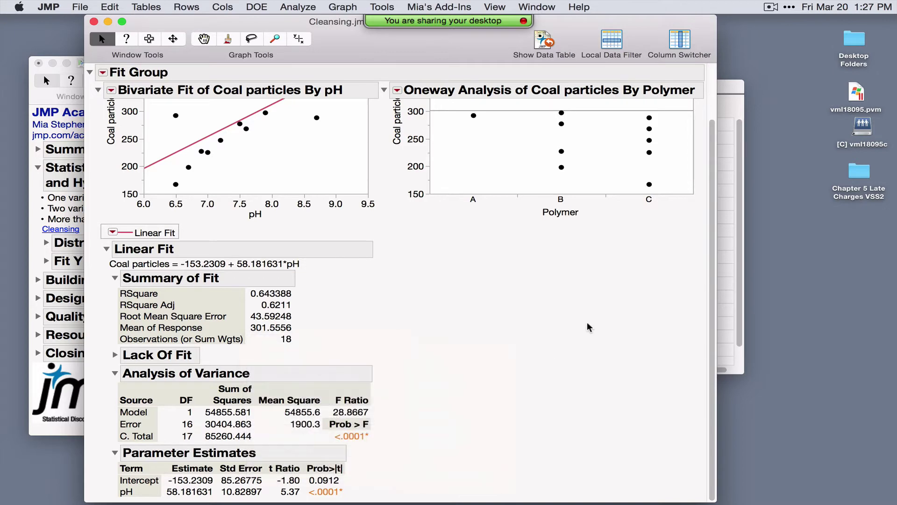
scroll(480, 342, up, 3)
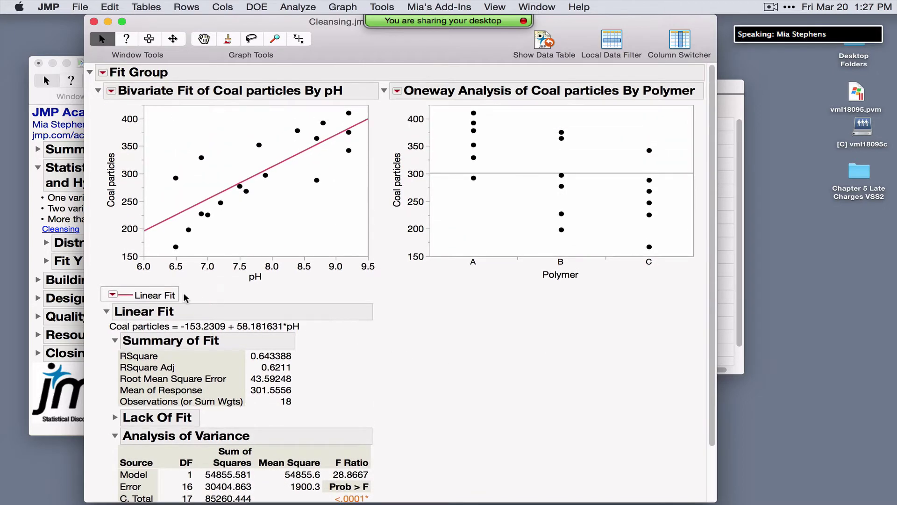
Plot the residuals of the linear fit of Coal particles by pH
mouse_move(196, 295)
mouse_down()
mouse_move(140, 269)
mouse_move(100, 273)
mouse_move(88, 286)
mouse_move(93, 300)
mouse_move(111, 305)
mouse_move(194, 296)
mouse_up()
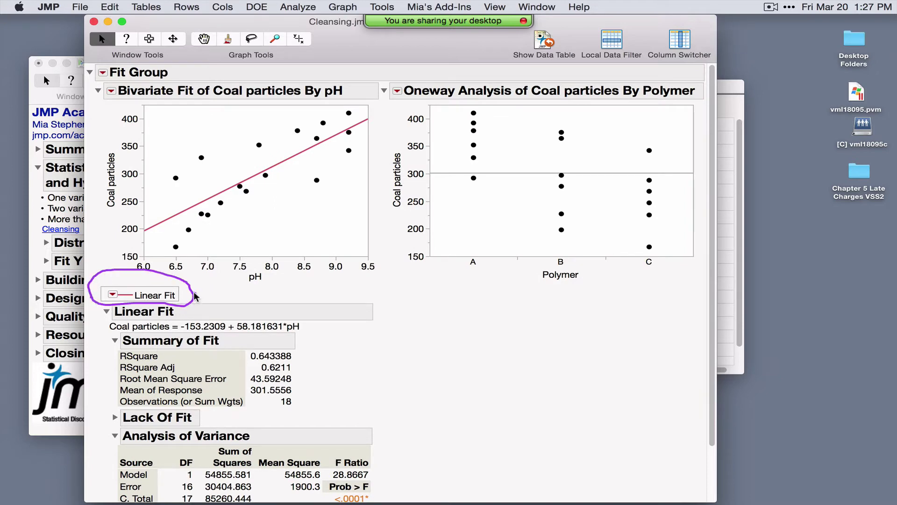
click(112, 294)
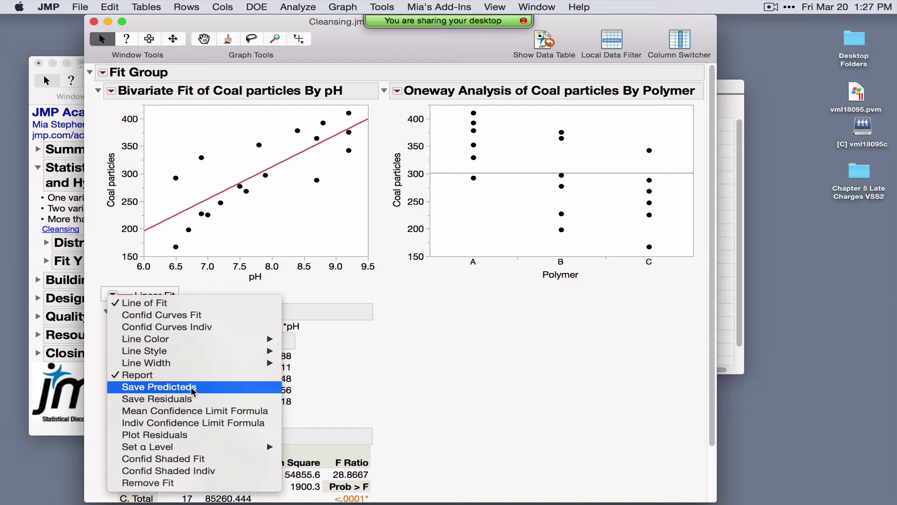
mouse_move(188, 449)
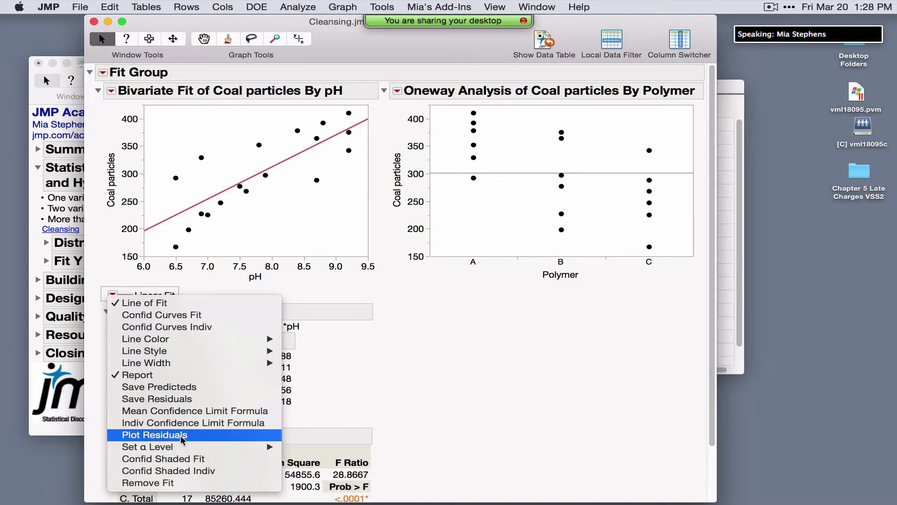
click(181, 439)
scroll(397, 364, down, 5)
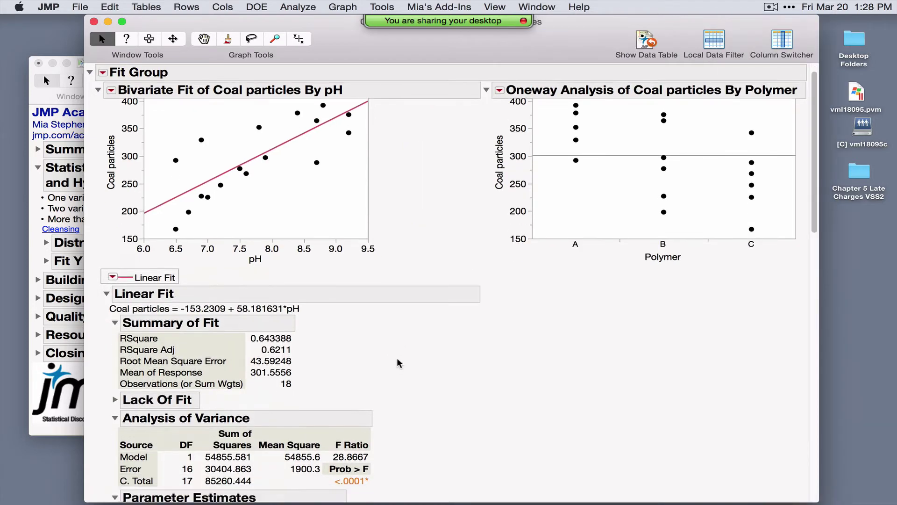
Examine the linear fit's diagnostic plots, from Residual by Predicted through Residual by X to the Residual Normal Quantile Plot
scroll(397, 363, down, 5)
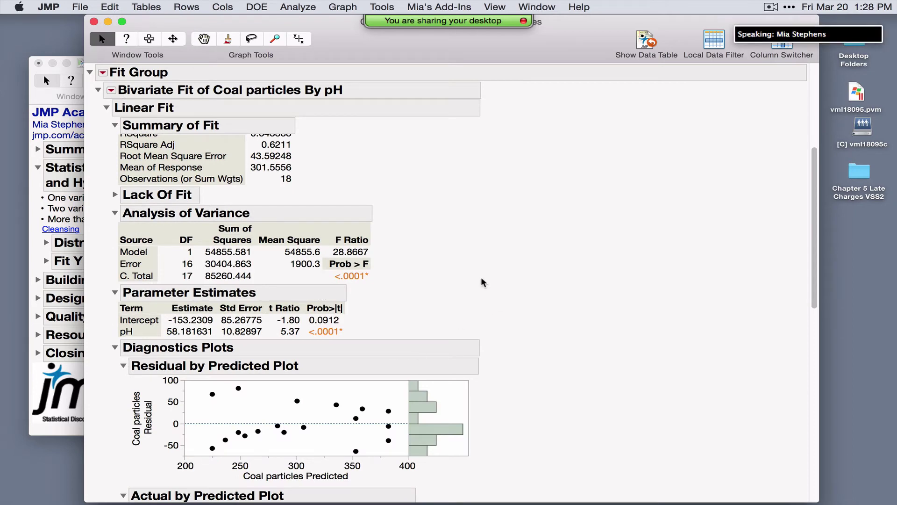
scroll(484, 283, down, 5)
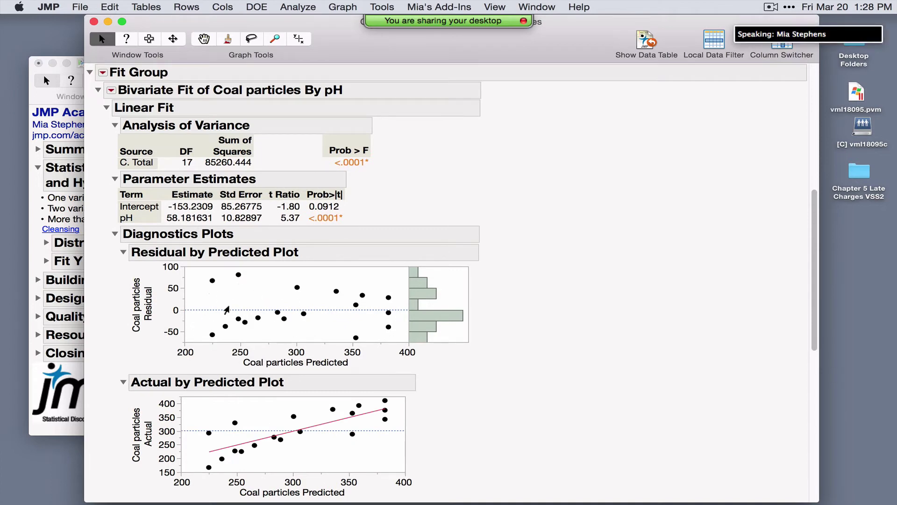
scroll(491, 389, down, 1)
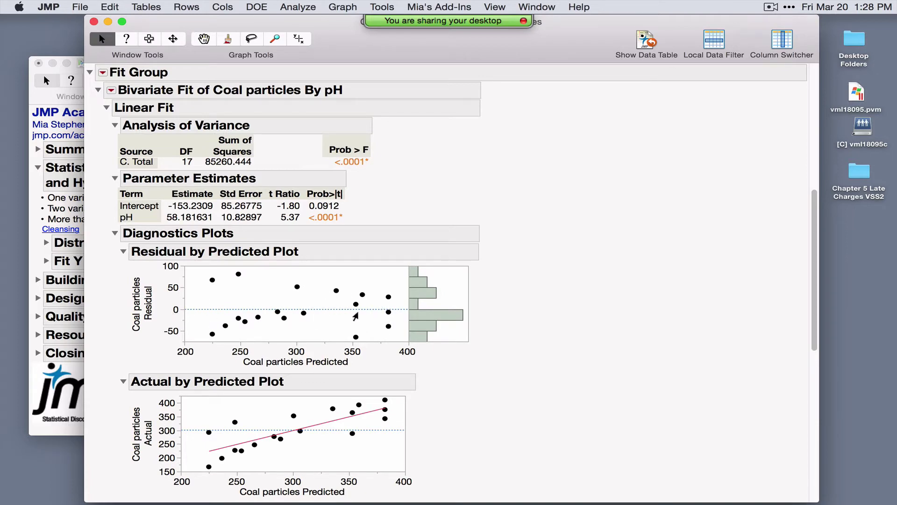
scroll(535, 377, down, 10)
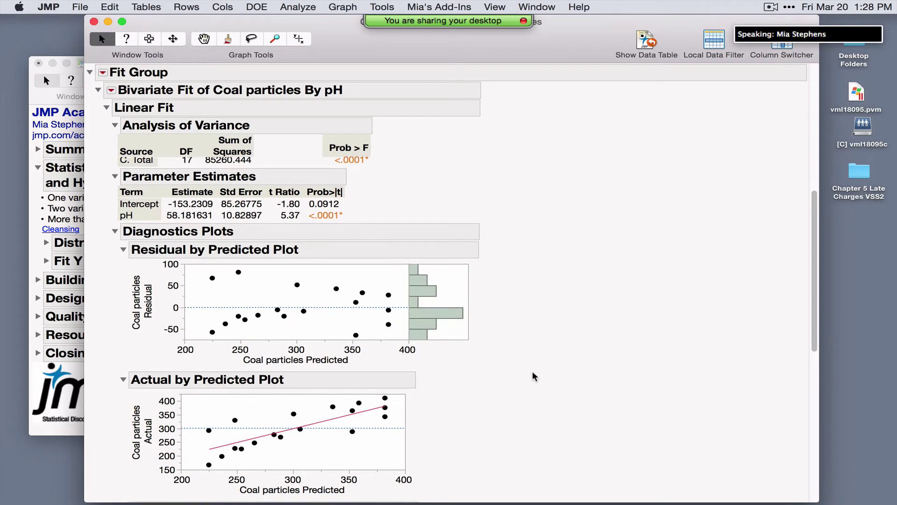
scroll(534, 376, down, 4)
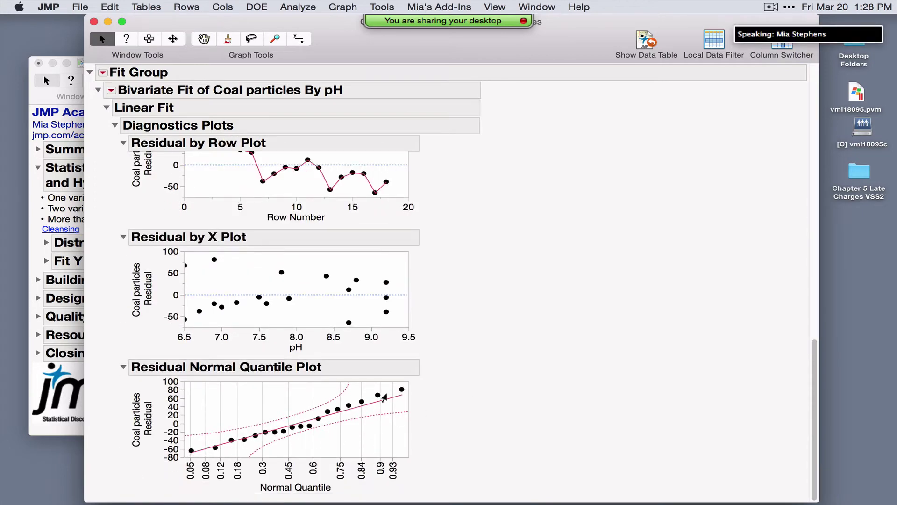
scroll(457, 394, up, 1)
scroll(457, 394, up, 15)
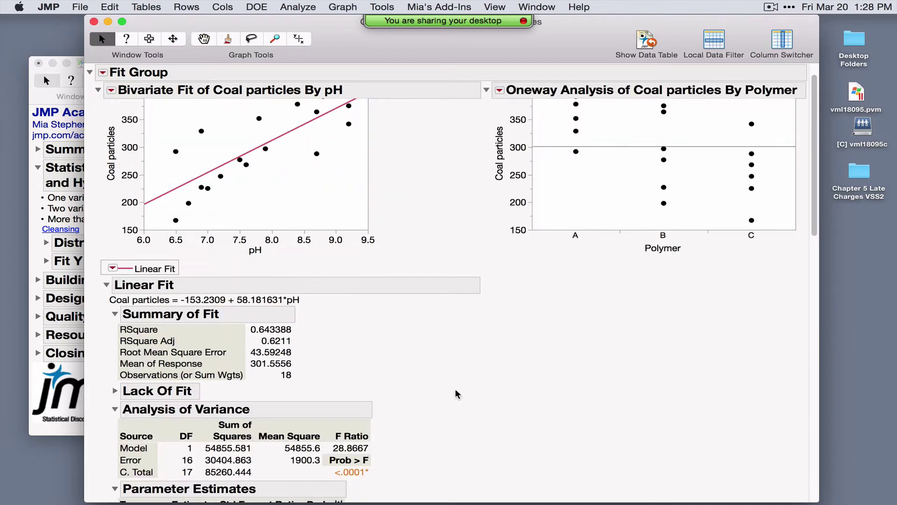
Add a 0.95 density ellipse to the Coal particles by pH plot and expand its report to read the correlation
click(111, 91)
mouse_move(147, 206)
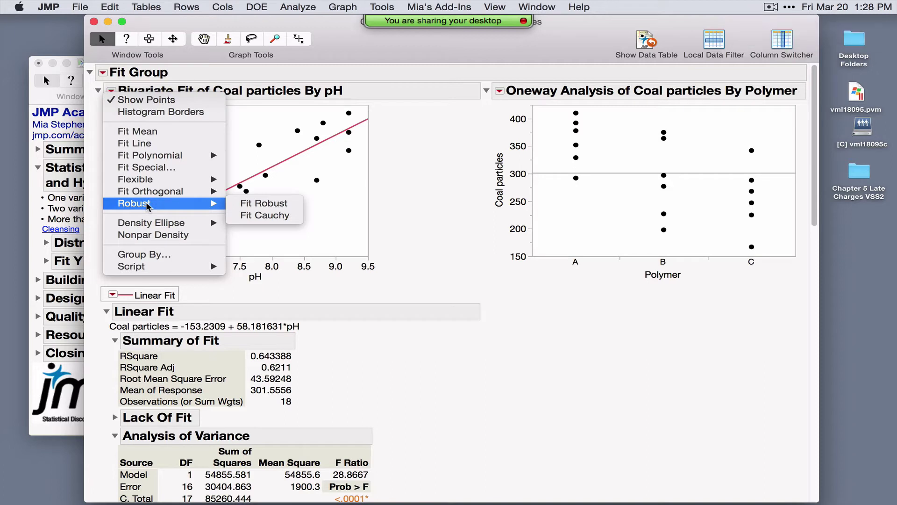
mouse_move(154, 225)
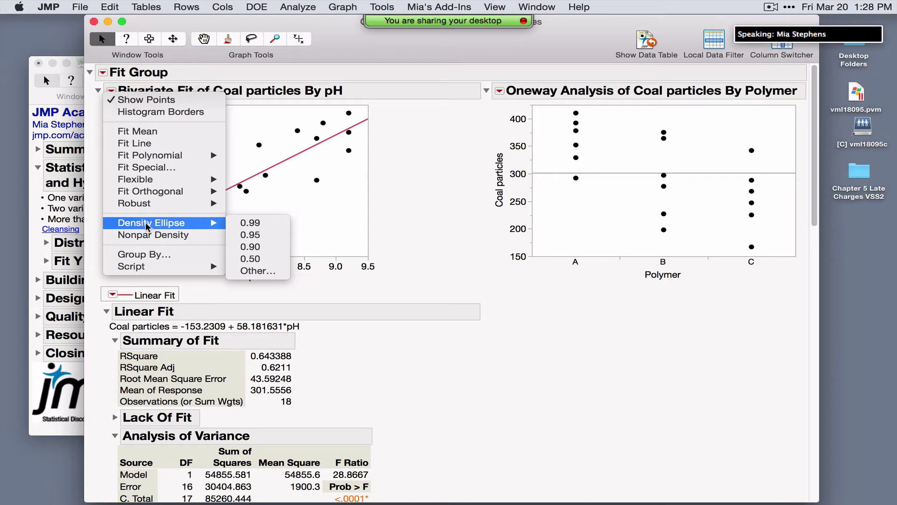
click(264, 238)
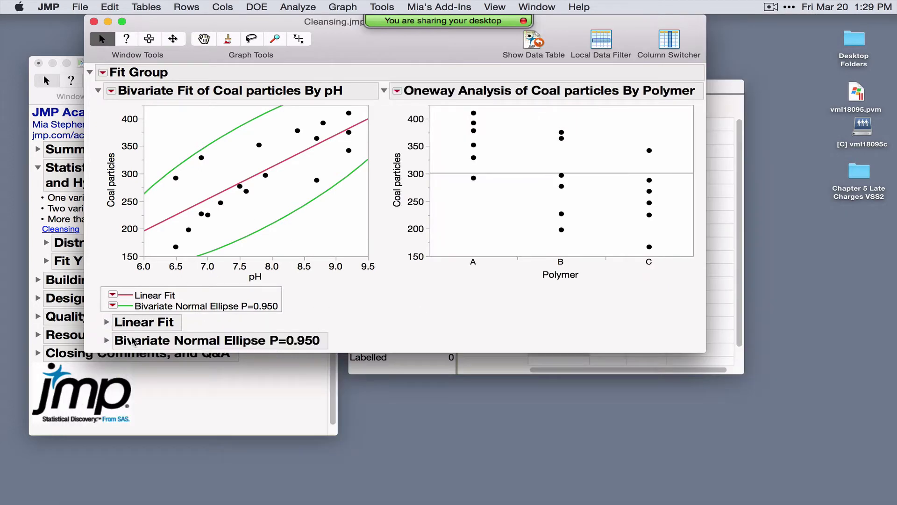
click(106, 343)
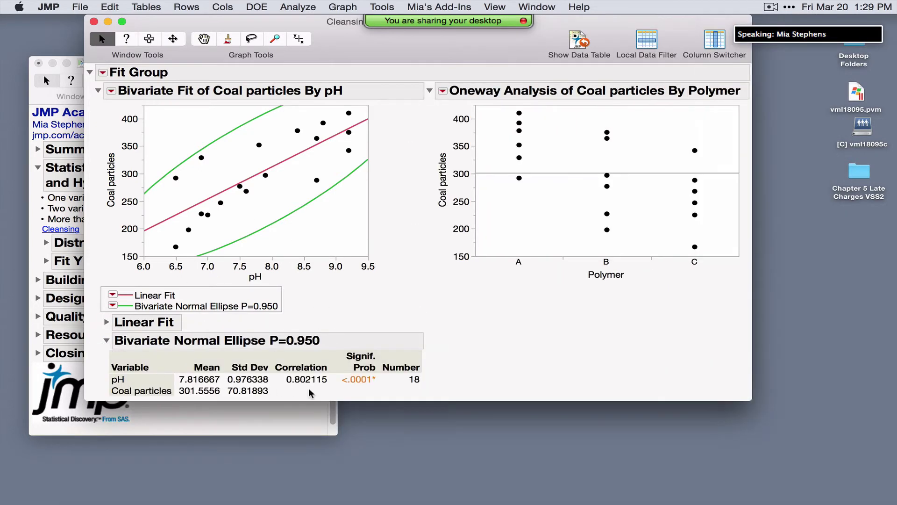
drag(284, 385, 325, 384)
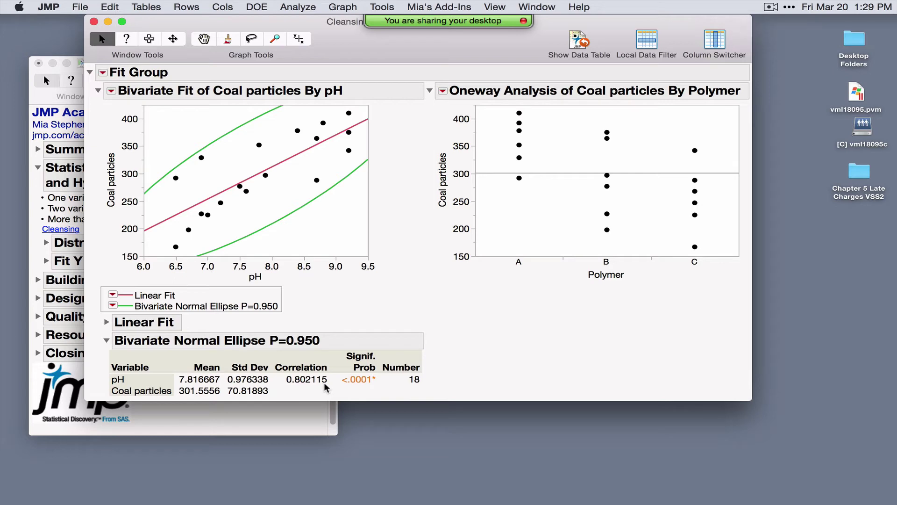
Look up the Multivariate platform among the available multivariate analysis methods
click(295, 8)
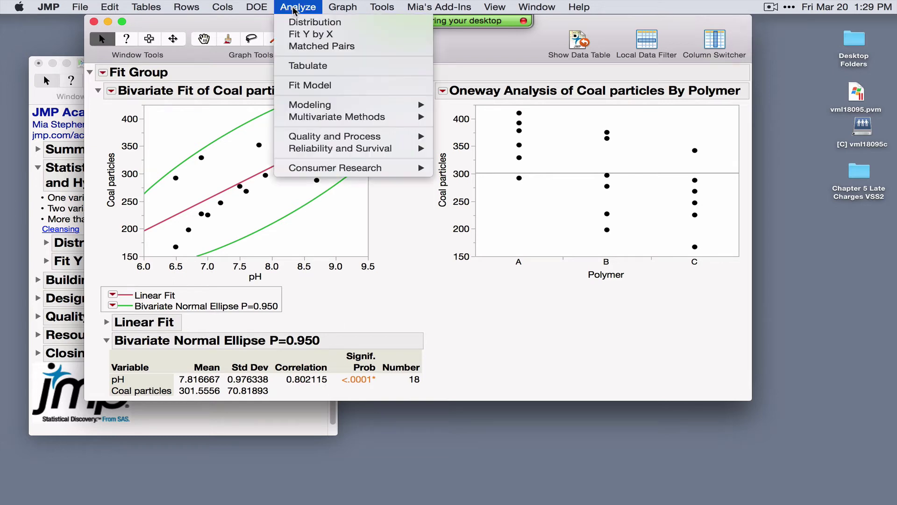
mouse_move(347, 118)
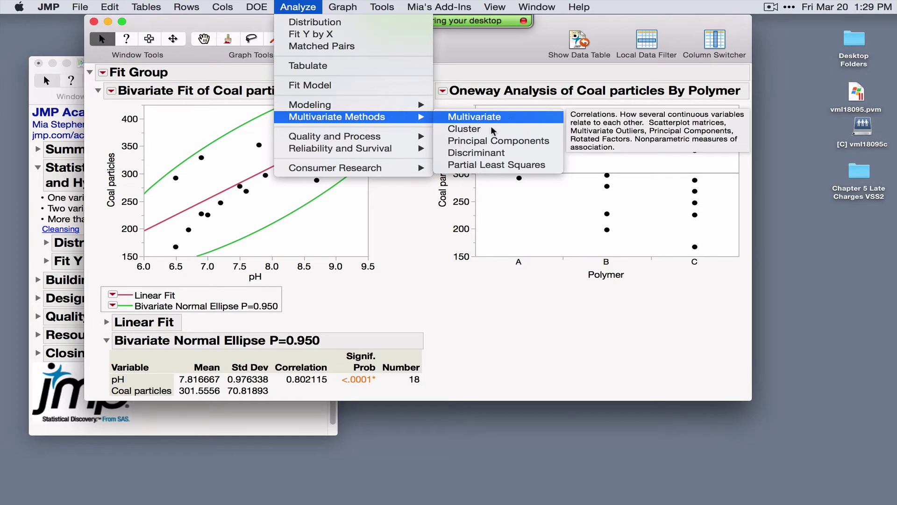
click(421, 251)
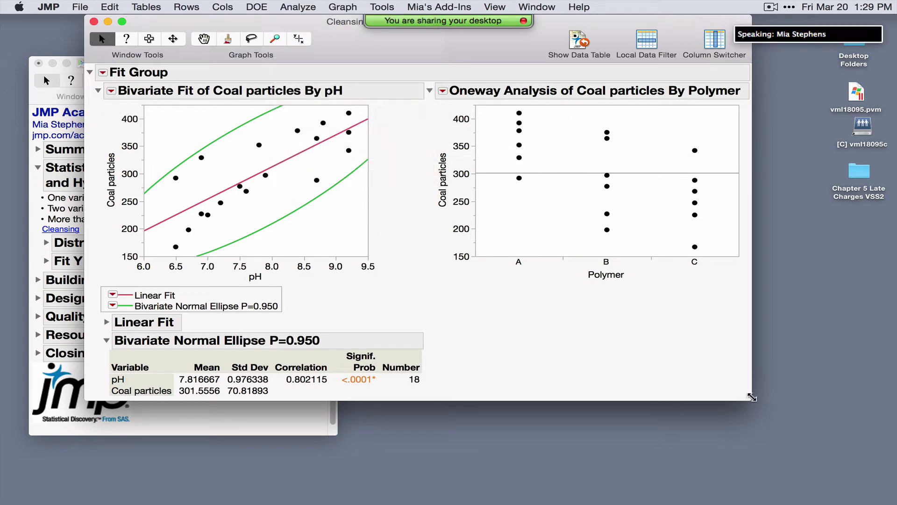
Widen the report window, jitter the points in the Oneway plot of Coal particles by Polymer, and add the Means/Anova analysis
drag(751, 400, 828, 415)
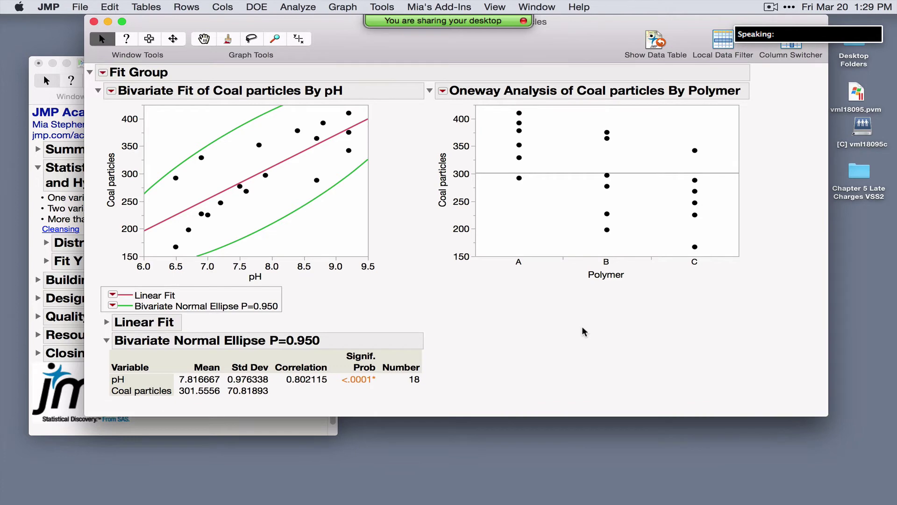
click(443, 92)
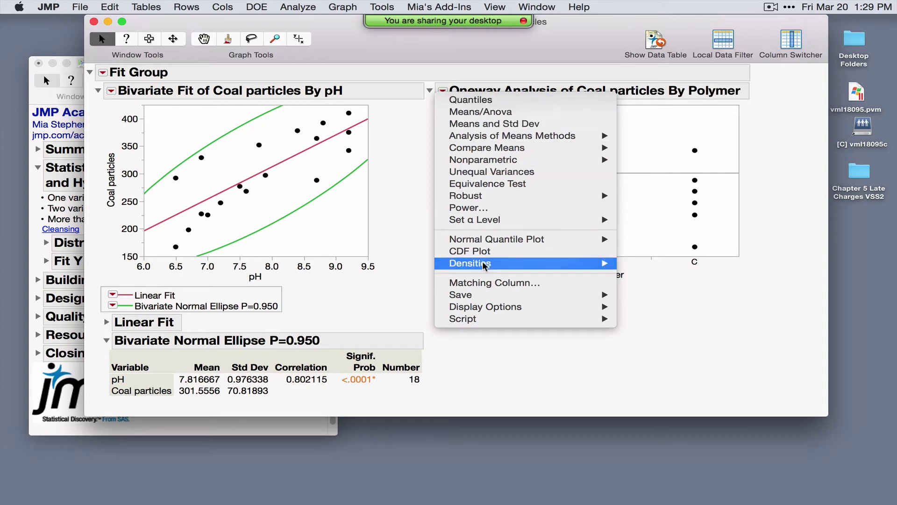
mouse_move(513, 306)
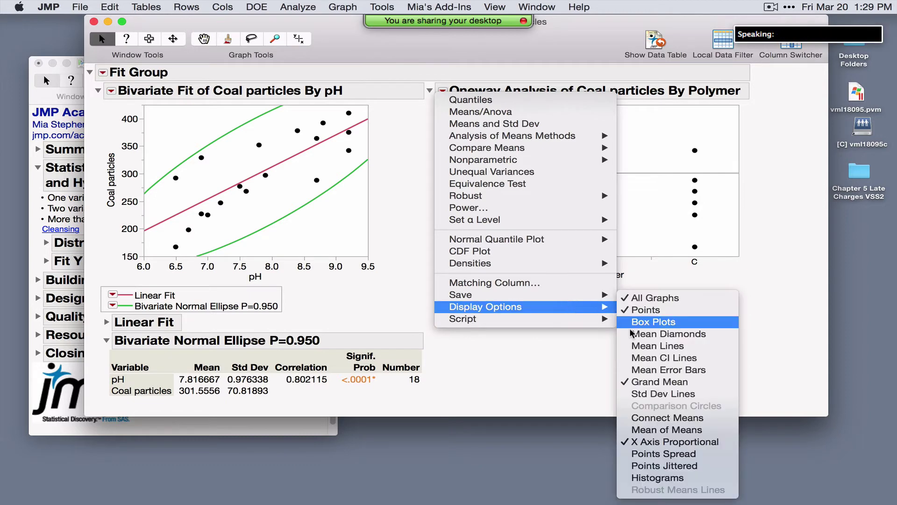
click(692, 466)
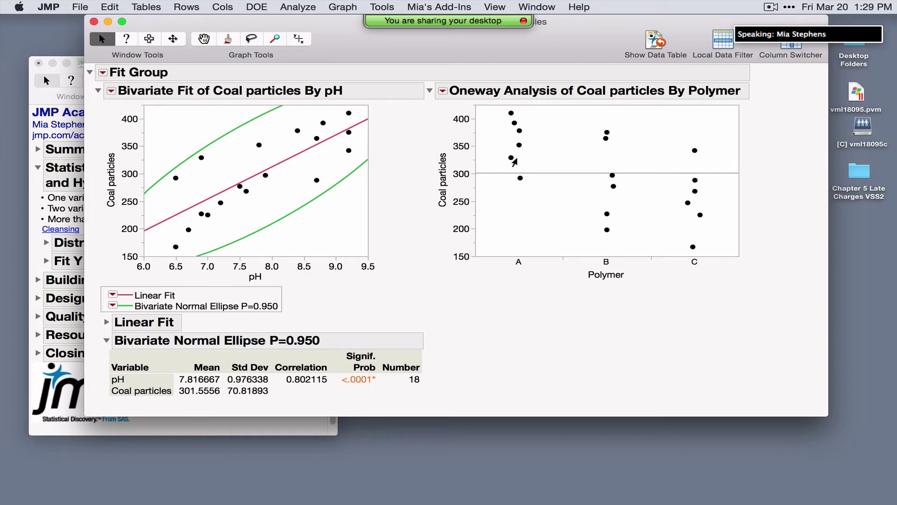
mouse_move(519, 169)
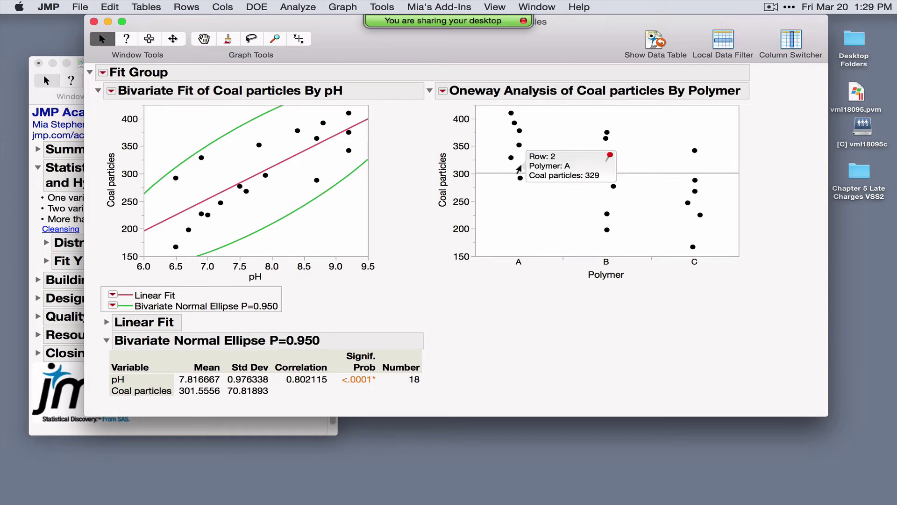
click(442, 91)
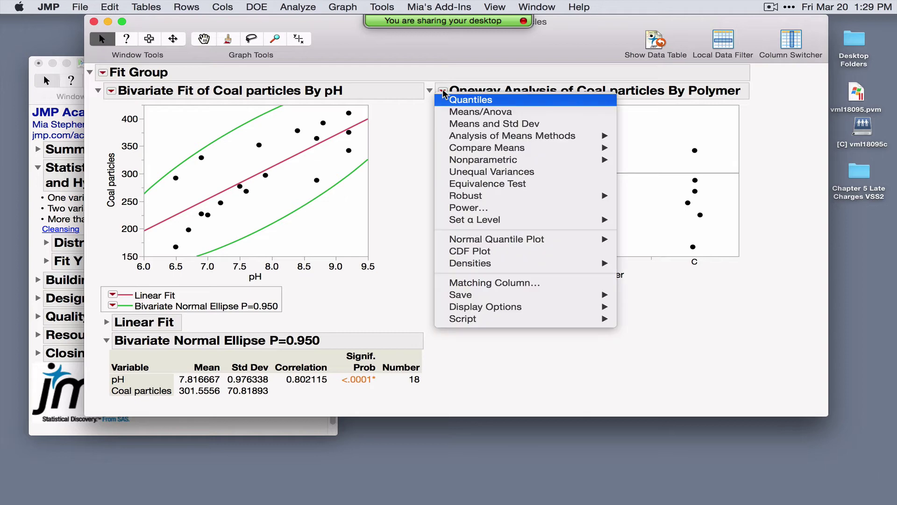
click(507, 116)
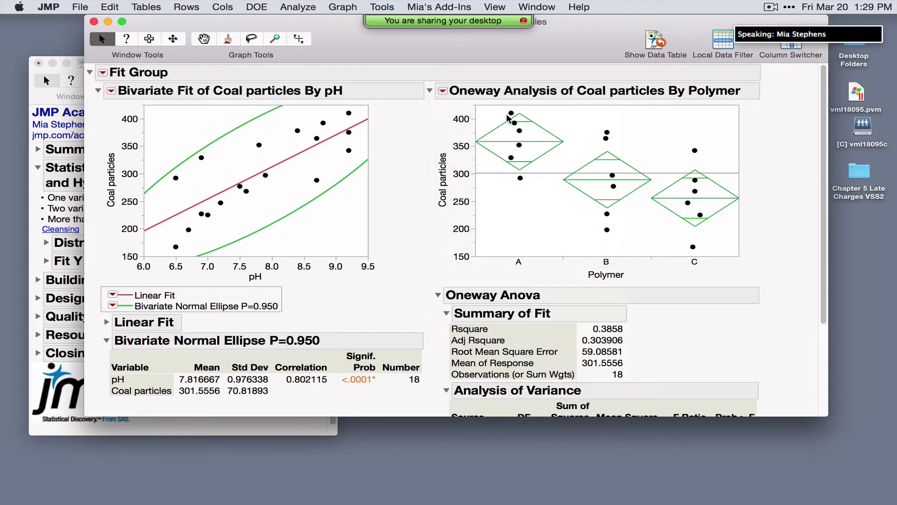
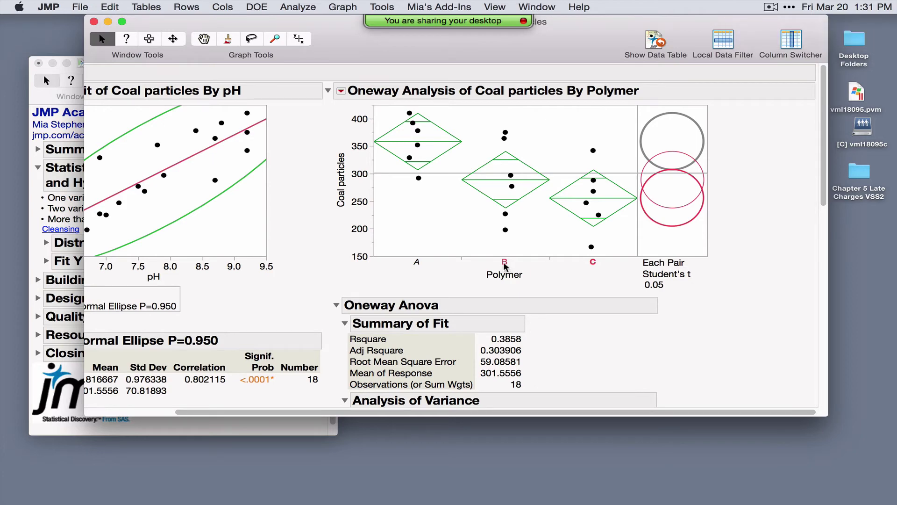
Compare all pairs of Polymer means with Tukey HSD and bring the added comparison circles into view
mouse_move(423, 272)
mouse_down()
mouse_move(422, 248)
mouse_move(404, 255)
mouse_move(406, 279)
mouse_up()
click(342, 92)
mouse_move(367, 149)
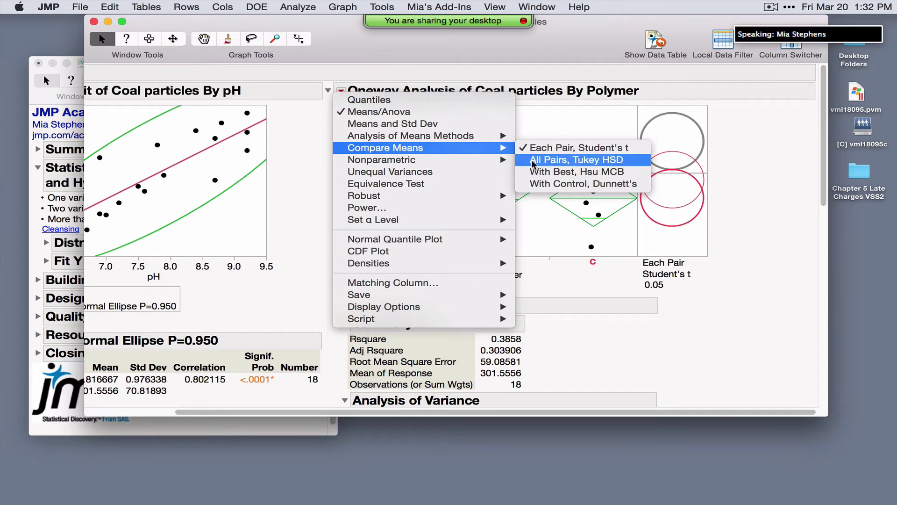
click(601, 160)
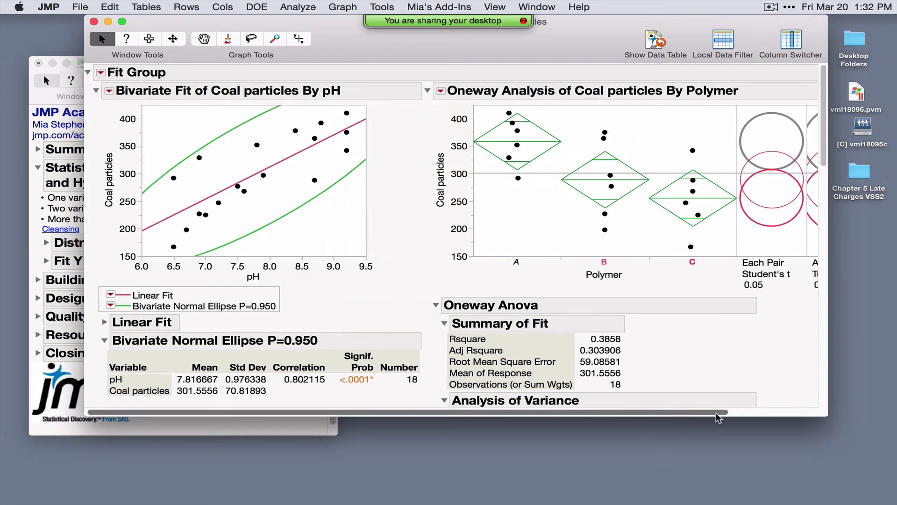
scroll(660, 416, right, 5)
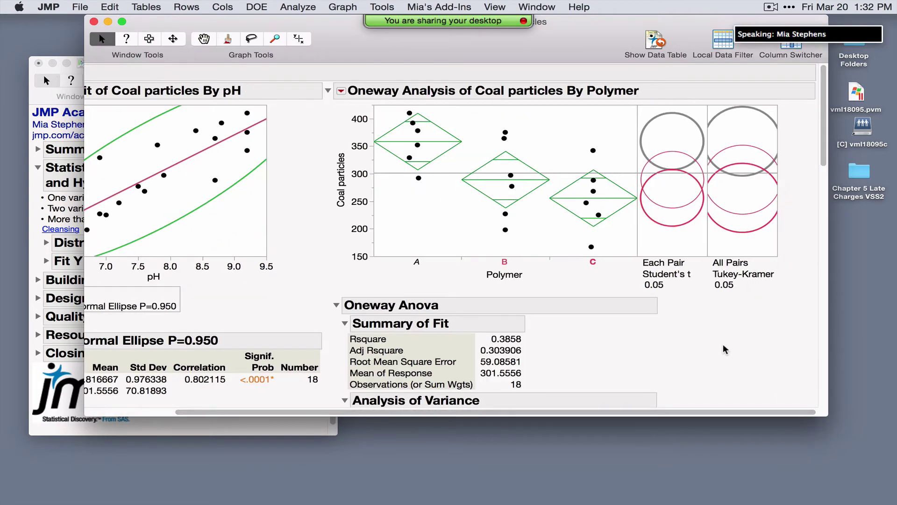
Look through the other Oneway analysis options, such as Nonparametric, Equivalence Test, Robust and Normal Quantile Plot
click(341, 91)
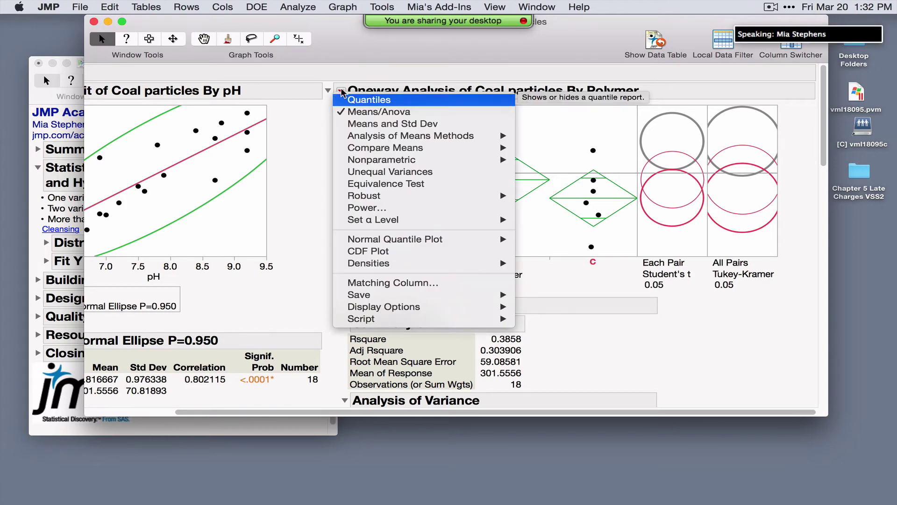
mouse_move(436, 162)
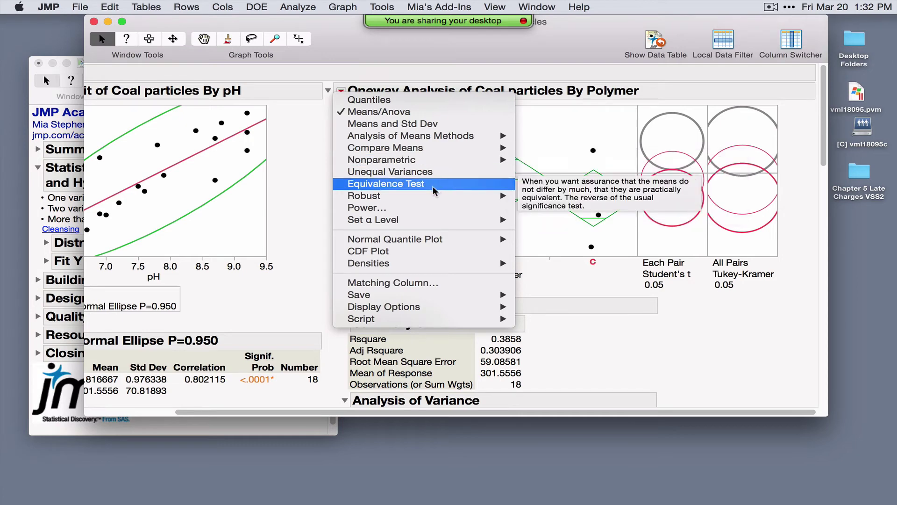
mouse_move(423, 204)
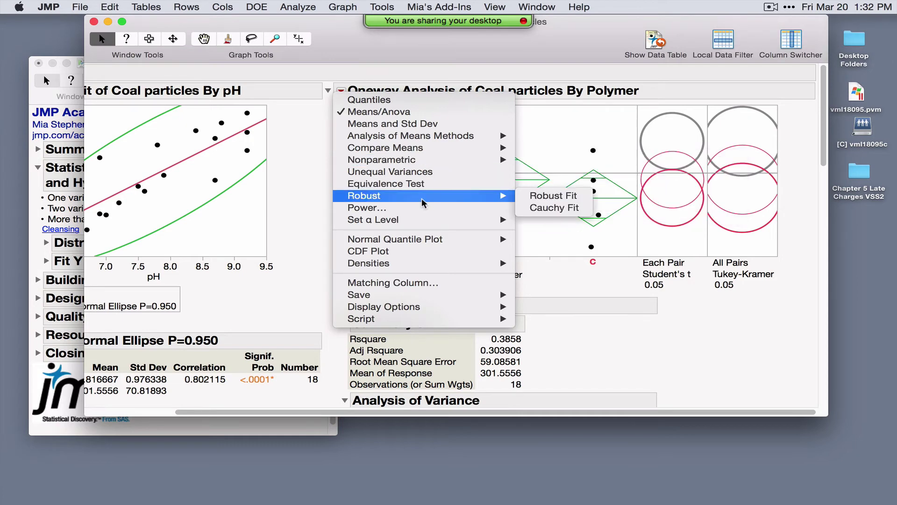
mouse_move(428, 243)
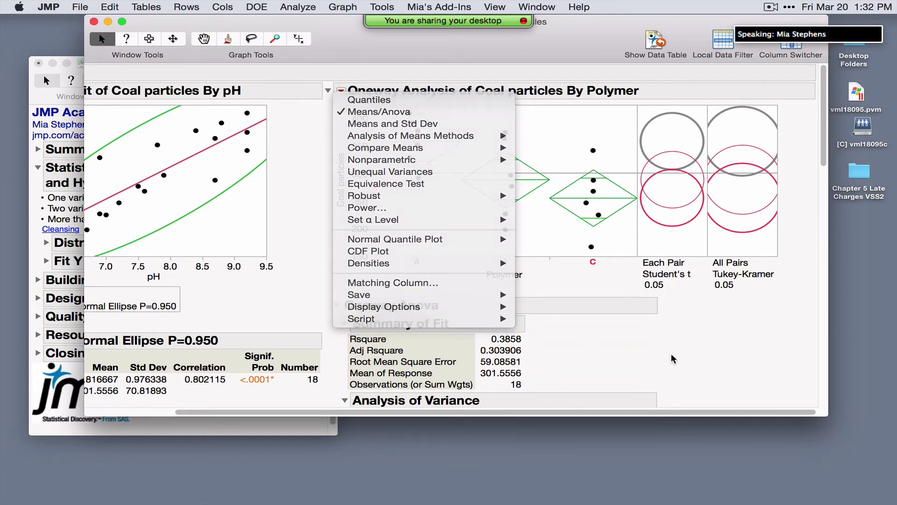
key(Escape)
Close the Fit Group report and return to the Engineering Statistics journal
click(93, 21)
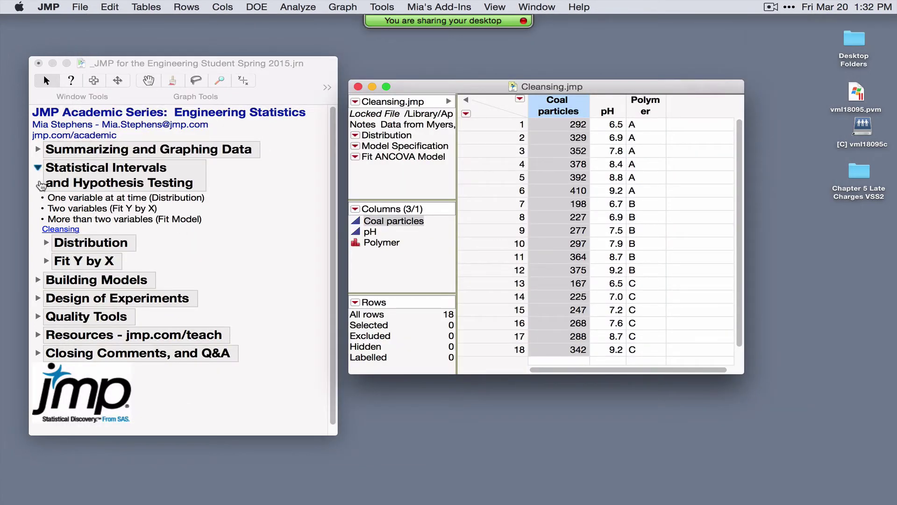
click(103, 231)
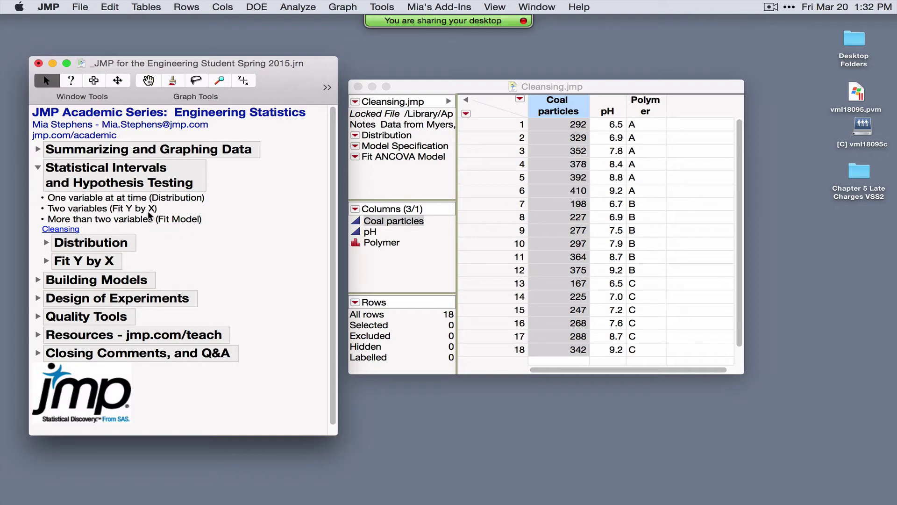
Collapse the Statistical Intervals and Hypothesis Testing section of the journal and expand Building Models and its Fit Model topic
click(38, 171)
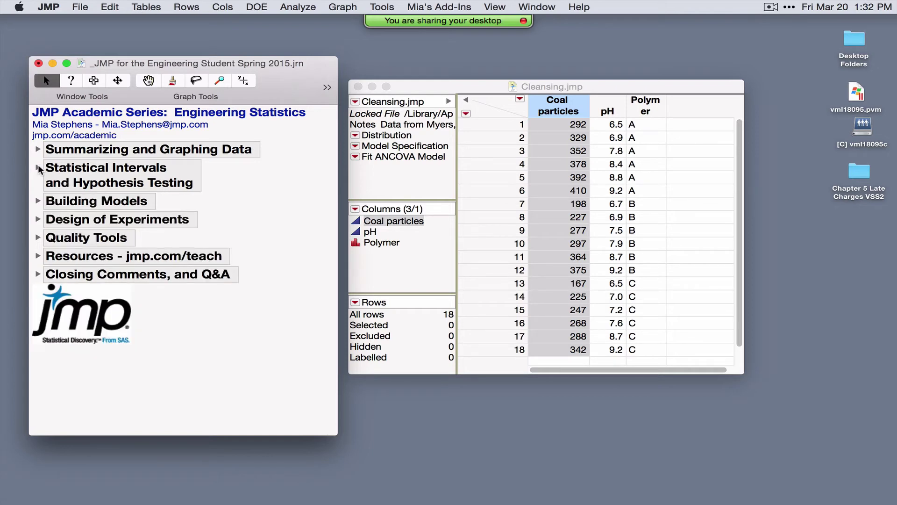
click(38, 201)
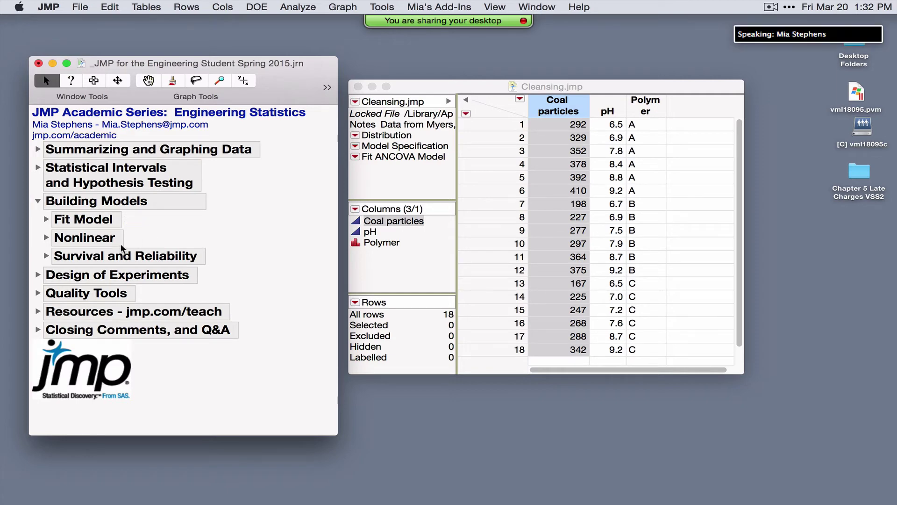
drag(132, 235, 143, 235)
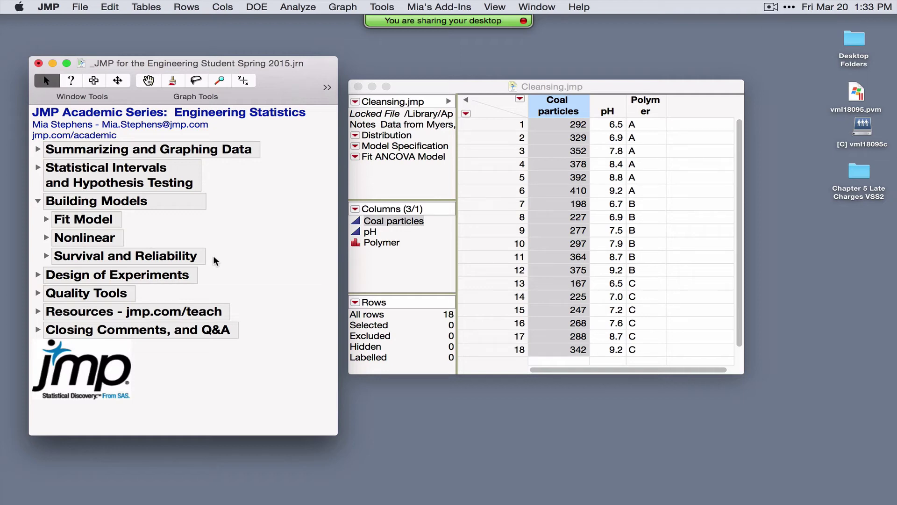
click(47, 219)
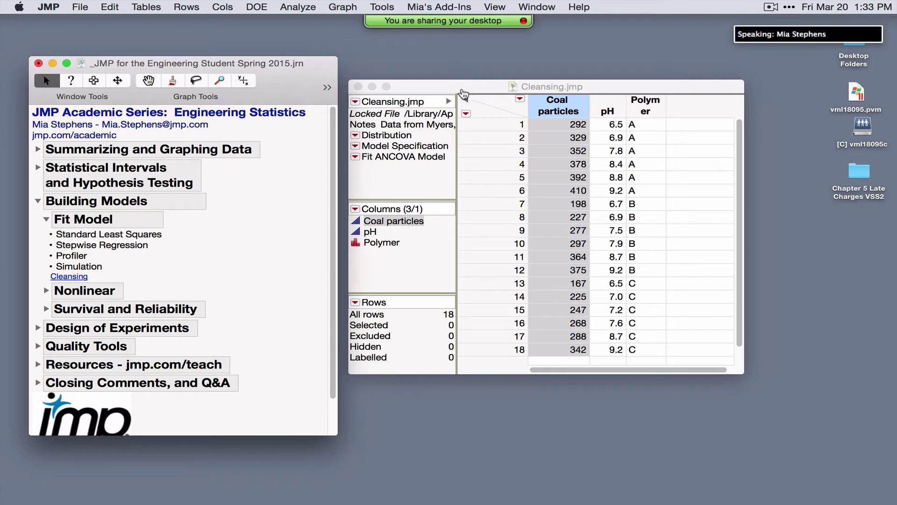
Bring the Cleansing data table forward and review its pH and Polymer columns
click(463, 86)
drag(463, 85, 475, 112)
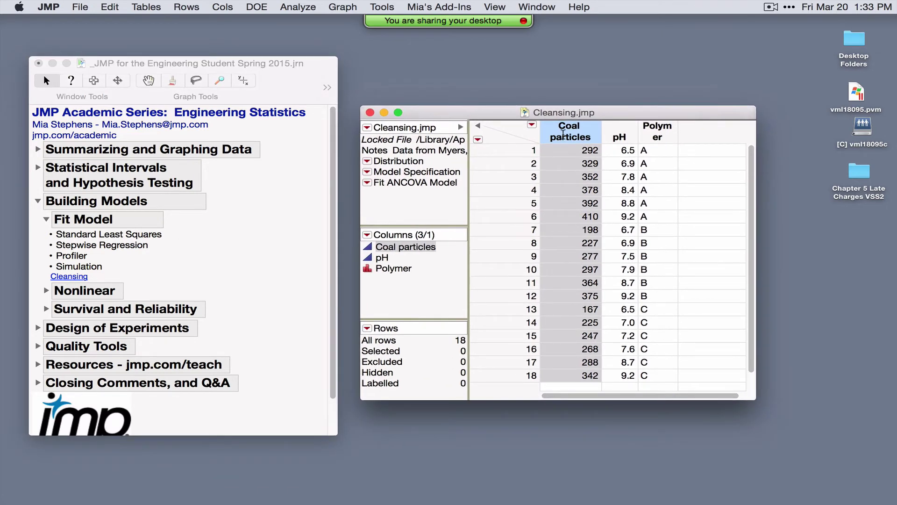
click(621, 134)
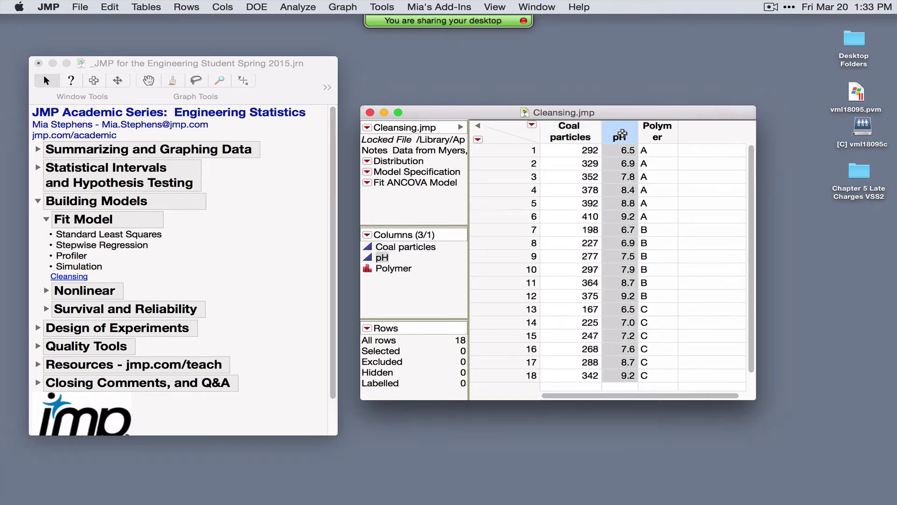
click(664, 132)
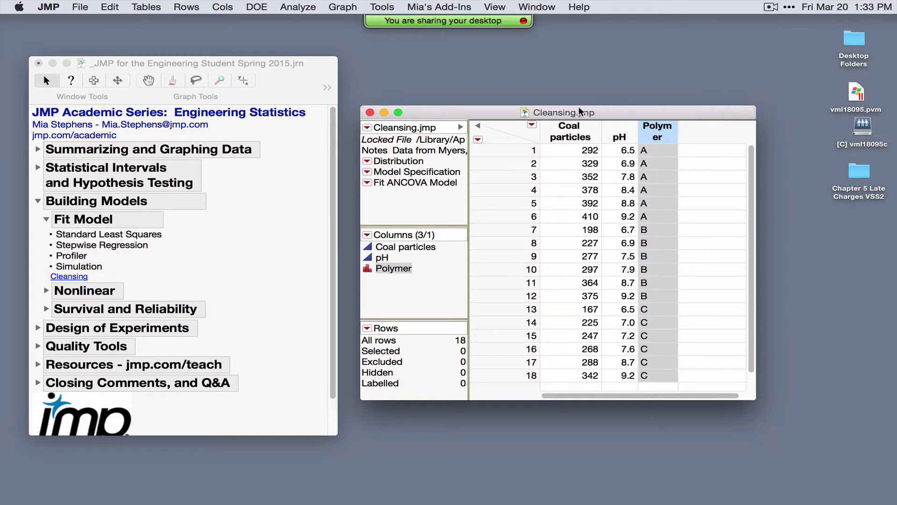
Start a Fit Model analysis on the Cleansing table and assign Coal particles as the Y response
click(296, 7)
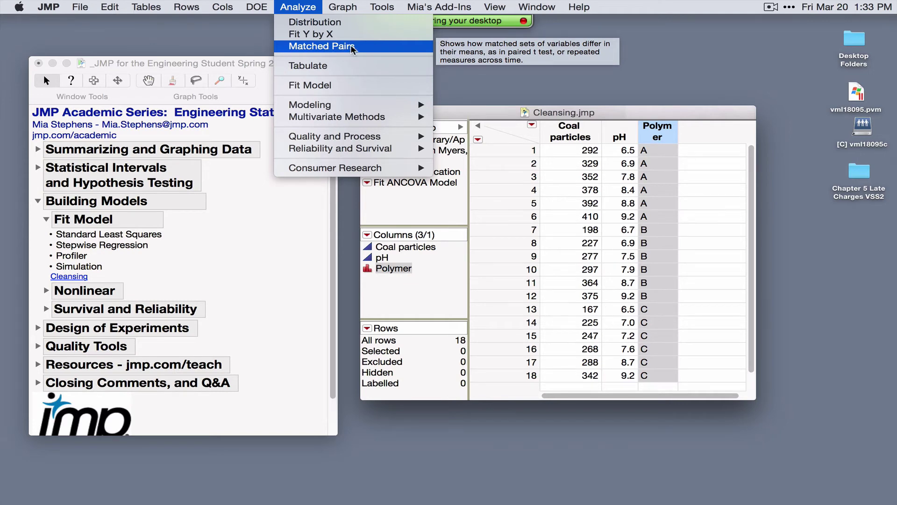
click(326, 85)
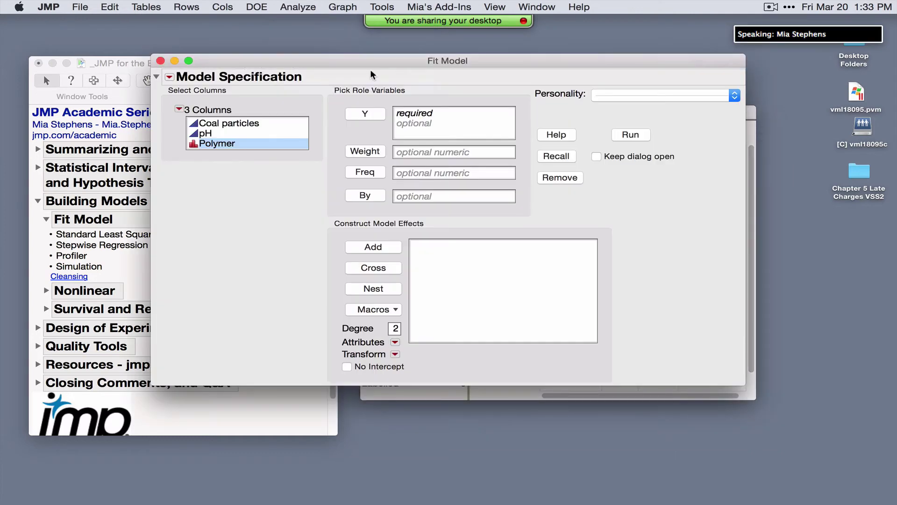
drag(371, 66, 316, 87)
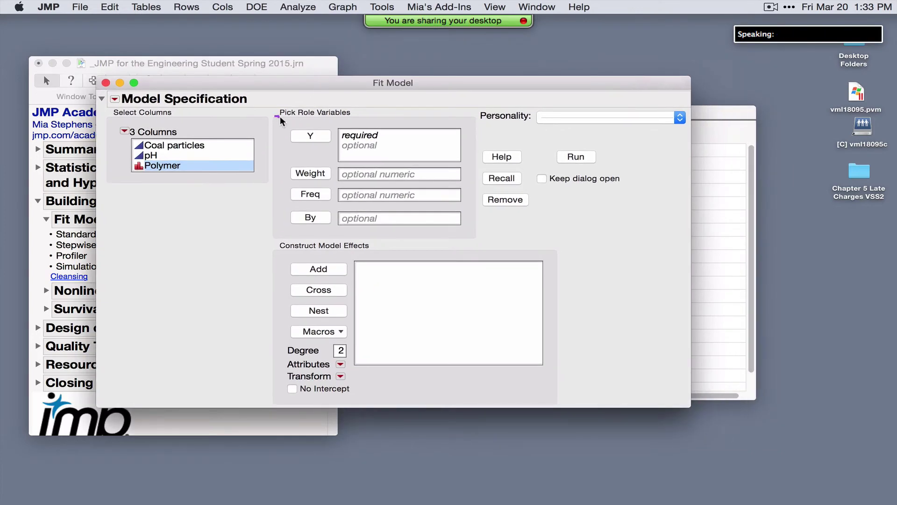
mouse_move(280, 117)
mouse_down()
mouse_move(363, 114)
mouse_move(263, 104)
mouse_move(276, 119)
mouse_up()
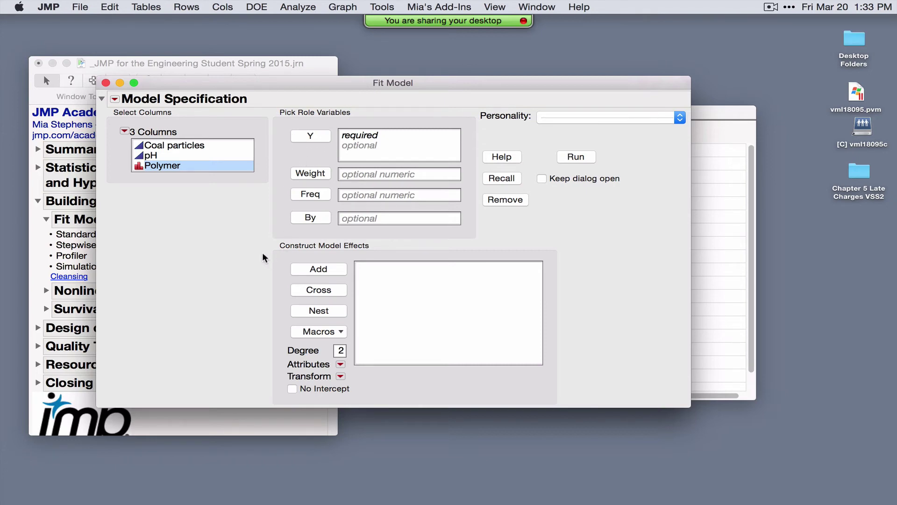
drag(262, 252, 383, 248)
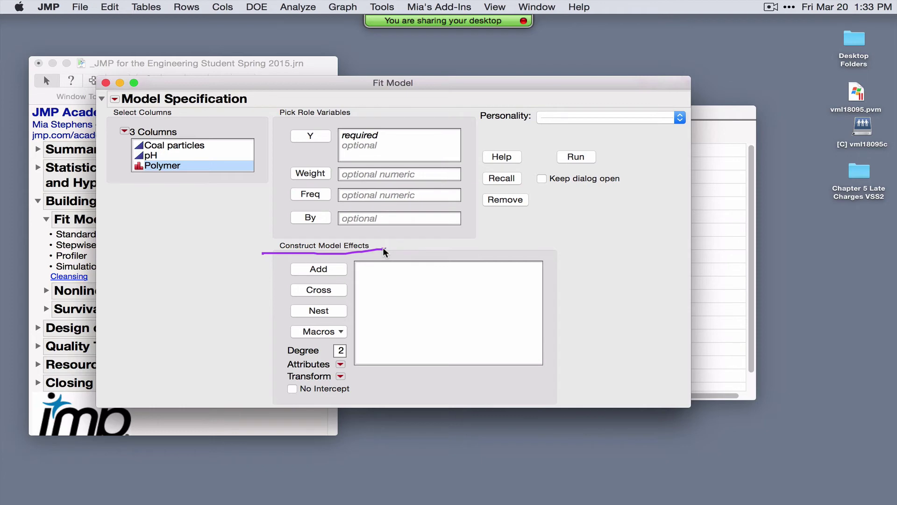
click(191, 147)
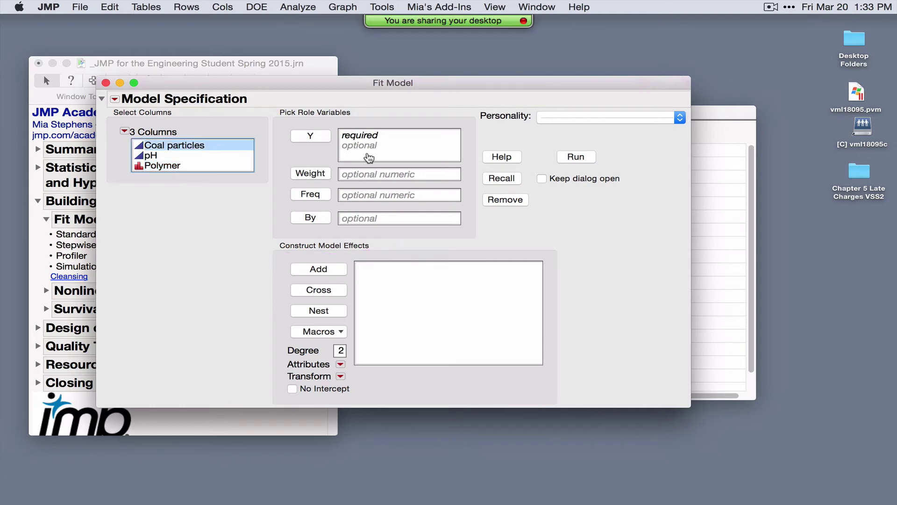
click(312, 137)
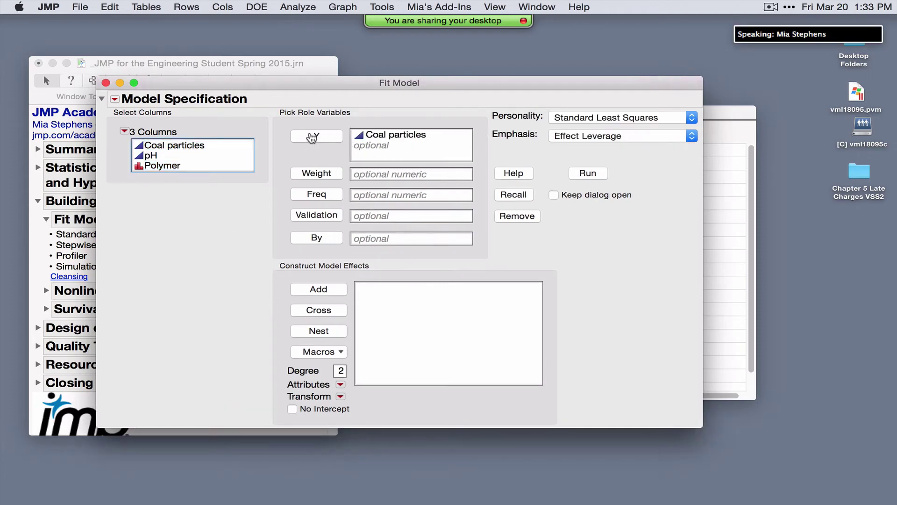
Build the model effects pH, Polymer and the crossed term pH*Polymer individually, and remove all three again
click(190, 156)
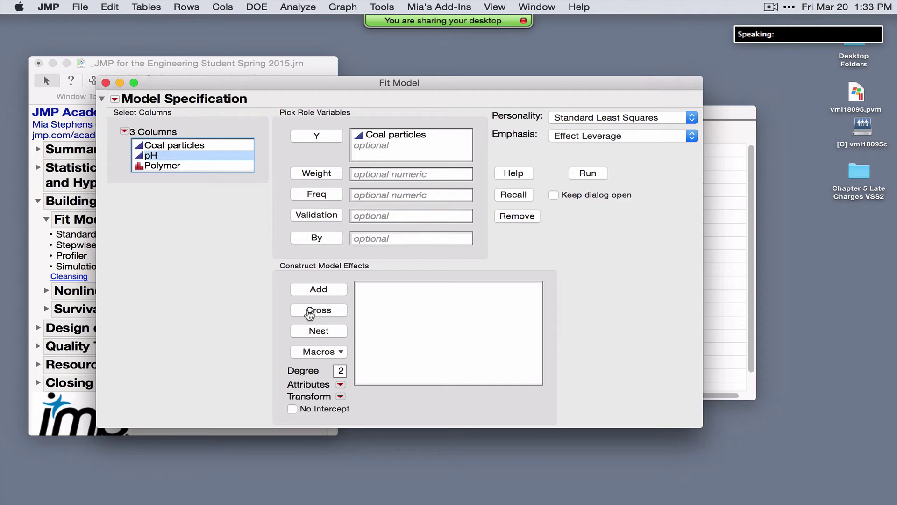
click(328, 291)
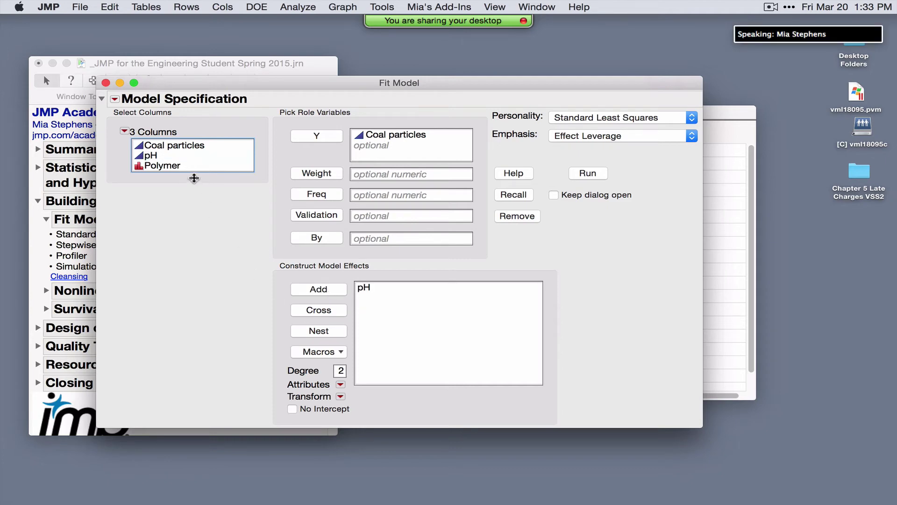
click(188, 167)
click(327, 294)
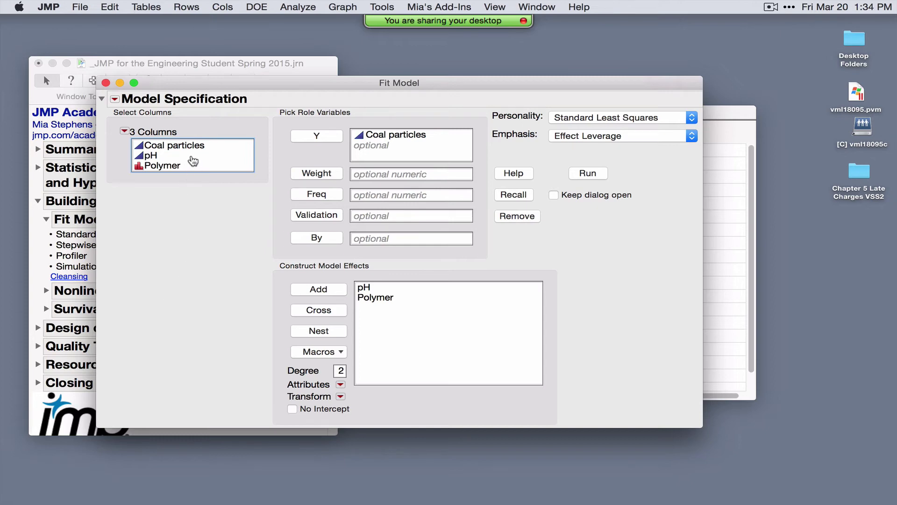
drag(192, 157, 190, 167)
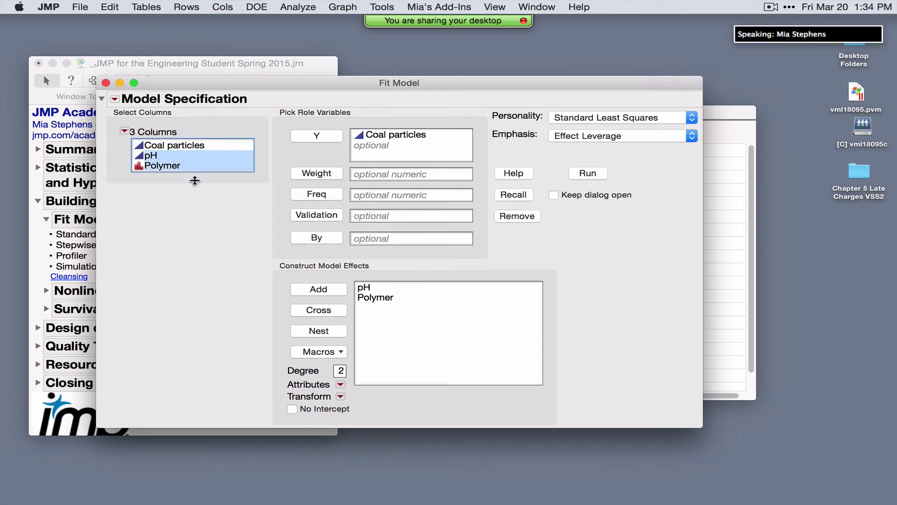
click(325, 311)
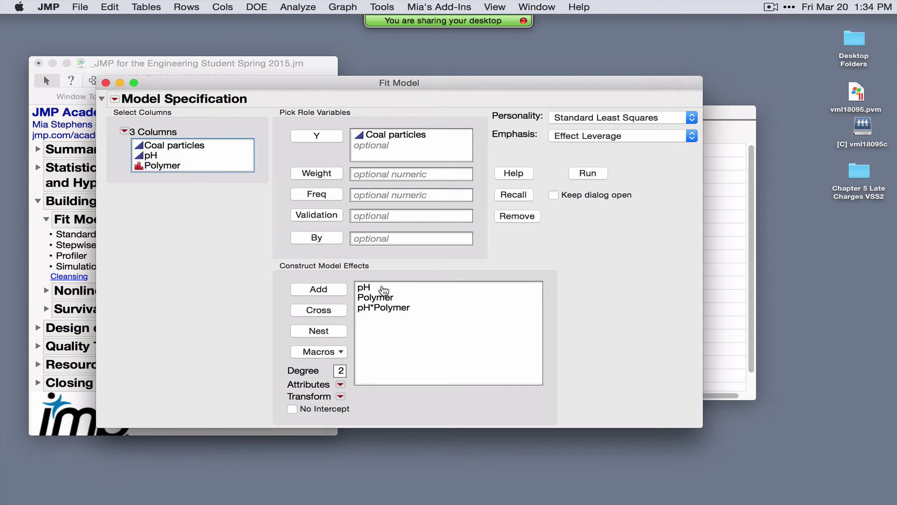
drag(383, 292, 382, 311)
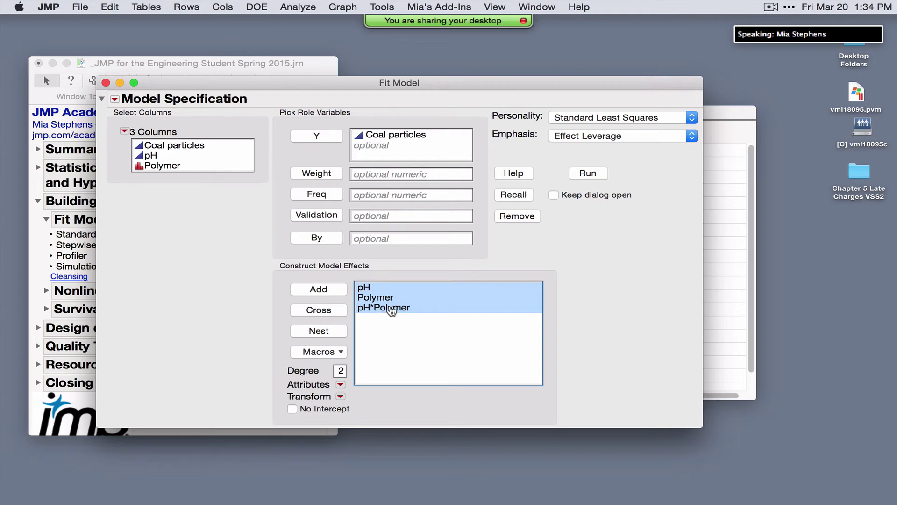
click(509, 218)
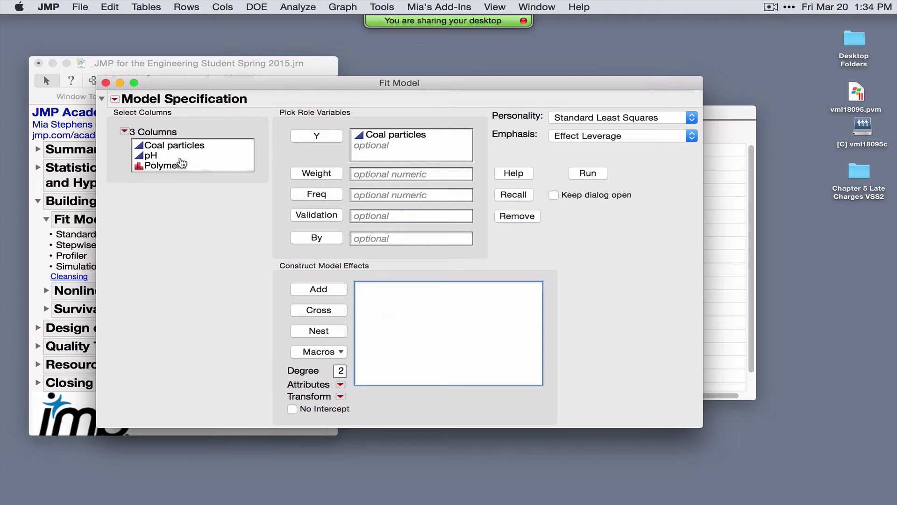
Construct the model effects from pH and Polymer with the Factorial to degree macro at degree 2
drag(179, 156, 181, 168)
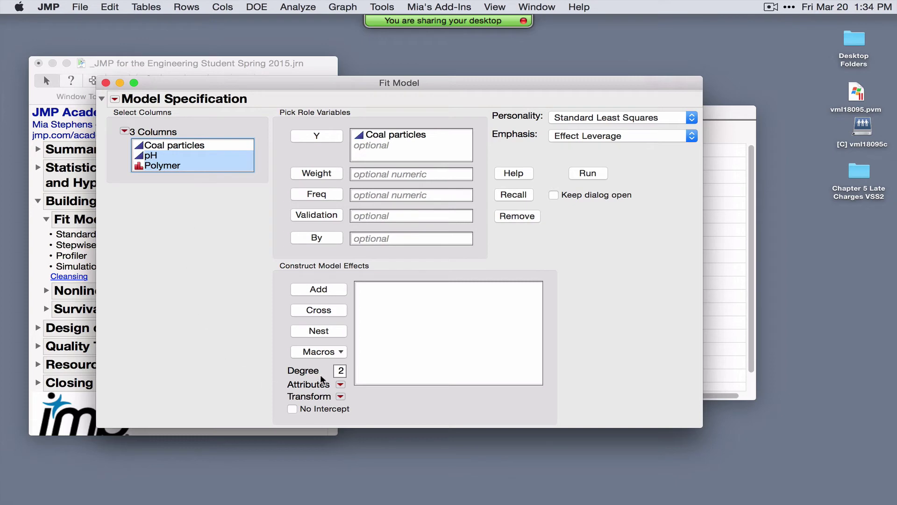
click(322, 352)
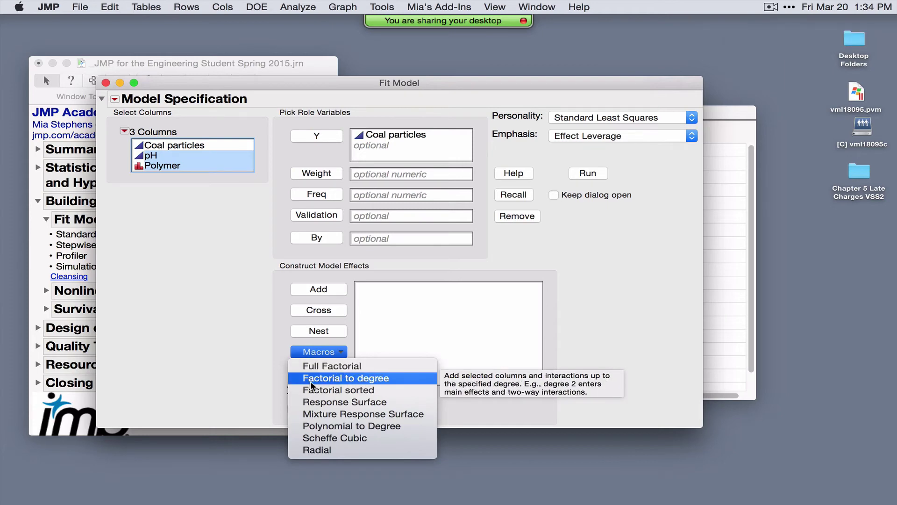
click(273, 377)
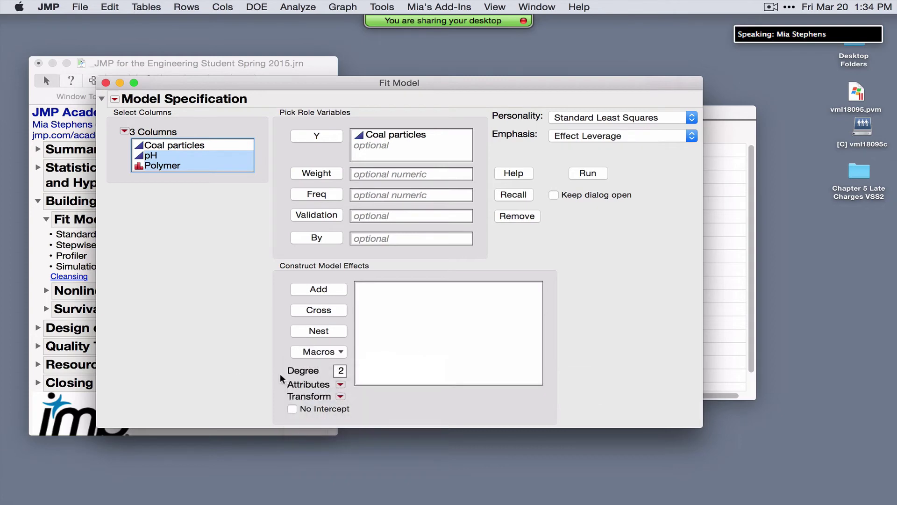
click(334, 357)
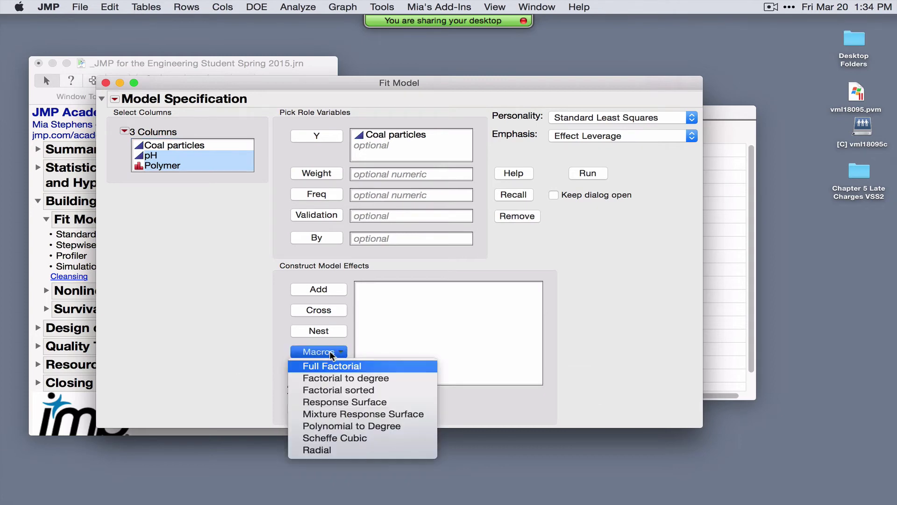
click(377, 378)
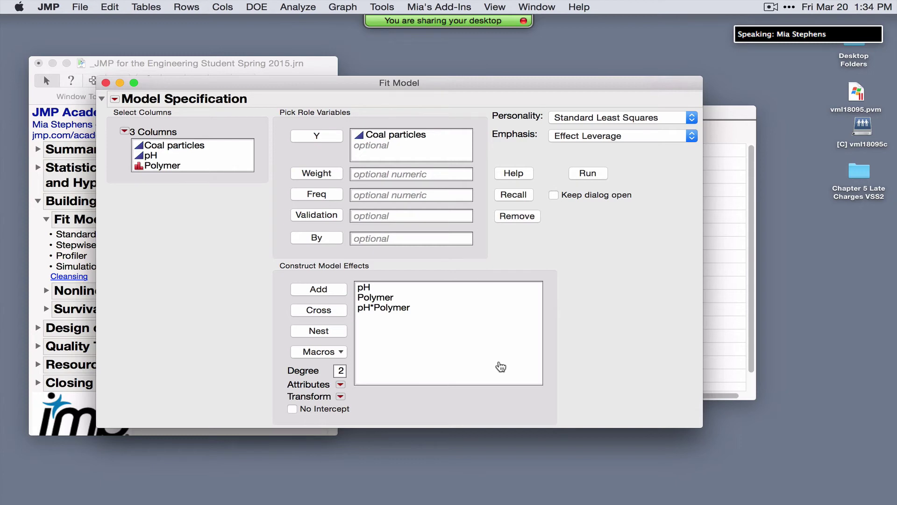
Keep the Standard Least Squares personality with Effect Leverage emphasis and run the model
click(340, 384)
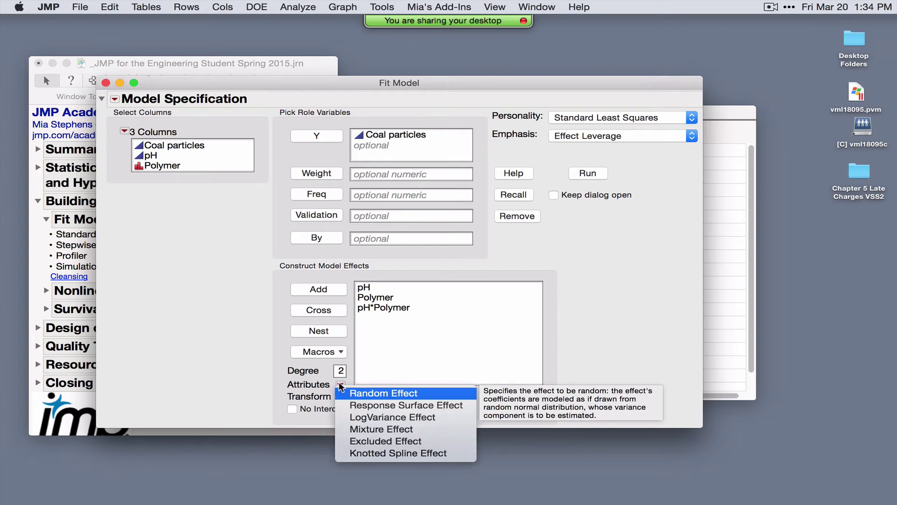
click(404, 325)
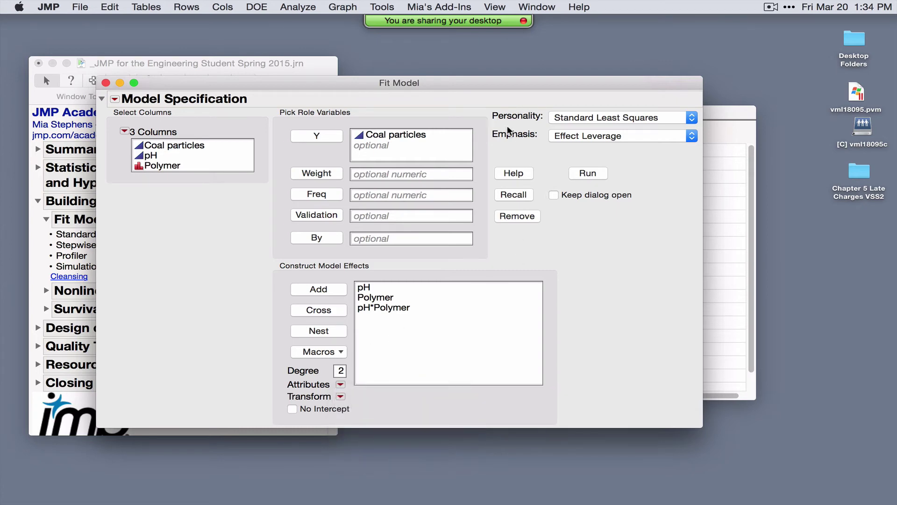
mouse_move(537, 112)
mouse_down()
mouse_move(488, 104)
mouse_move(488, 121)
mouse_move(505, 126)
mouse_up()
click(619, 121)
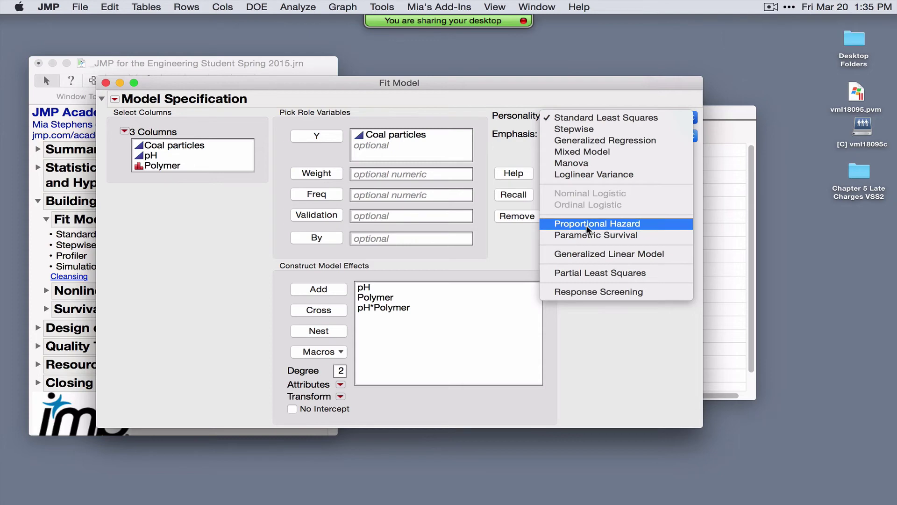
click(586, 124)
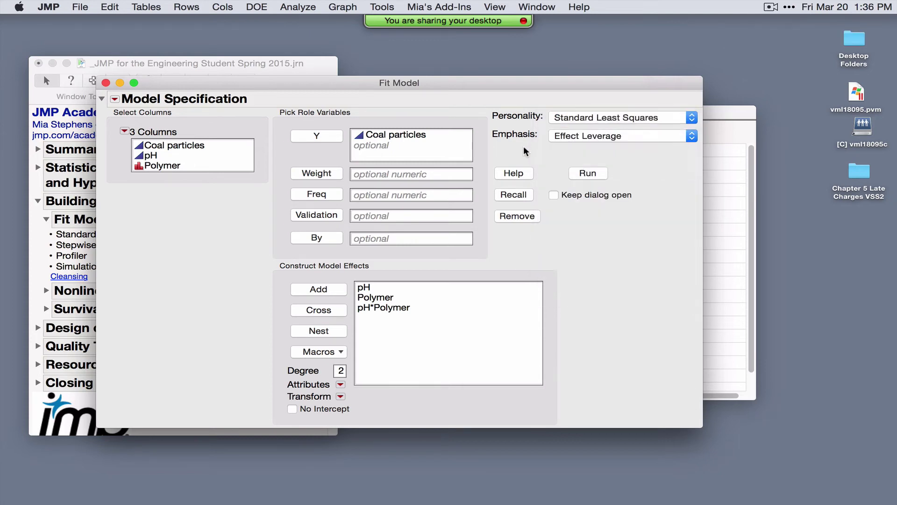
click(599, 176)
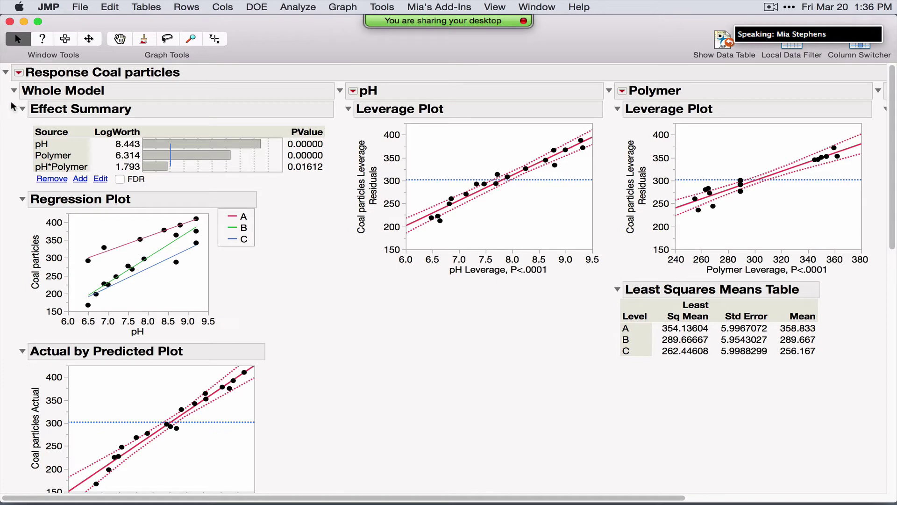
Examine the Effect Summary, Regression Plot and Actual by Predicted Plot in the Coal particles report
mouse_move(12, 103)
mouse_down()
mouse_move(6, 134)
mouse_move(27, 179)
mouse_move(132, 195)
mouse_move(300, 181)
mouse_move(331, 152)
mouse_move(340, 119)
mouse_move(330, 98)
mouse_move(296, 92)
mouse_move(11, 106)
mouse_up()
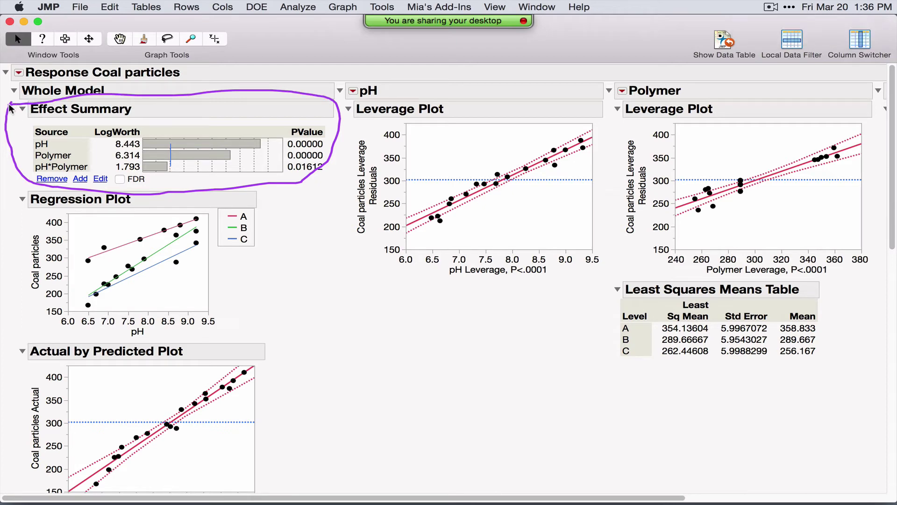
drag(287, 178, 335, 181)
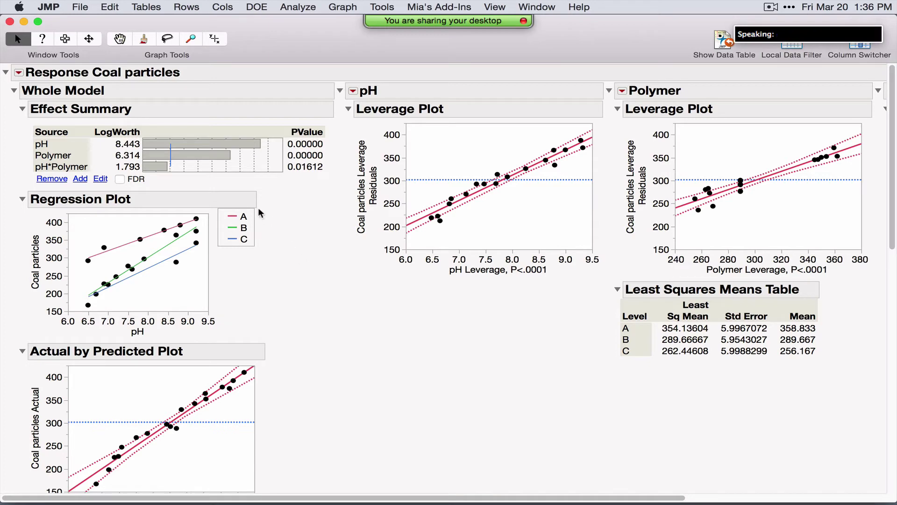
mouse_move(259, 210)
mouse_down()
mouse_move(263, 245)
mouse_move(277, 215)
mouse_up()
mouse_move(282, 291)
mouse_down()
mouse_move(254, 328)
mouse_move(236, 325)
mouse_up()
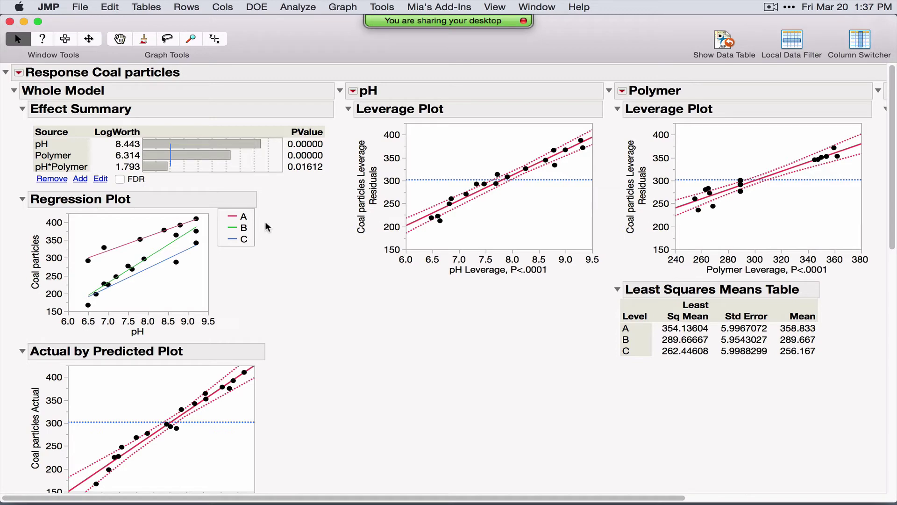
scroll(383, 360, down, 5)
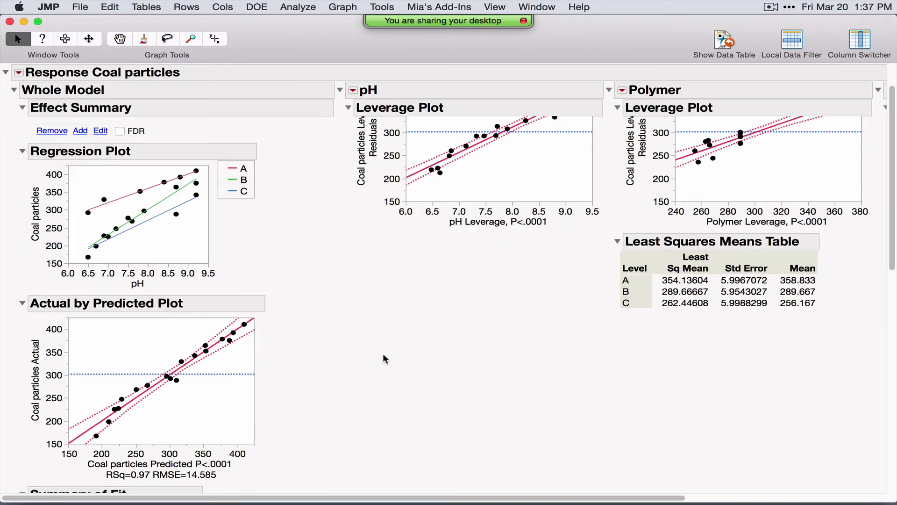
Examine the Summary of Fit, Analysis of Variance, Parameter Estimates and Effect Tests tables of the Coal particles model
scroll(384, 359, down, 5)
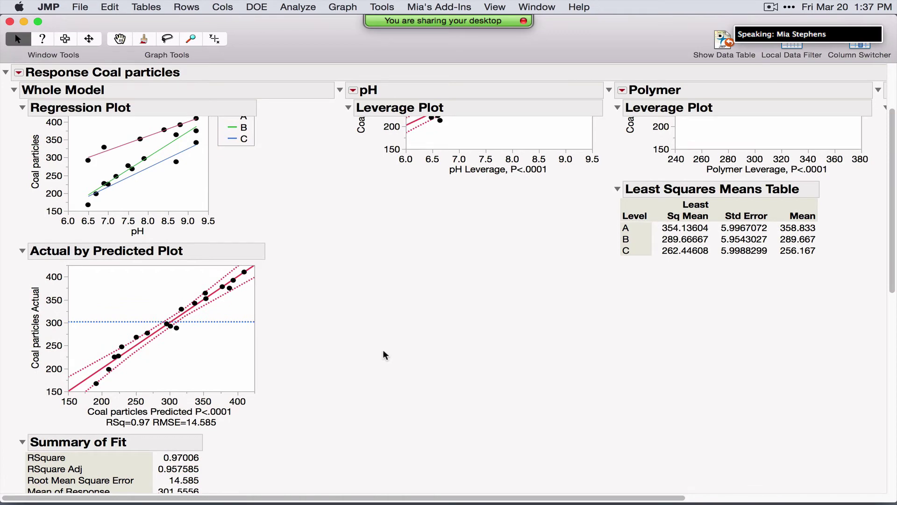
scroll(383, 351, down, 2)
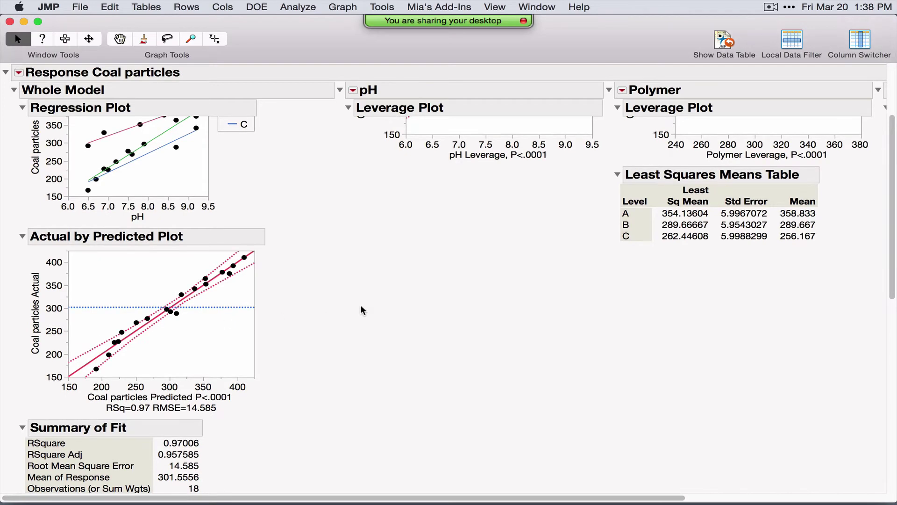
scroll(360, 304, down, 4)
scroll(360, 305, down, 8)
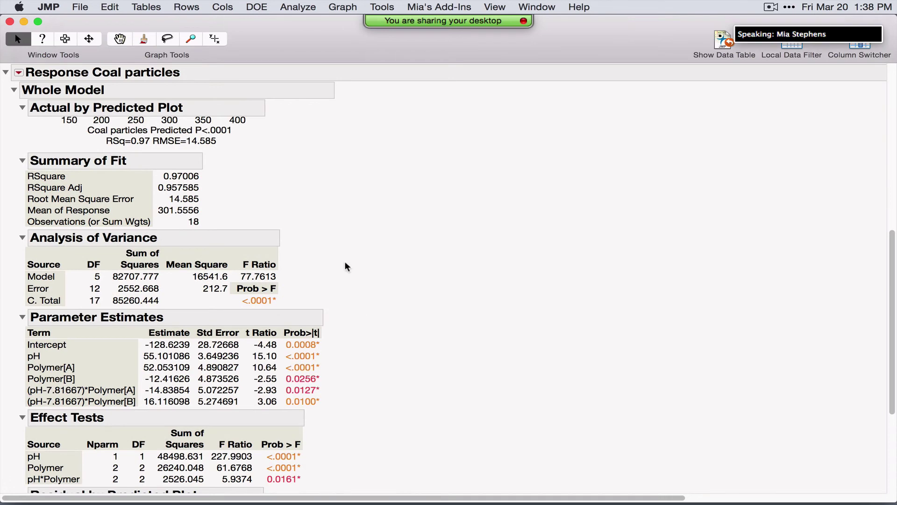
mouse_move(291, 240)
mouse_down()
mouse_move(313, 262)
mouse_move(299, 301)
mouse_up()
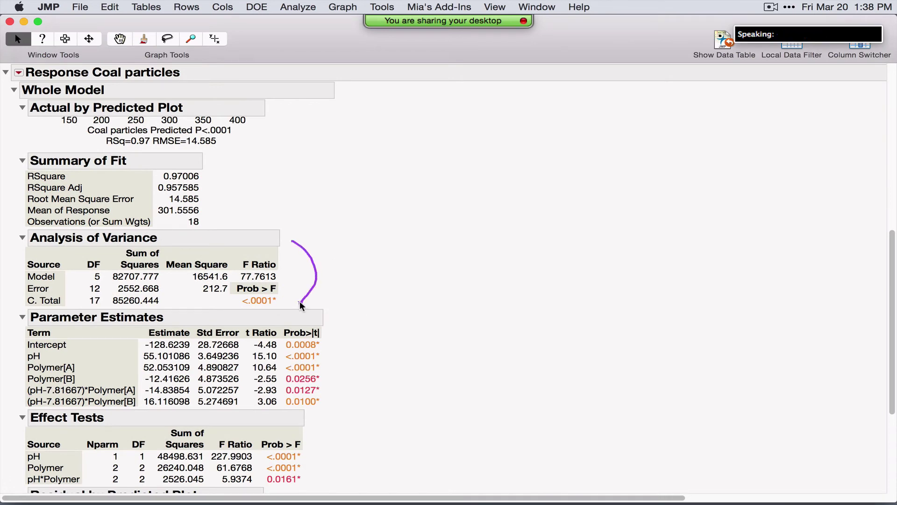
scroll(423, 315, down, 2)
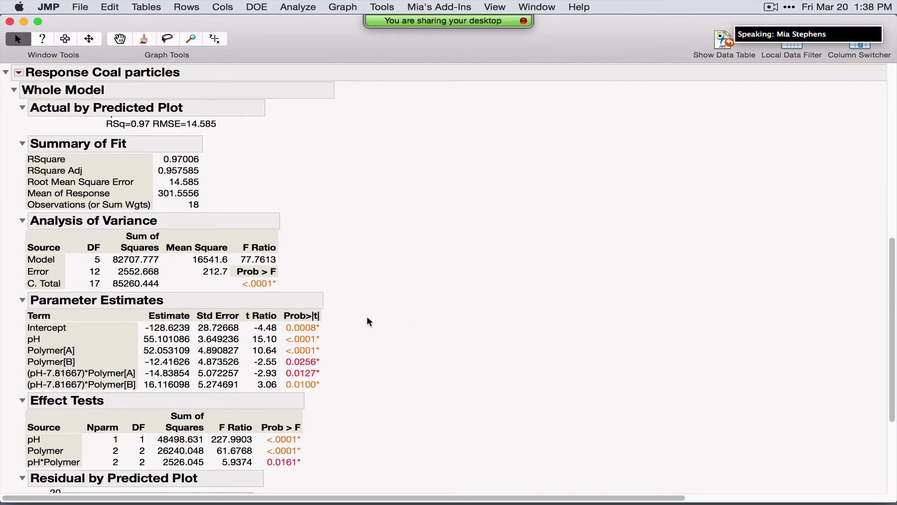
drag(338, 322, 360, 380)
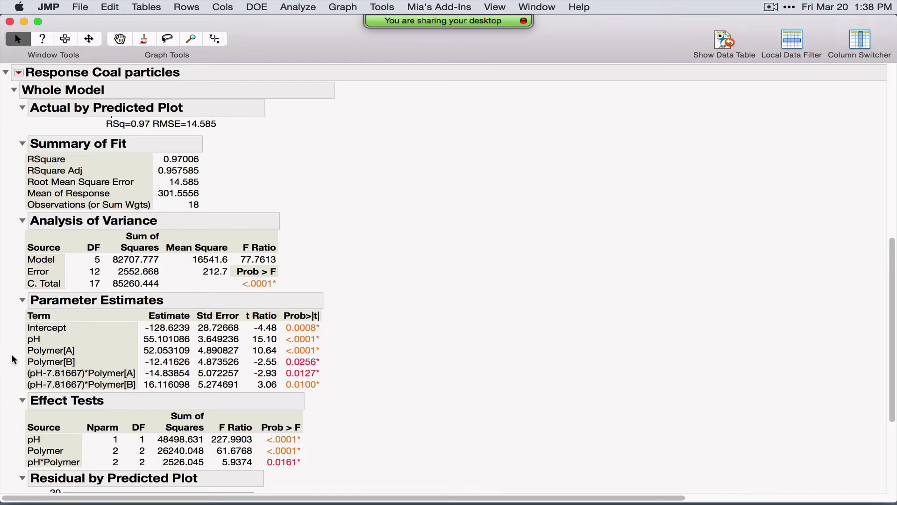
drag(11, 355, 68, 359)
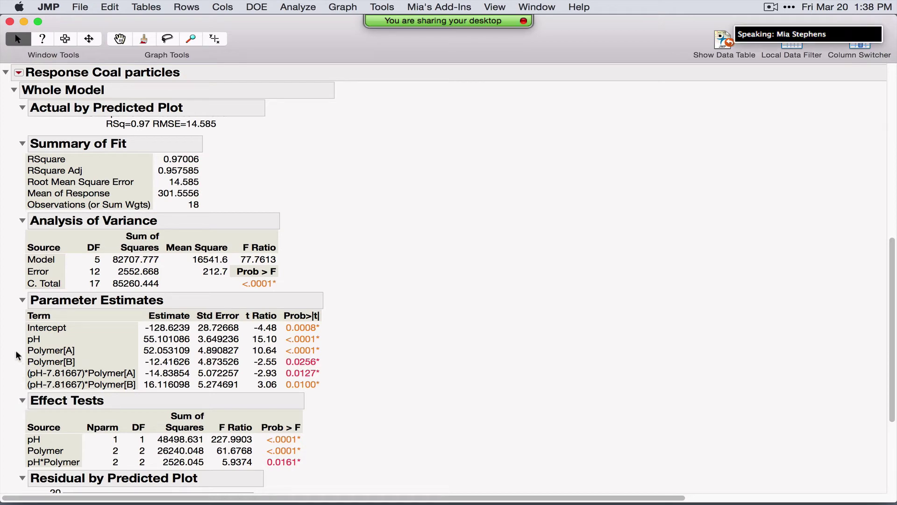
Show the prediction expression in the Coal particles report, review its intercept, pH and Polymer terms, and collapse that section
click(19, 73)
mouse_move(22, 83)
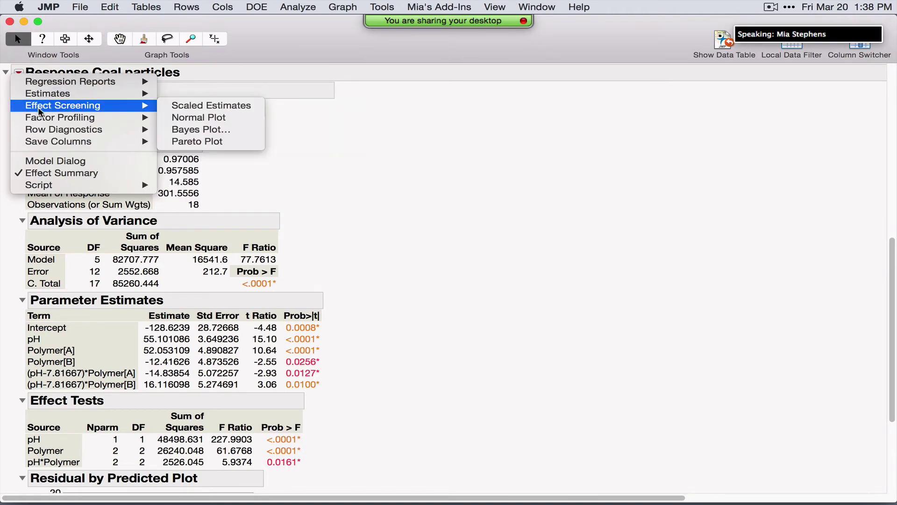
mouse_move(42, 96)
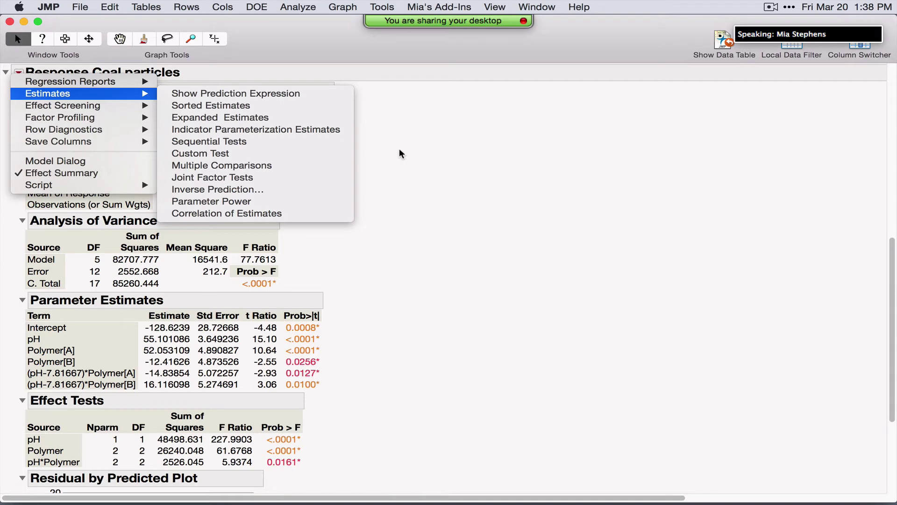
click(242, 95)
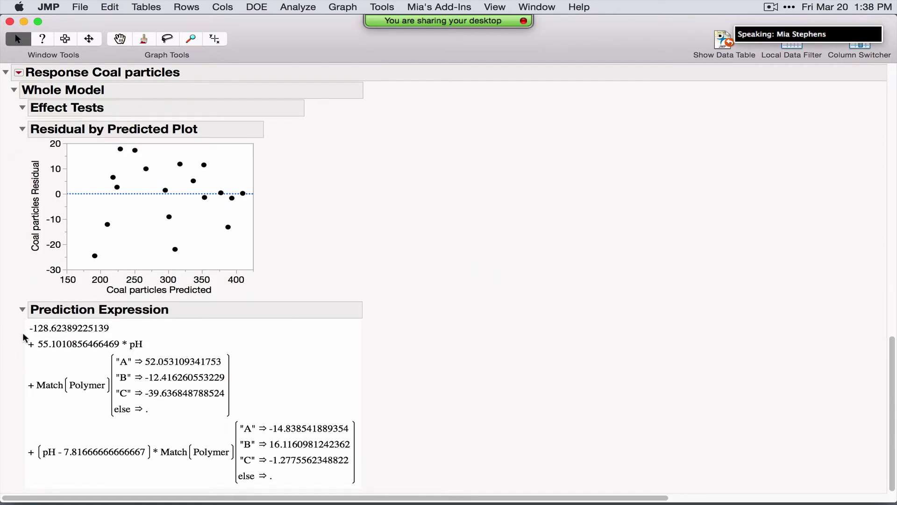
drag(22, 336, 119, 332)
drag(46, 352, 116, 350)
drag(40, 394, 91, 393)
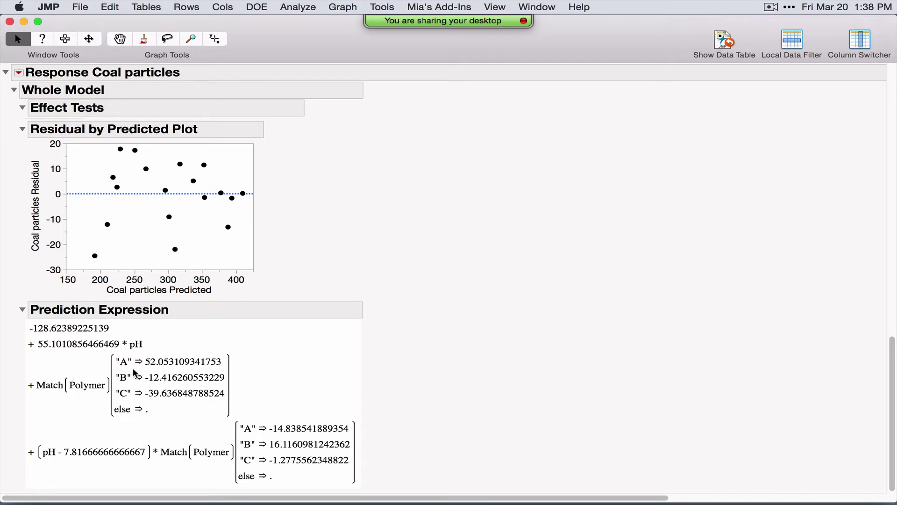
drag(145, 369, 174, 370)
drag(141, 383, 168, 387)
click(23, 312)
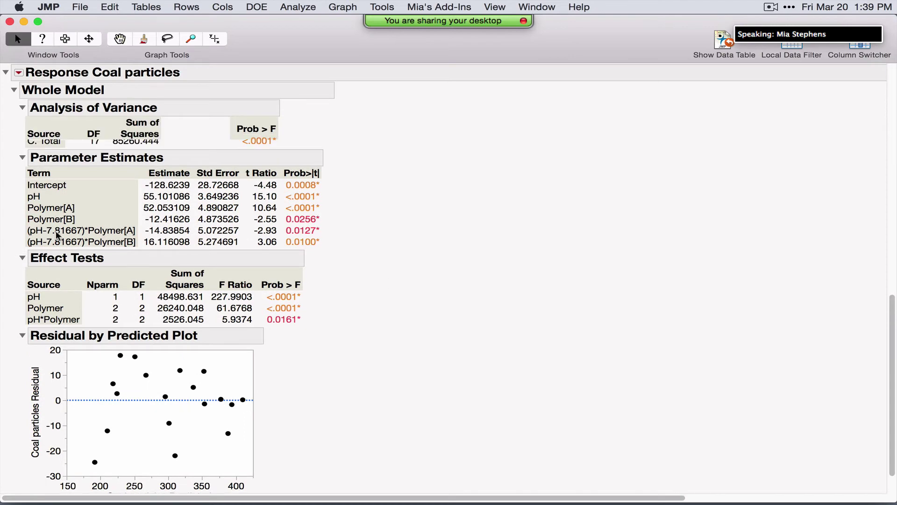
Collapse the Parameter Estimates and Effect Tests sections after reviewing the interaction terms, and examine the Residual by Predicted Plot
mouse_move(20, 221)
mouse_down()
mouse_move(24, 249)
mouse_move(173, 262)
mouse_move(330, 252)
mouse_move(334, 234)
mouse_move(322, 222)
mouse_move(159, 210)
mouse_move(15, 226)
mouse_up()
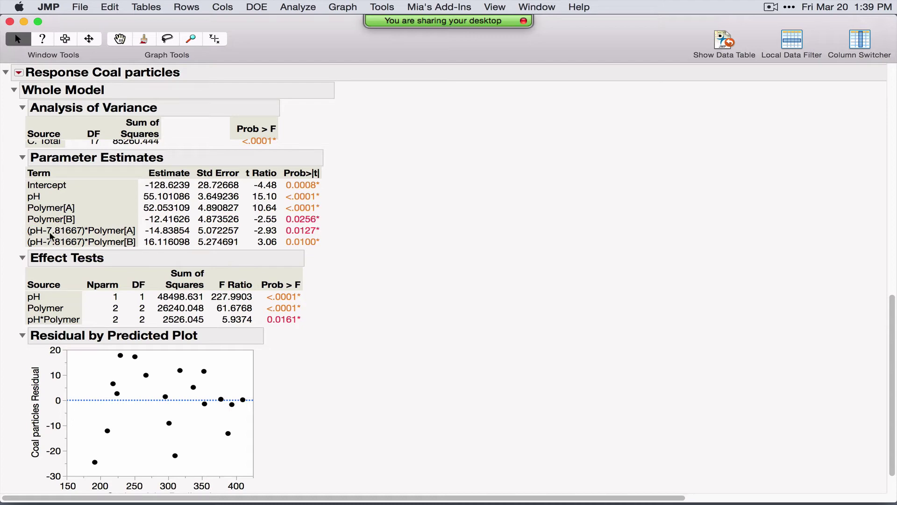
mouse_move(80, 238)
mouse_down()
mouse_move(50, 237)
mouse_move(80, 238)
mouse_up()
click(21, 158)
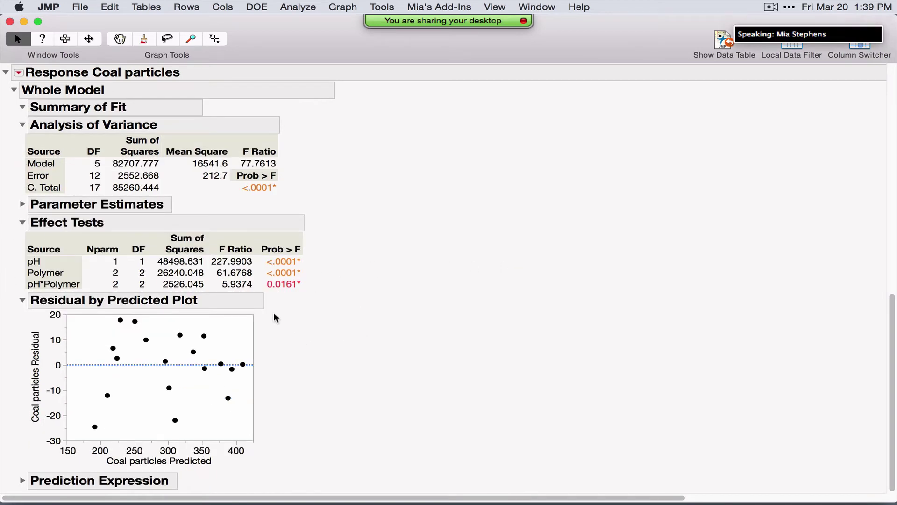
mouse_move(274, 313)
mouse_down()
mouse_move(298, 414)
mouse_move(282, 442)
mouse_up()
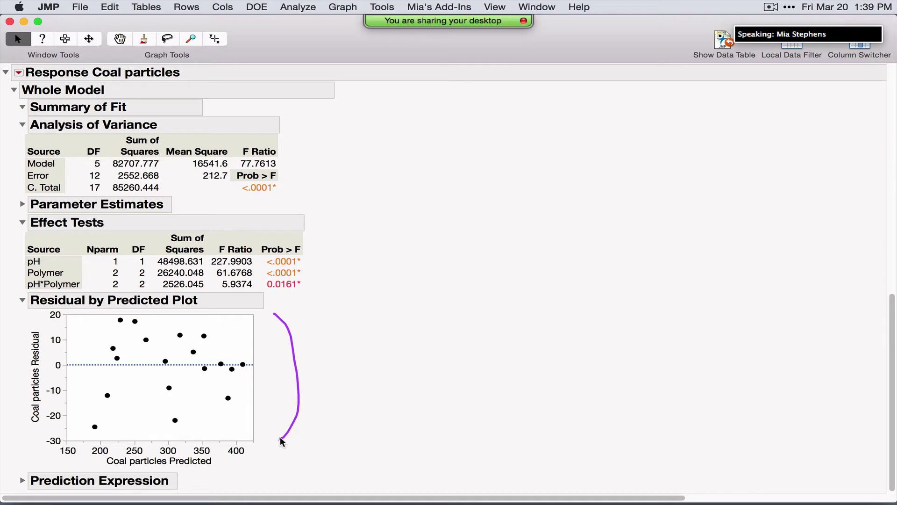
click(22, 222)
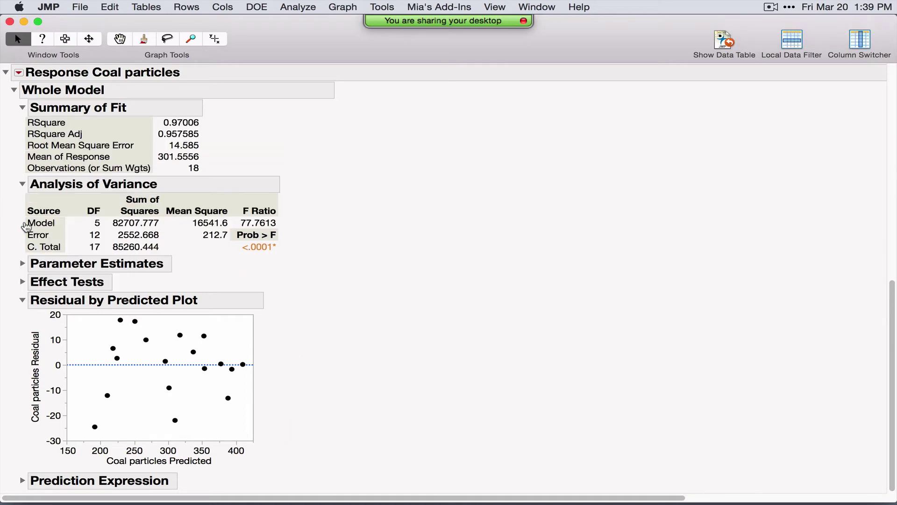
Add the Prediction Profiler to the report, collapse the Residual by Predicted Plot, and expand Parameter Estimates to review the pH term
click(18, 74)
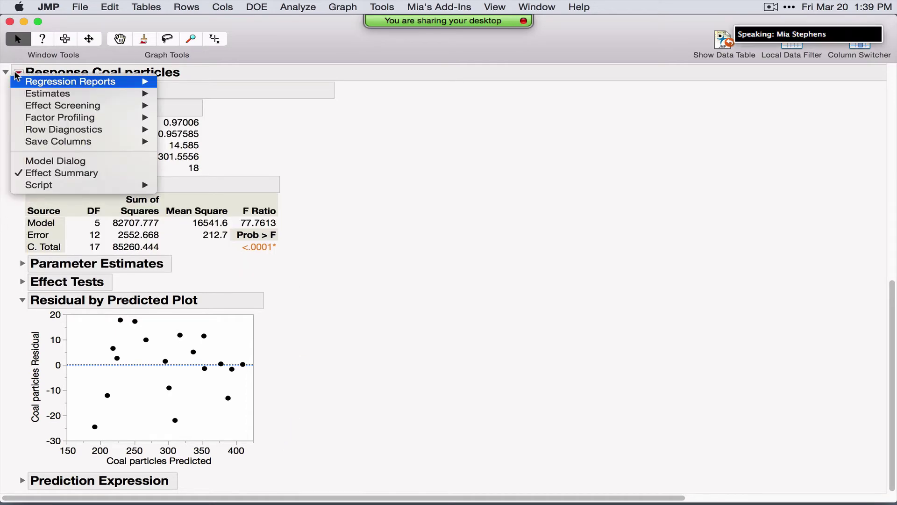
mouse_move(64, 119)
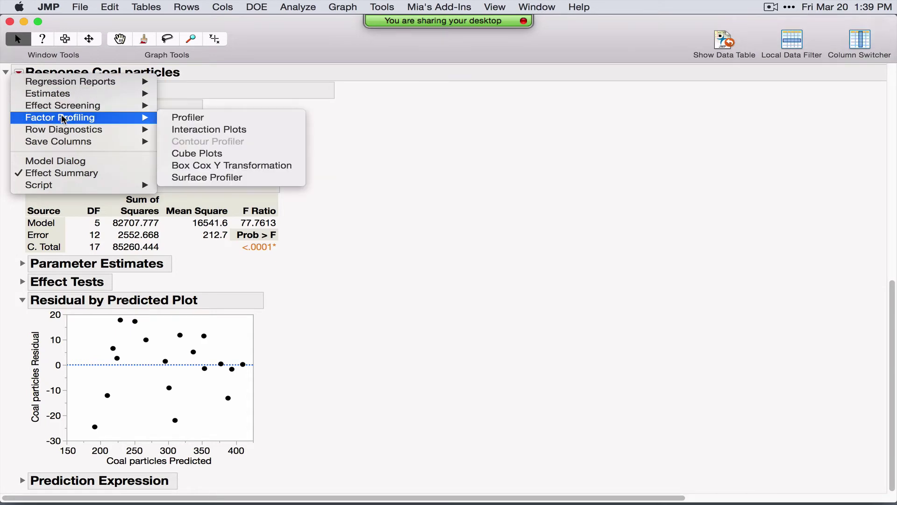
click(219, 121)
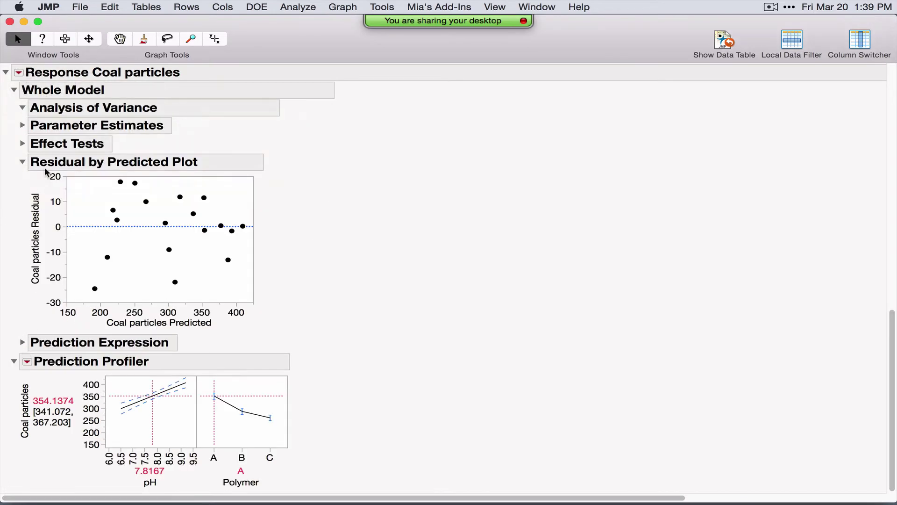
click(23, 162)
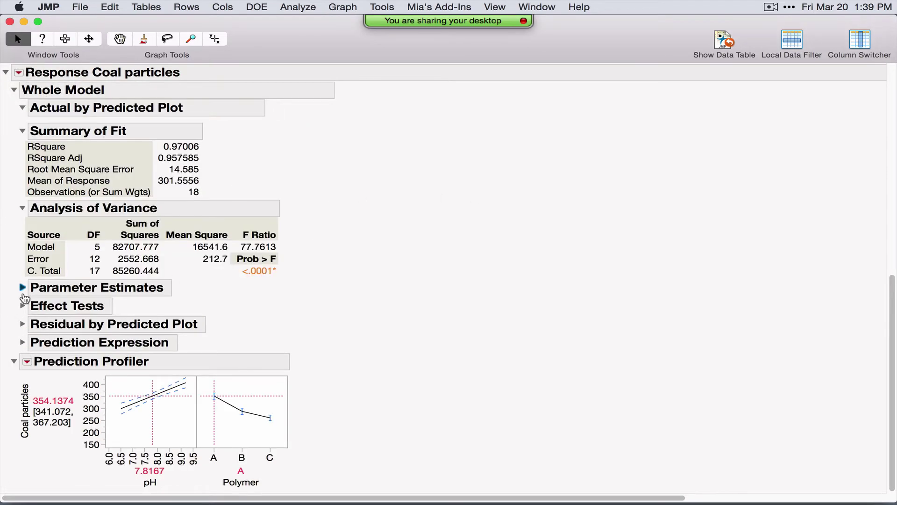
click(23, 289)
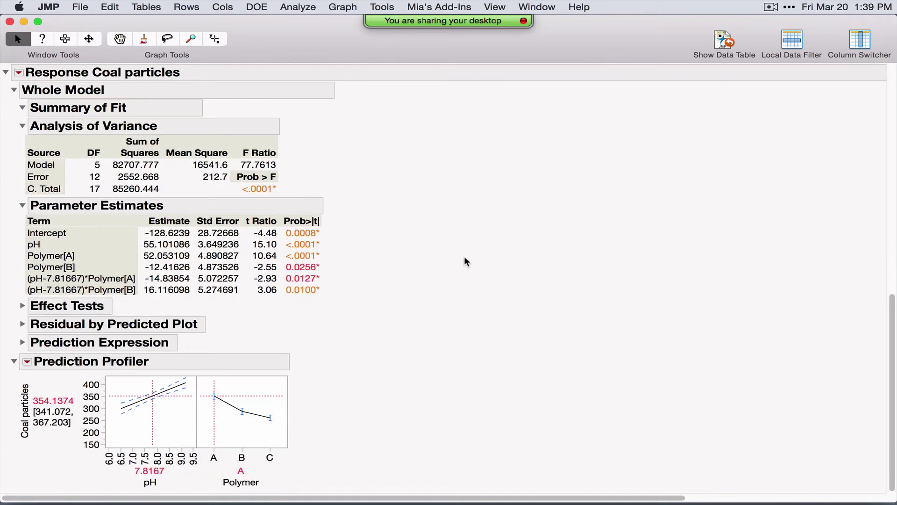
drag(281, 250, 294, 250)
drag(141, 251, 189, 255)
In the Prediction Profiler, set pH to 6.7, switch Polymer to B, and return it to A
drag(152, 436, 125, 436)
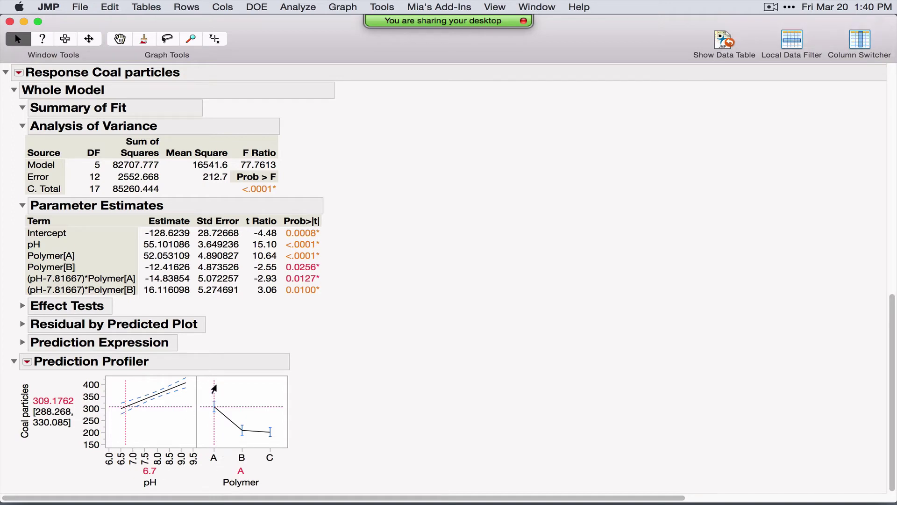
mouse_move(214, 389)
mouse_down()
mouse_move(261, 401)
mouse_move(221, 396)
mouse_up()
drag(223, 396, 242, 403)
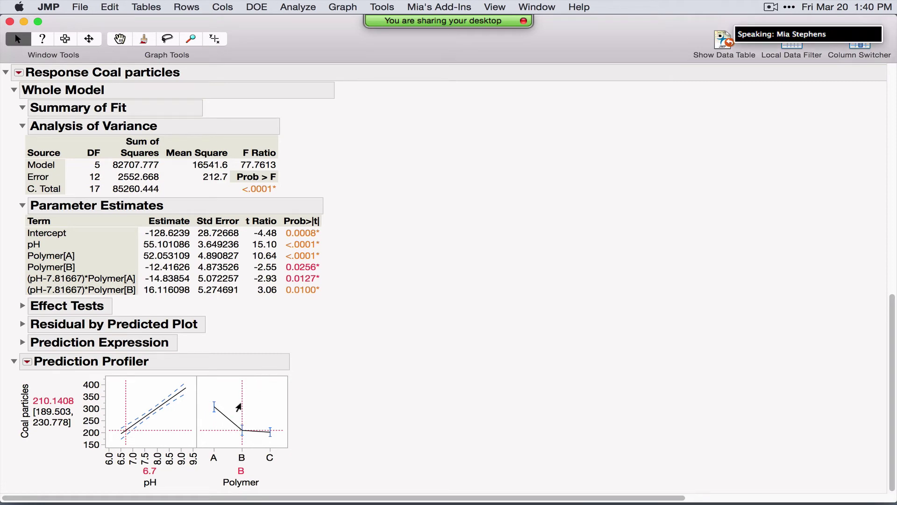
click(215, 409)
Compare the profiler's predictions for Polymer A at pH 9.2 and pH 6.5, leaving pH at 9.2
drag(124, 430, 187, 426)
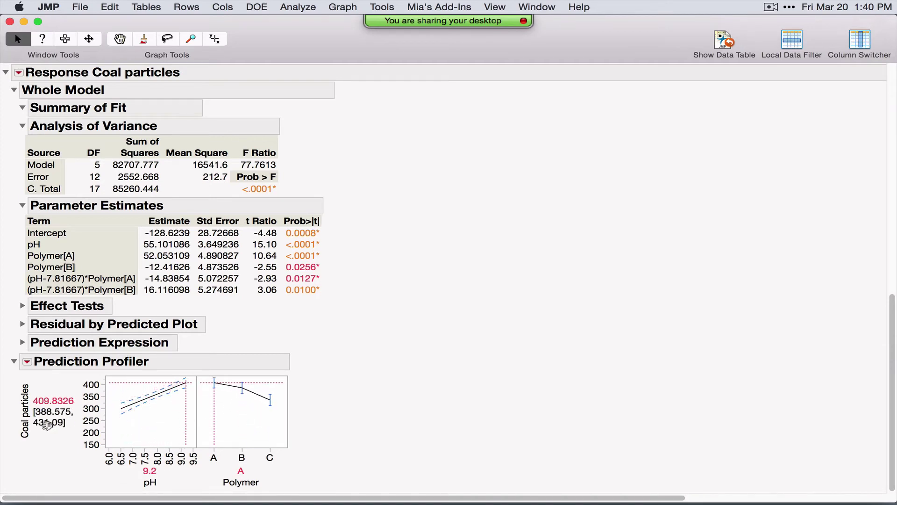
drag(182, 430, 128, 440)
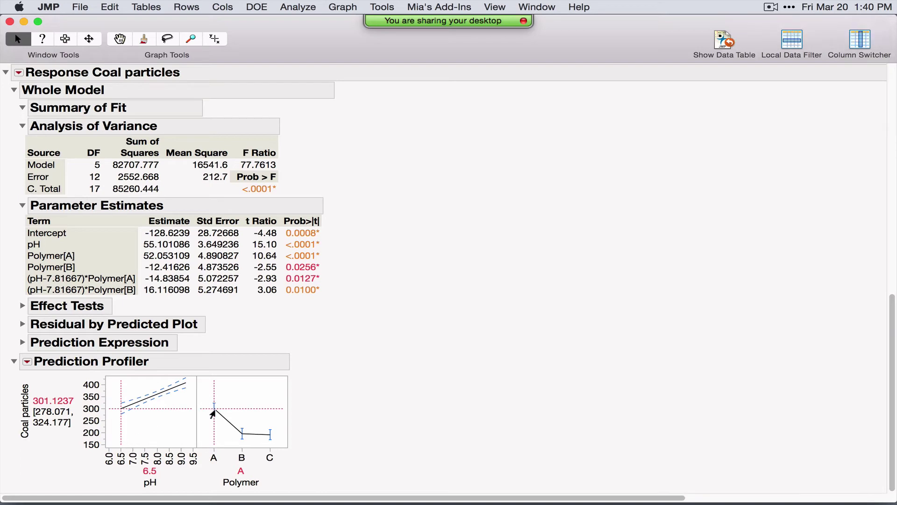
drag(120, 439, 191, 430)
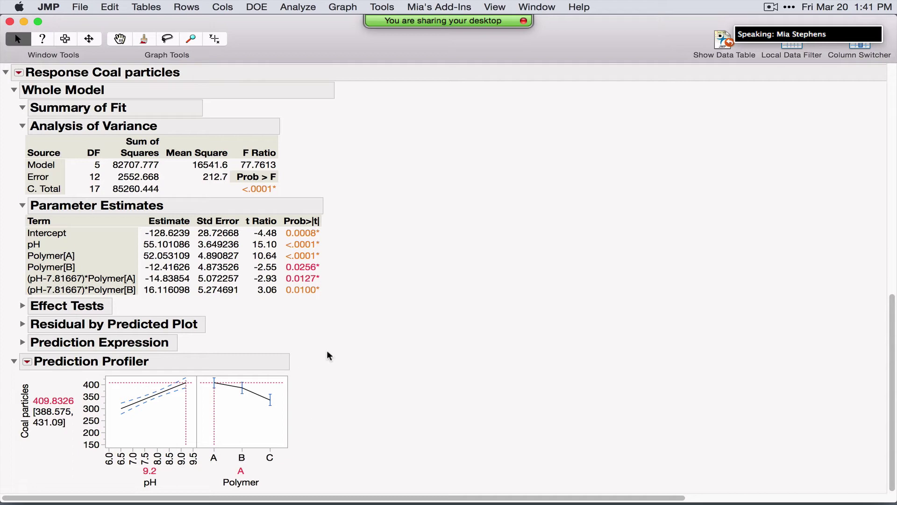
Try the Simulator in the Prediction Profiler with pH set to Random, and switch the Simulator off again
click(27, 362)
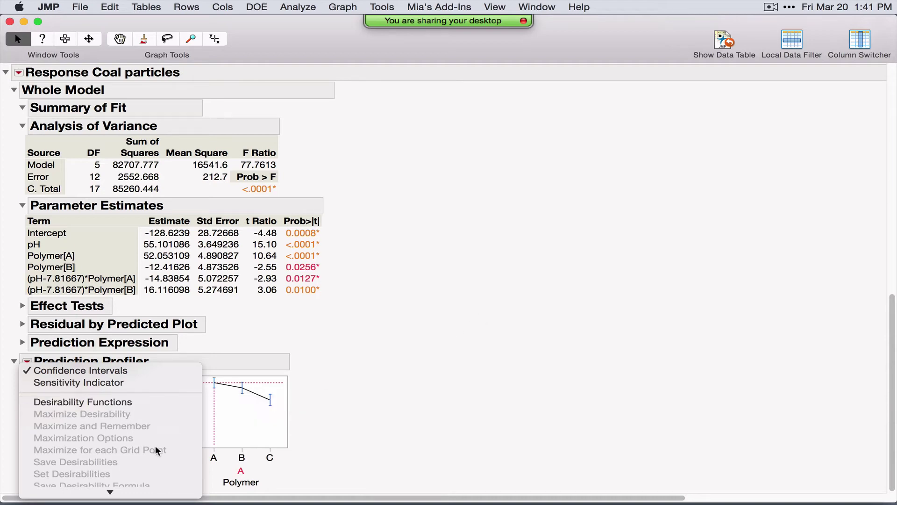
mouse_move(105, 496)
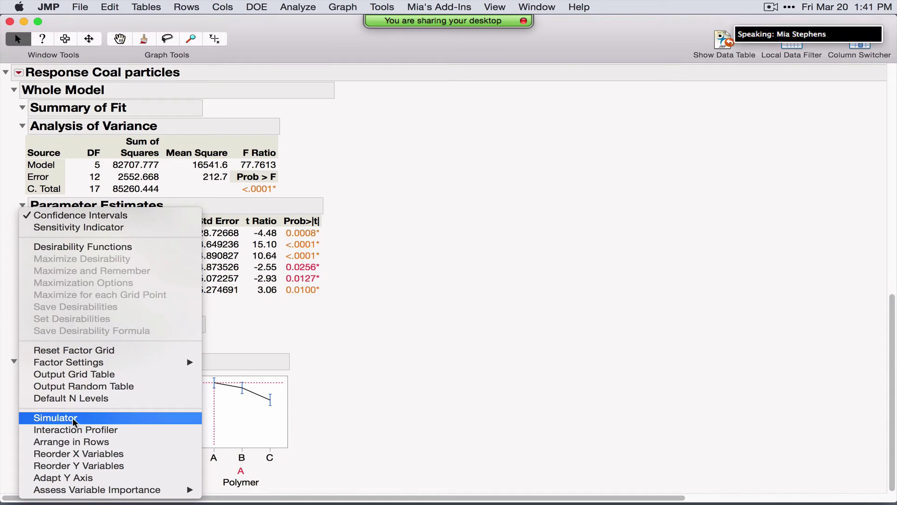
click(72, 416)
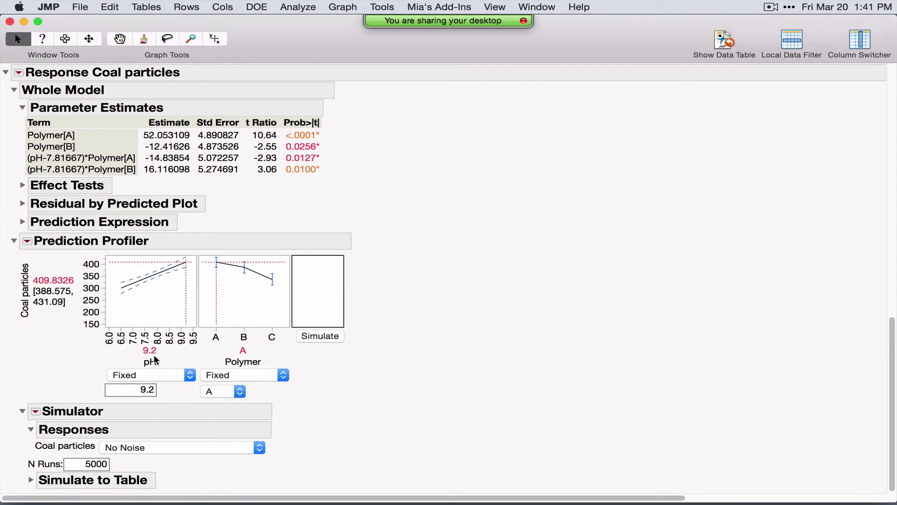
click(179, 376)
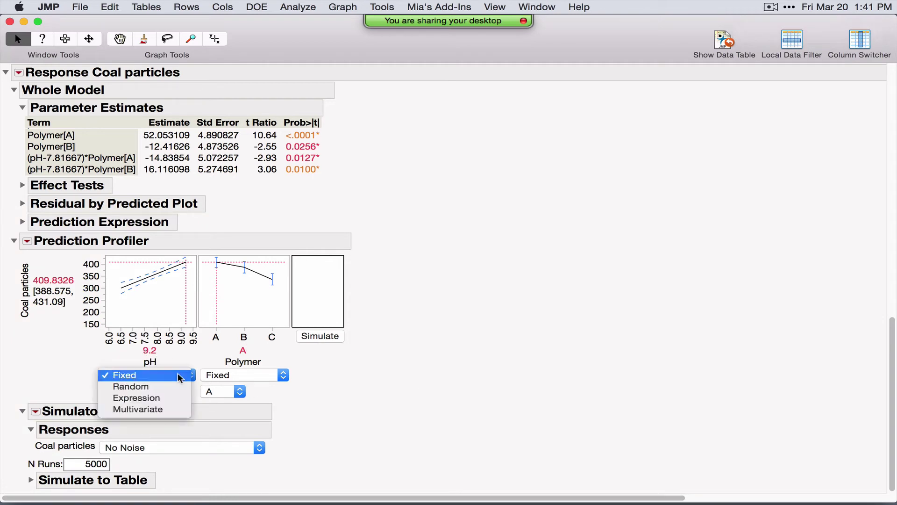
click(173, 386)
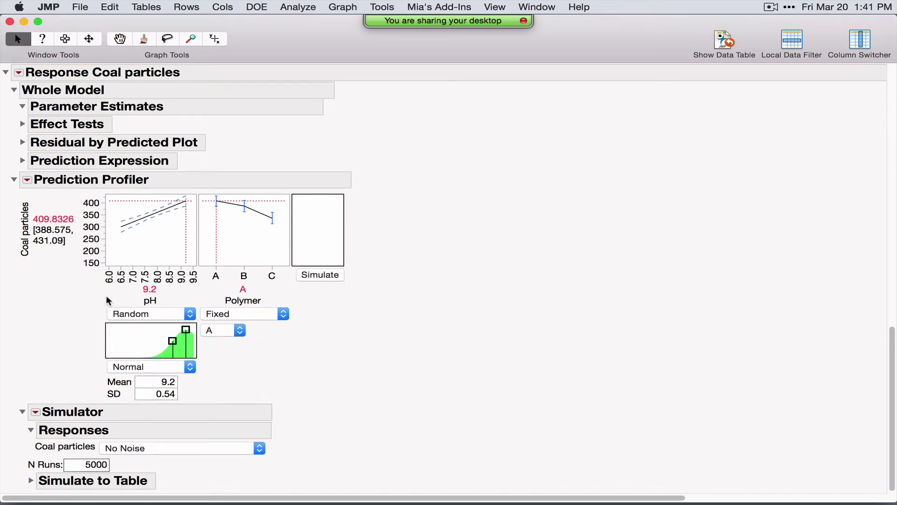
click(27, 180)
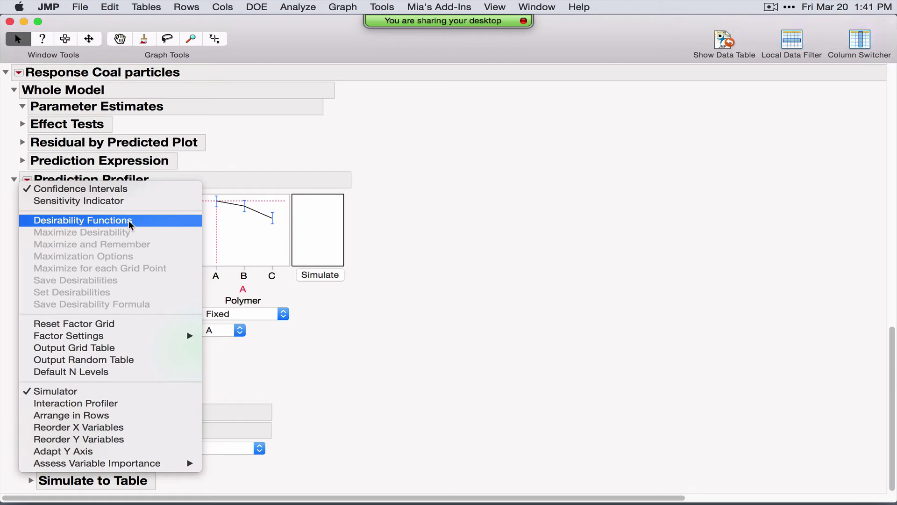
click(82, 392)
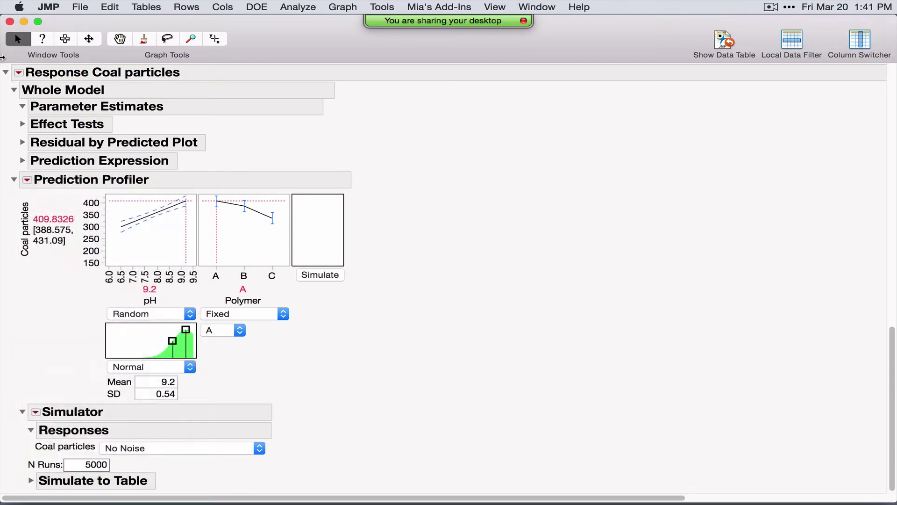
Close the Coal particles model report and bring the Cleansing data table to the front
click(10, 22)
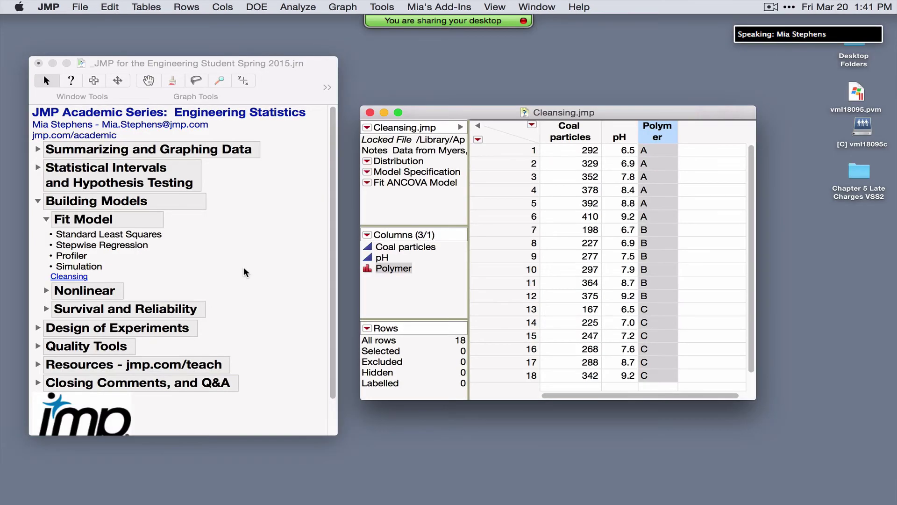
click(47, 221)
click(432, 116)
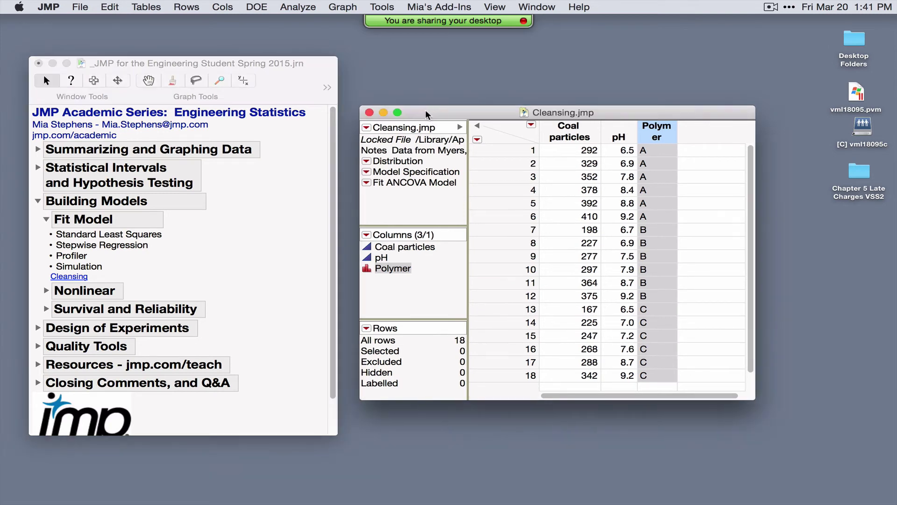
Close the Cleansing data table and switch the journal from the Fit Model section to the Nonlinear section
click(370, 113)
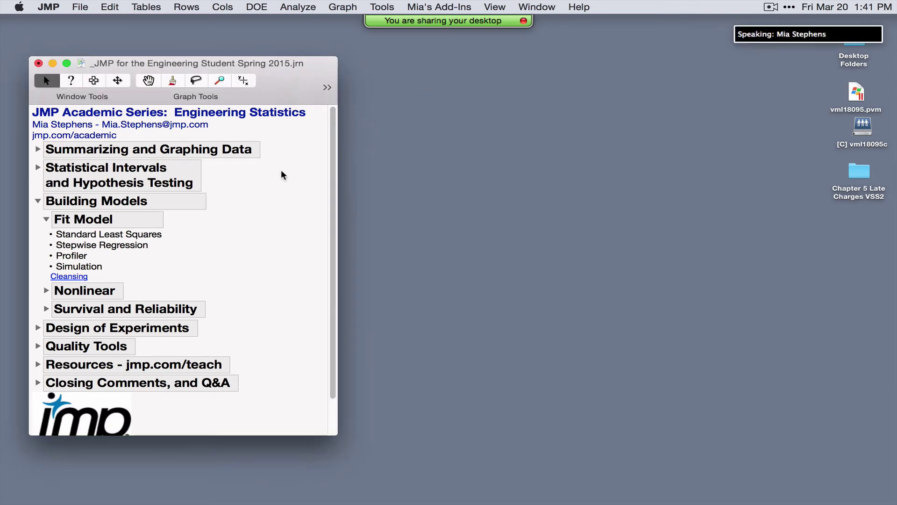
click(47, 220)
click(46, 238)
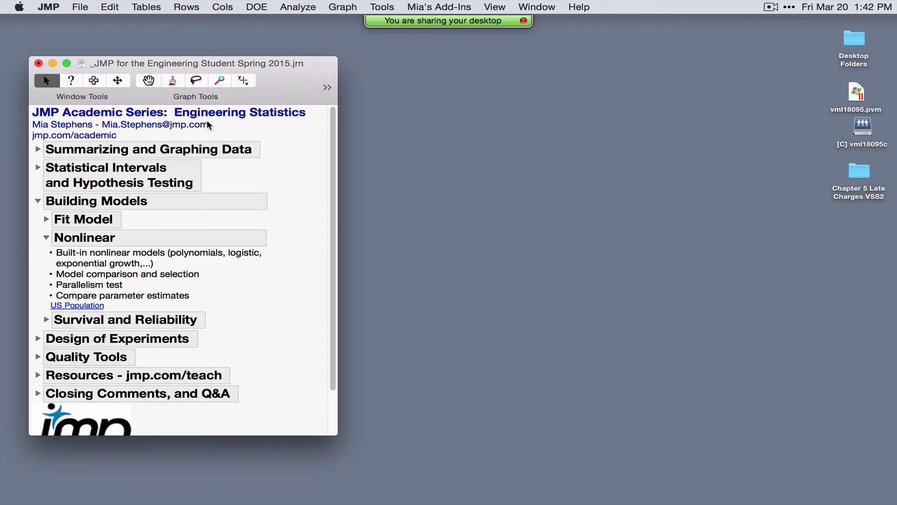
click(286, 9)
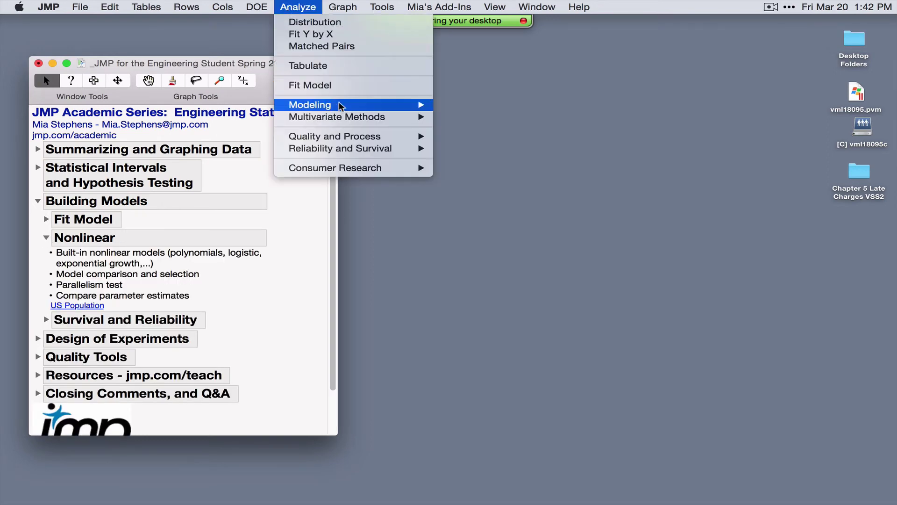
mouse_move(322, 105)
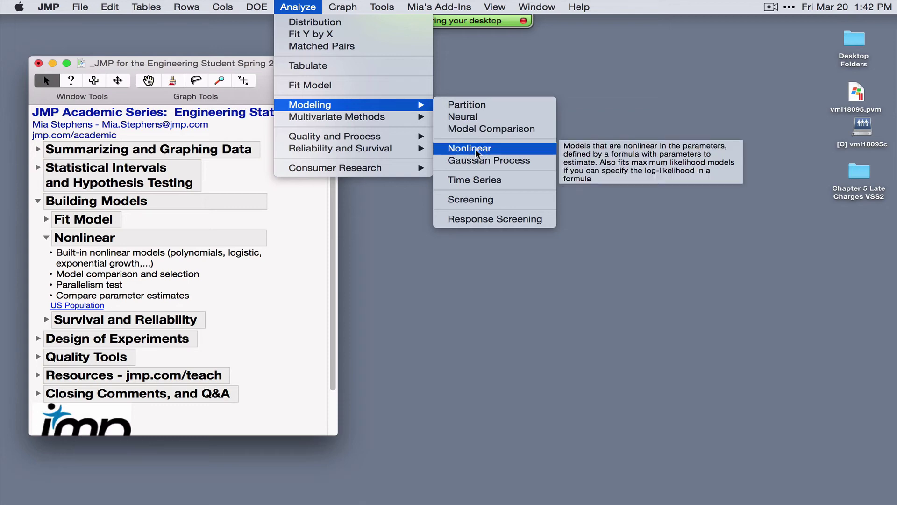
click(266, 269)
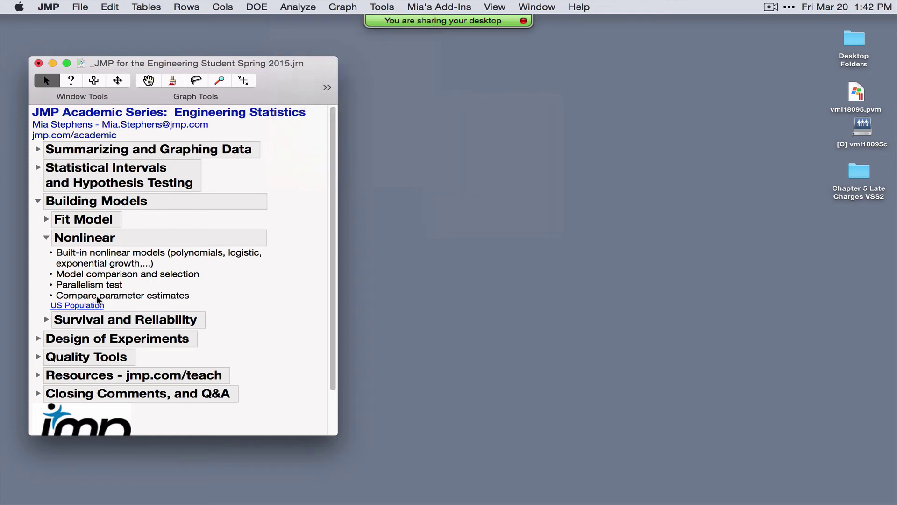
Open the US Population data table from the journal and position it beside the journal
click(75, 305)
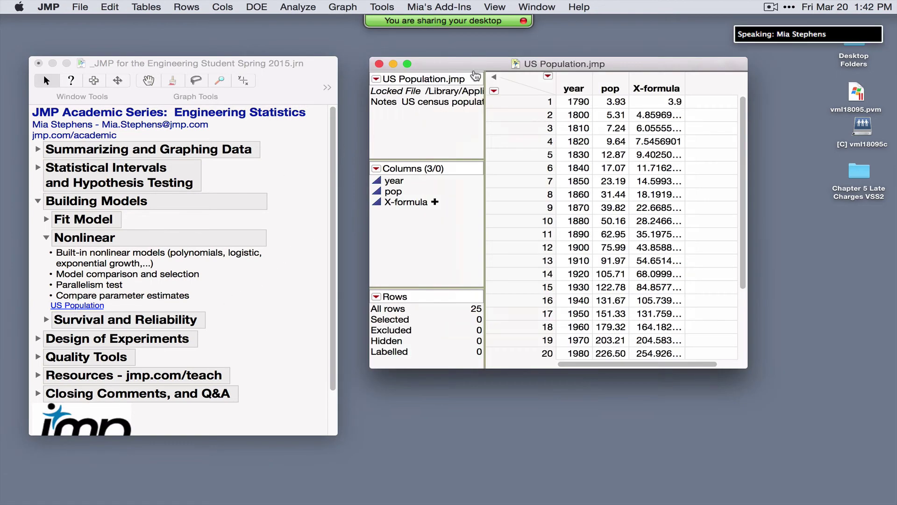
drag(473, 70, 459, 104)
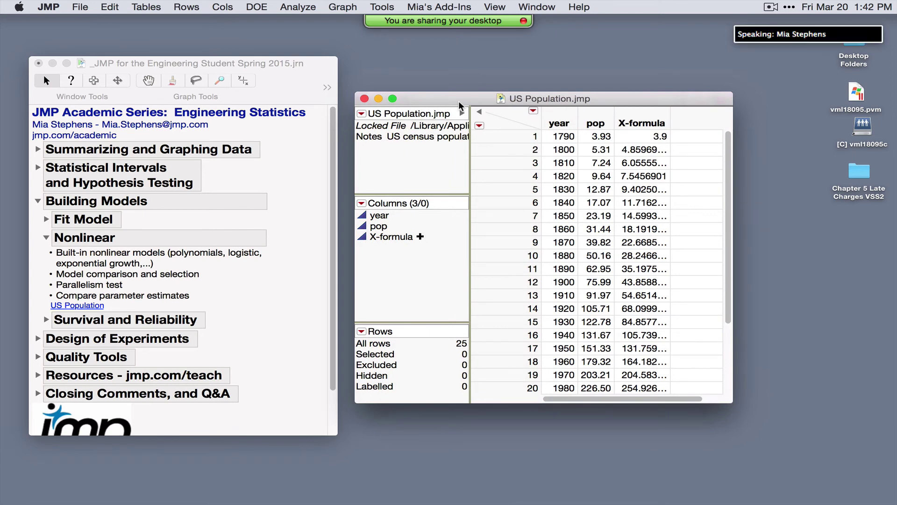
mouse_move(459, 105)
mouse_down()
mouse_move(452, 99)
mouse_move(459, 97)
mouse_up()
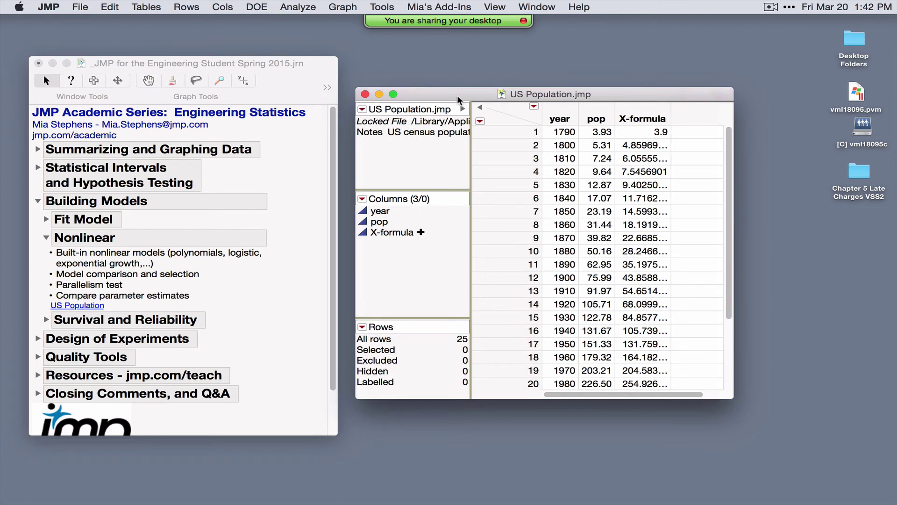
Launch the Nonlinear platform for US Population and arrange its launch dialog beside the data table
click(298, 7)
mouse_move(344, 104)
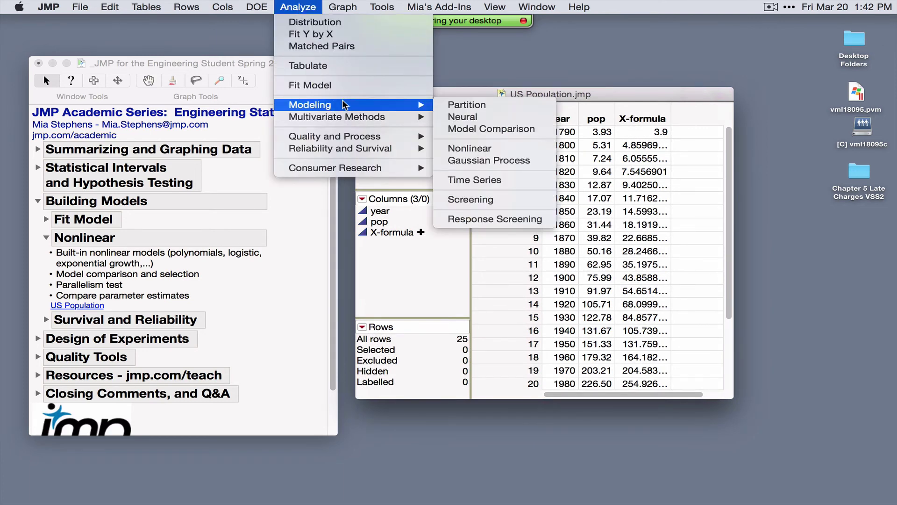
click(477, 147)
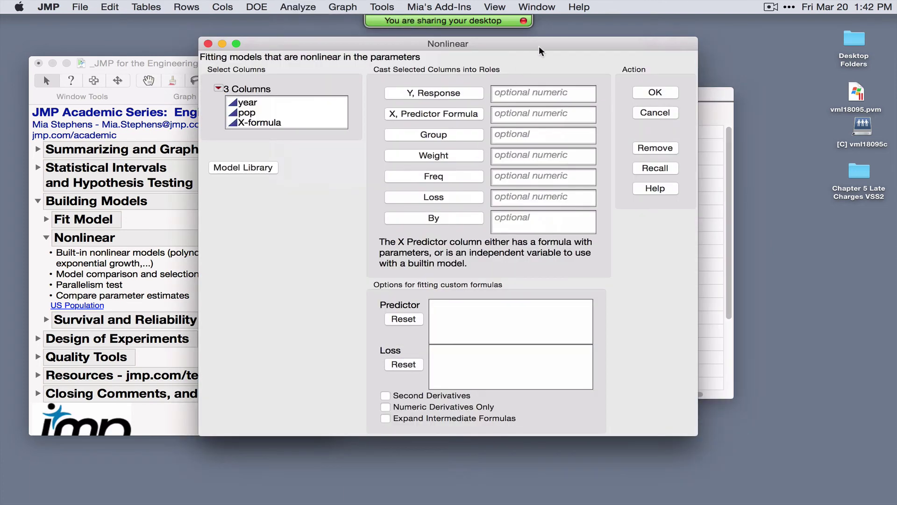
drag(539, 46, 390, 64)
drag(576, 94, 680, 117)
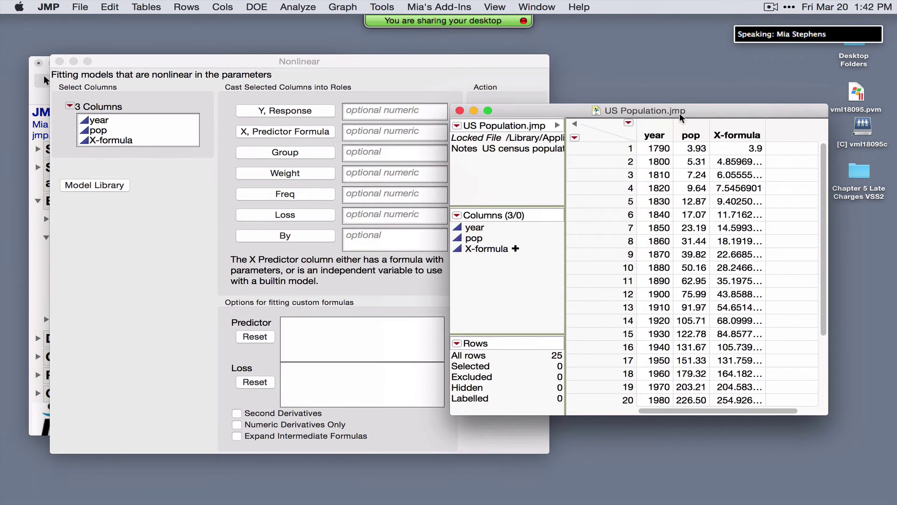
click(363, 61)
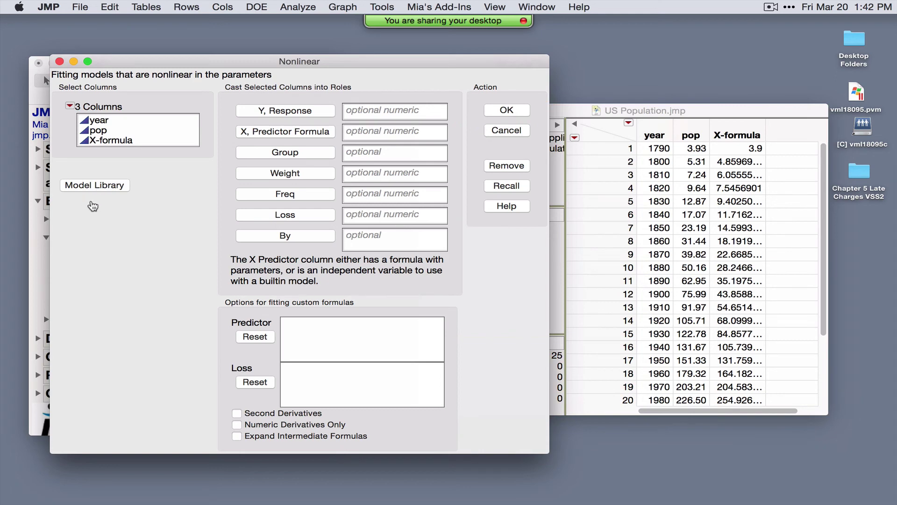
Open the Nonlinear Model Library and display the formula of the Bioassay 5PL Grouped model
mouse_move(87, 201)
mouse_down()
mouse_move(150, 206)
mouse_move(155, 169)
mouse_move(103, 164)
mouse_move(49, 185)
mouse_move(52, 201)
mouse_move(110, 209)
mouse_move(169, 201)
mouse_up()
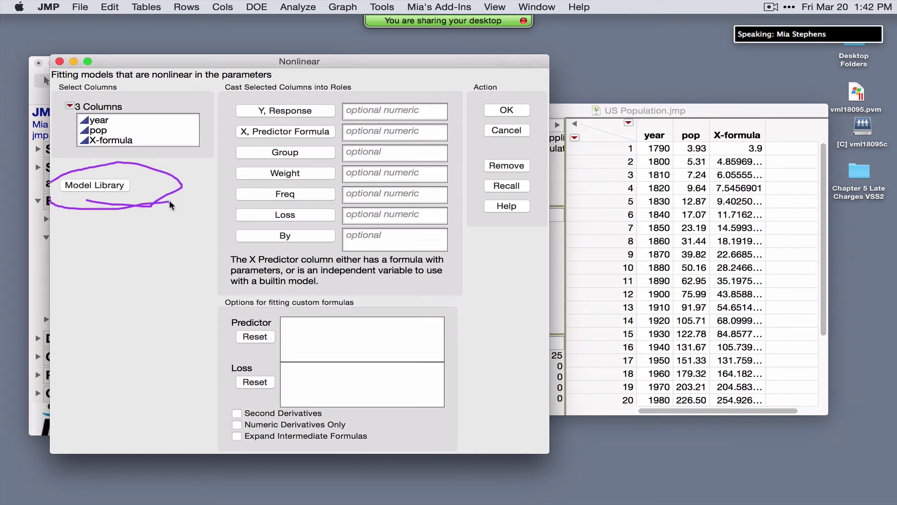
click(115, 185)
drag(169, 77, 226, 152)
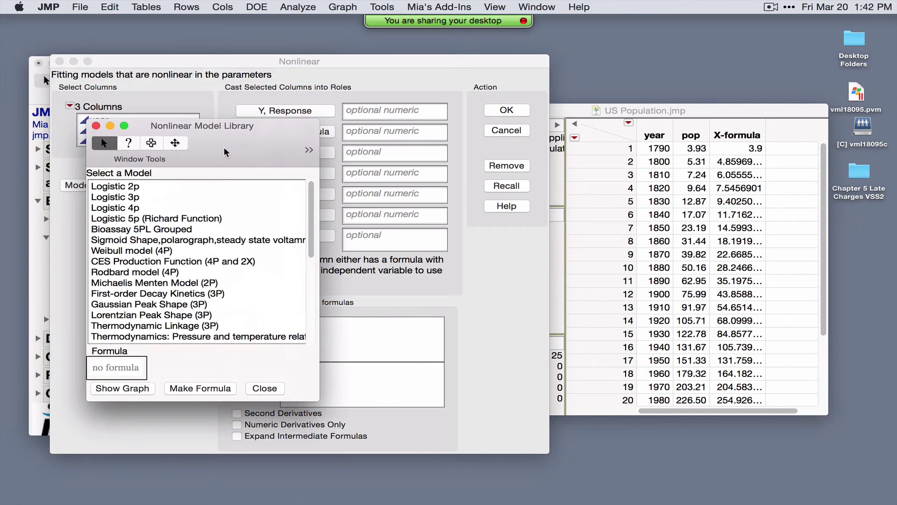
click(124, 229)
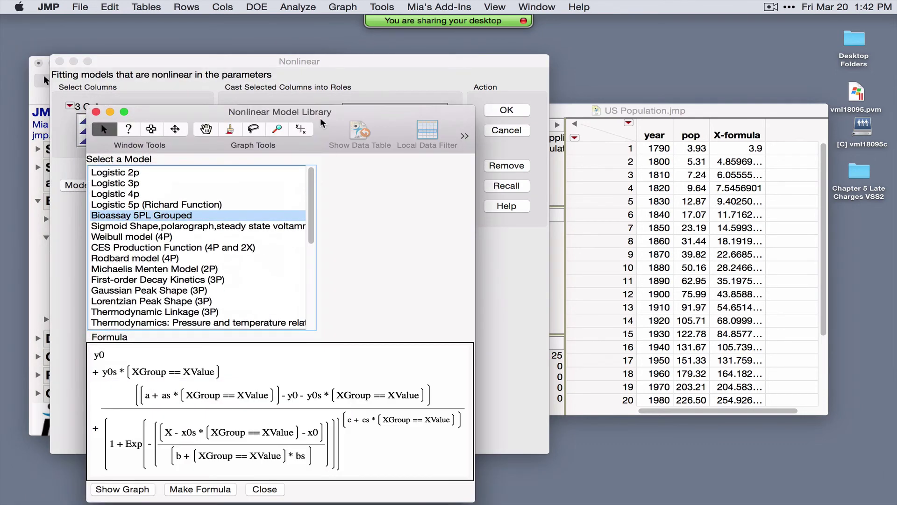
drag(324, 117, 290, 49)
Preview the Bioassay 5PL Grouped graph, try x0 at 5.333, and leave the model library for the Nonlinear launch dialog
click(106, 420)
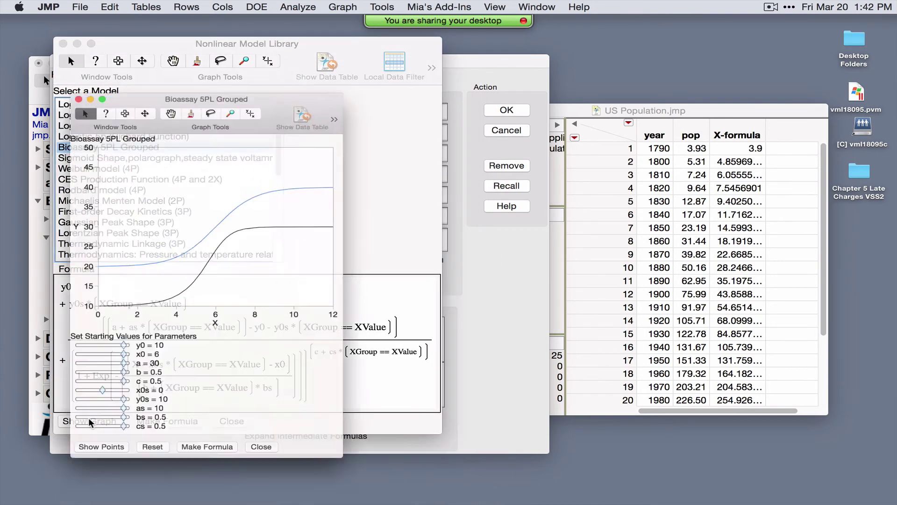
mouse_move(109, 370)
mouse_down()
mouse_move(89, 371)
mouse_move(111, 373)
mouse_up()
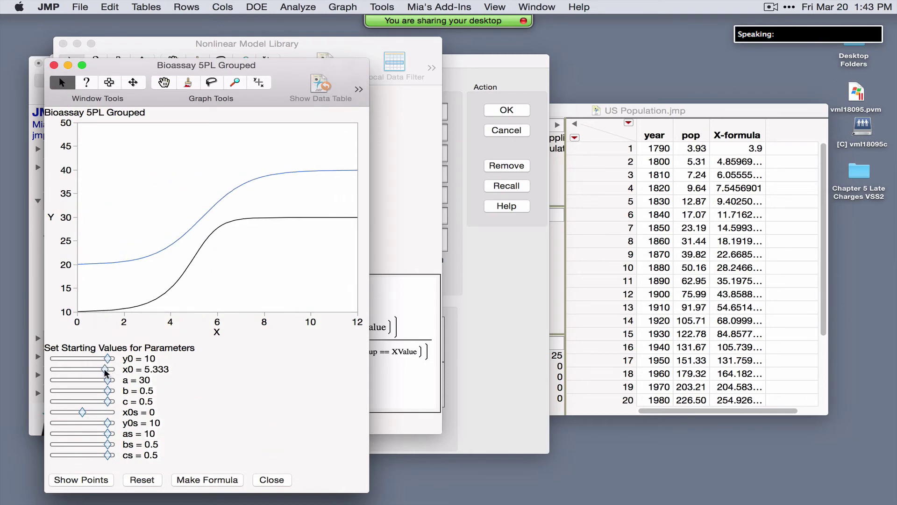
click(207, 479)
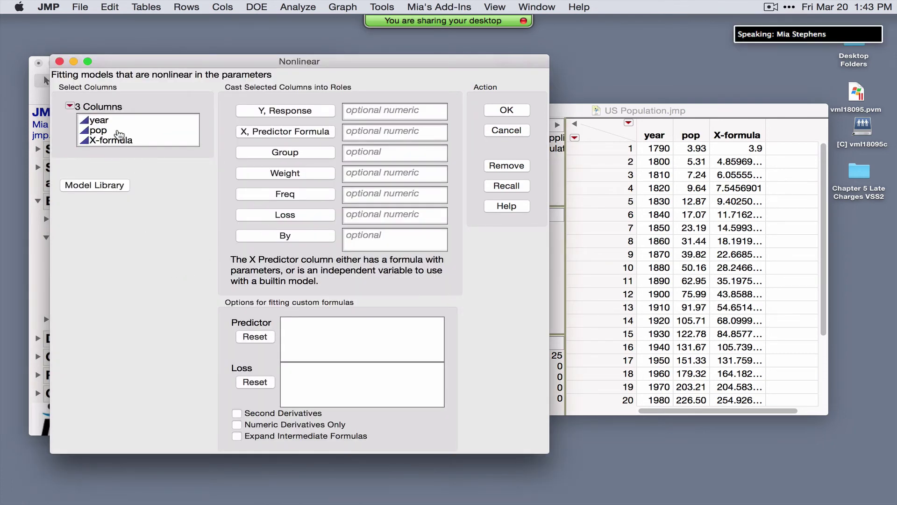
Assign pop as the Y response and X-formula as the predictor formula, and create the Nonlinear Fit report
click(98, 132)
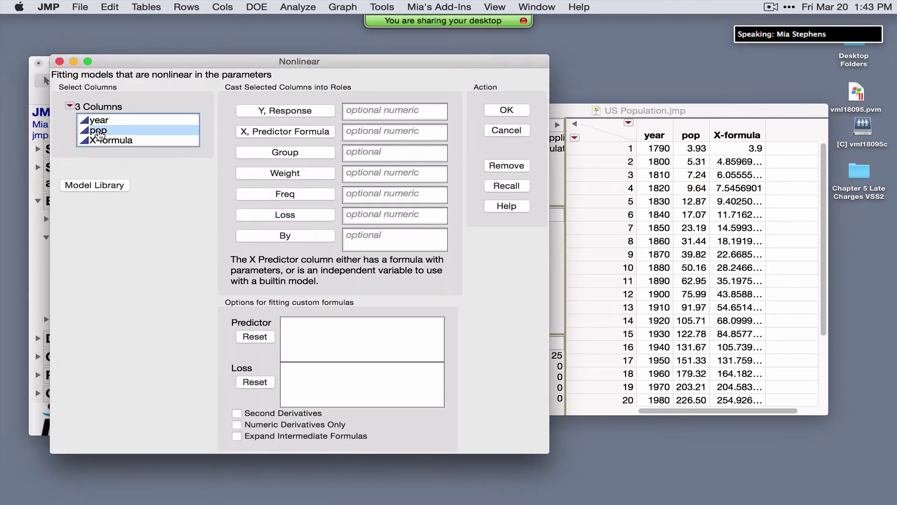
click(275, 114)
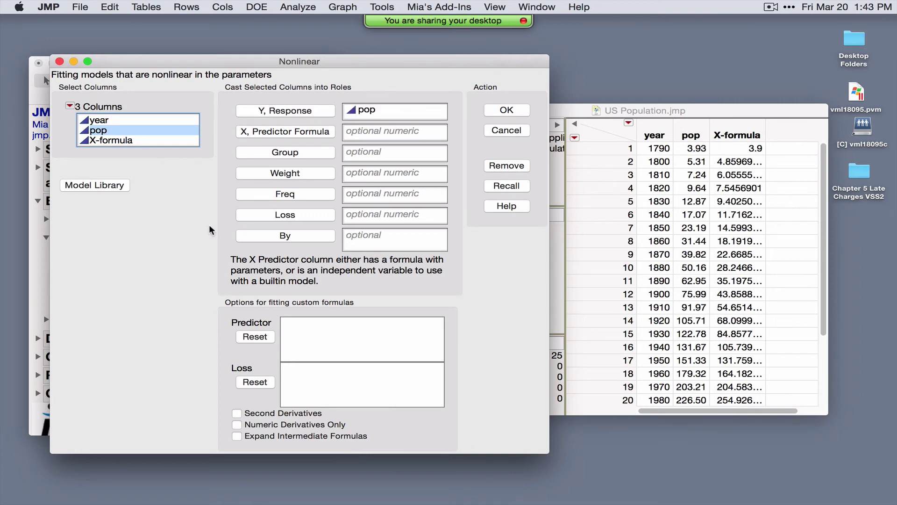
click(137, 141)
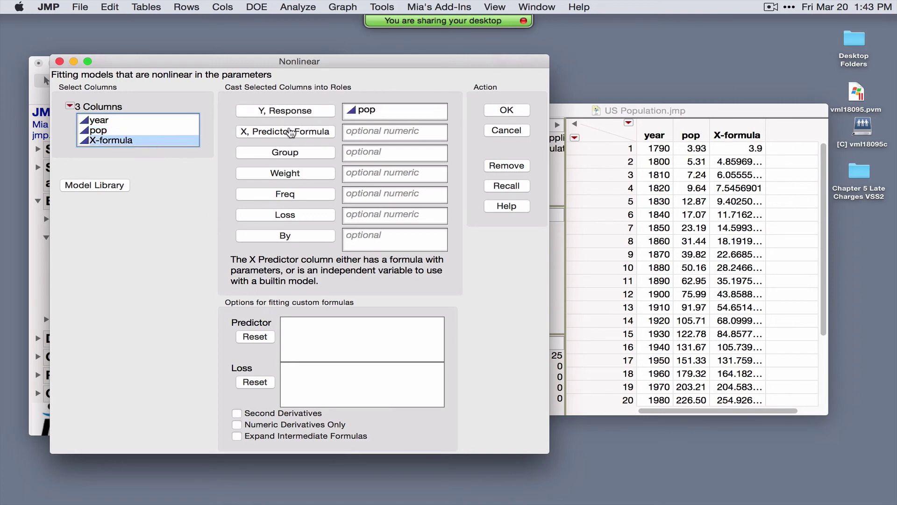
click(281, 135)
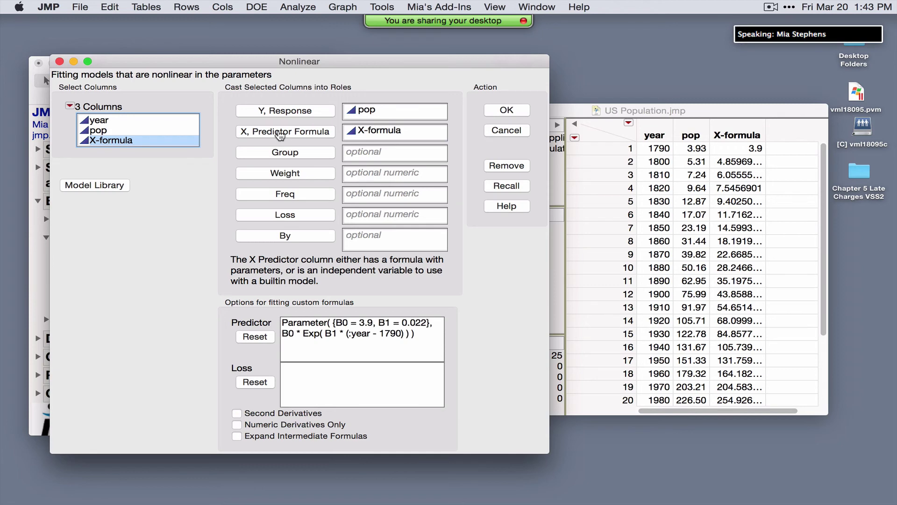
click(506, 110)
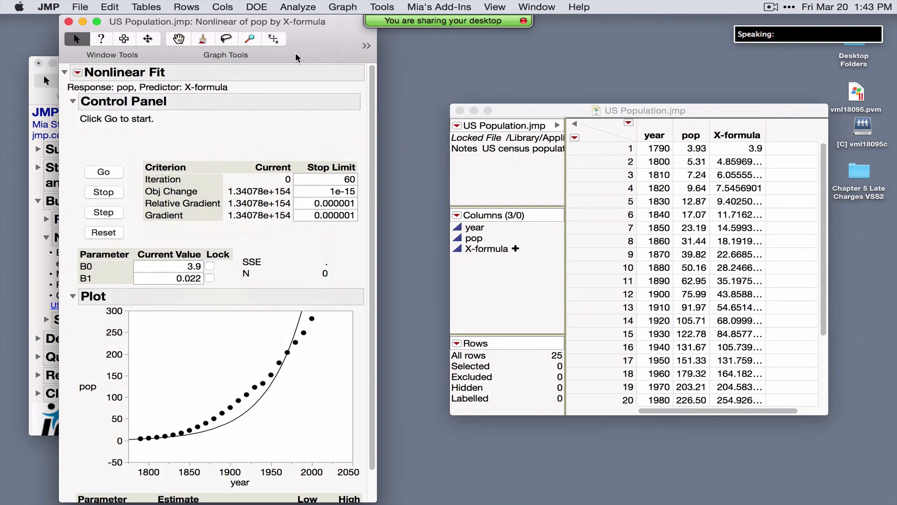
Run the nonlinear fit from its starting values, review the B0 and B1 estimates, and close the report
drag(296, 56, 313, 56)
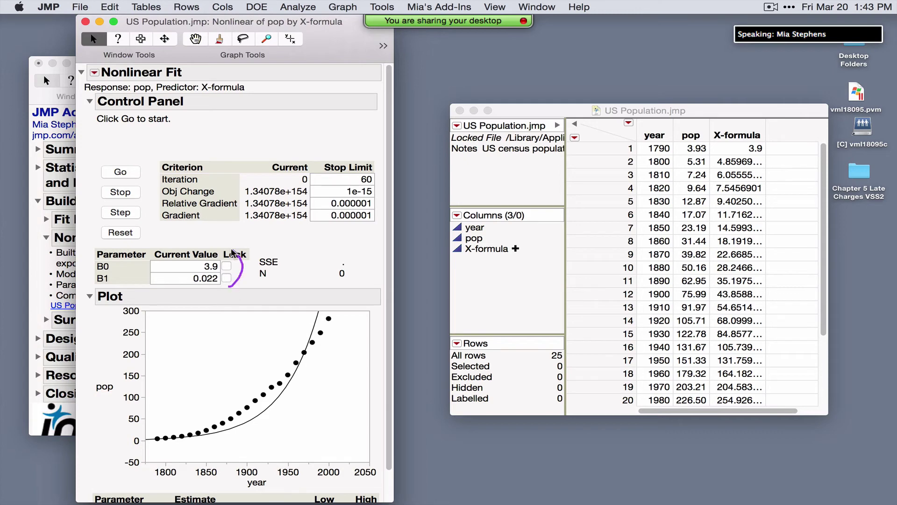
click(115, 176)
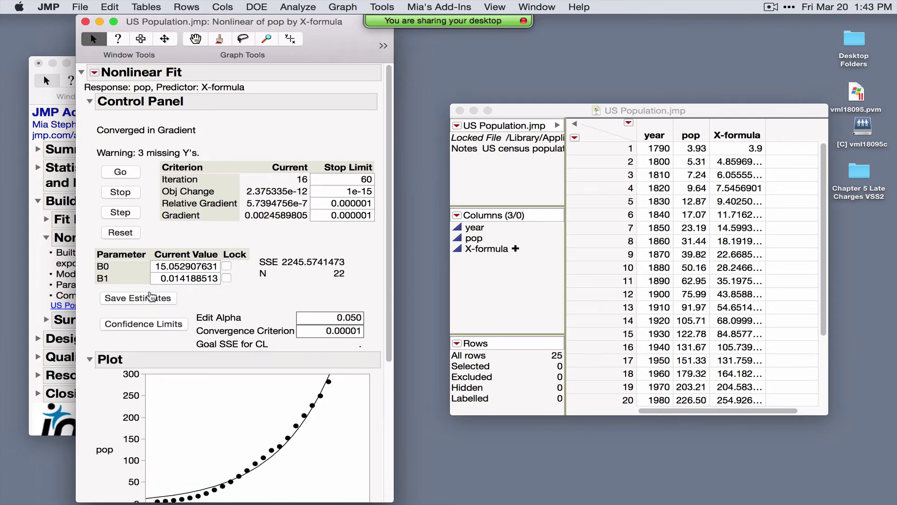
mouse_move(96, 261)
mouse_down()
mouse_move(87, 276)
mouse_move(101, 285)
mouse_move(123, 270)
mouse_up()
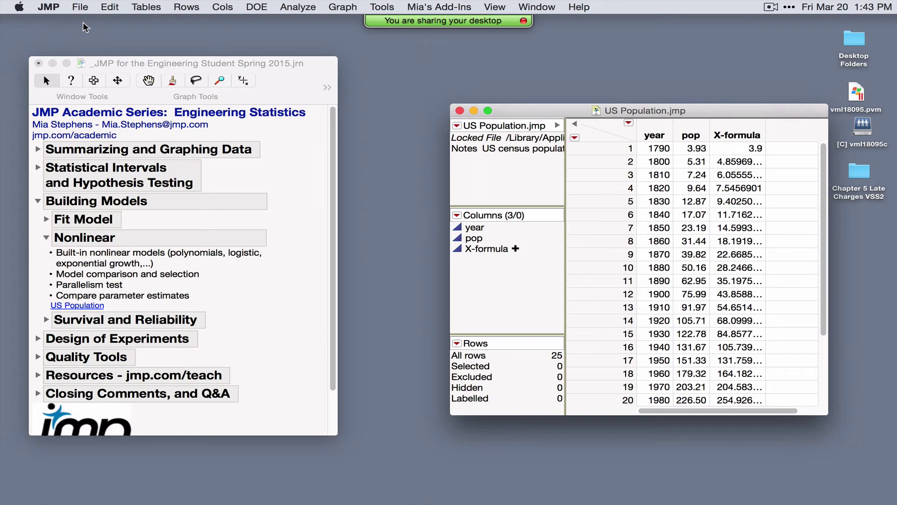
click(85, 21)
Relaunch the Nonlinear platform with pop as the response and year as the predictor, and place the Fit Curve report beside the data table
click(290, 10)
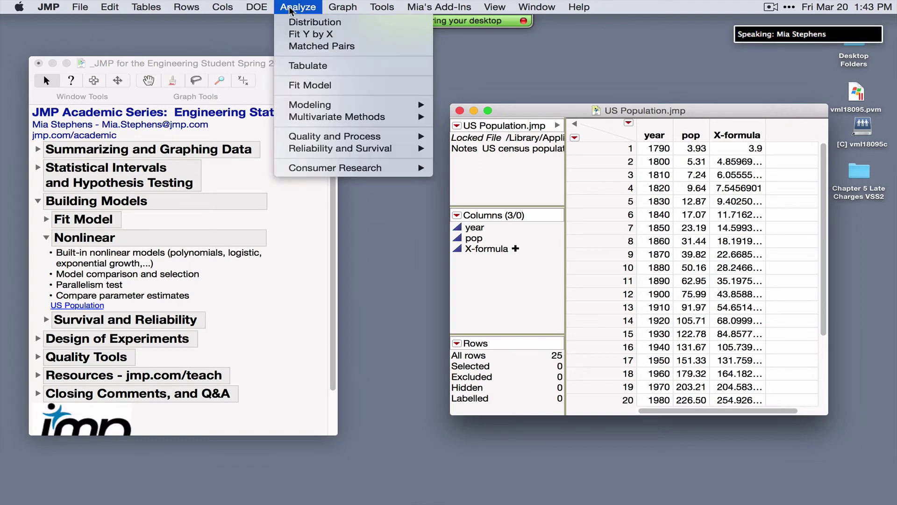
mouse_move(345, 102)
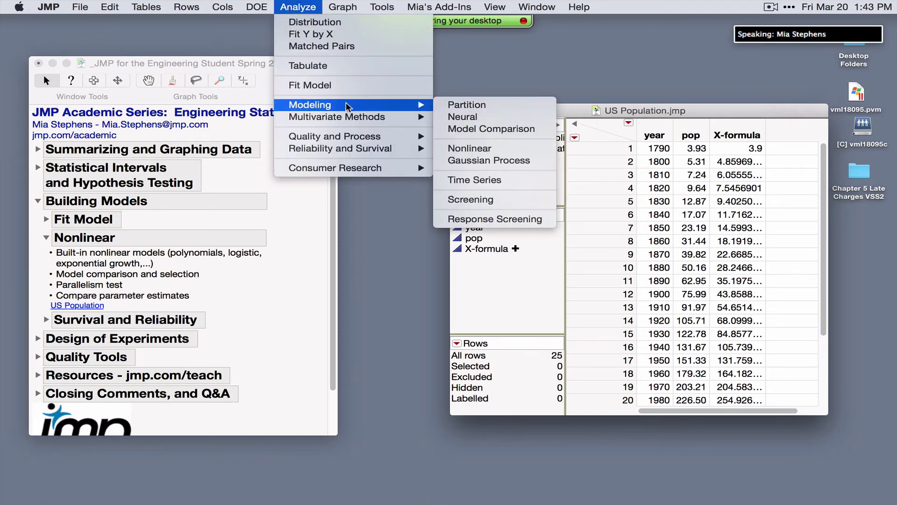
click(496, 149)
drag(563, 92, 459, 57)
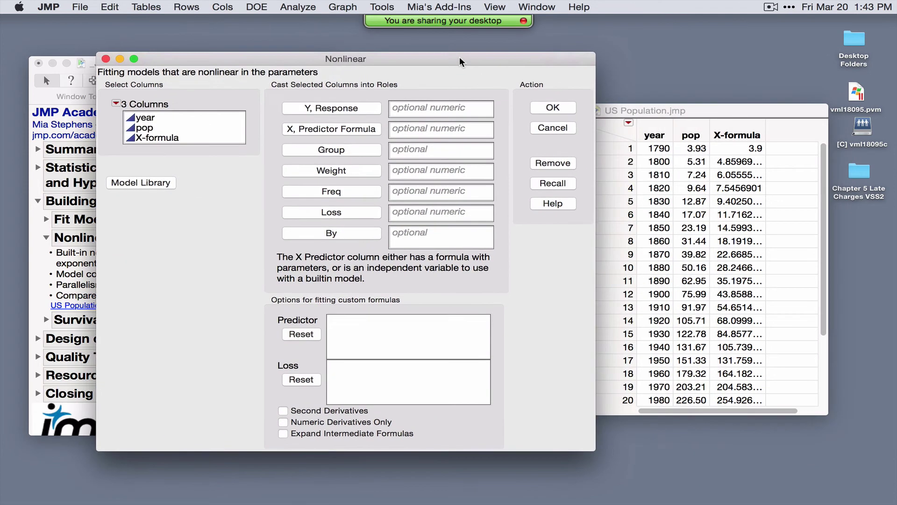
click(180, 138)
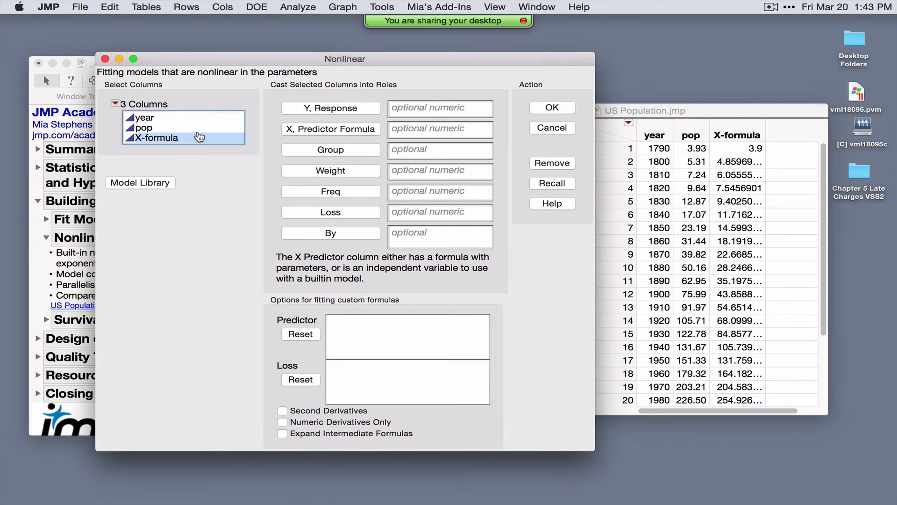
click(196, 129)
click(329, 110)
click(145, 118)
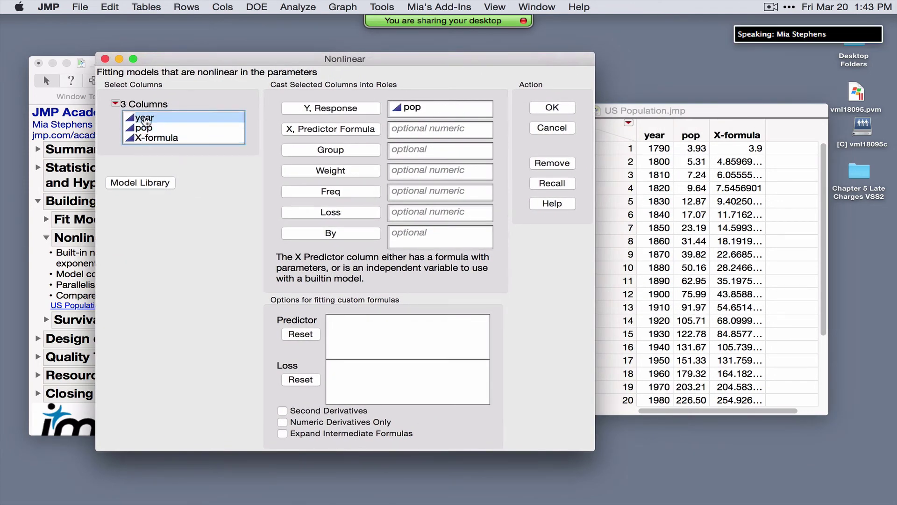
click(353, 131)
click(553, 109)
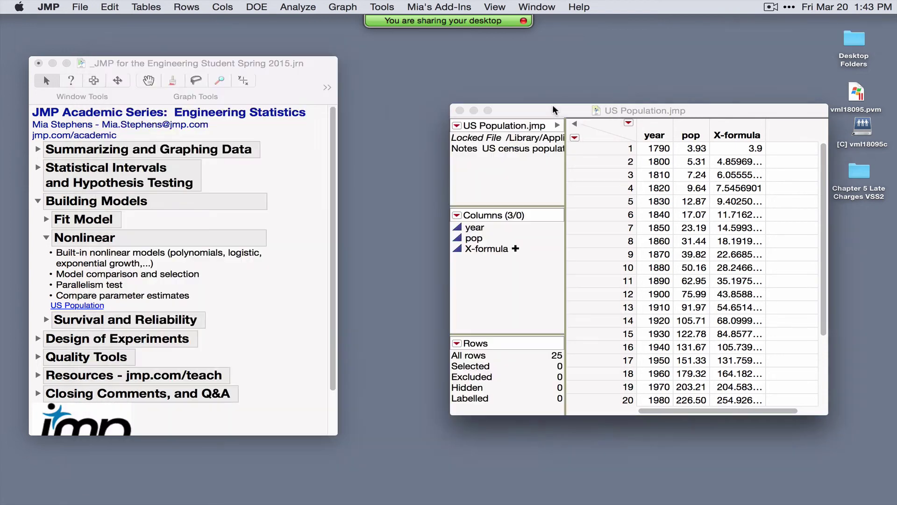
drag(324, 59, 465, 92)
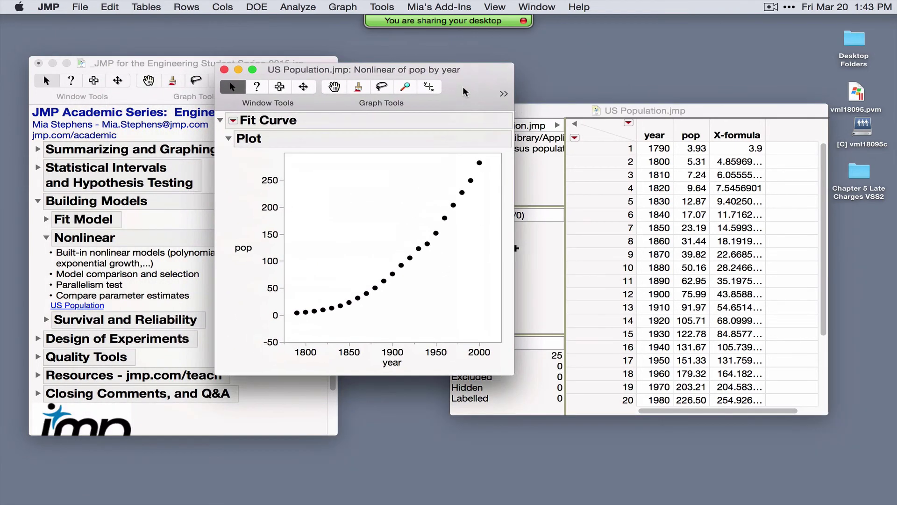
Fit a Logistic 3P sigmoid curve to pop by year in the Fit Curve report
click(233, 122)
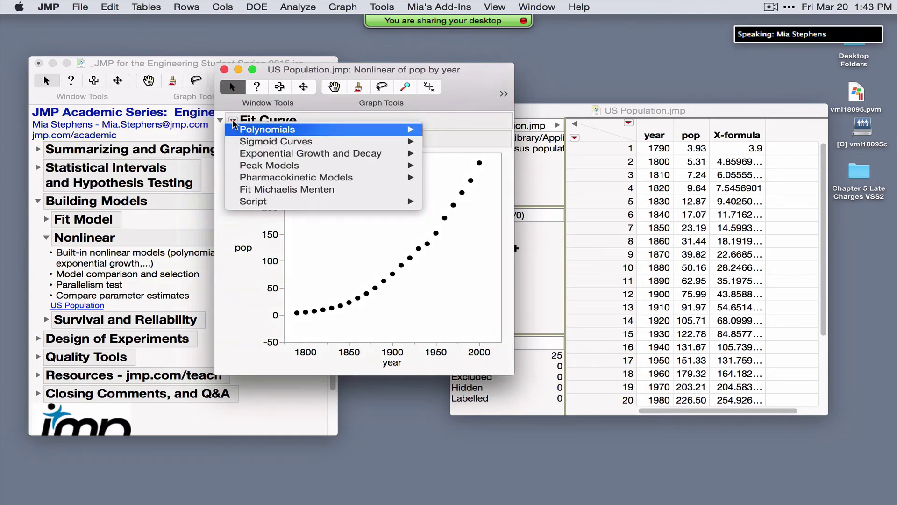
mouse_move(409, 144)
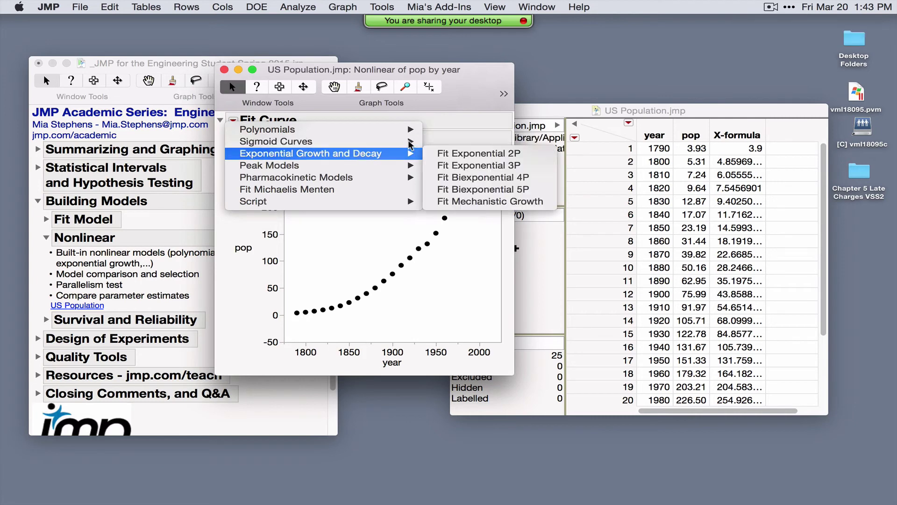
mouse_move(484, 143)
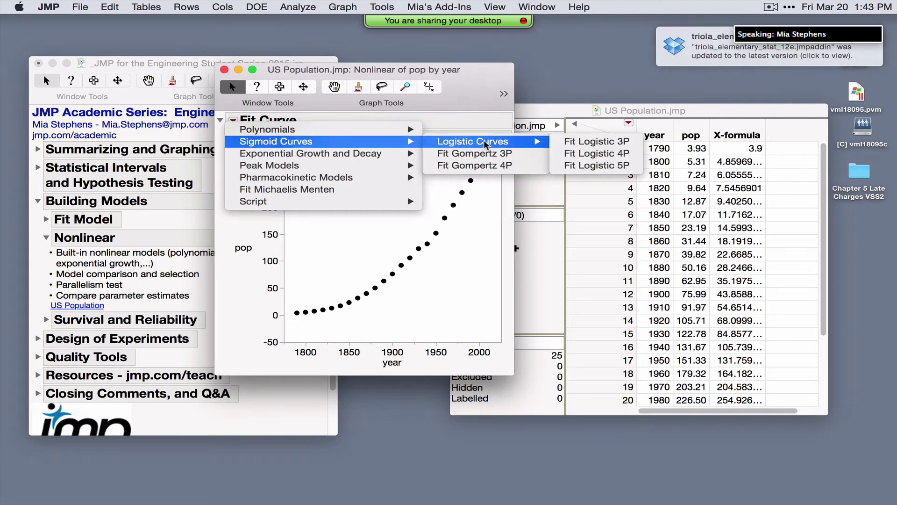
click(583, 141)
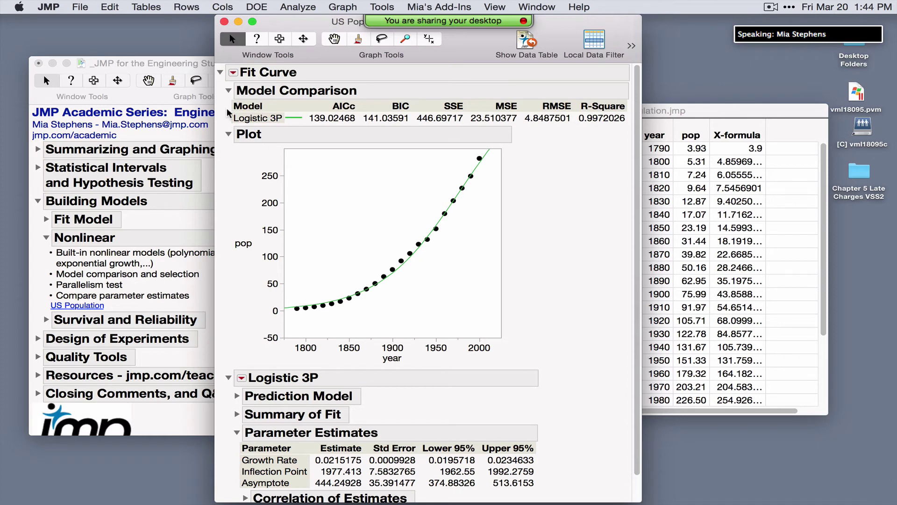
Examine the Logistic 3P fit statistics and parameter estimates, and expand its Prediction Model formula to read the parameter definitions
mouse_move(228, 106)
mouse_down()
mouse_move(235, 122)
mouse_move(402, 129)
mouse_move(562, 137)
mouse_move(613, 123)
mouse_move(533, 100)
mouse_up()
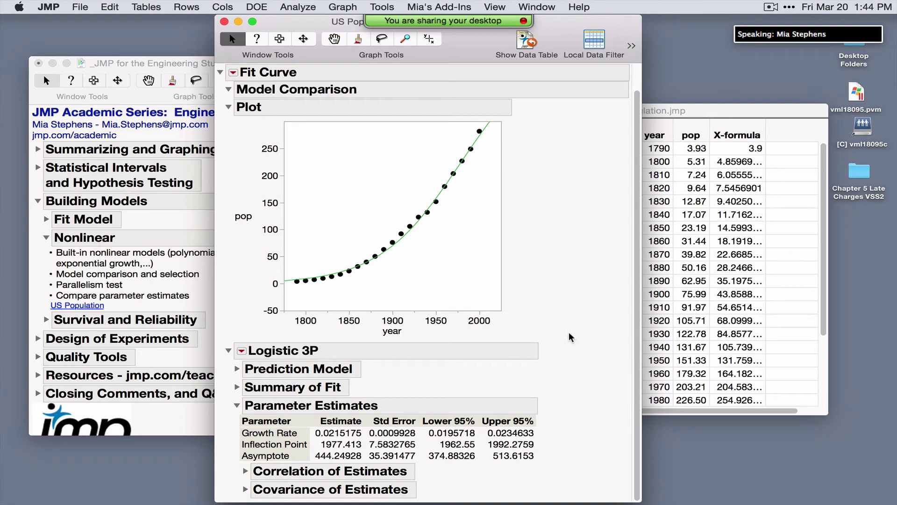
mouse_move(548, 344)
mouse_down()
mouse_move(578, 386)
mouse_move(589, 458)
mouse_move(581, 500)
mouse_up()
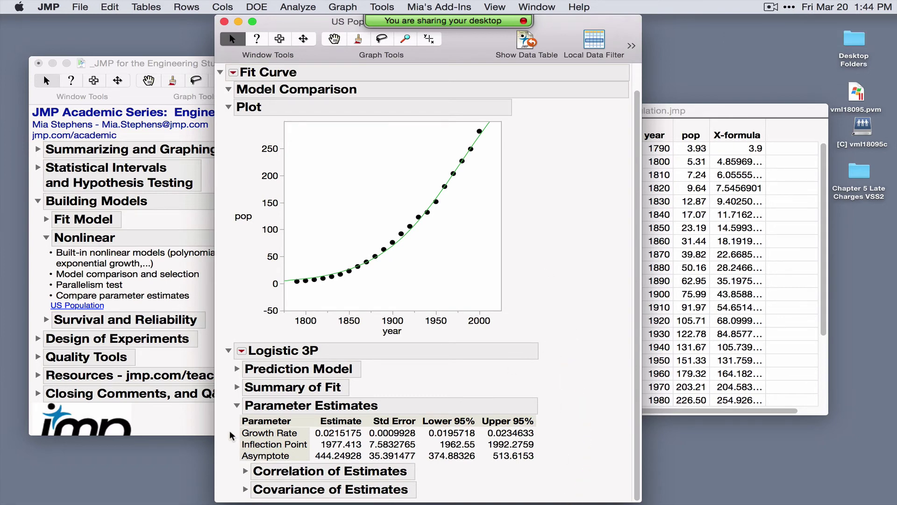
drag(235, 429, 245, 468)
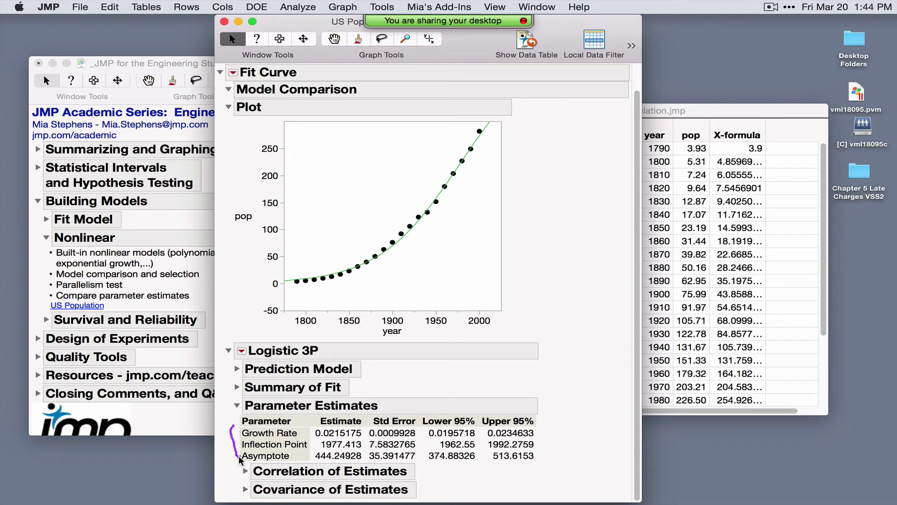
click(237, 369)
scroll(447, 396, down, 5)
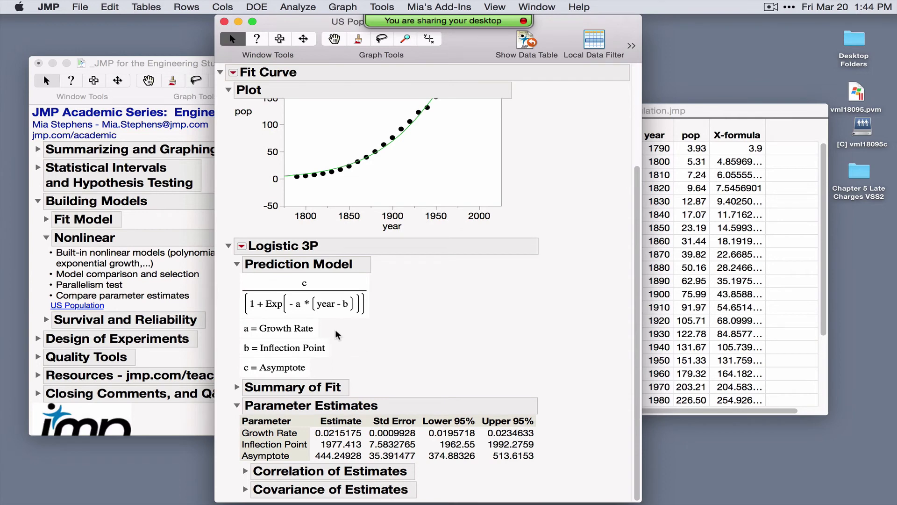
mouse_move(334, 330)
mouse_down()
mouse_move(347, 332)
mouse_move(351, 359)
mouse_move(340, 369)
mouse_up()
Look over the formula-saving options for Logistic 3P and add its Prediction Profiler to the report
click(242, 246)
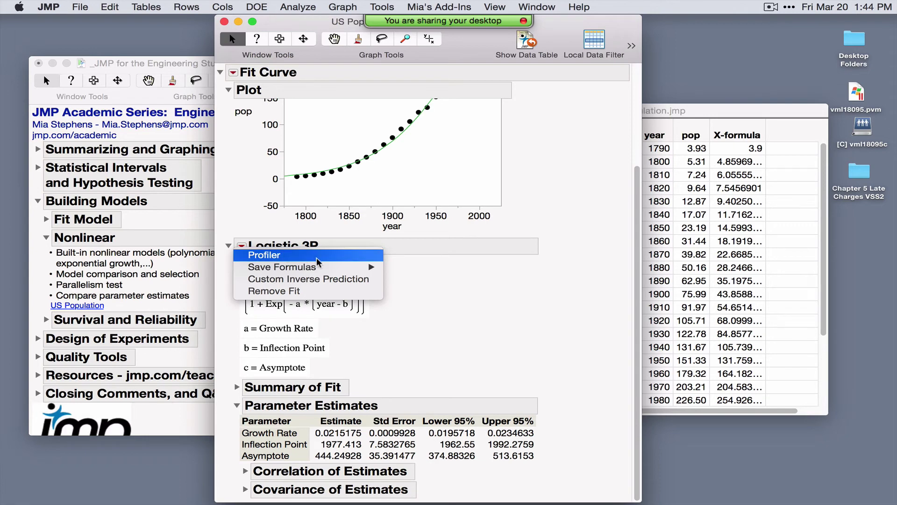
mouse_move(321, 271)
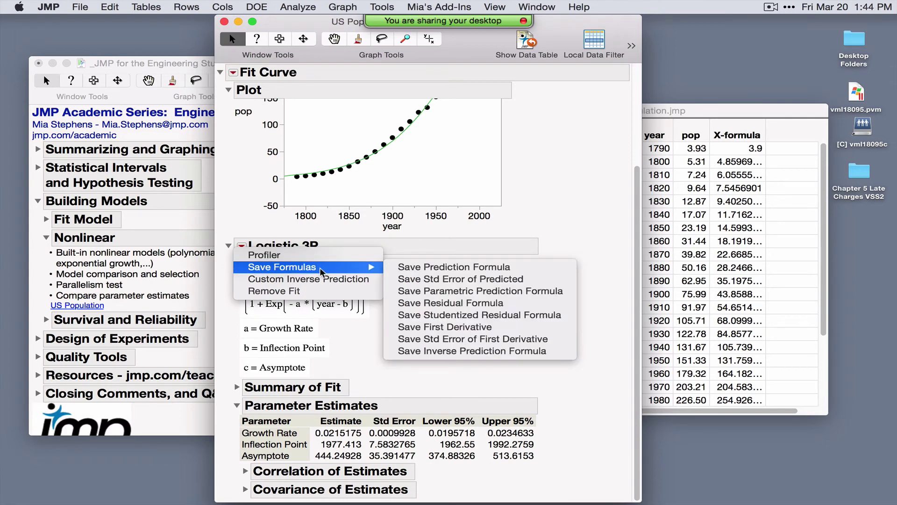
click(295, 256)
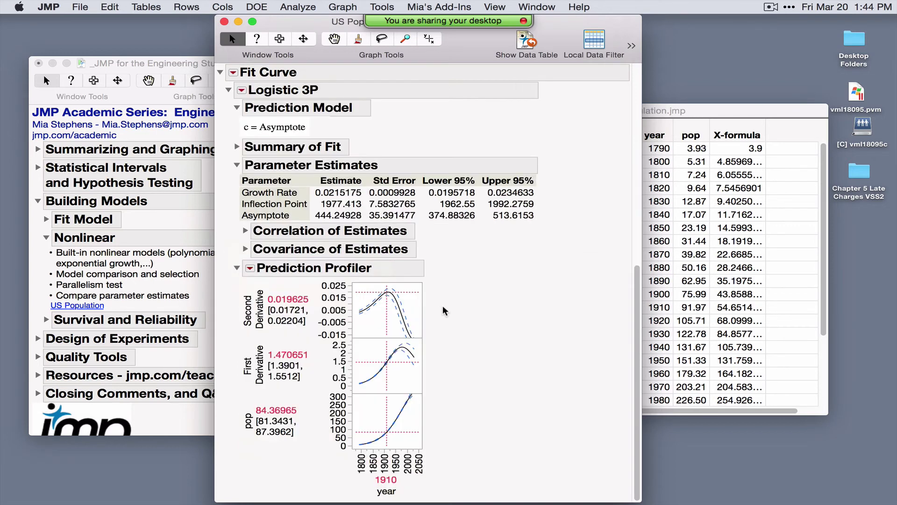
scroll(445, 310, up, 10)
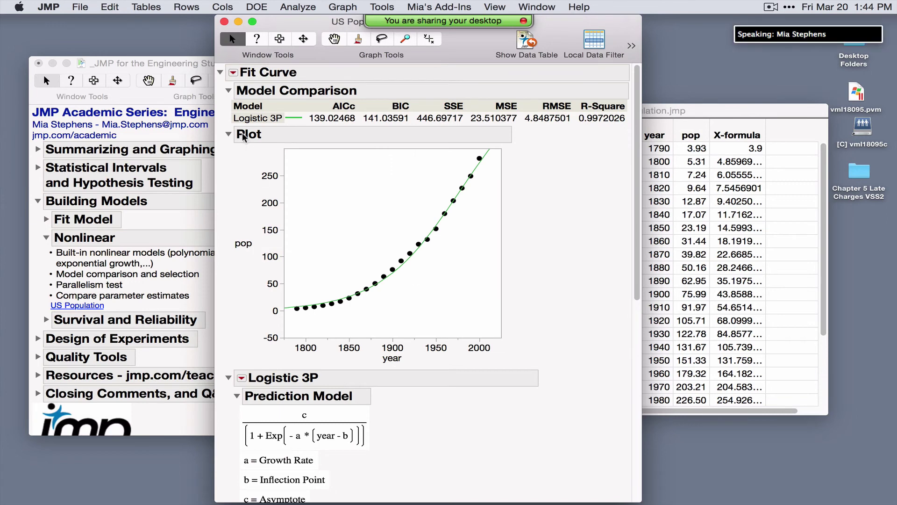
Add a Quadratic polynomial fit to the Fit Curve report and collapse the Logistic 3P and Quadratic details
drag(223, 124, 277, 126)
click(233, 72)
mouse_move(327, 81)
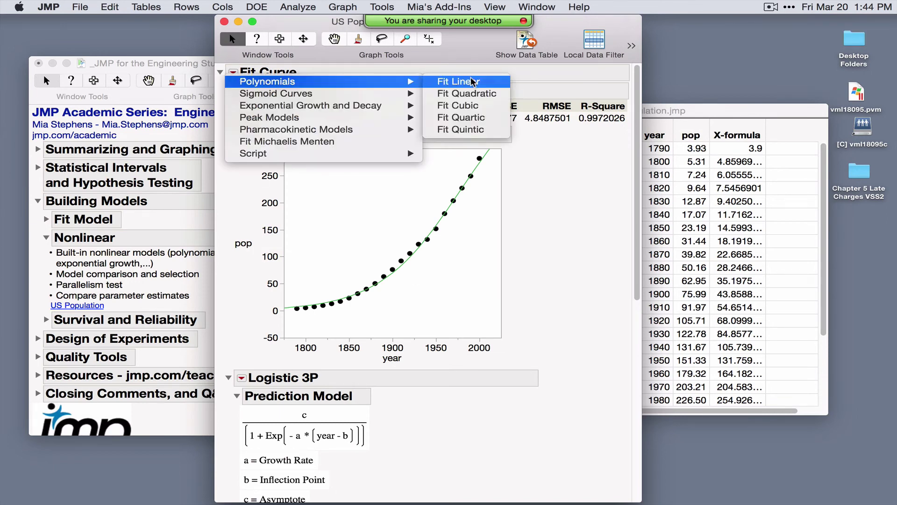
click(476, 93)
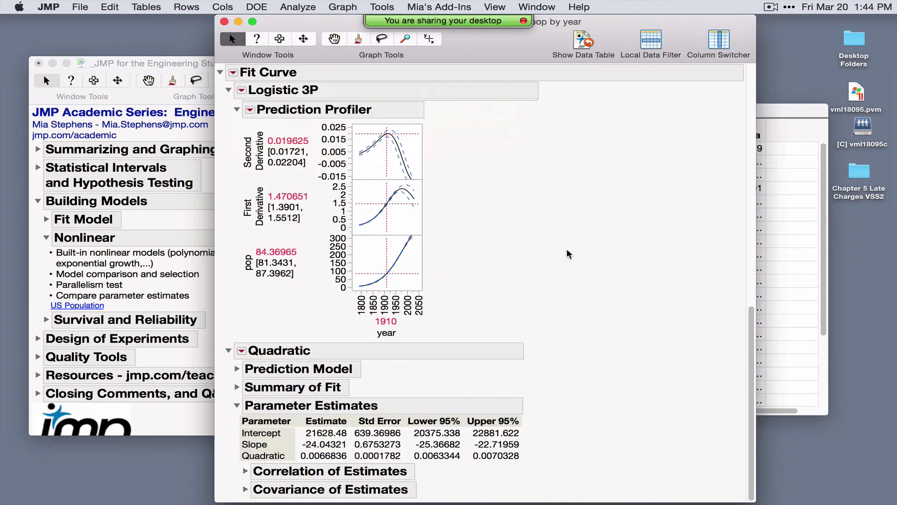
click(229, 90)
click(228, 350)
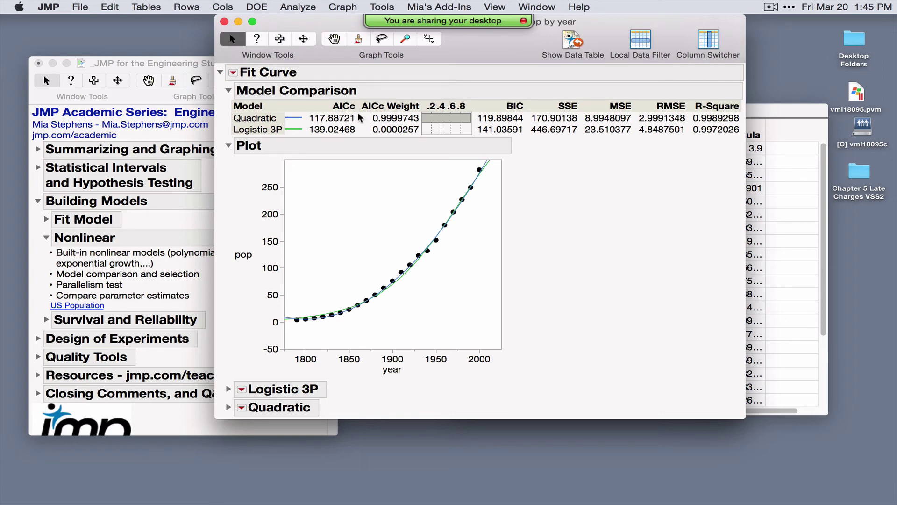
Compare the AICc and AICc Weight values of the Quadratic and Logistic 3P models, and close the Fit Curve report
drag(360, 118, 362, 126)
mouse_move(367, 126)
mouse_down()
mouse_move(397, 133)
mouse_move(425, 126)
mouse_move(408, 108)
mouse_move(368, 113)
mouse_up()
drag(364, 123, 414, 130)
click(374, 133)
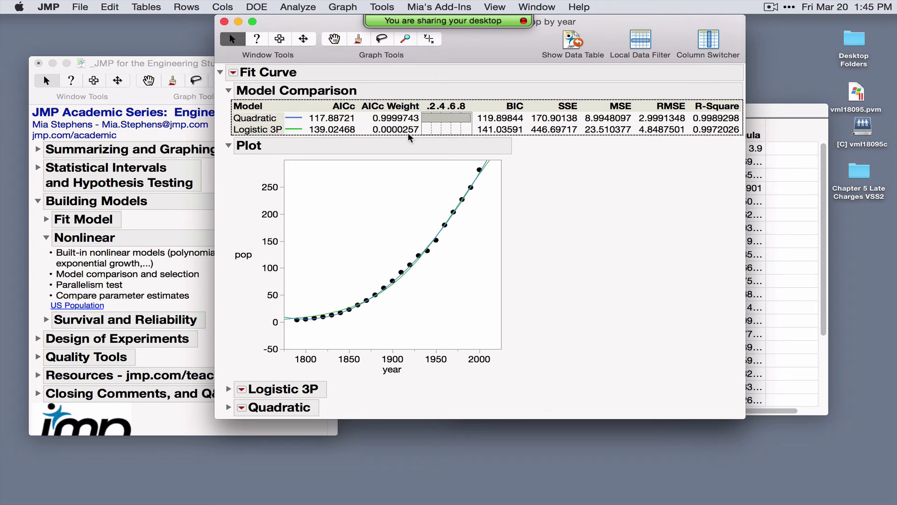
drag(407, 134, 370, 129)
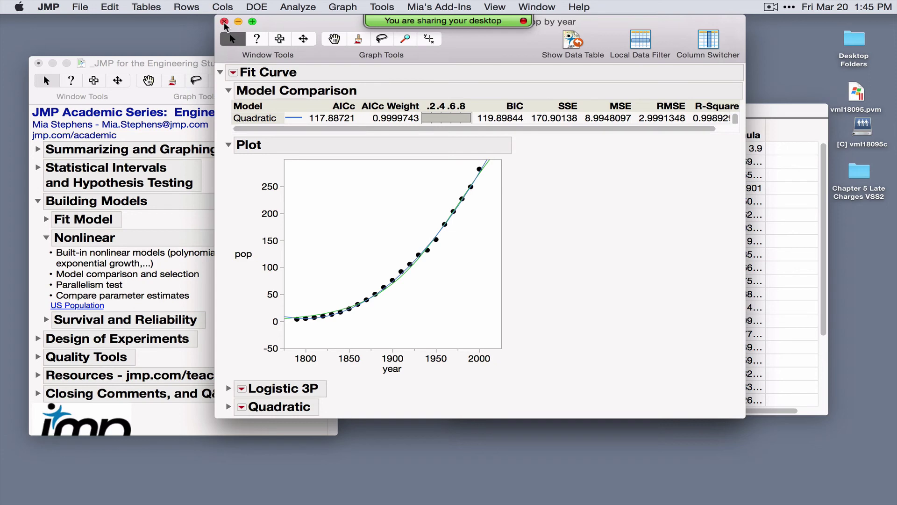
click(224, 21)
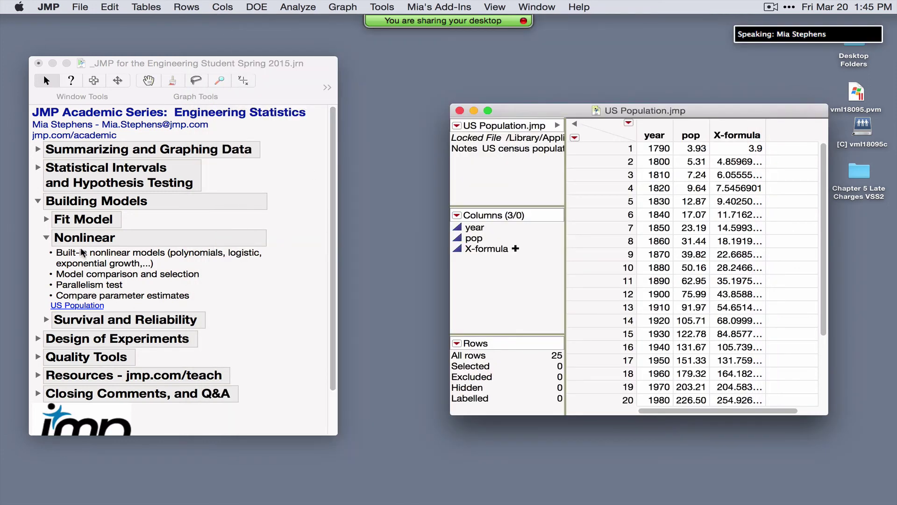
Switch the journal outline from Nonlinear to Survival and Reliability, and look over the available Reliability and Survival platforms
click(47, 239)
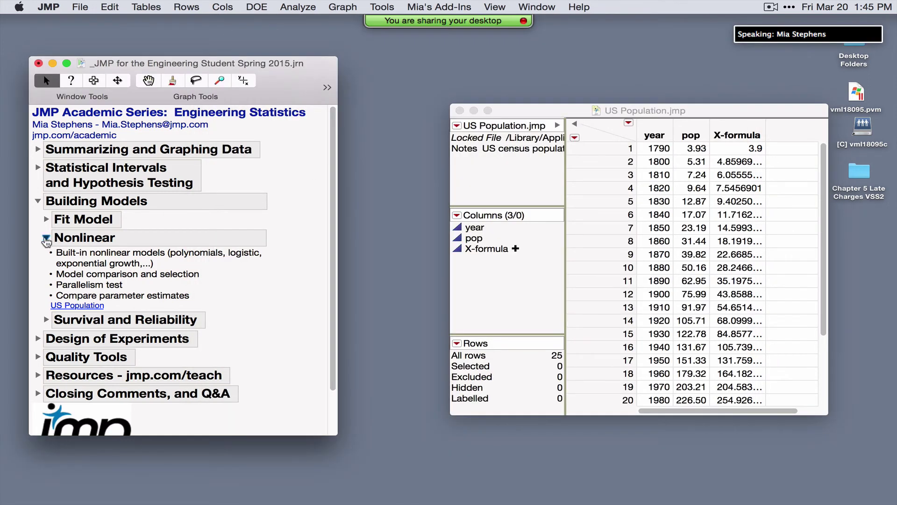
click(46, 238)
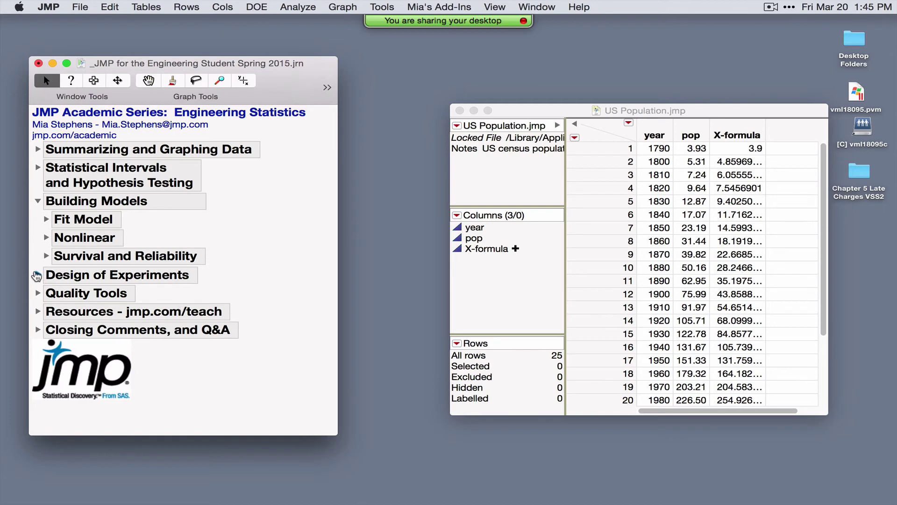
click(46, 256)
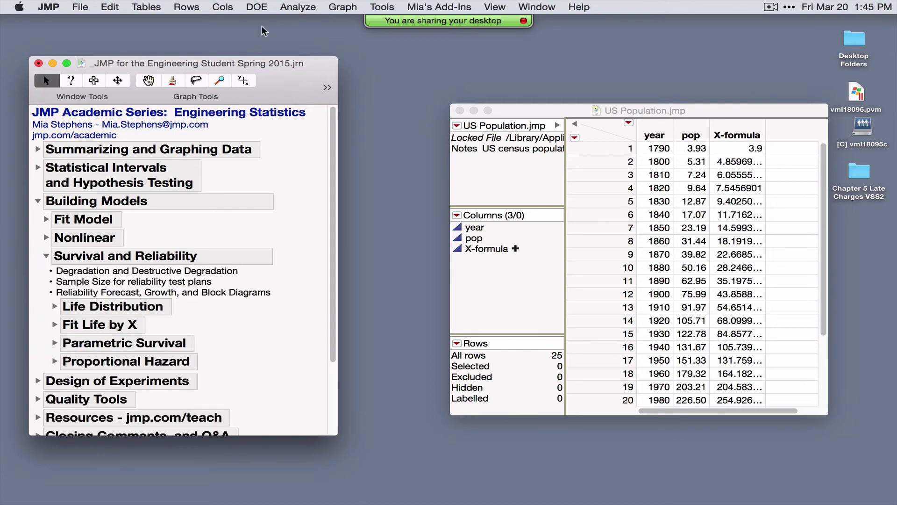
click(294, 8)
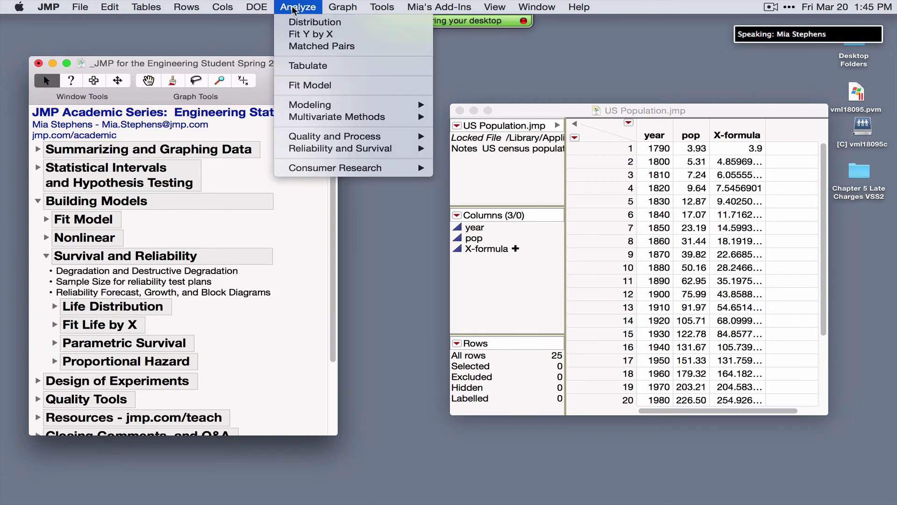
mouse_move(349, 151)
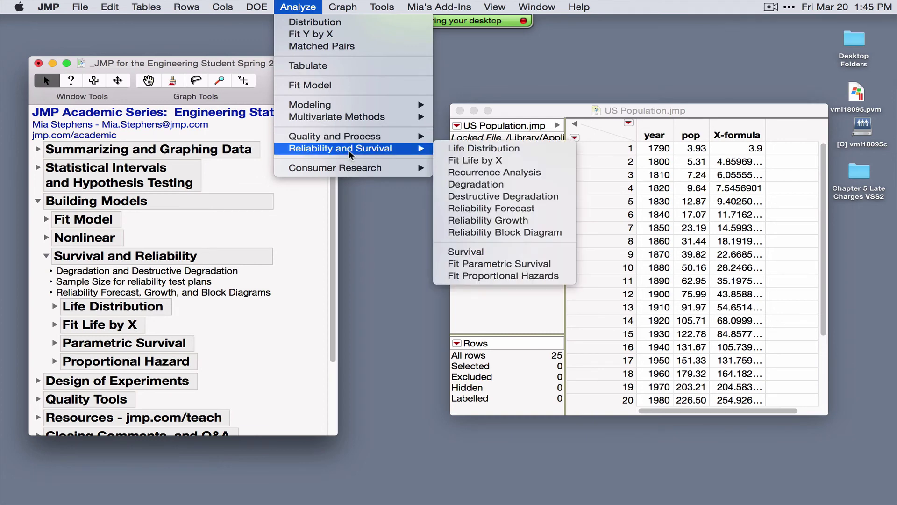
mouse_move(418, 149)
click(249, 336)
Open the Comptime data table from the journal's Life Distribution topic and close the US Population table
click(55, 307)
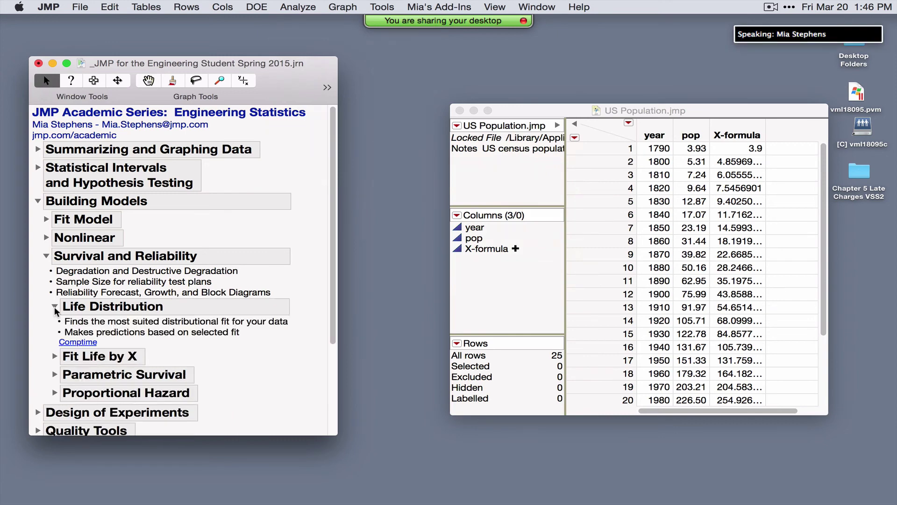
click(75, 343)
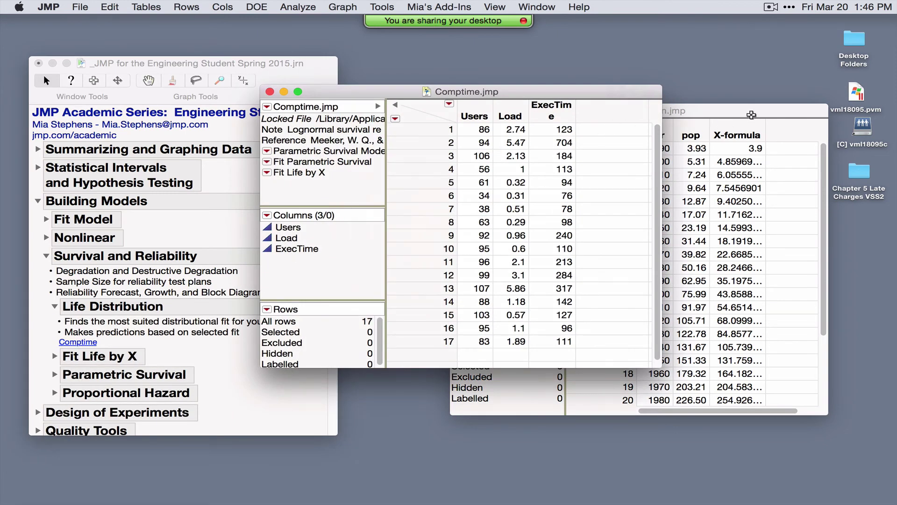
click(743, 112)
click(461, 111)
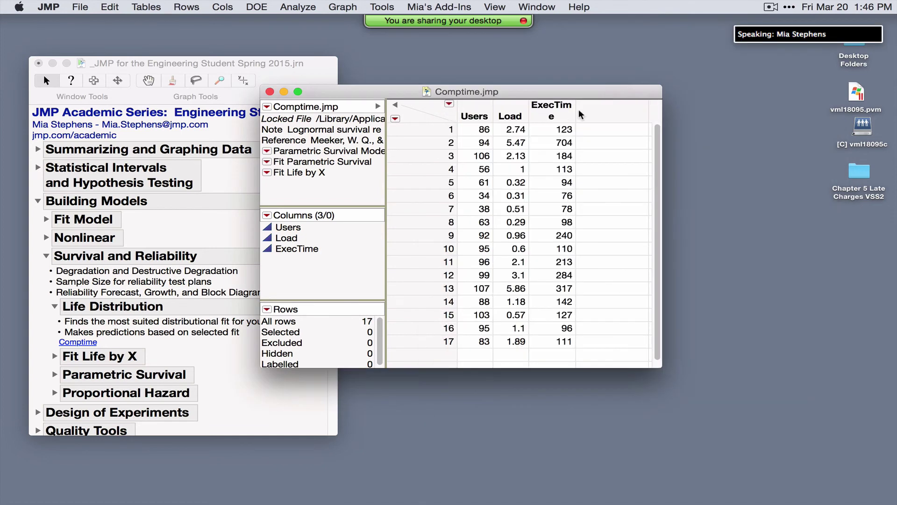
Widen the ExecTime column to fit its name and go through the ExecTime, Users and Load columns, leaving ExecTime selected
drag(578, 116, 598, 116)
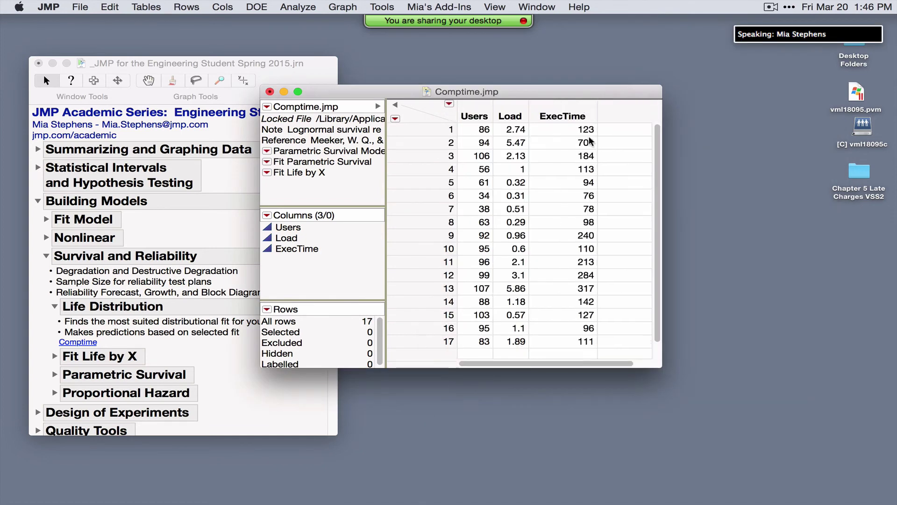
click(570, 112)
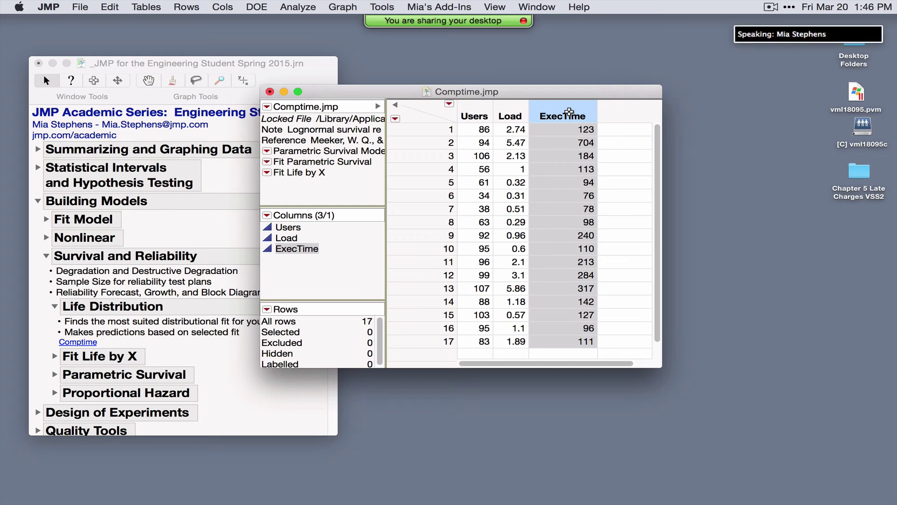
click(474, 108)
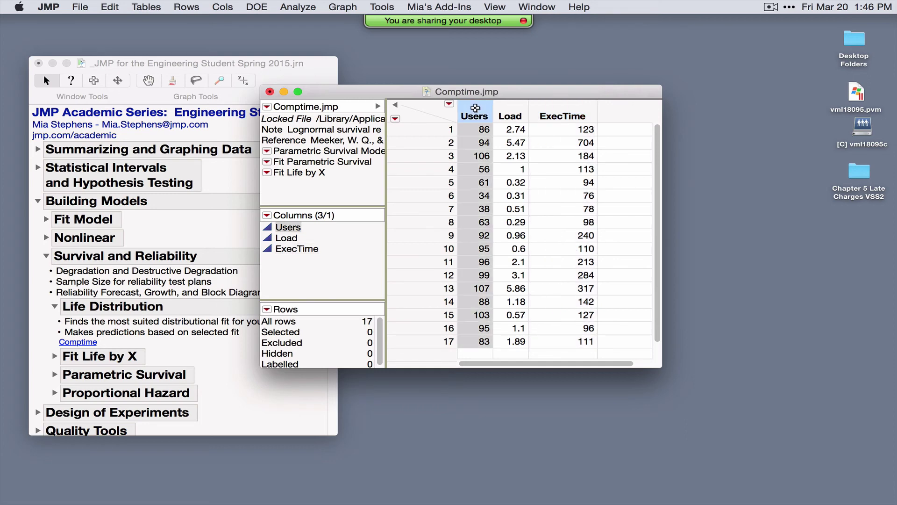
click(510, 108)
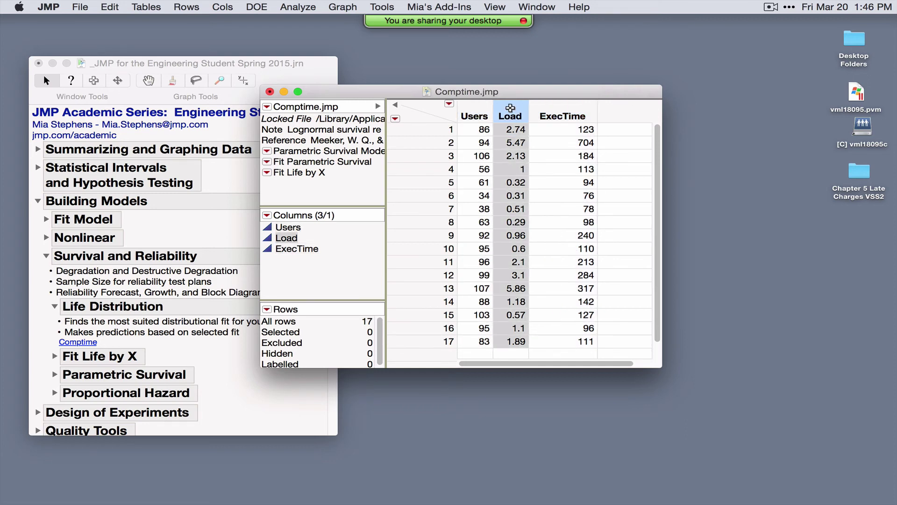
click(556, 112)
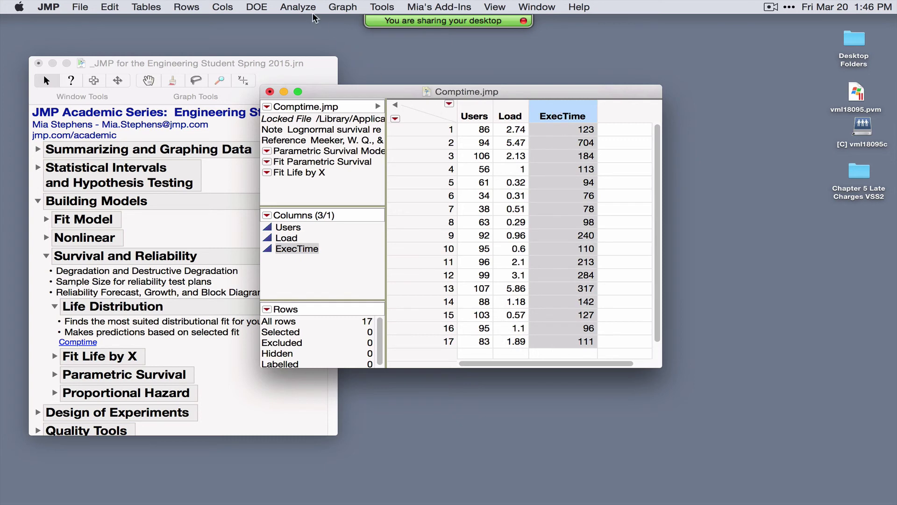
Start the Life Distribution platform and look over the roles of its Compare Groups variant, returning to the Life Distribution setup
click(299, 7)
mouse_move(326, 149)
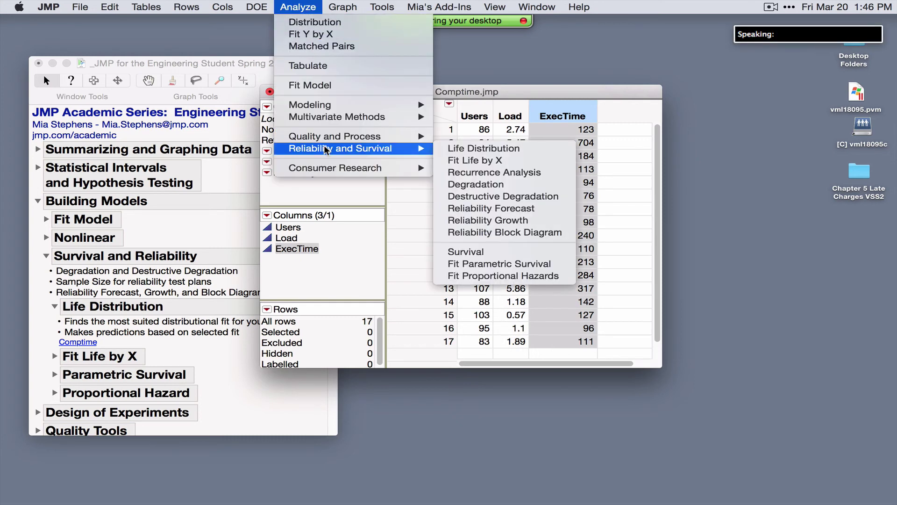
click(487, 150)
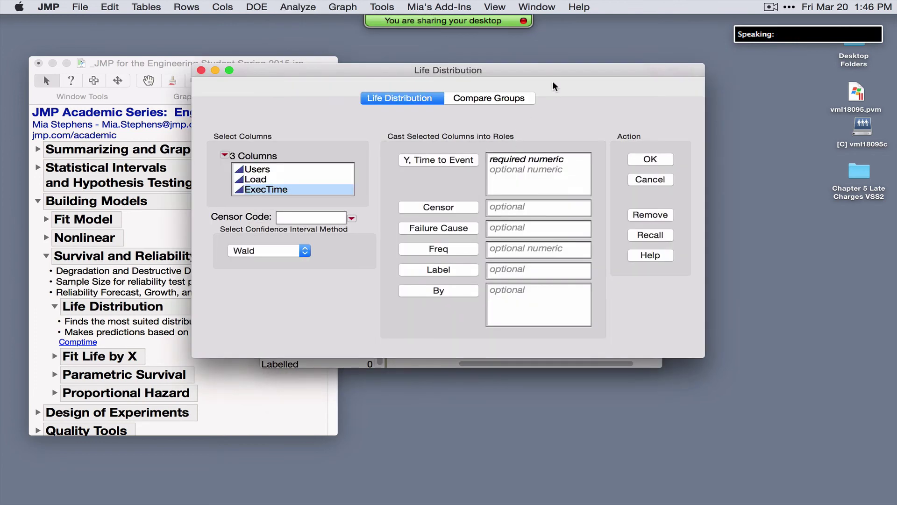
drag(554, 70, 494, 88)
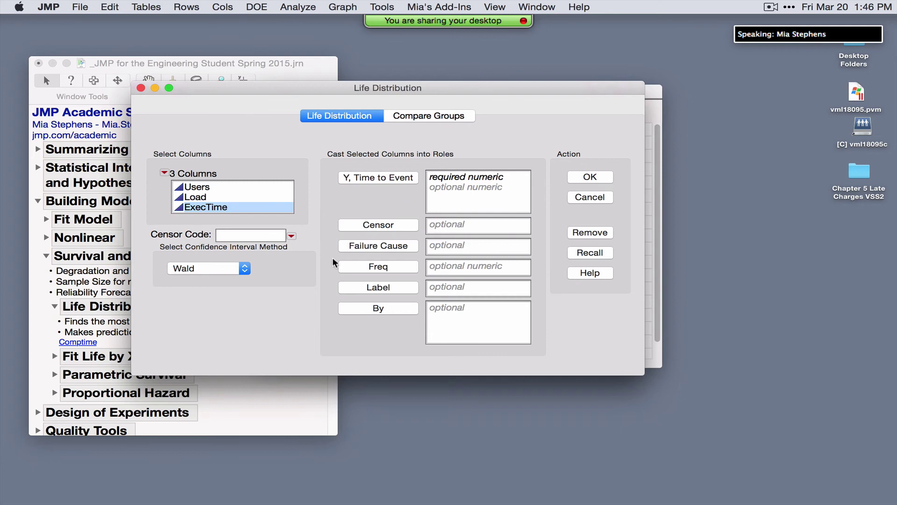
mouse_move(331, 255)
mouse_down()
mouse_move(369, 260)
mouse_move(414, 240)
mouse_up()
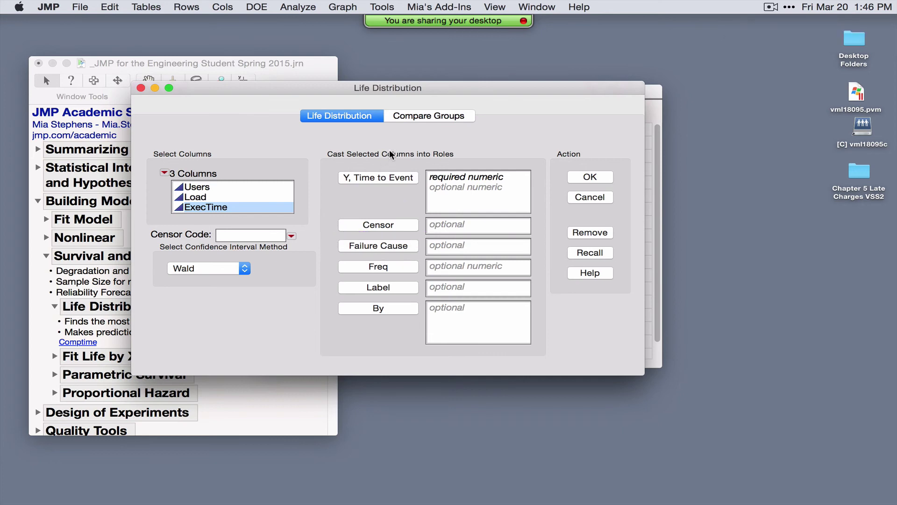
click(429, 116)
mouse_move(342, 217)
mouse_down()
mouse_move(402, 224)
mouse_move(429, 201)
mouse_up()
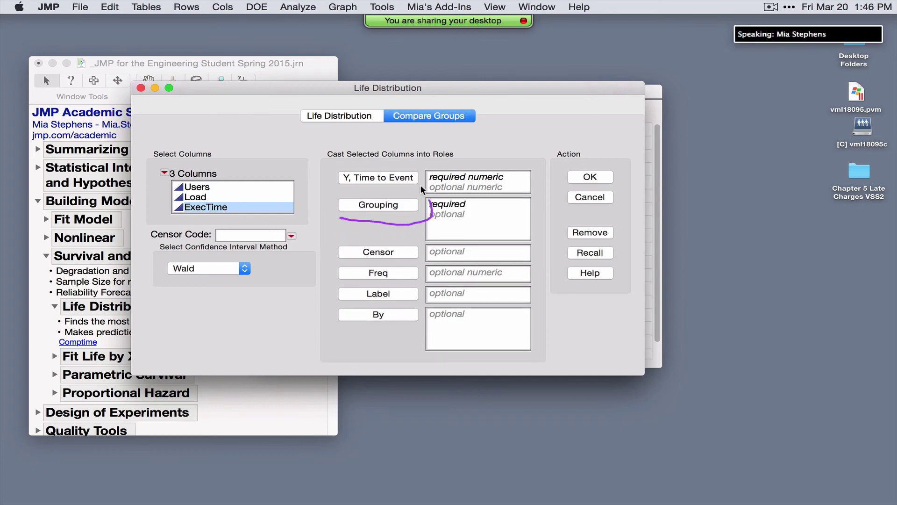
click(339, 116)
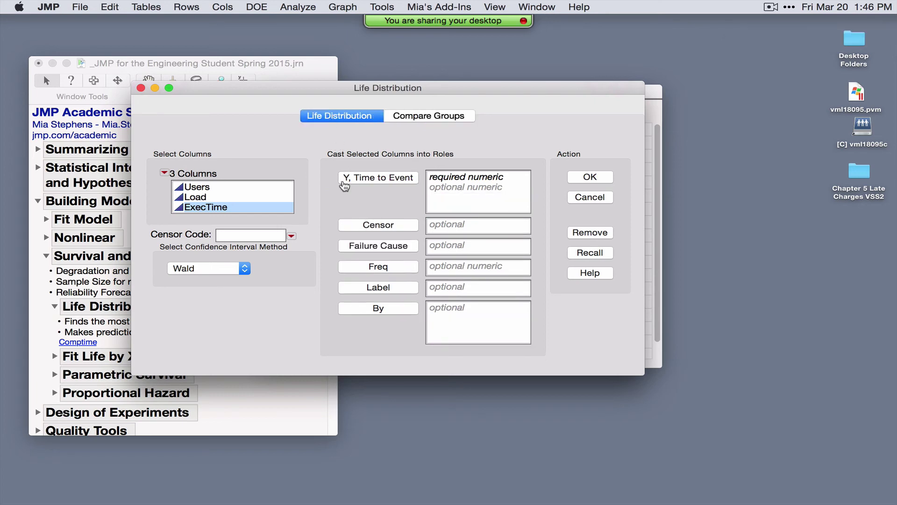
Run Life Distribution with ExecTime as Y, Time to Event, and reposition the report window
click(378, 179)
key(Return)
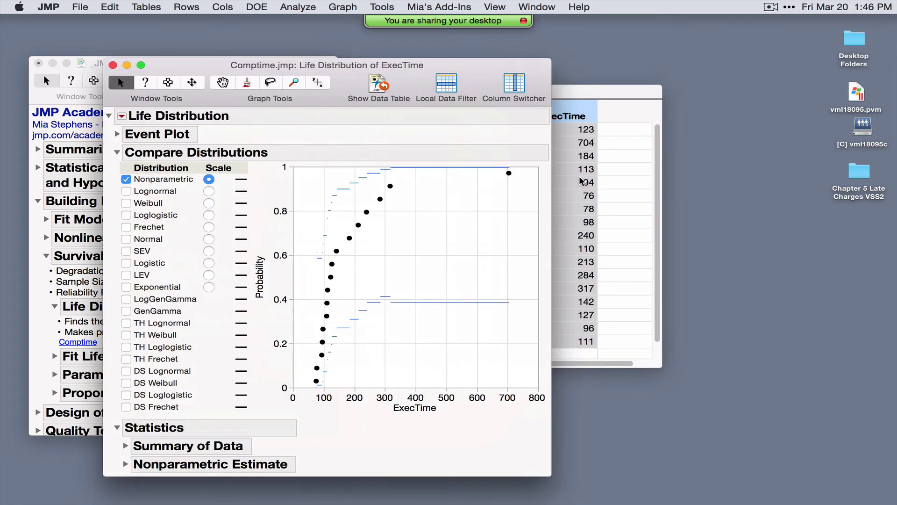
drag(345, 78, 372, 58)
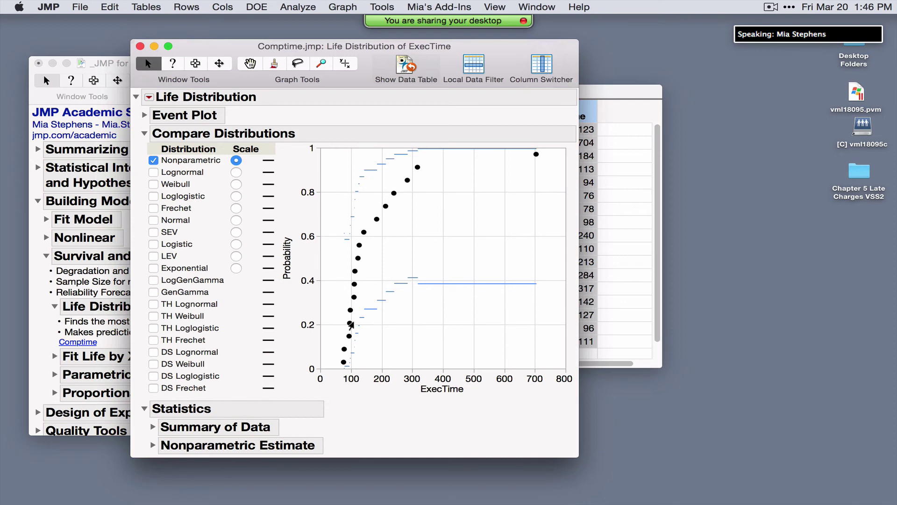
Compare the ExecTime points on the Lognormal, Weibull, Loglogistic and Frechet probability scales, and return to the Nonparametric scale
mouse_move(352, 329)
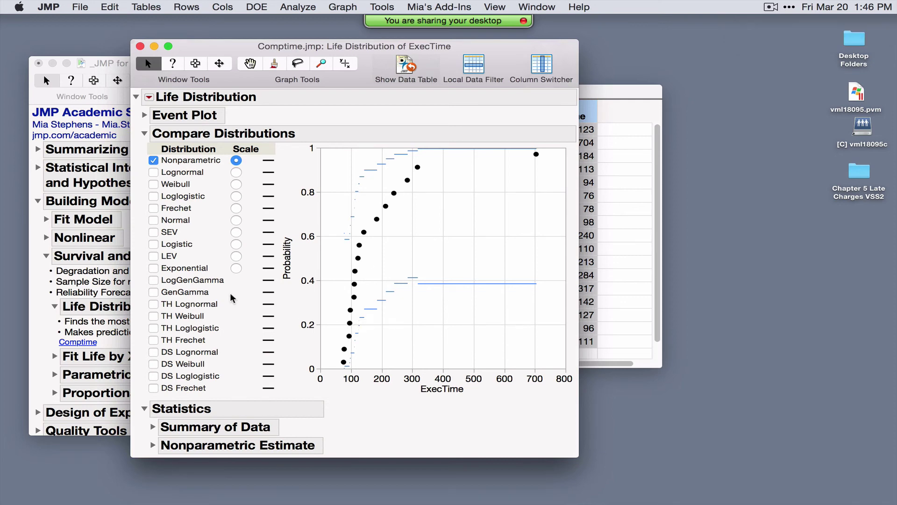
click(236, 173)
click(236, 185)
click(236, 196)
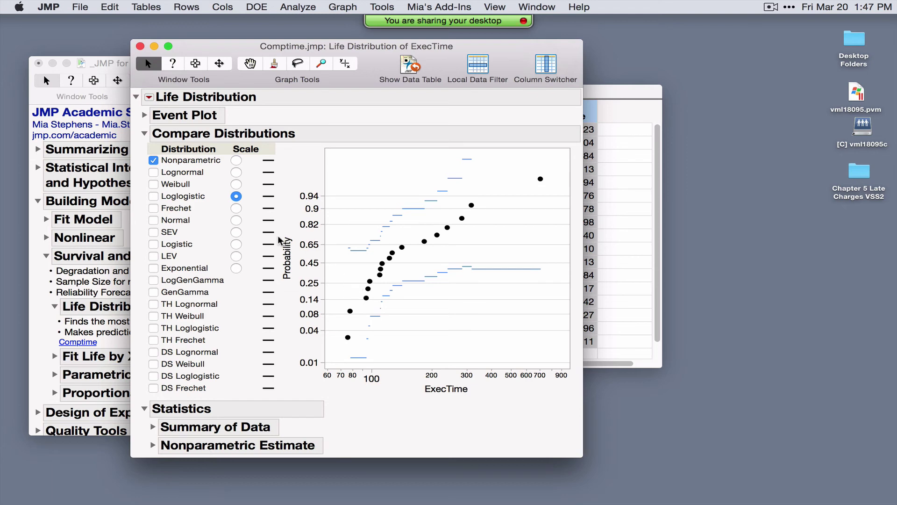
click(236, 207)
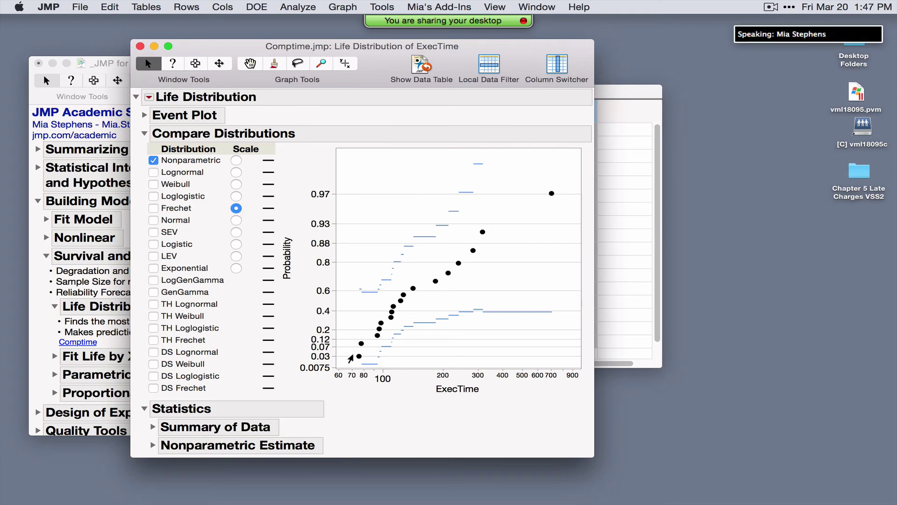
click(236, 160)
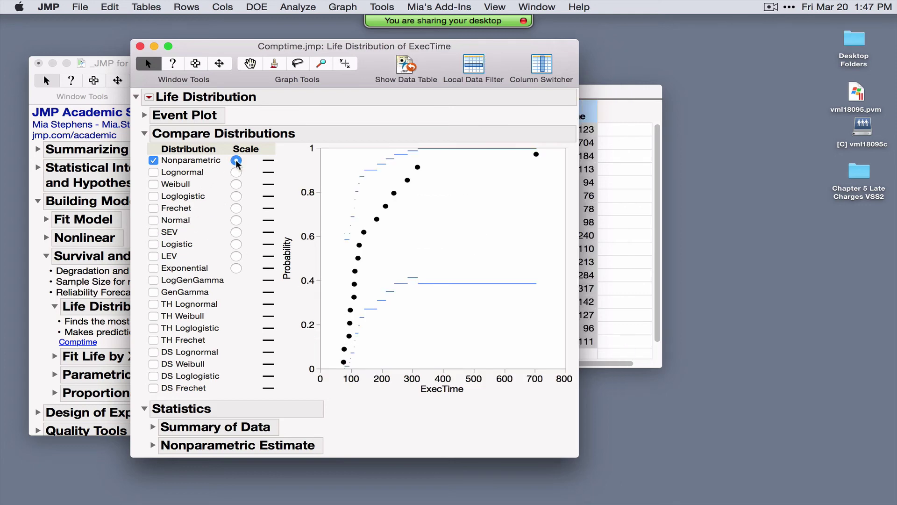
Fit the Frechet distribution to ExecTime and explore its failure probability in the Distribution Profiler at ExecTime 201.6 and 598.8
click(154, 208)
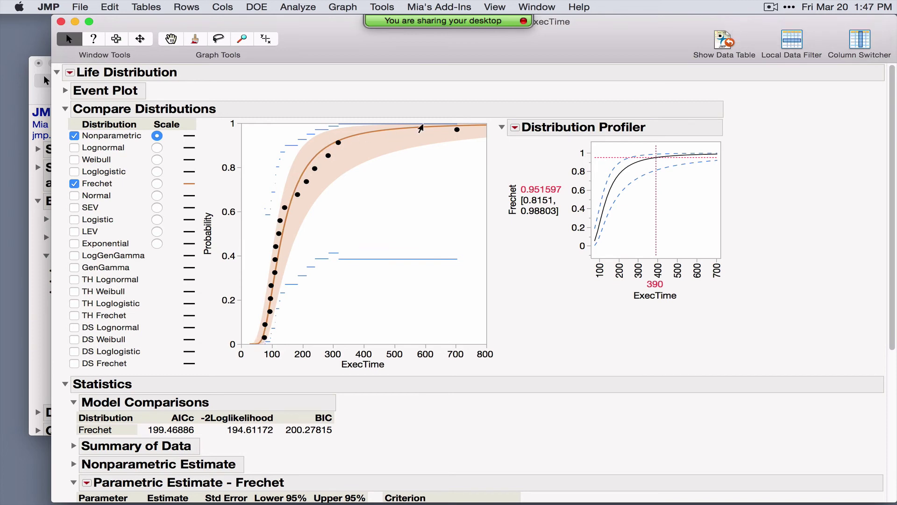
drag(526, 139, 665, 149)
drag(656, 231, 616, 229)
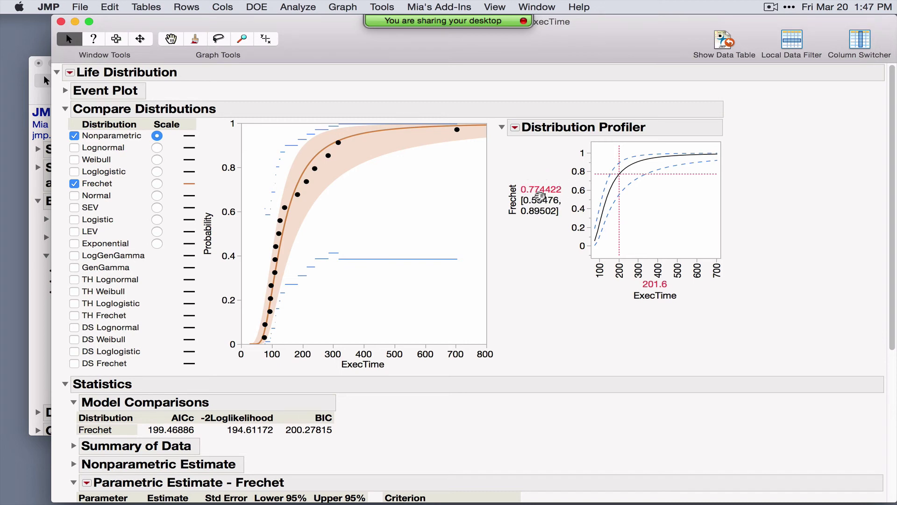
drag(618, 241, 699, 243)
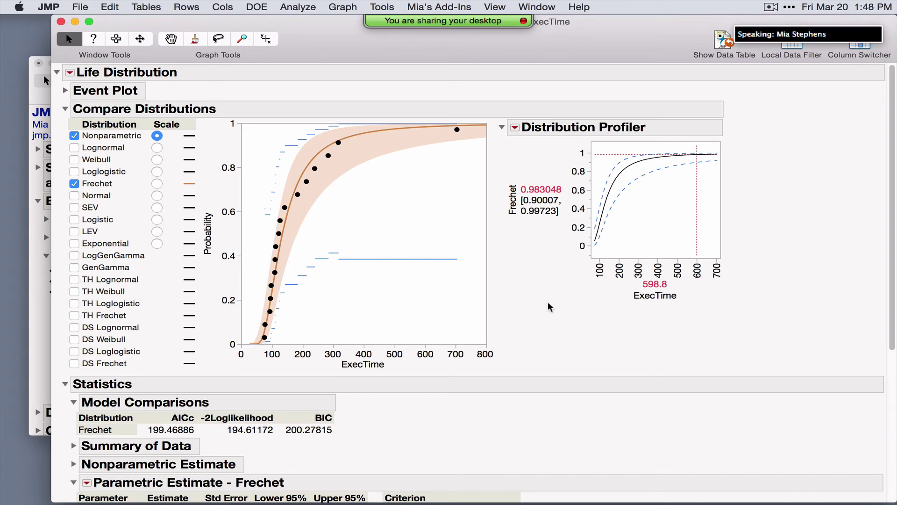
Fit all non-negative distributions to ExecTime and compare their fit statistics in Model Comparisons, focusing on the BIC of the Frechet fit
click(70, 72)
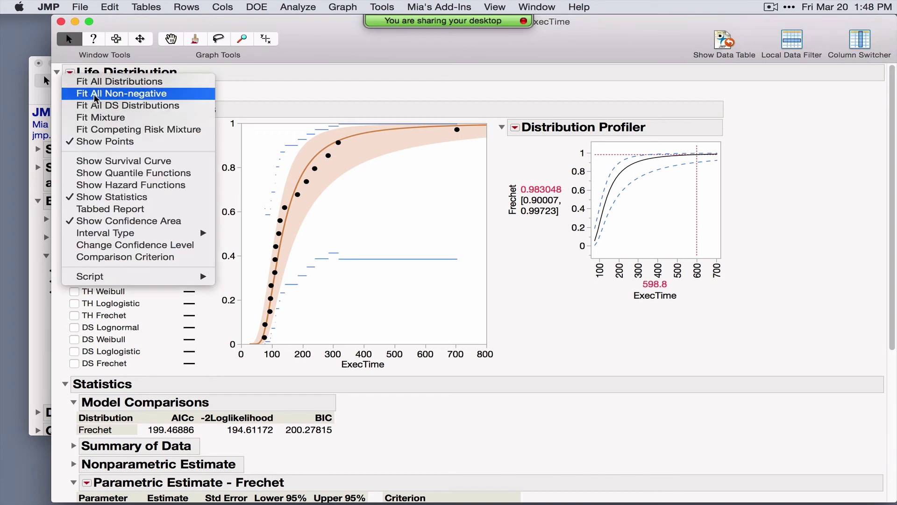
click(167, 94)
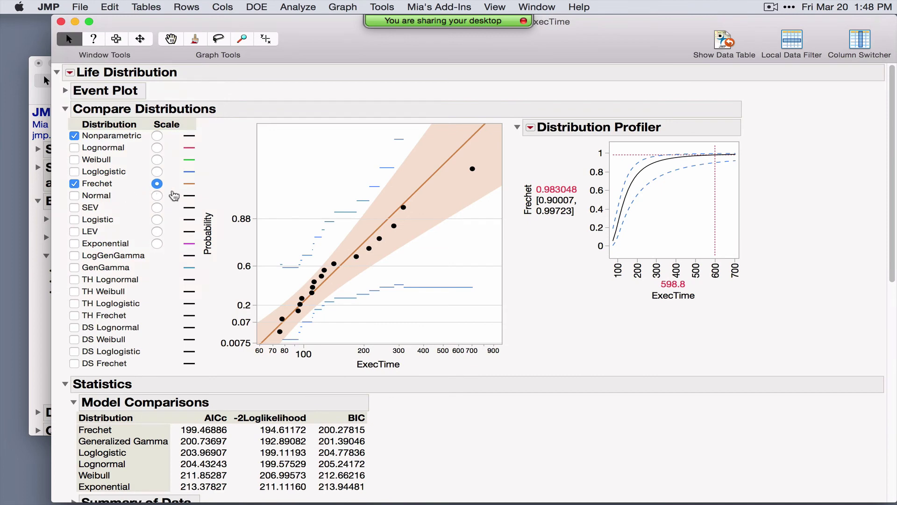
scroll(523, 428, down, 4)
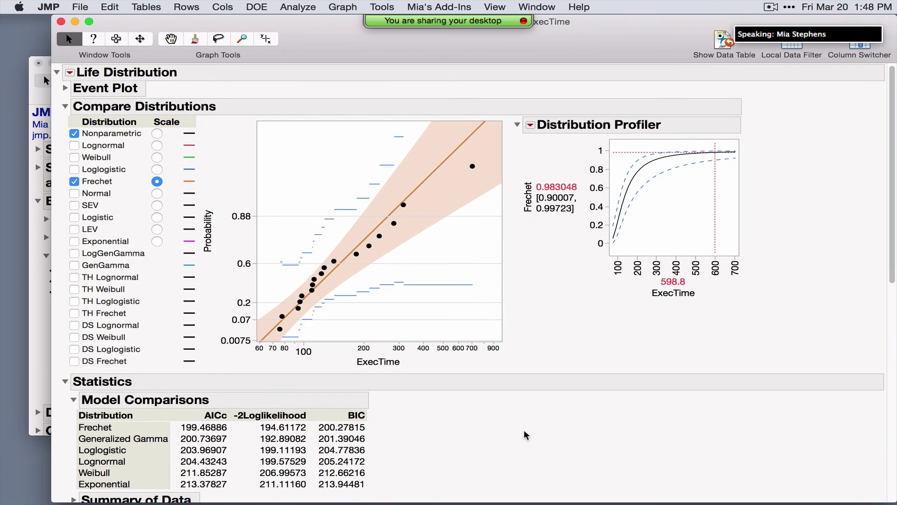
mouse_move(378, 351)
mouse_down()
mouse_move(399, 413)
mouse_move(359, 436)
mouse_up()
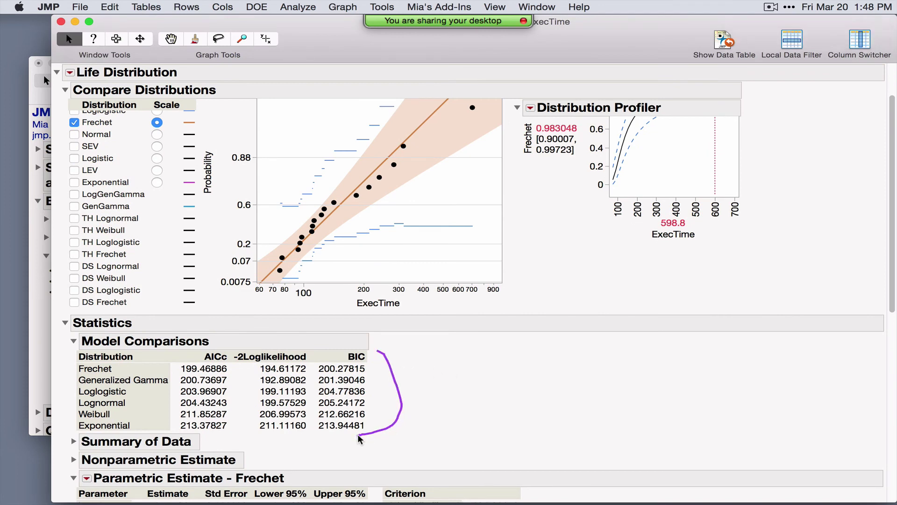
mouse_move(311, 373)
mouse_down()
mouse_move(381, 376)
mouse_move(383, 356)
mouse_move(310, 355)
mouse_move(311, 375)
mouse_up()
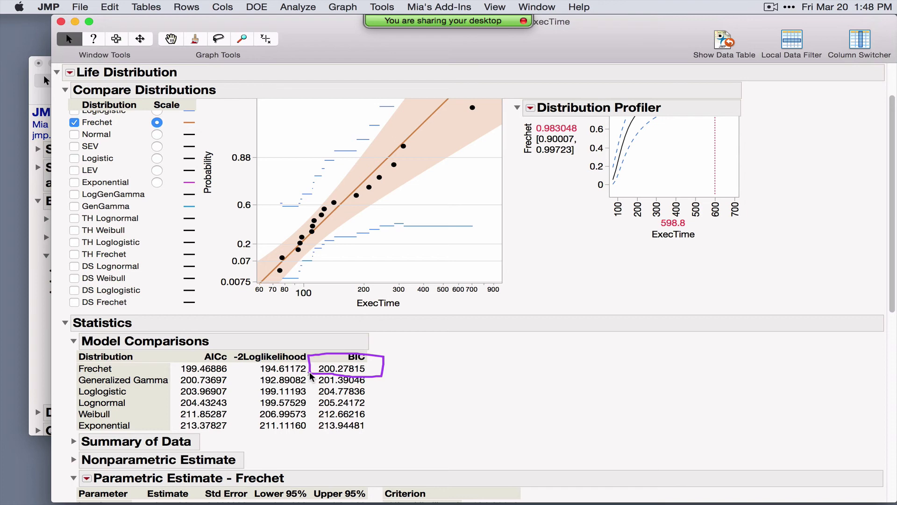
mouse_move(313, 366)
mouse_down()
mouse_move(313, 396)
mouse_move(359, 402)
mouse_move(382, 391)
mouse_move(382, 366)
mouse_move(368, 357)
mouse_move(317, 365)
mouse_up()
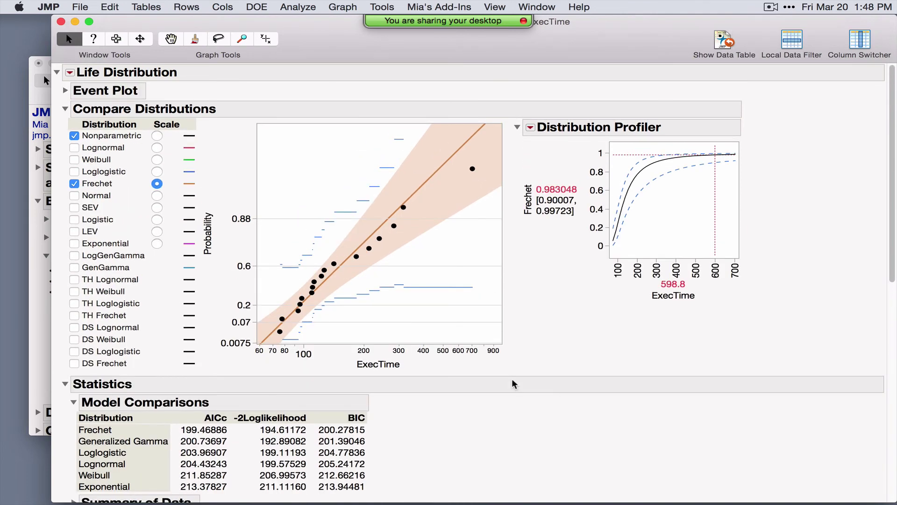
Review the other Reliability and Survival platforms, then close the Life Distribution report and the Comptime table without saving changes
click(302, 8)
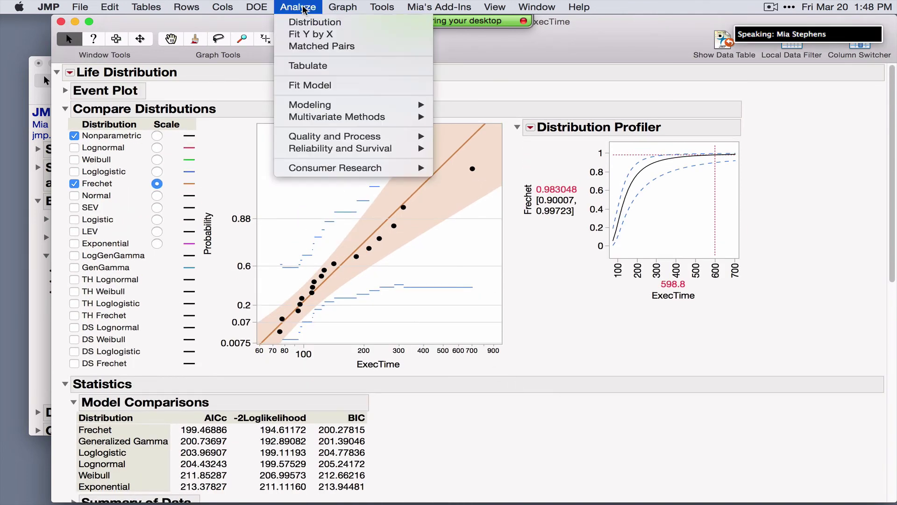
mouse_move(358, 139)
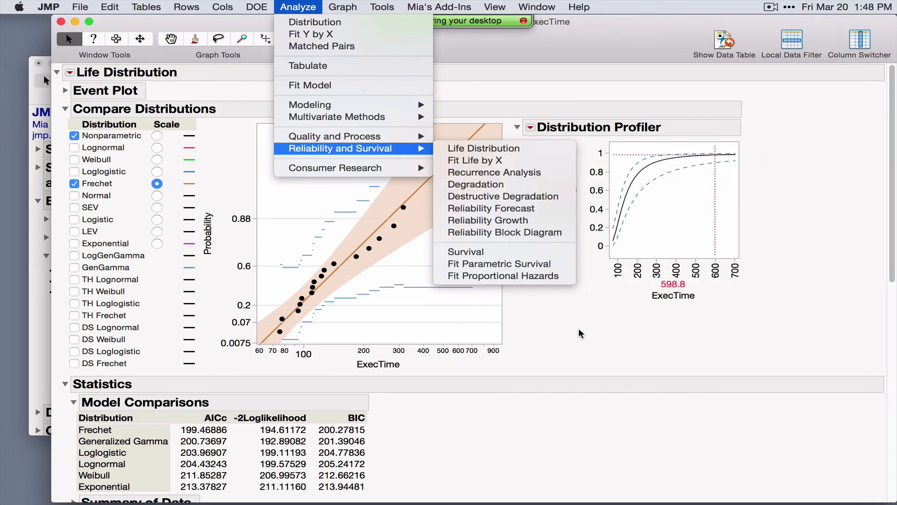
click(61, 21)
click(61, 22)
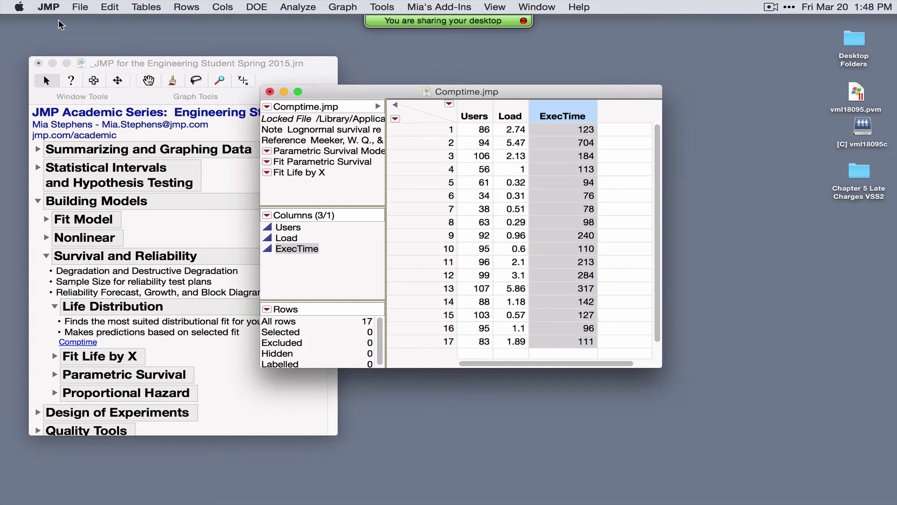
click(269, 91)
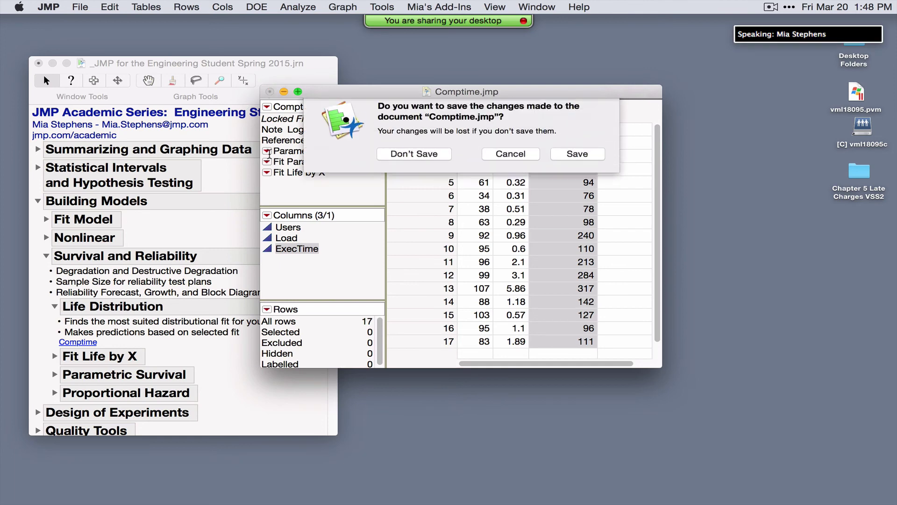
click(404, 162)
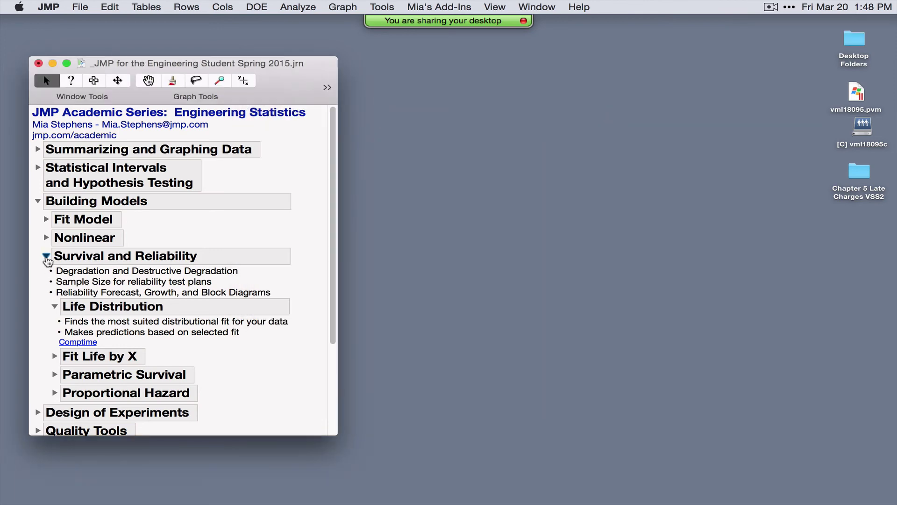
Collapse the Survival and Reliability and Building Models topics in the journal and expand Design of Experiments
click(47, 257)
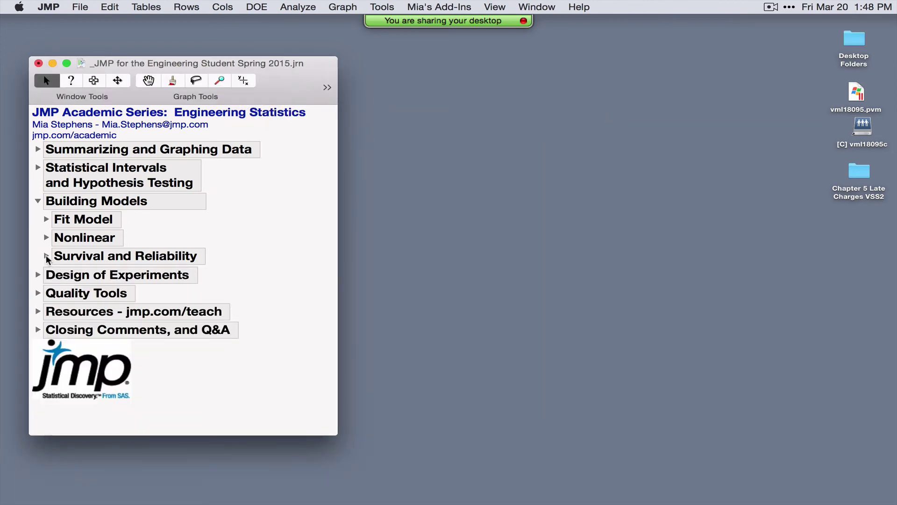
click(37, 201)
click(38, 220)
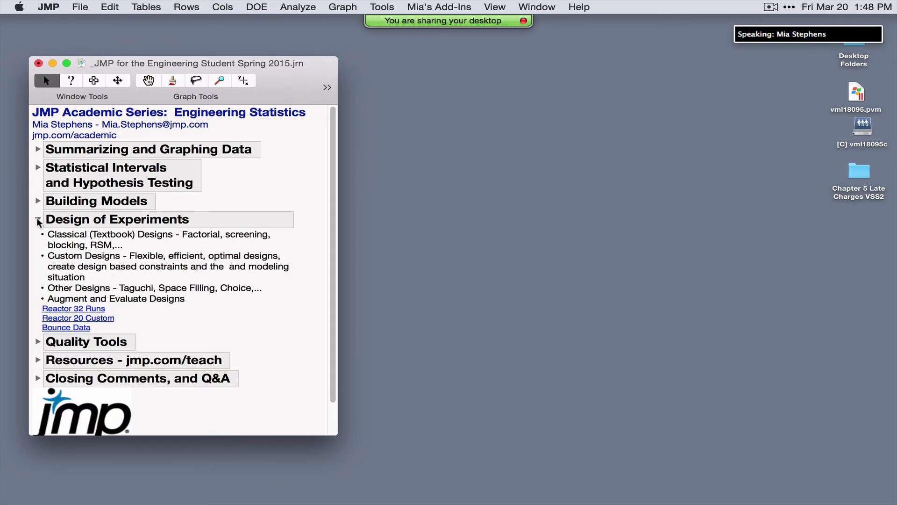
Look over the available design of experiments platforms, start a Custom Design, and reposition its window
click(257, 7)
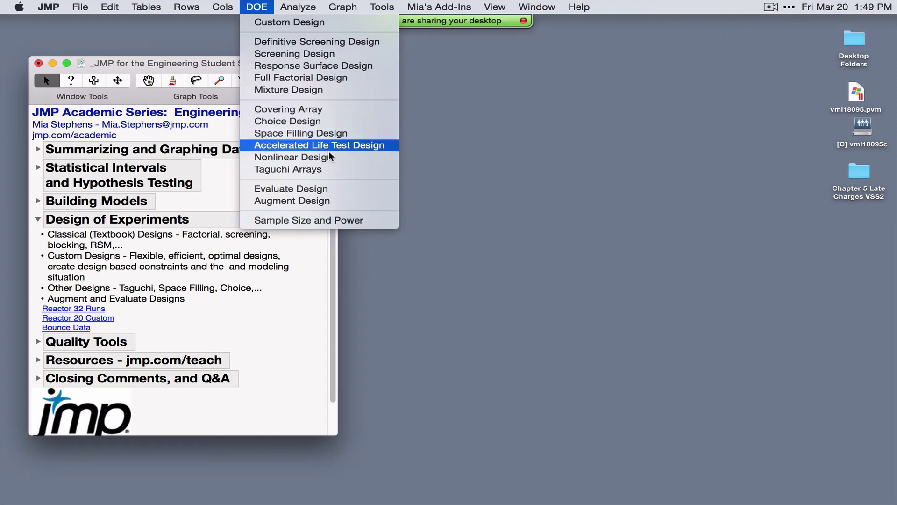
click(296, 22)
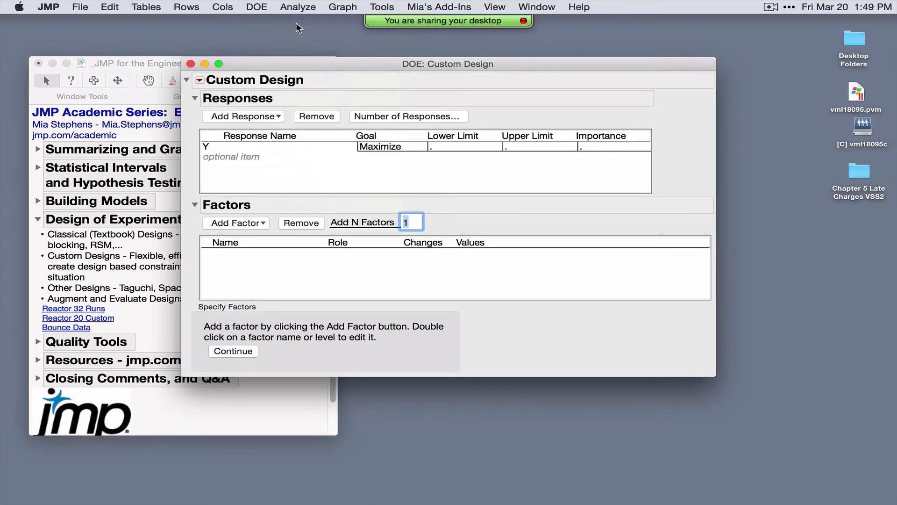
drag(410, 69, 385, 78)
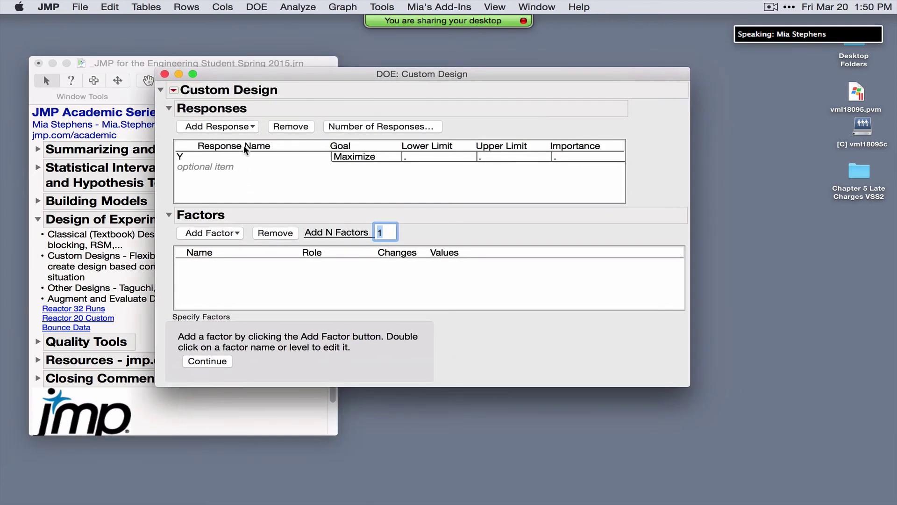
Look over the response goal options and rename response Y as Strength, keeping its Maximize goal
click(244, 126)
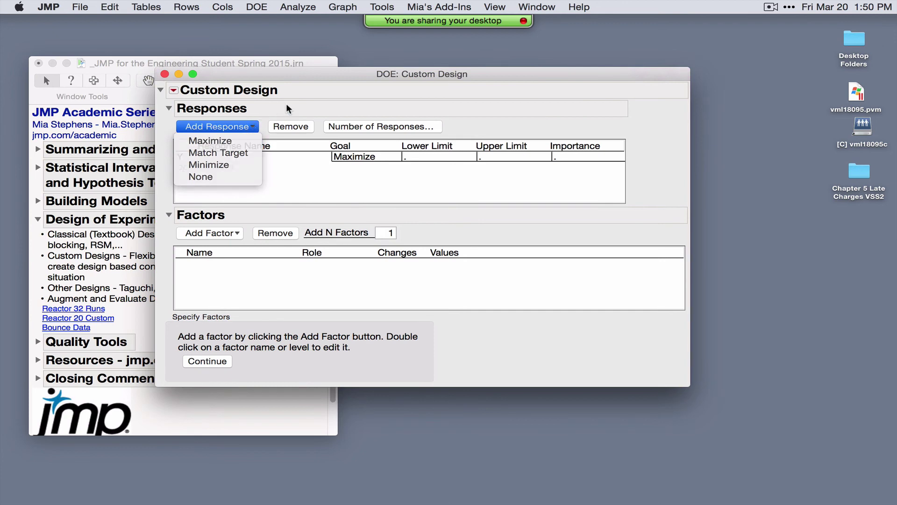
click(233, 141)
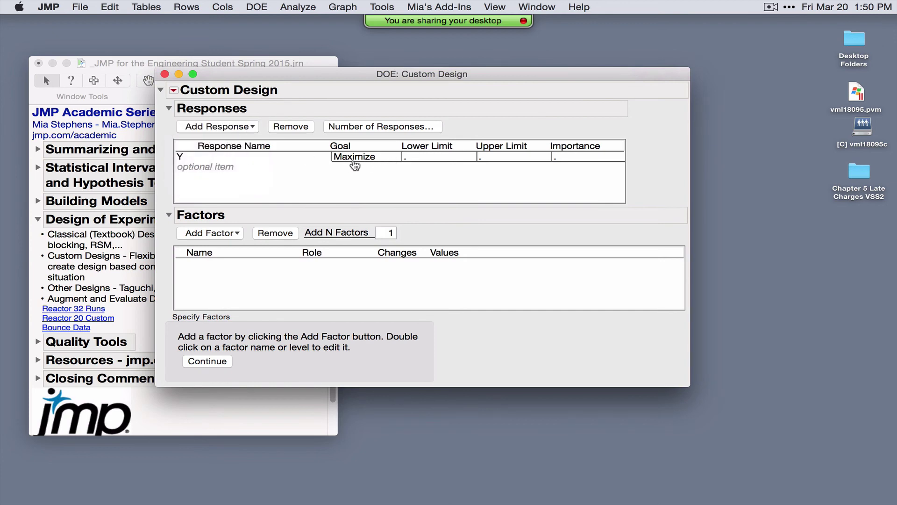
click(354, 157)
click(212, 164)
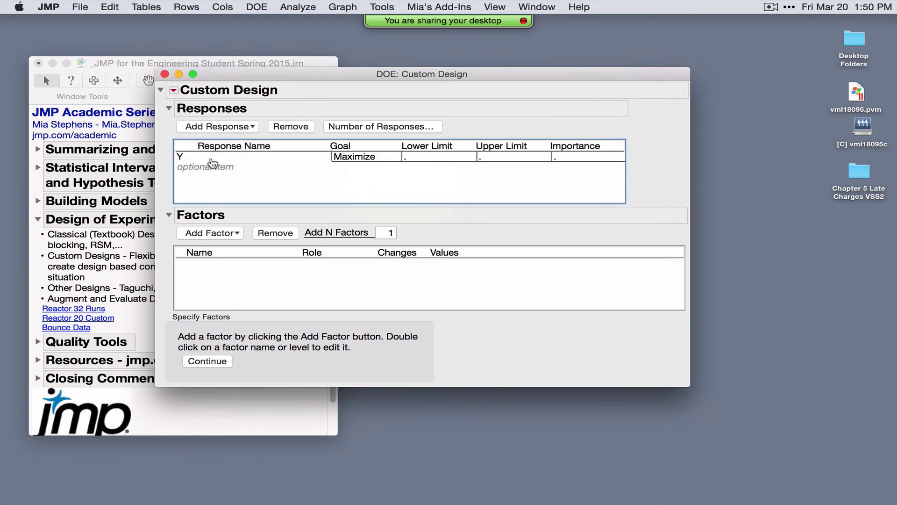
double_click(212, 158)
text(Stre)
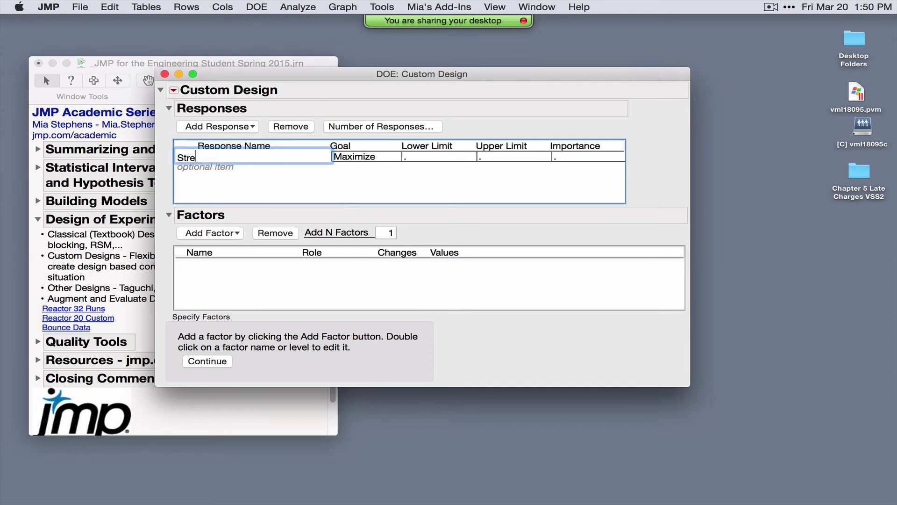
text(ntgth)
key(Tab)
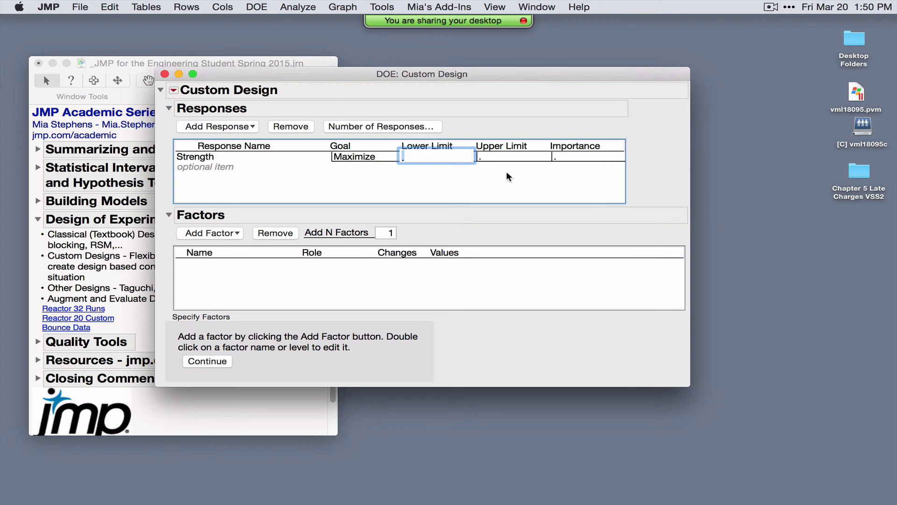
mouse_move(622, 133)
mouse_down()
mouse_move(568, 124)
mouse_move(537, 131)
mouse_move(532, 158)
mouse_up()
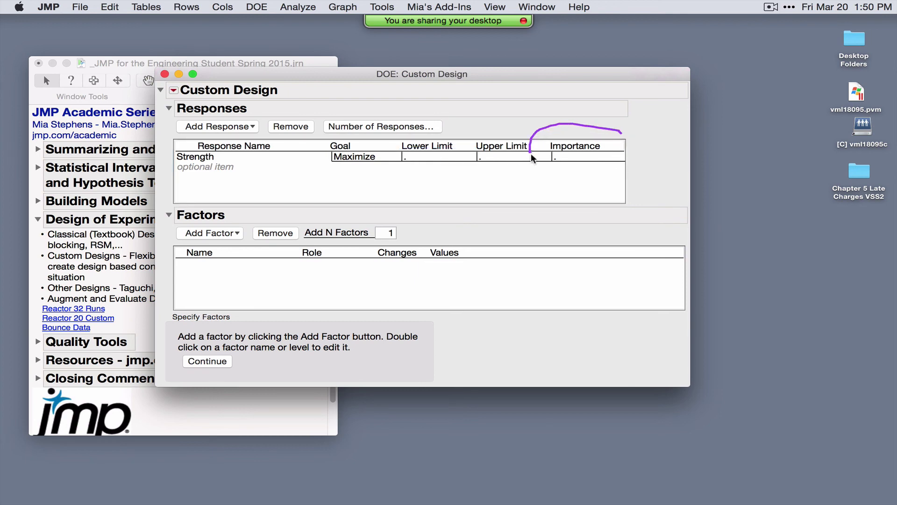
mouse_move(612, 157)
mouse_down()
mouse_move(628, 135)
mouse_move(619, 127)
mouse_up()
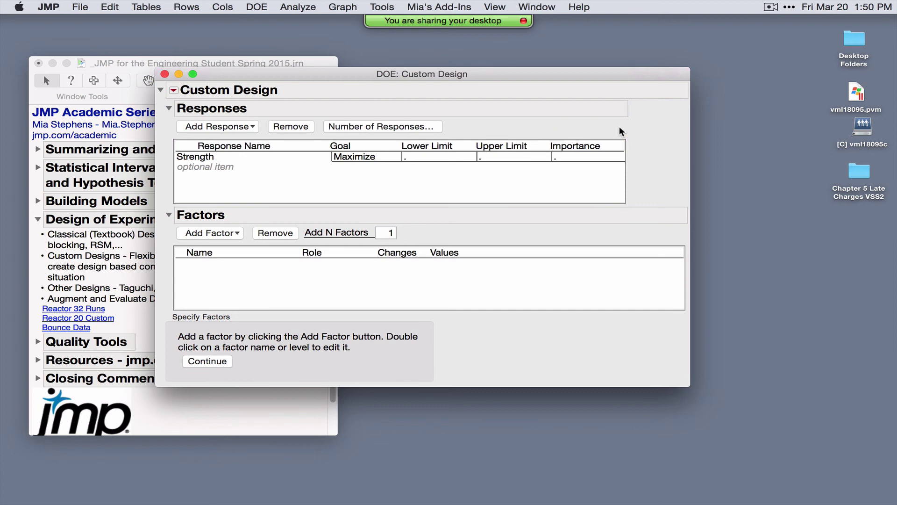
Add a continuous factor named Time with low and high values of 40 and 80
click(222, 232)
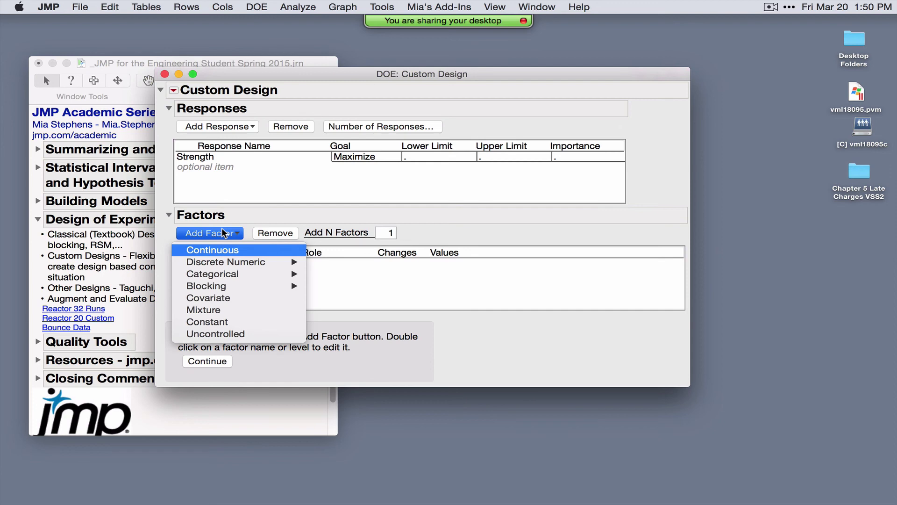
click(228, 251)
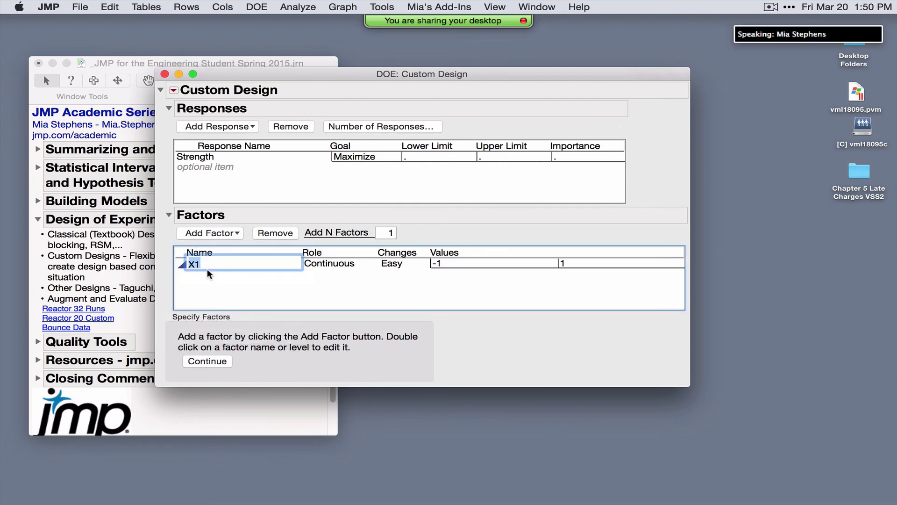
text(T)
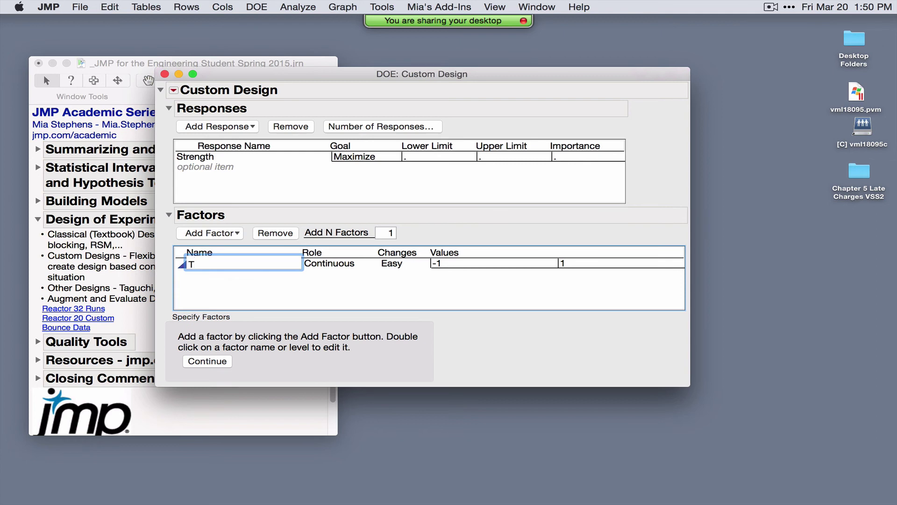
text(ime)
key(Tab)
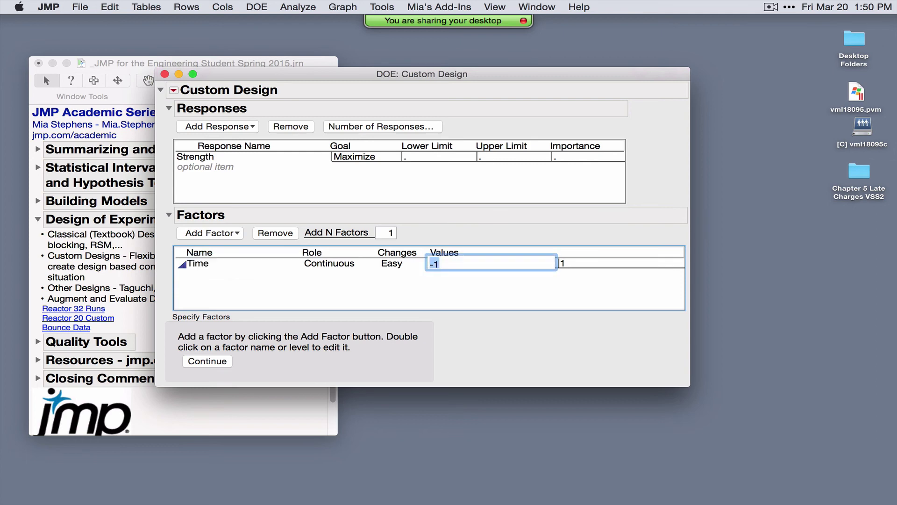
text(40)
key(Tab)
text(80)
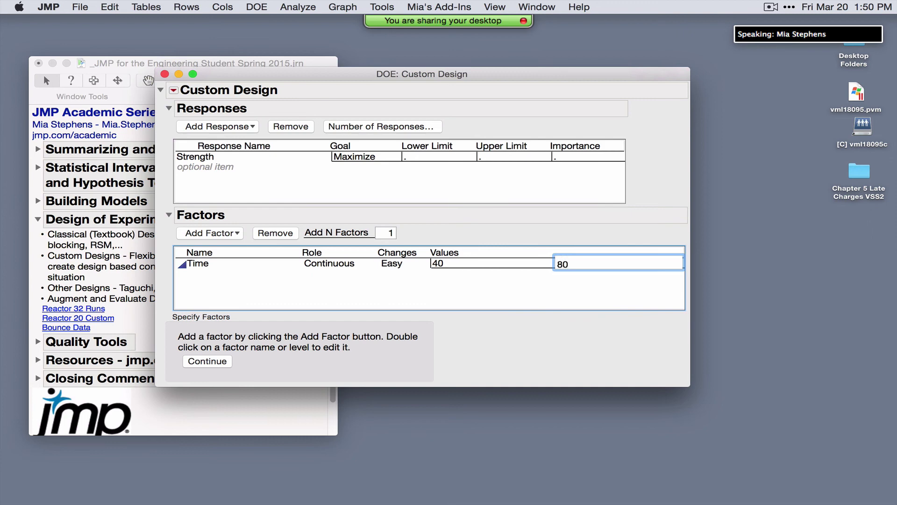
key(Tab)
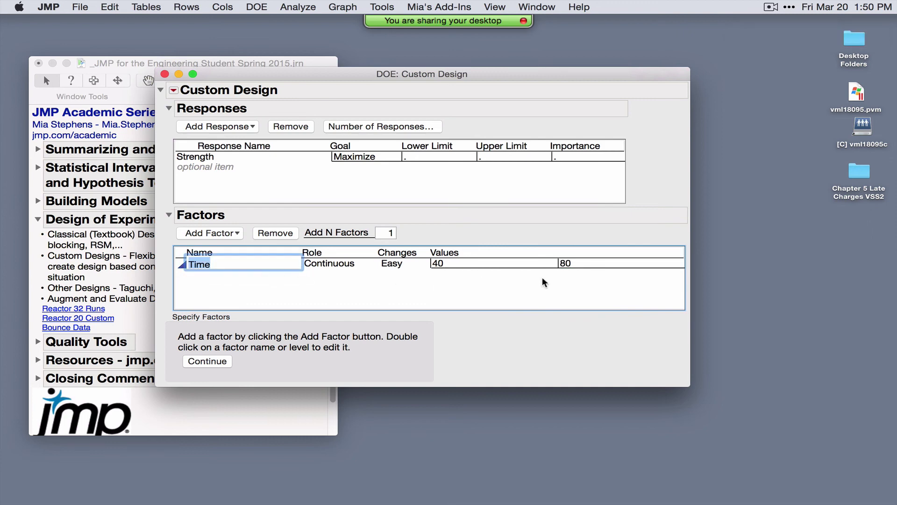
Add a second continuous factor named Temp with low and high values of 300 and 400
key(Tab)
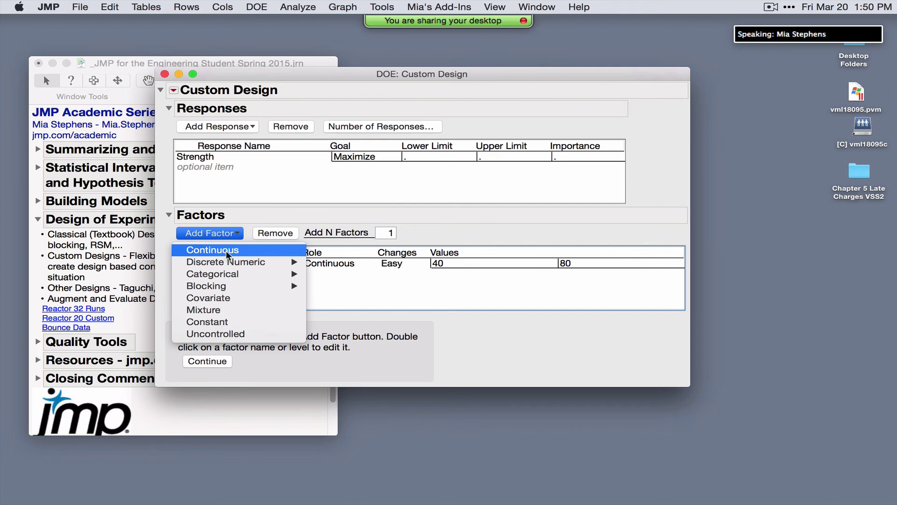
key(Escape)
click(209, 275)
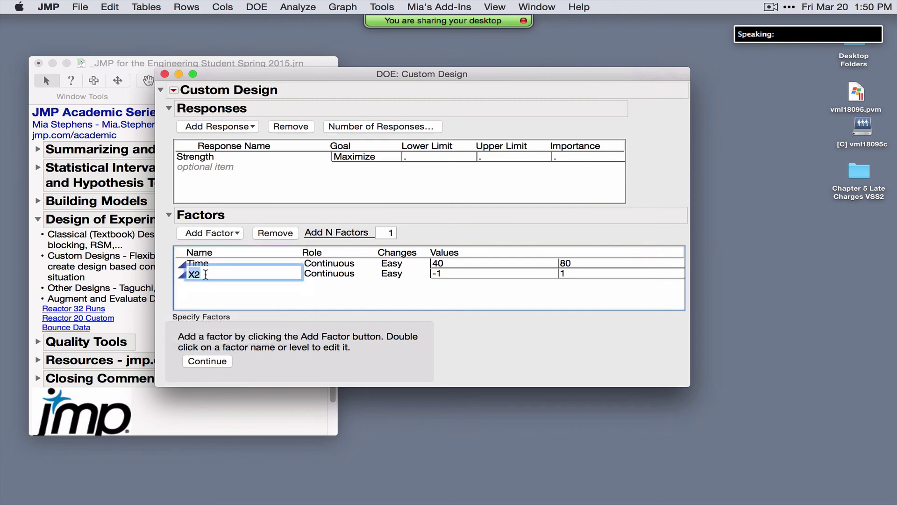
text(Temp)
key(Tab)
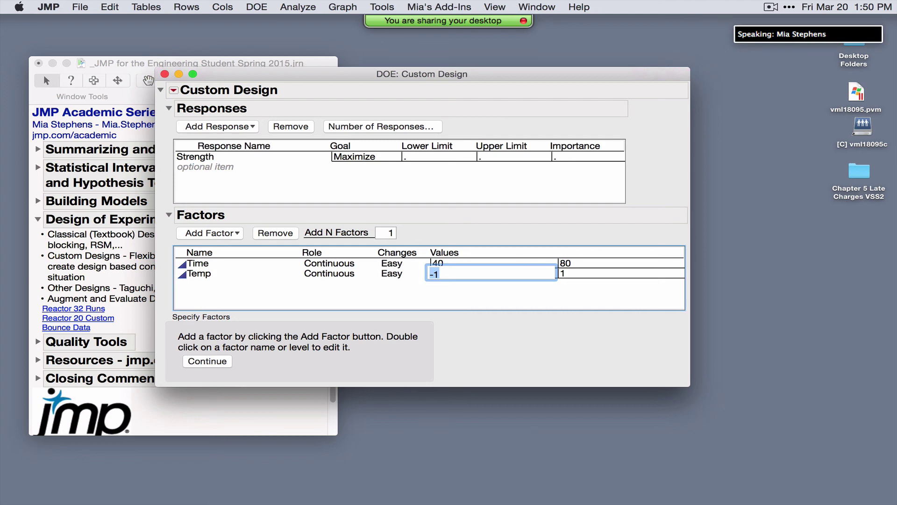
text(300)
key(Tab)
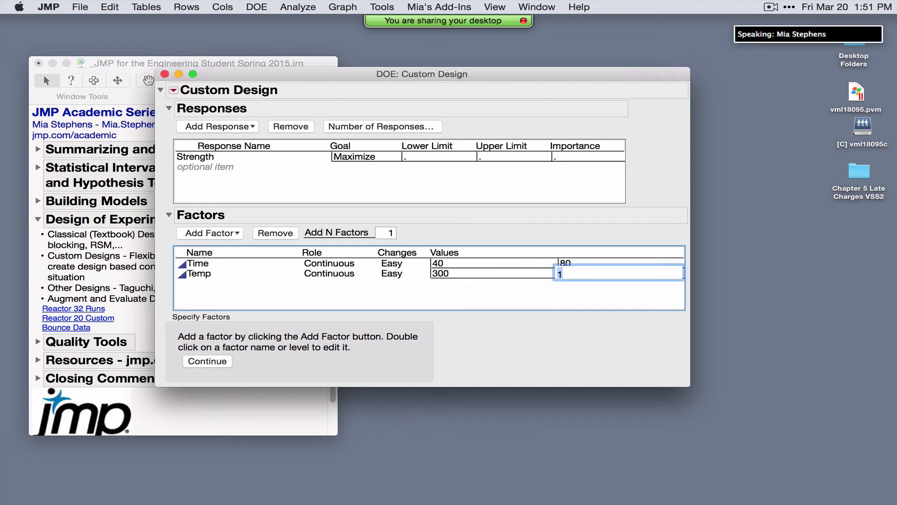
text(400)
key(Tab)
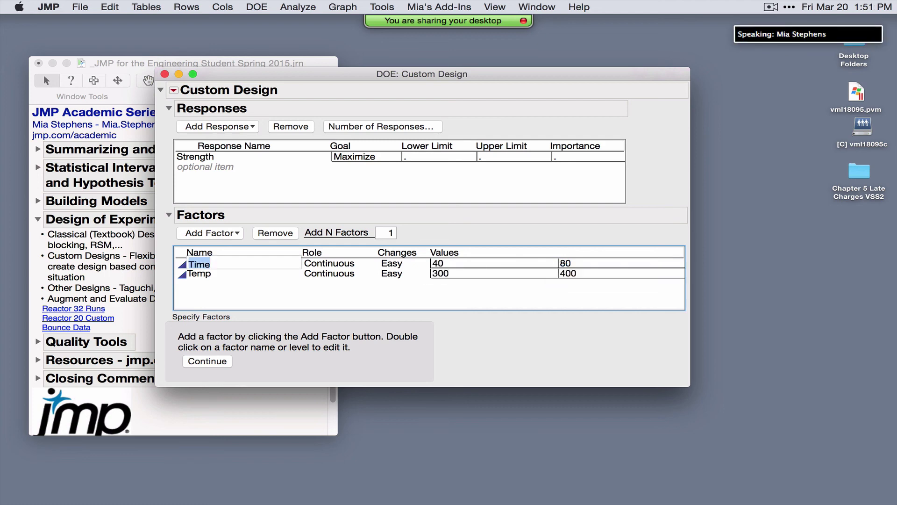
Add a three-level categorical factor named Oven Type and look over the Changes options for Temp
click(209, 232)
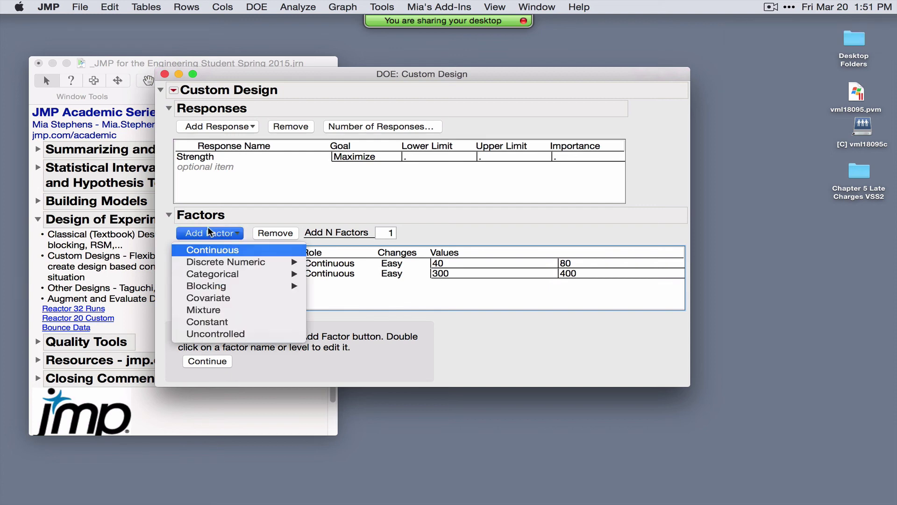
mouse_move(229, 264)
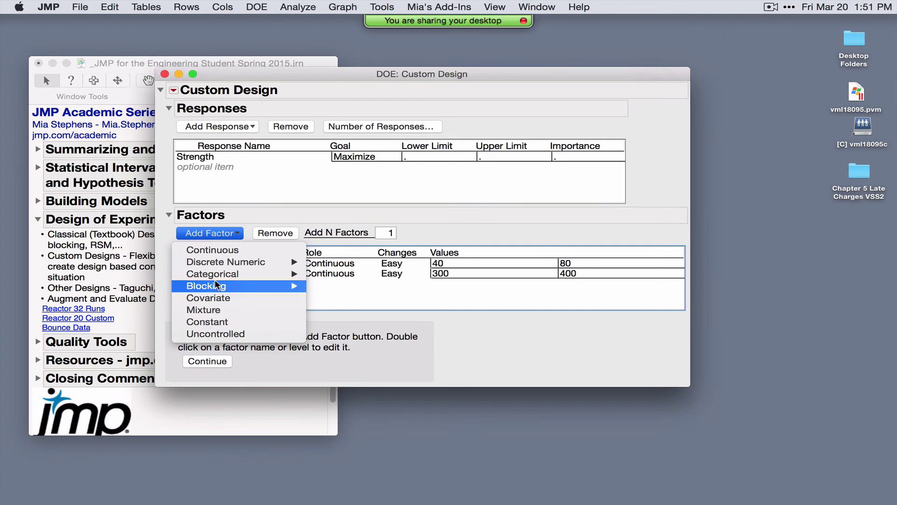
mouse_move(217, 278)
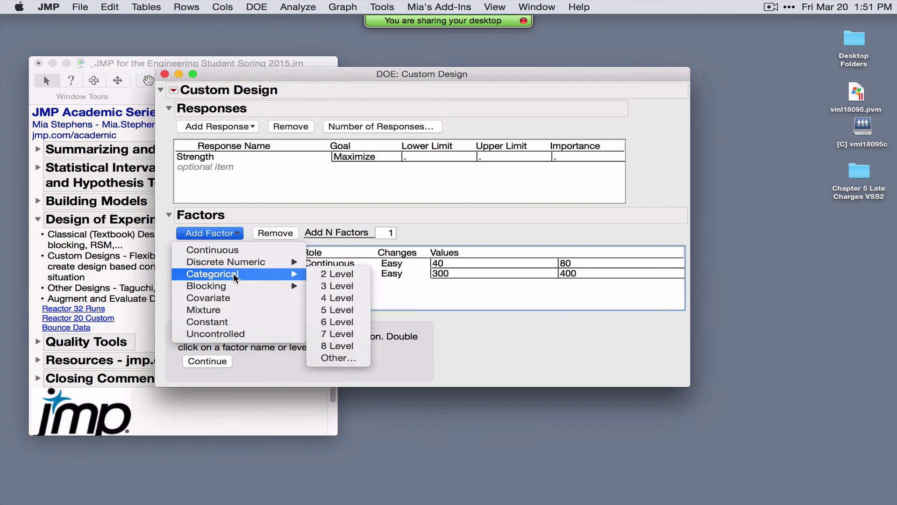
click(337, 285)
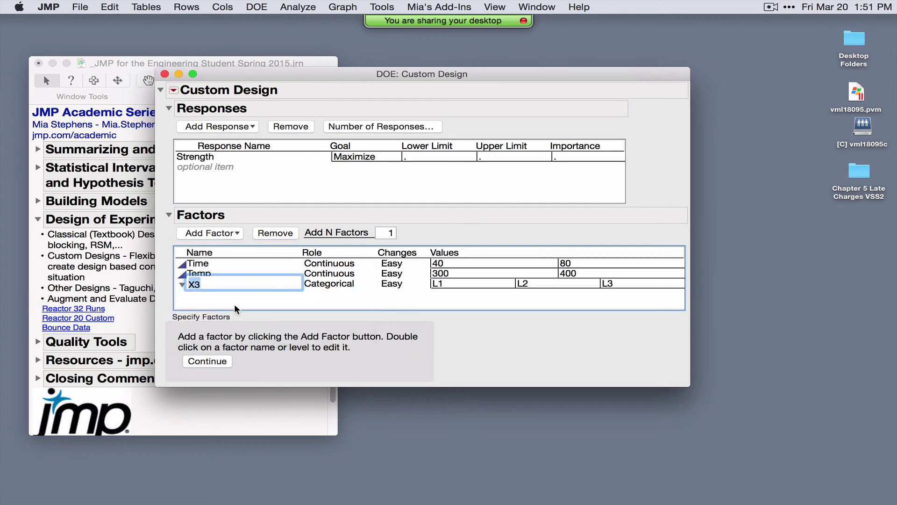
text(Oven Type)
key(Tab)
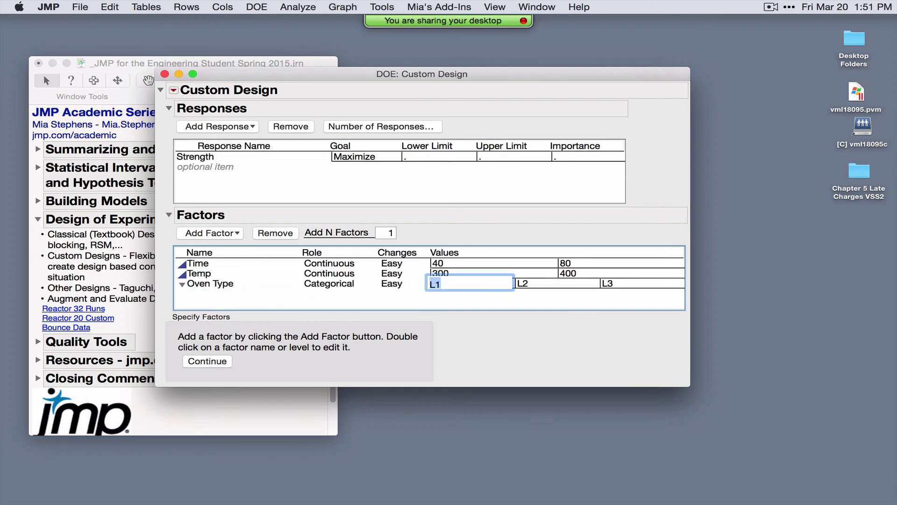
click(282, 301)
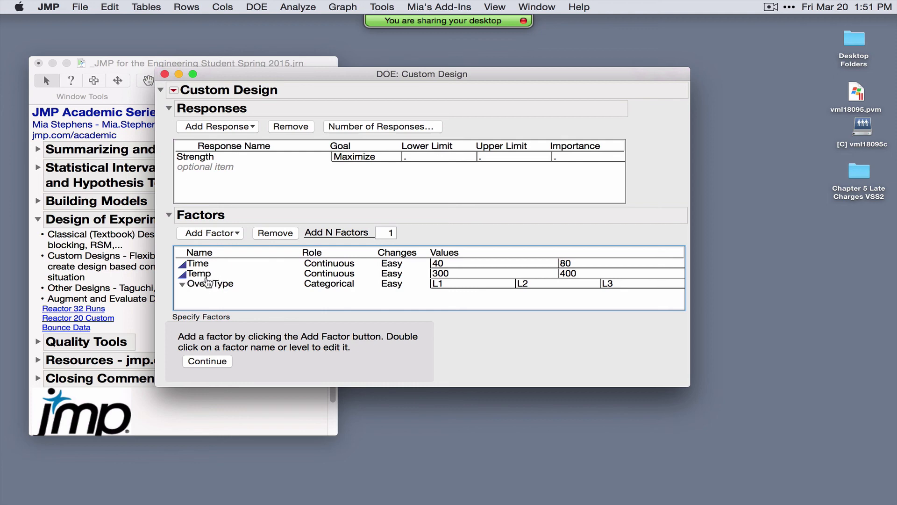
click(391, 274)
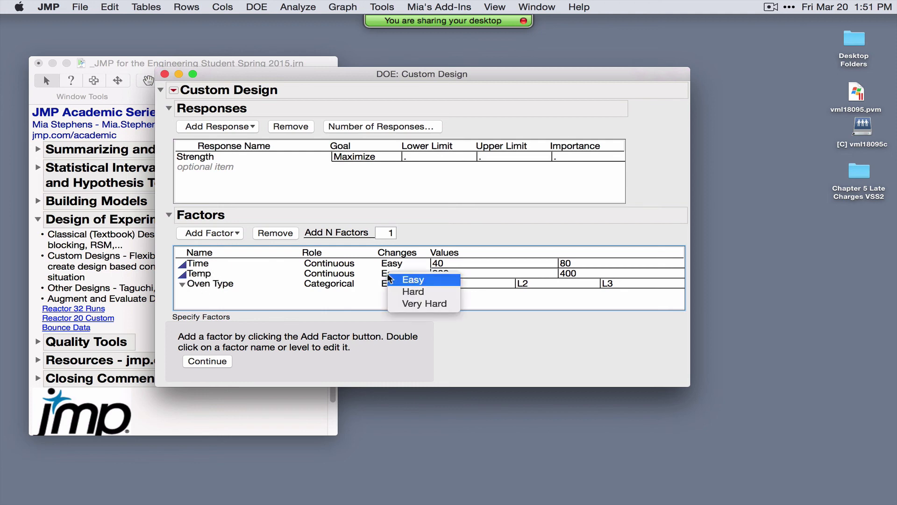
click(295, 299)
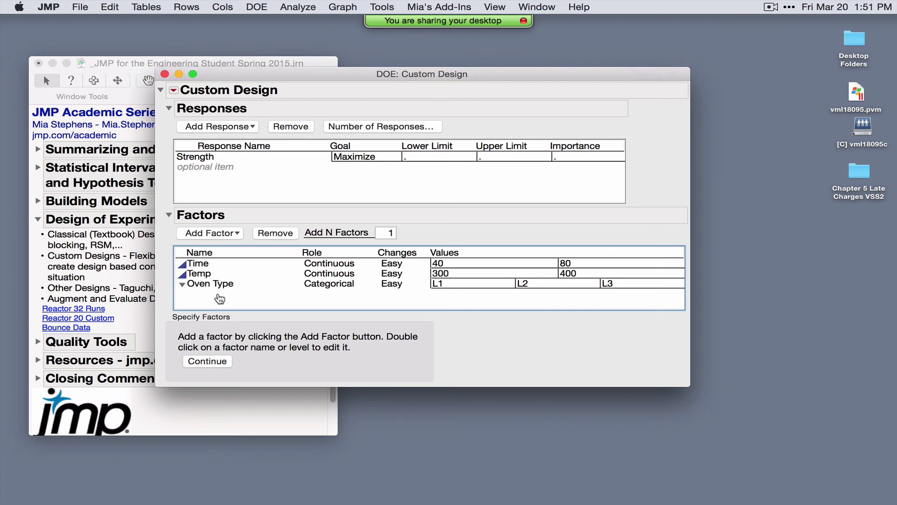
Continue from the factor definitions to the model specification and collapse the Define Factor Constraints section
click(209, 363)
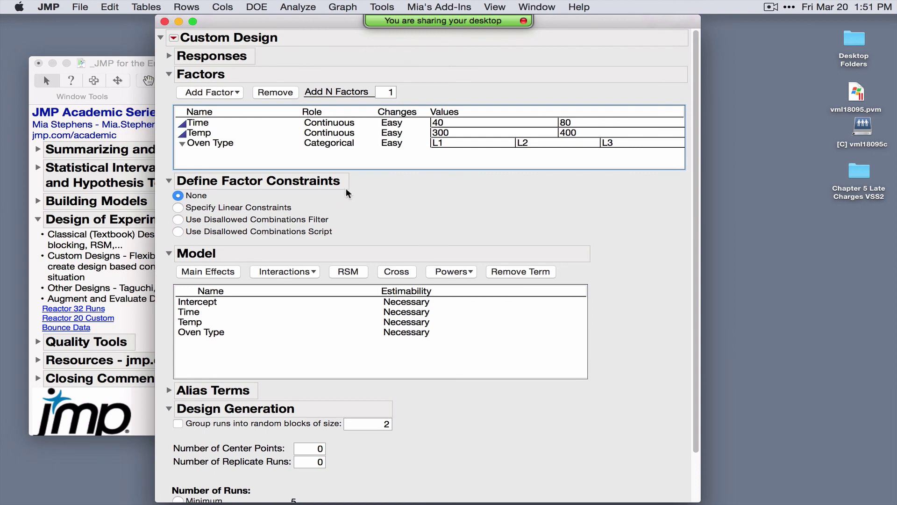
drag(346, 189, 360, 213)
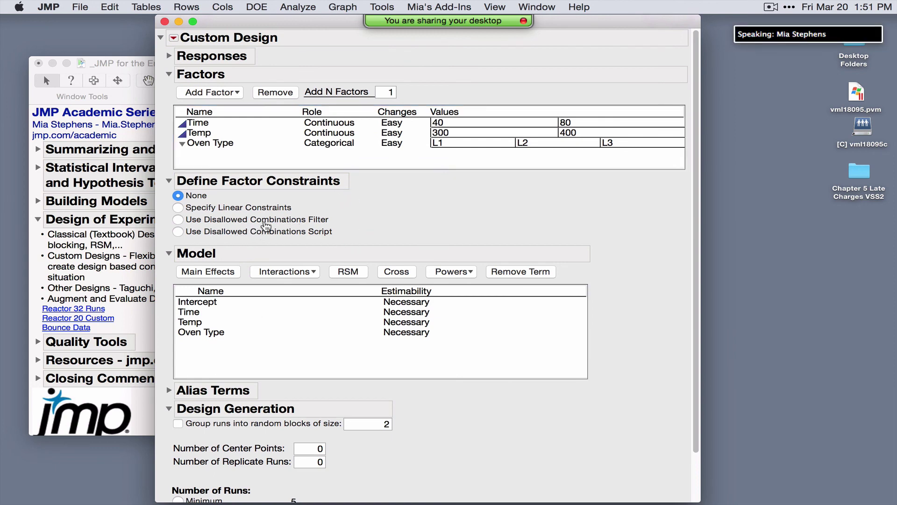
click(169, 181)
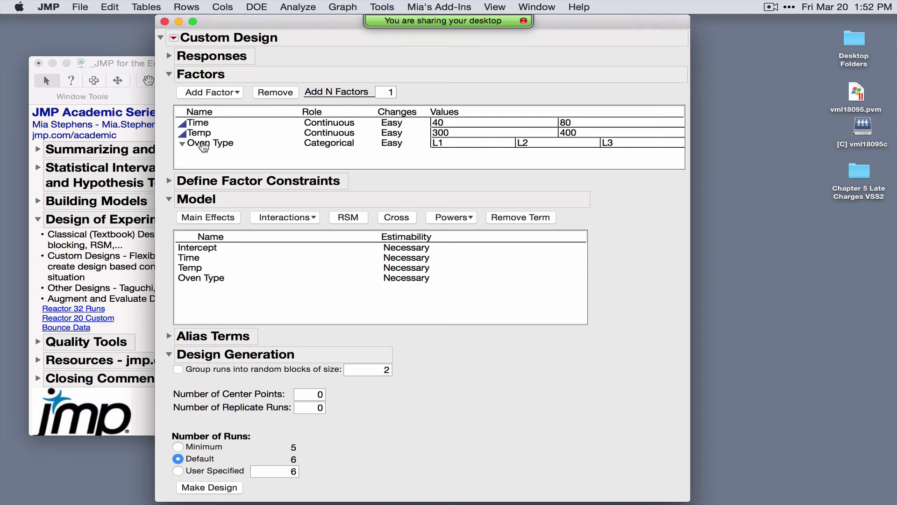
Add all second-order interactions among Time, Temp and Oven Type to the model
drag(204, 123, 209, 146)
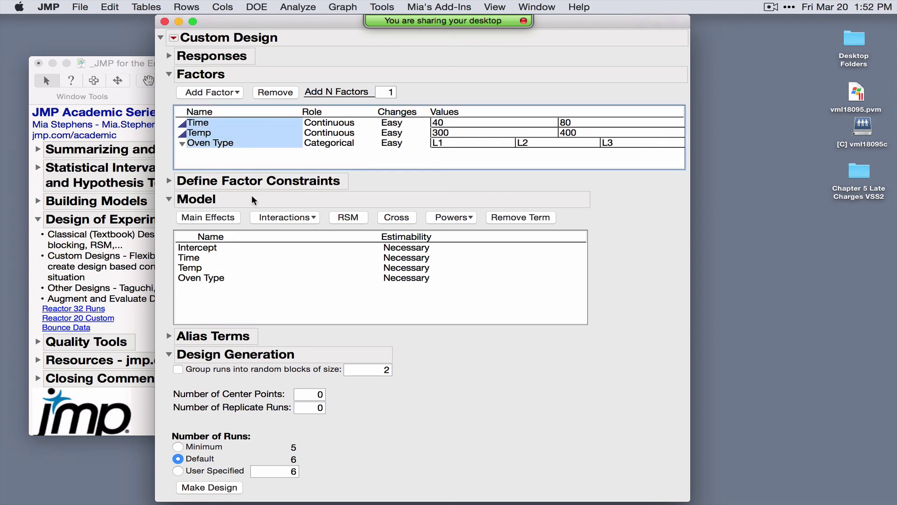
click(285, 218)
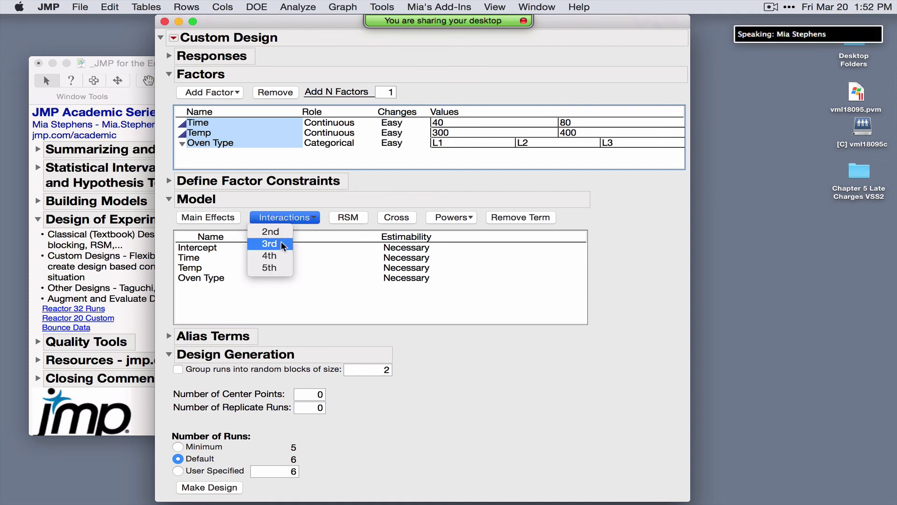
click(279, 234)
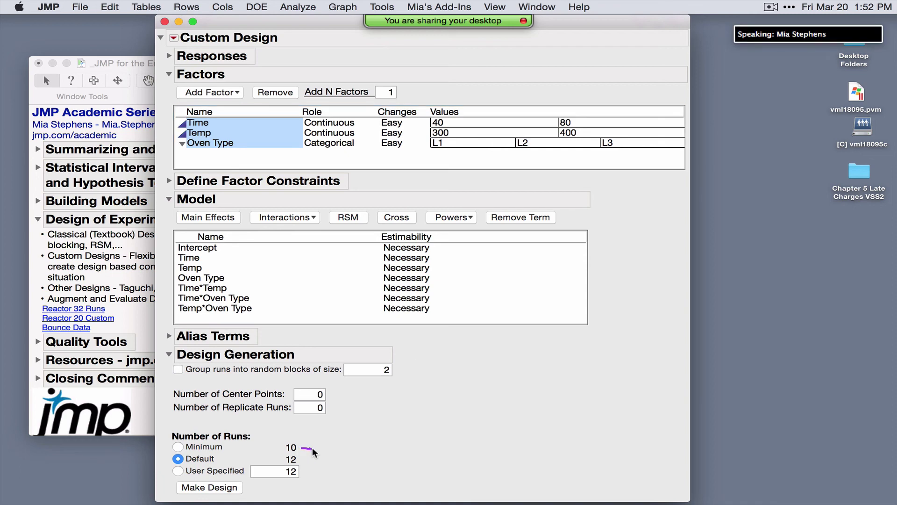
drag(313, 447, 303, 447)
Set the number of center points for the design to 2
double_click(305, 395)
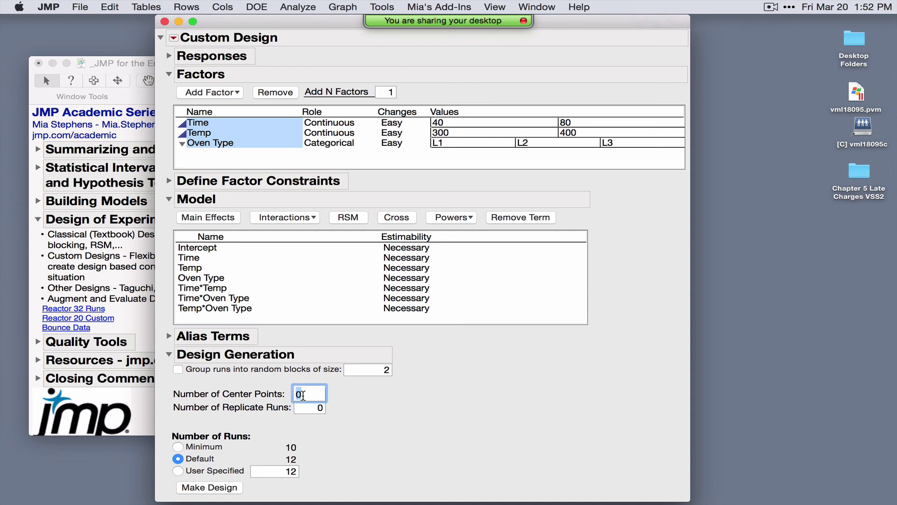
text(2)
key(Return)
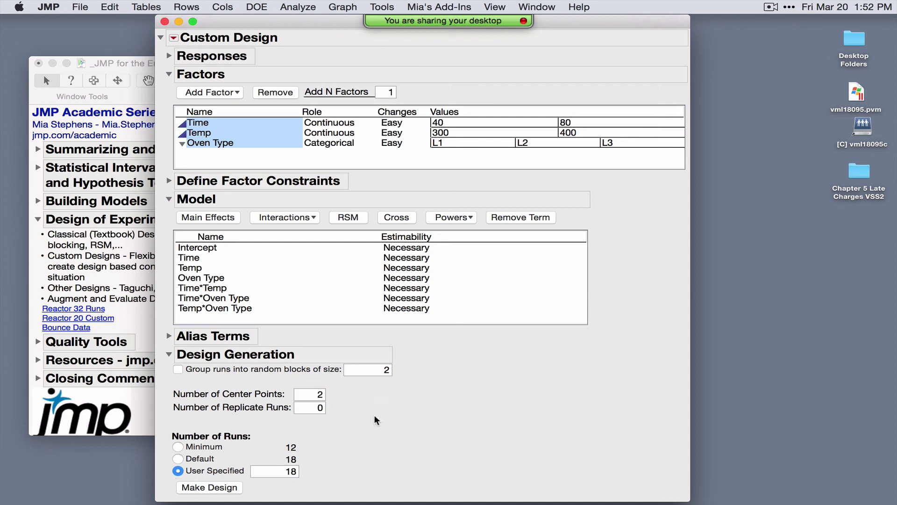
Set the user-specified number of runs to 12 and generate the design
click(277, 472)
text(12)
key(Return)
click(201, 487)
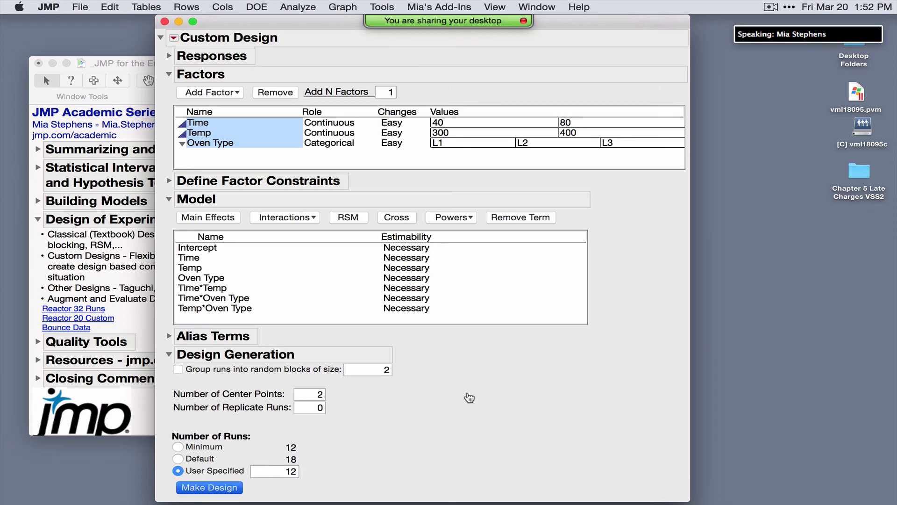
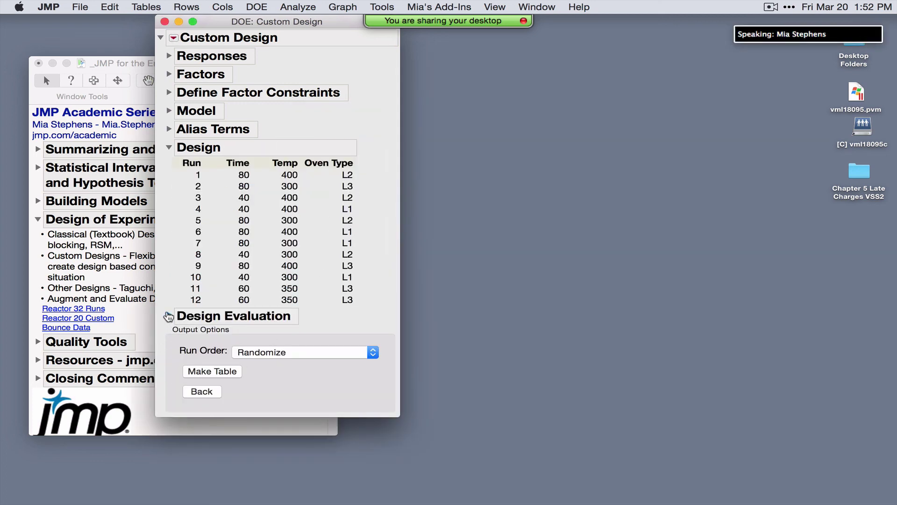
Expand the Design Evaluation section and make the data table for the design with randomized run order
click(168, 317)
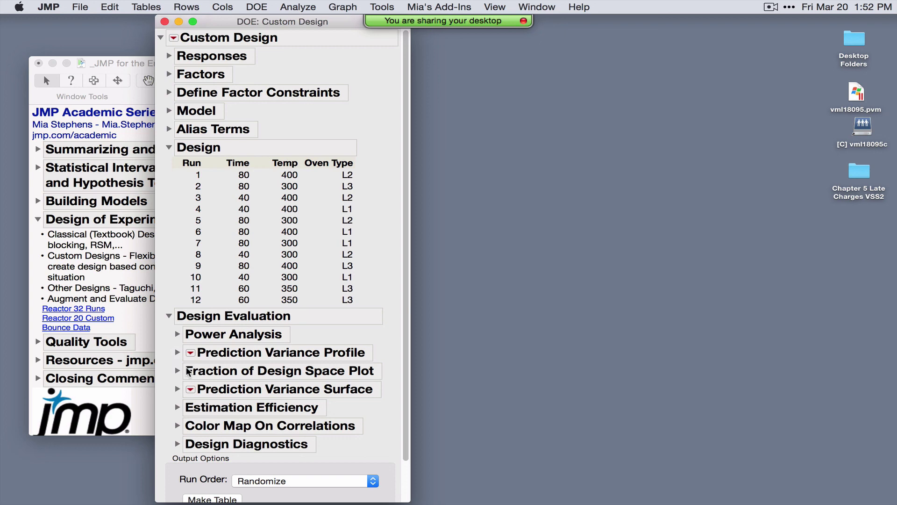
scroll(186, 371, down, 3)
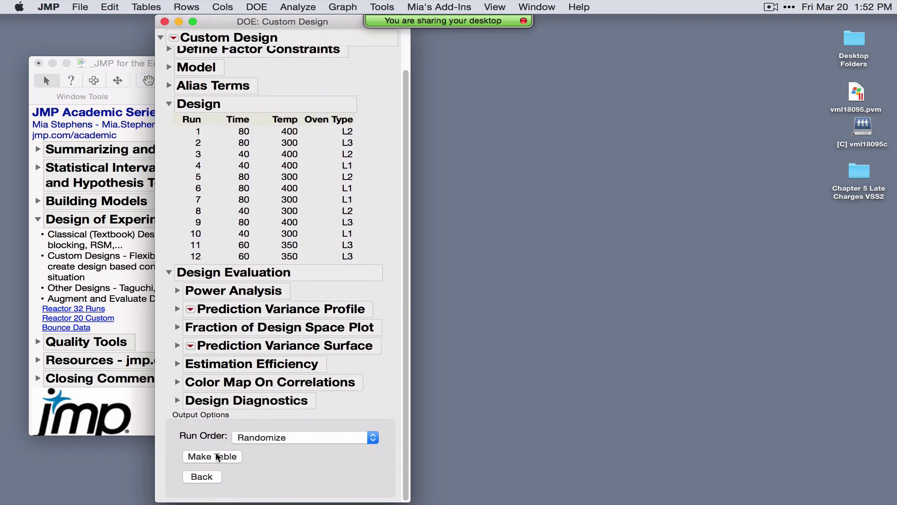
click(217, 456)
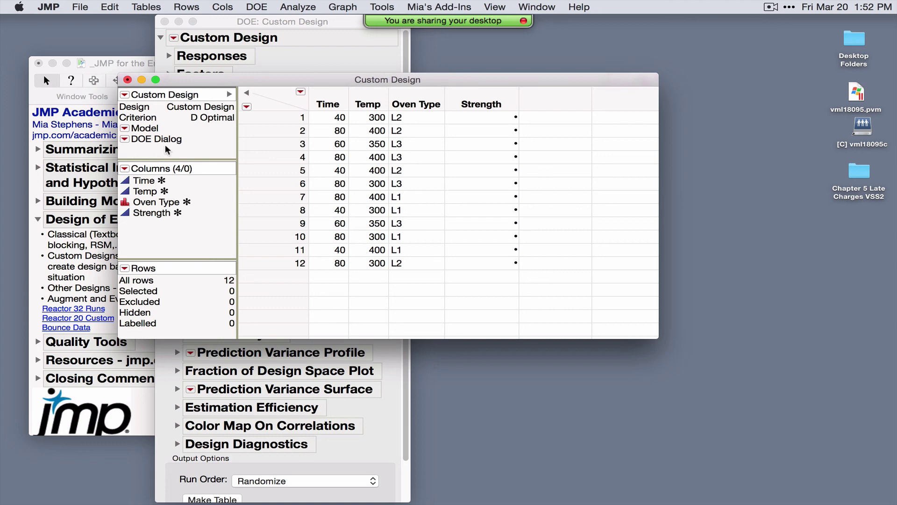
Open the Fit Model dialog for the custom design table to view its predefined response and model effects
click(124, 129)
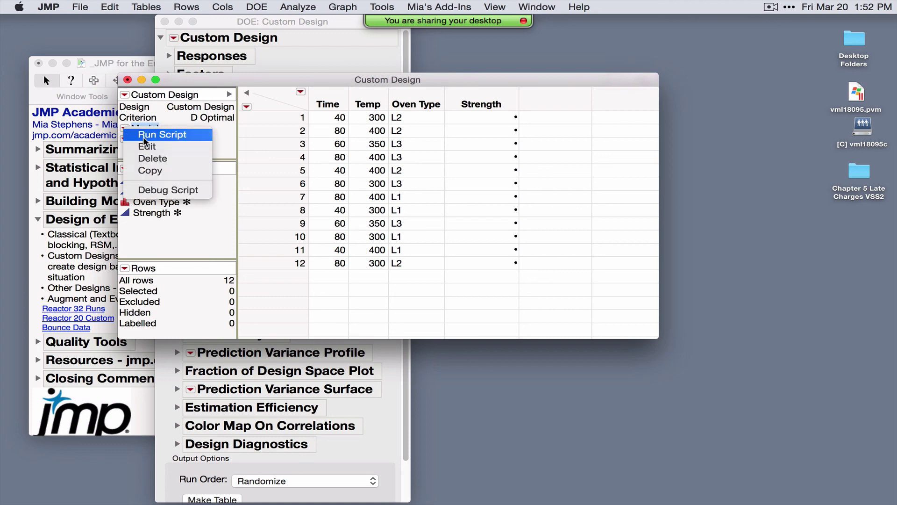
click(298, 6)
click(298, 7)
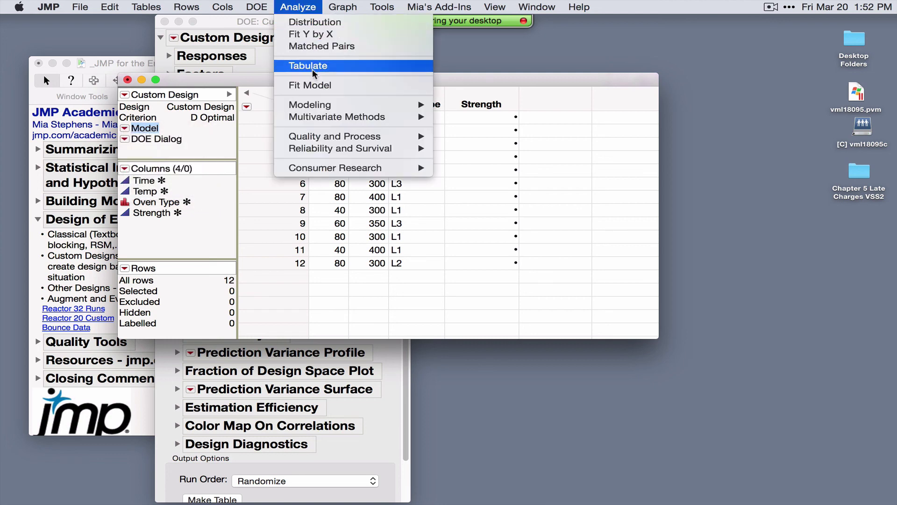
click(315, 84)
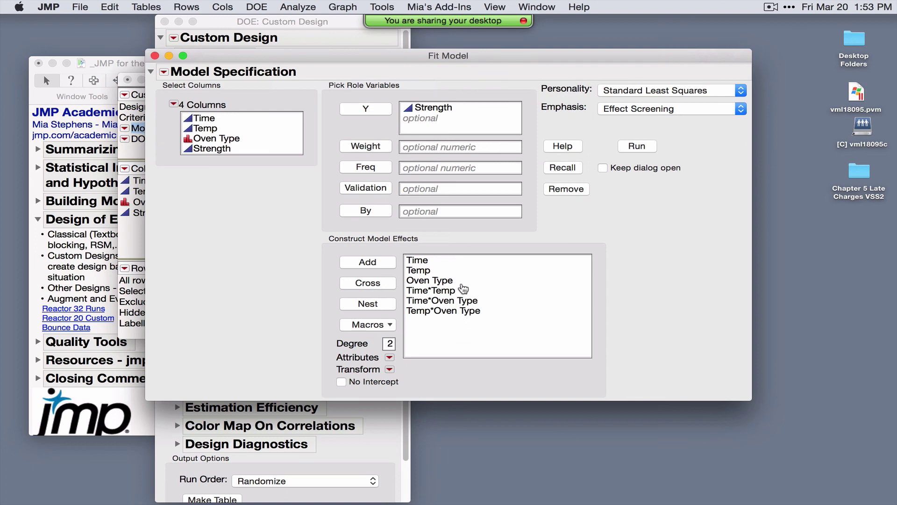
Close the Fit Model dialog, the design table without saving it, and the Custom Design window
click(155, 56)
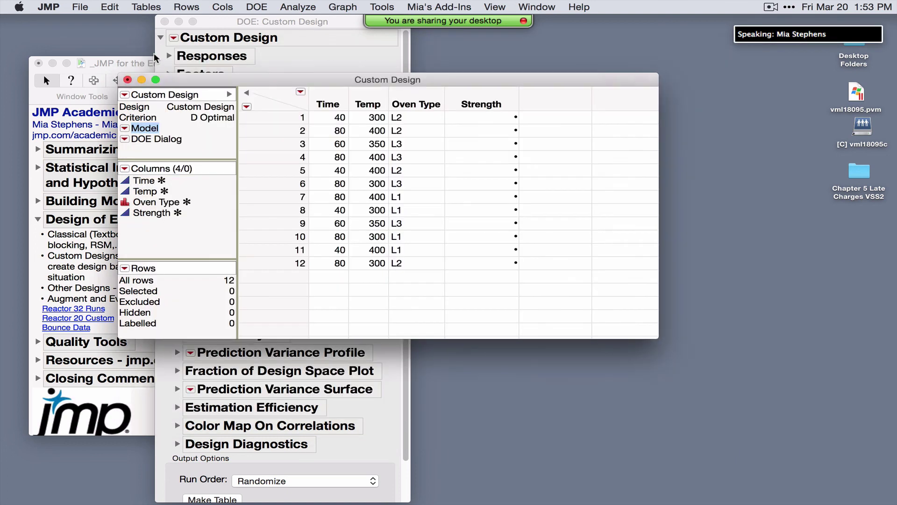
click(127, 79)
click(352, 156)
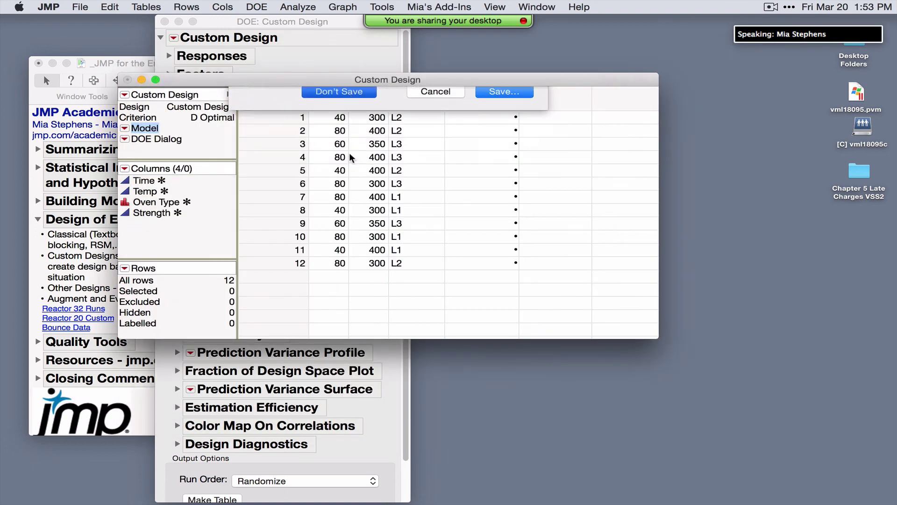
click(165, 22)
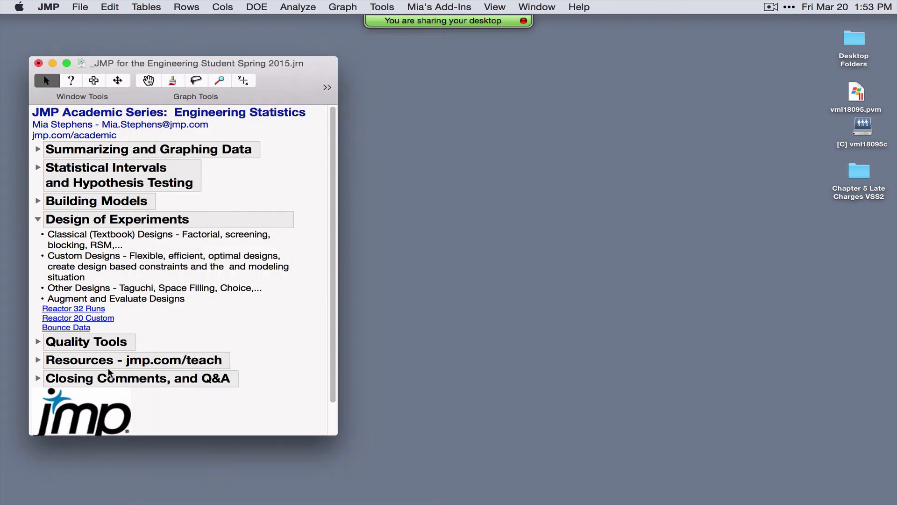
Open the Reactor 32 Runs data table and start a Fit Model specification with Percent Reacted as the response
click(76, 309)
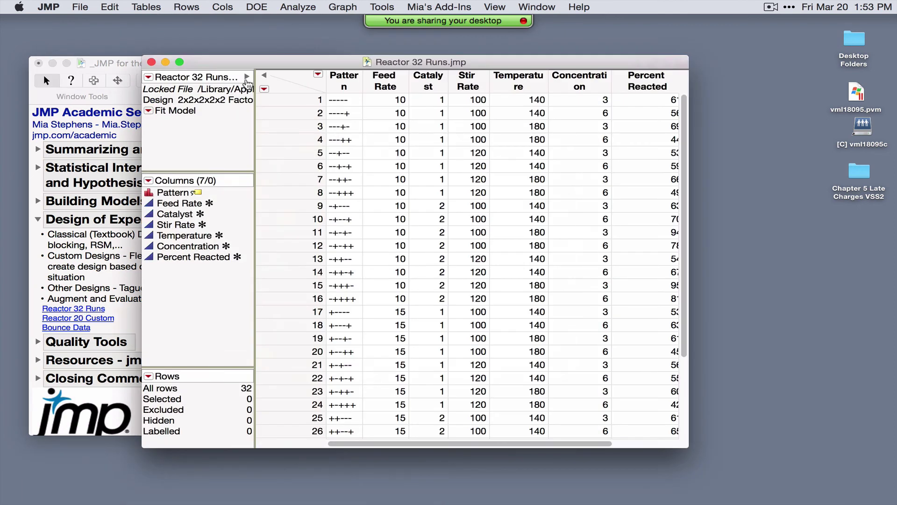
drag(263, 65, 246, 56)
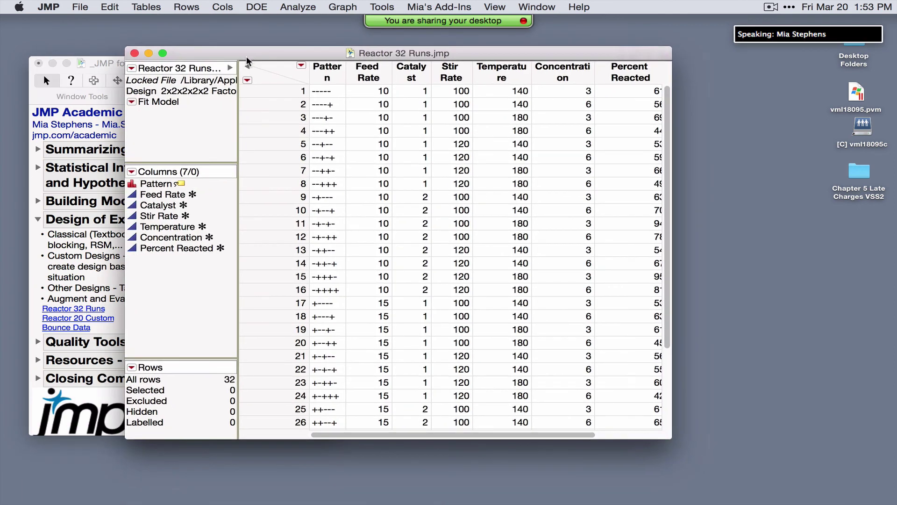
click(300, 7)
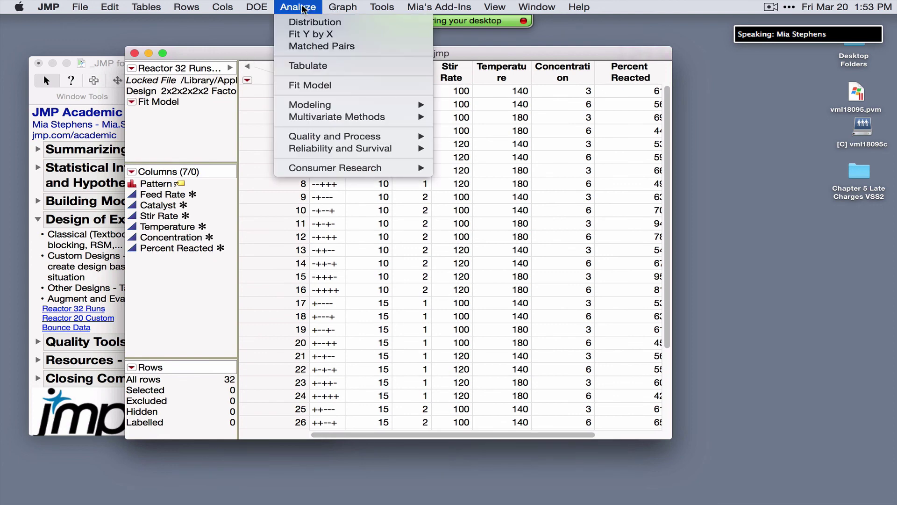
click(335, 83)
drag(328, 74, 299, 84)
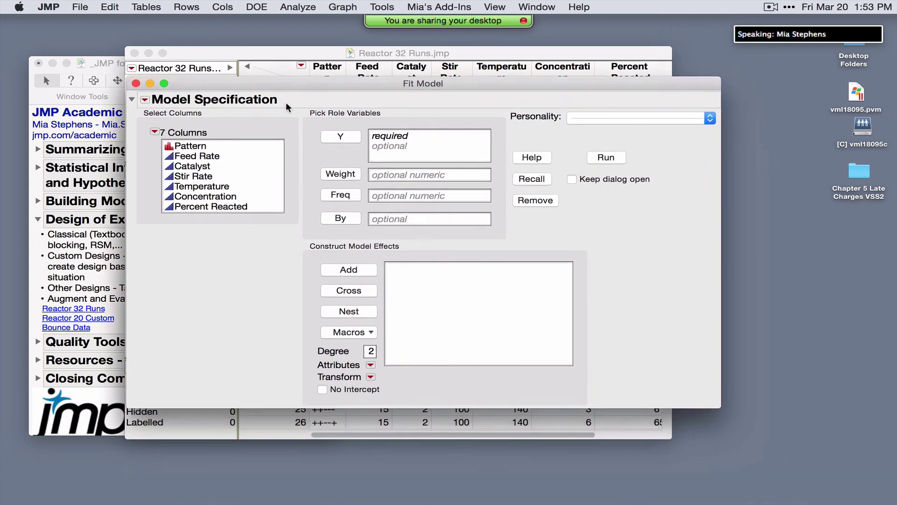
click(221, 212)
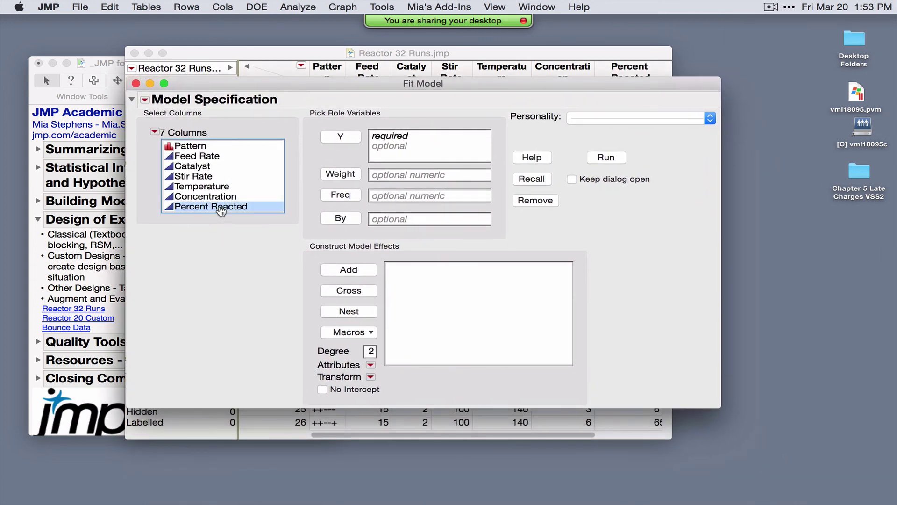
click(340, 138)
Add factorial effects to degree 3 for Feed Rate, Catalyst, Stir Rate, Temperature and Concentration to the model
click(236, 158)
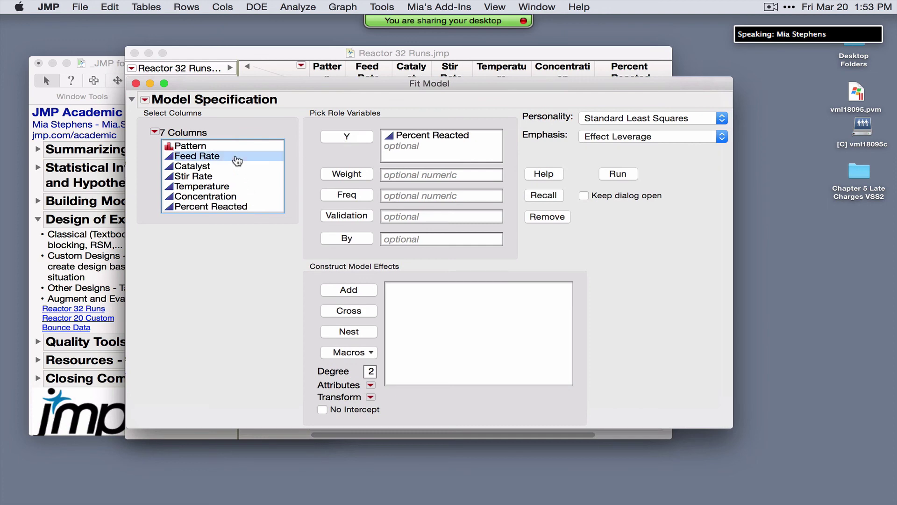
drag(236, 158, 236, 196)
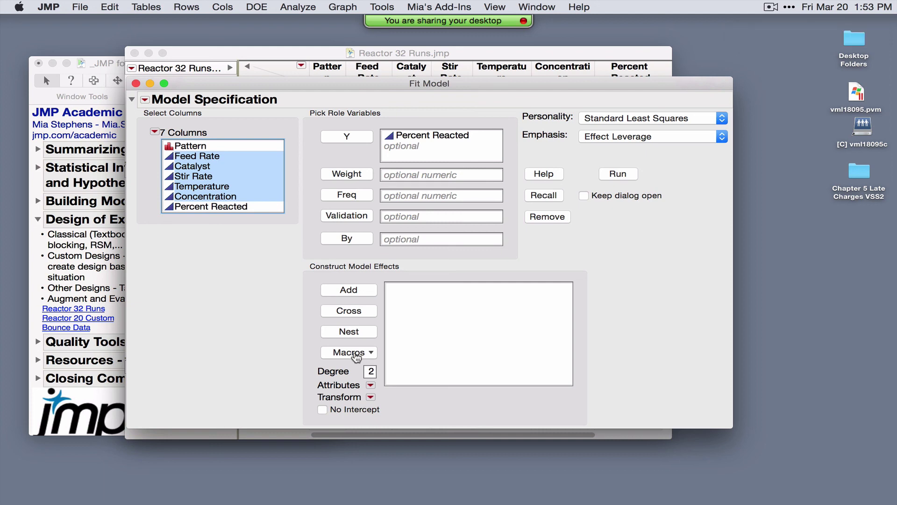
click(372, 372)
text(3)
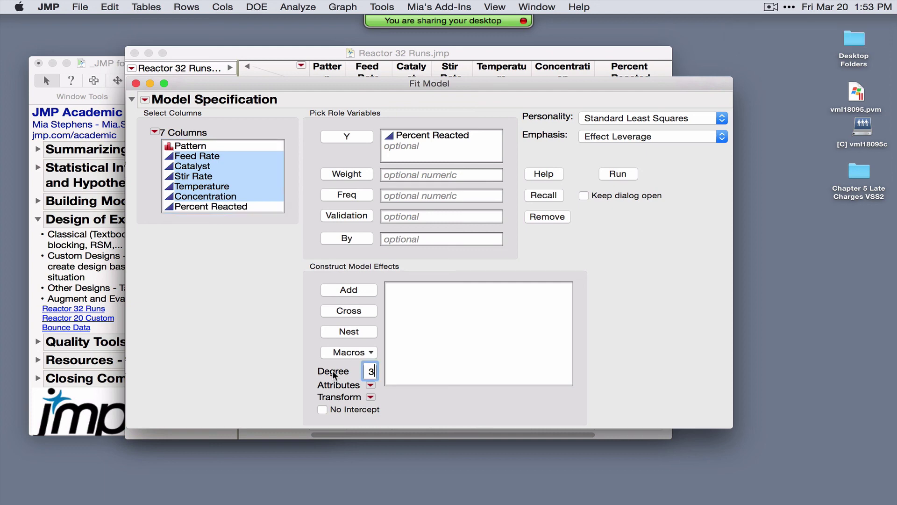
click(346, 352)
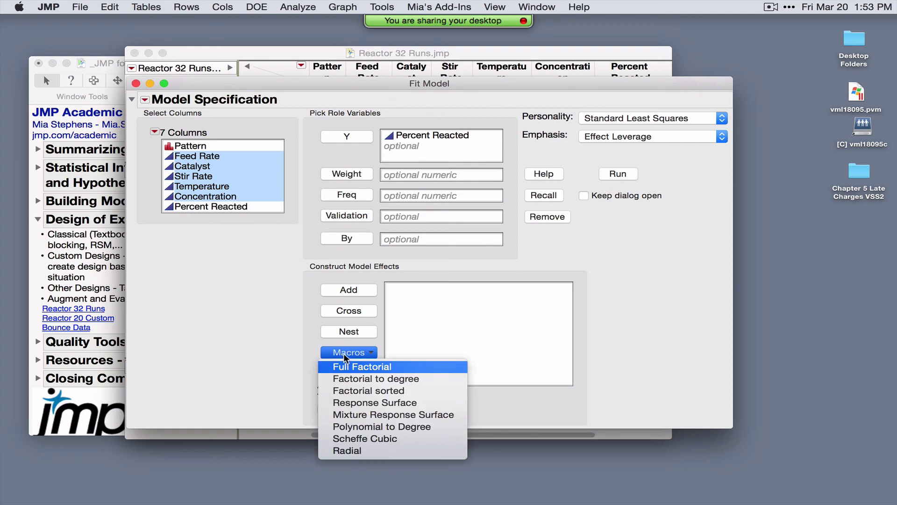
click(379, 378)
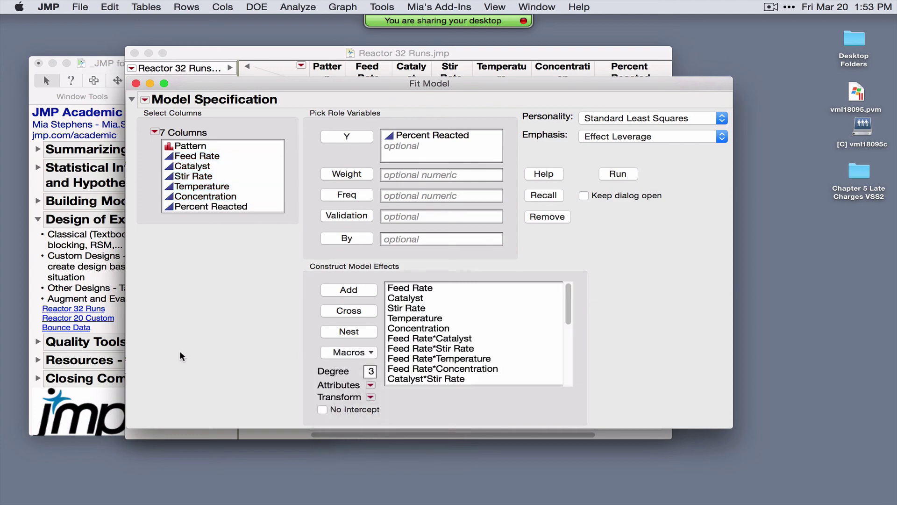
Run the Percent Reacted model and review the report from the Effect Summary down to the Prediction Profiler
click(632, 178)
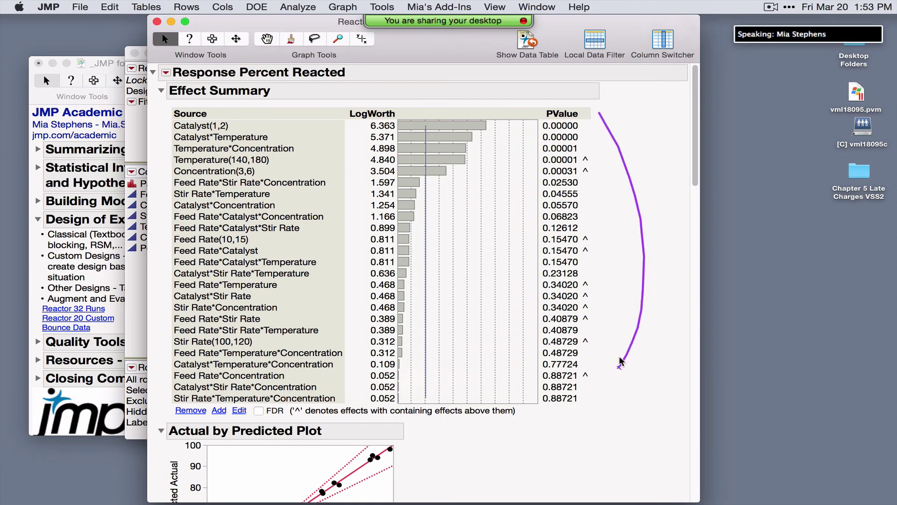
scroll(619, 352, down, 10)
scroll(619, 351, down, 15)
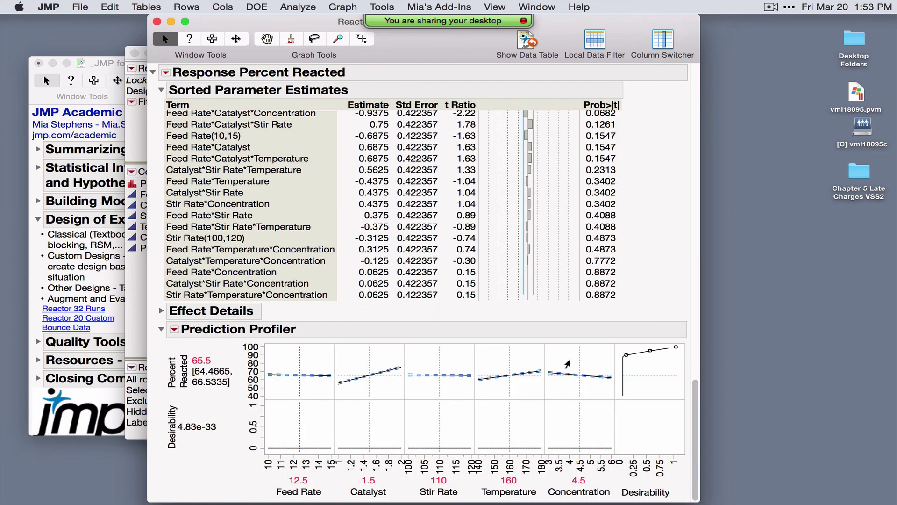
In the Prediction Profiler, move Concentration to about 4.08, and maximize the desirability across all factors
mouse_move(580, 353)
mouse_down()
mouse_move(556, 353)
mouse_move(588, 353)
mouse_move(566, 359)
mouse_up()
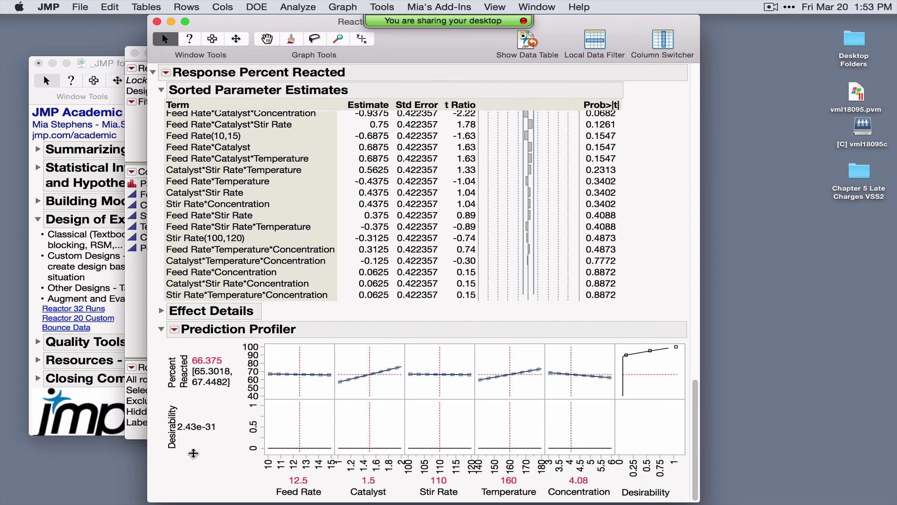
click(174, 329)
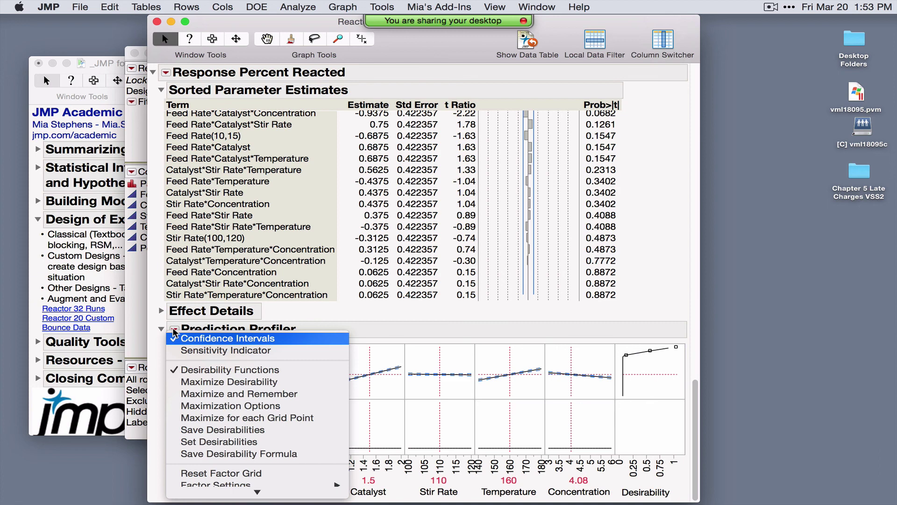
click(230, 382)
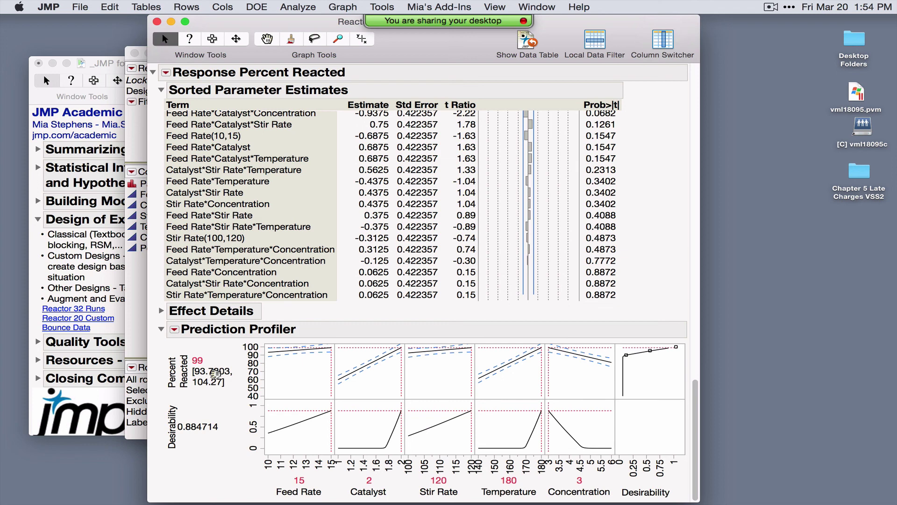
click(175, 330)
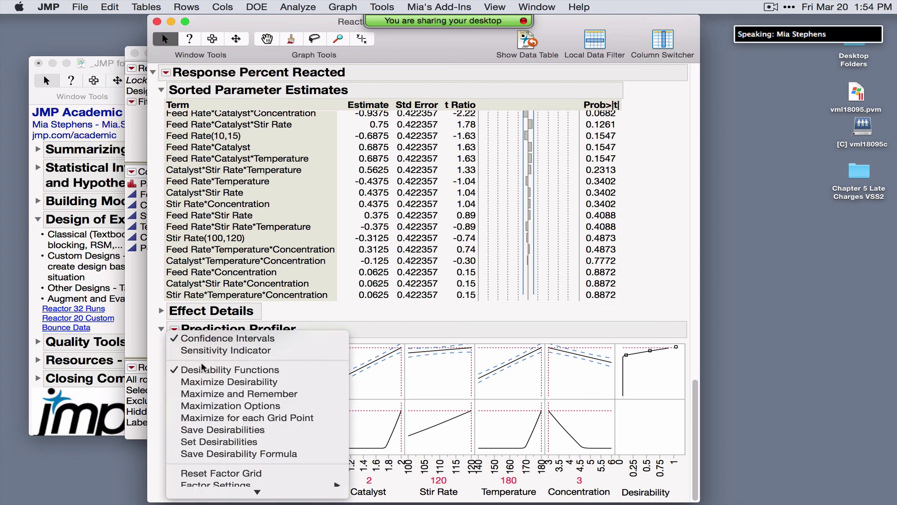
scroll(220, 439, down, 5)
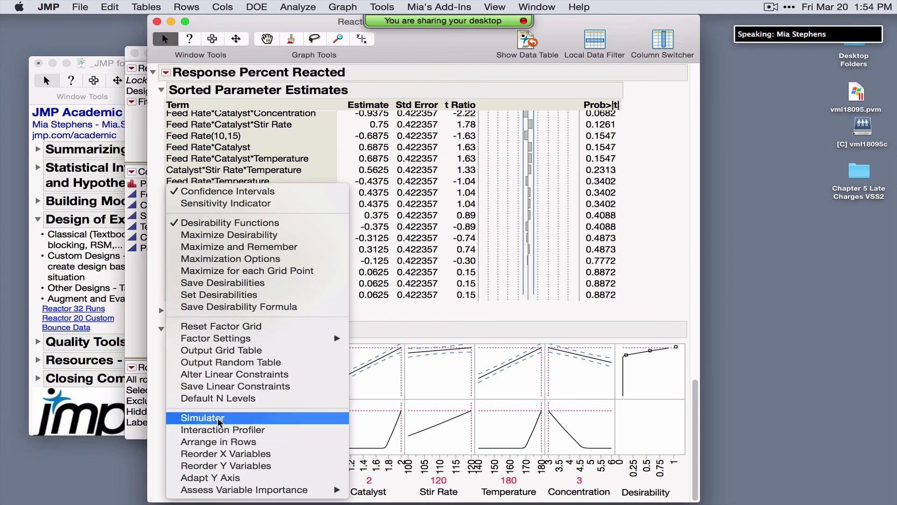
click(234, 27)
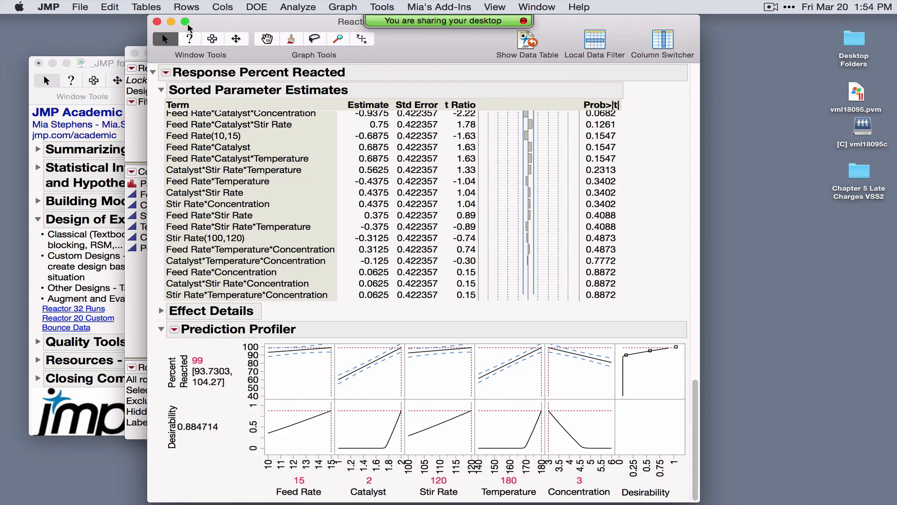
Close the Percent Reacted report and the Reactor 32 Runs table, and collapse the journal's Design of Experiments section
click(157, 21)
click(135, 53)
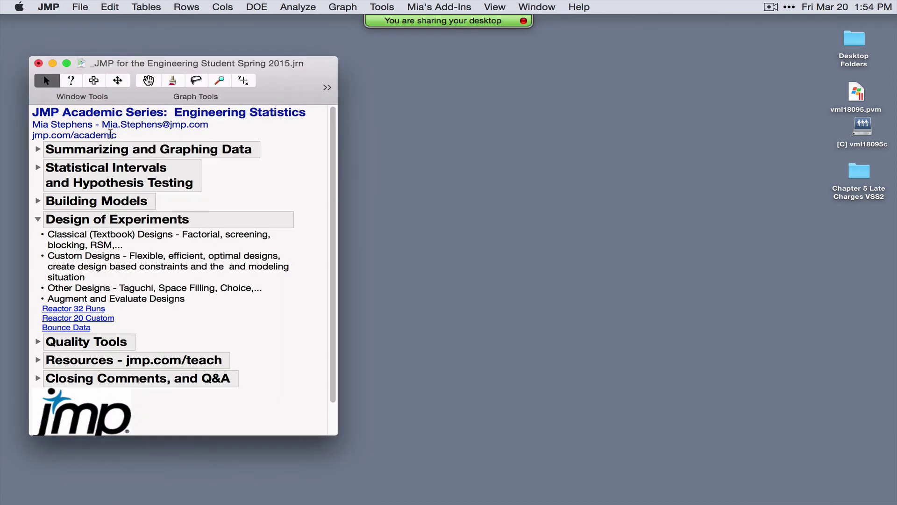
click(38, 219)
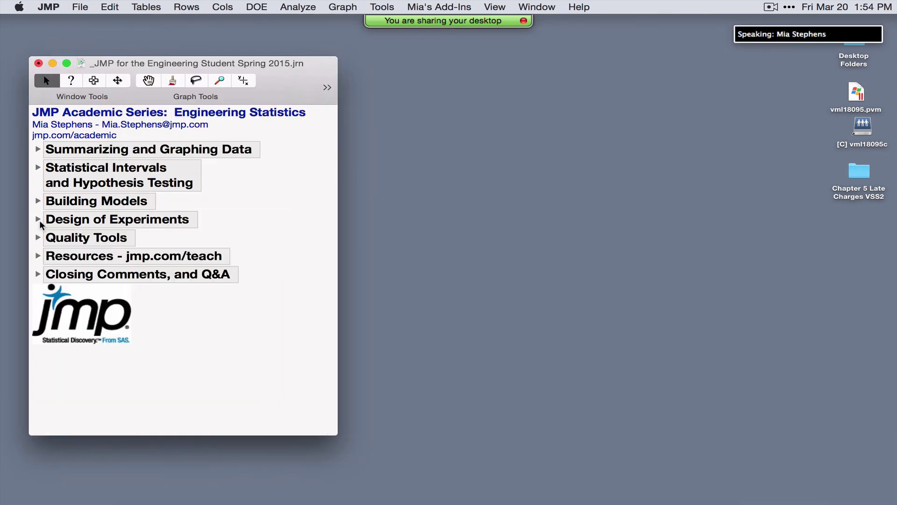
Open the Diameter data table from Statistical Process Control under Quality Tools in the journal, and select its DAY column
click(38, 237)
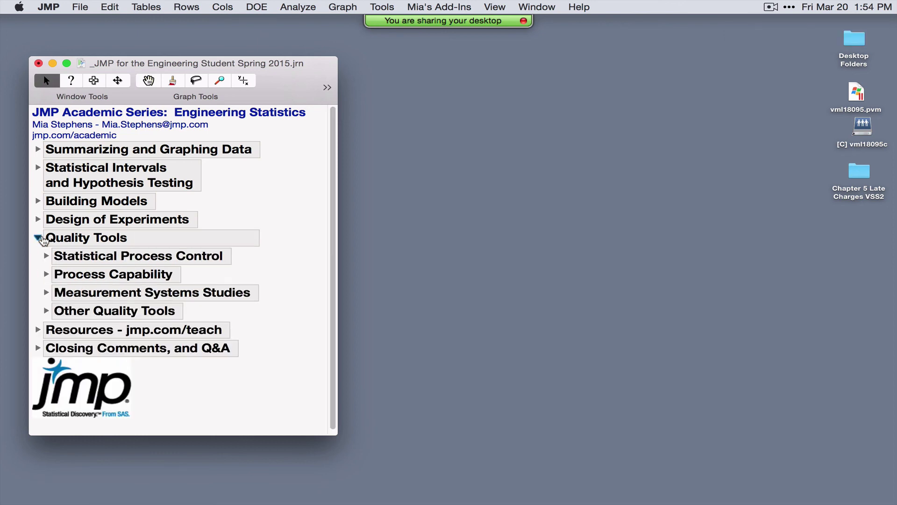
click(46, 256)
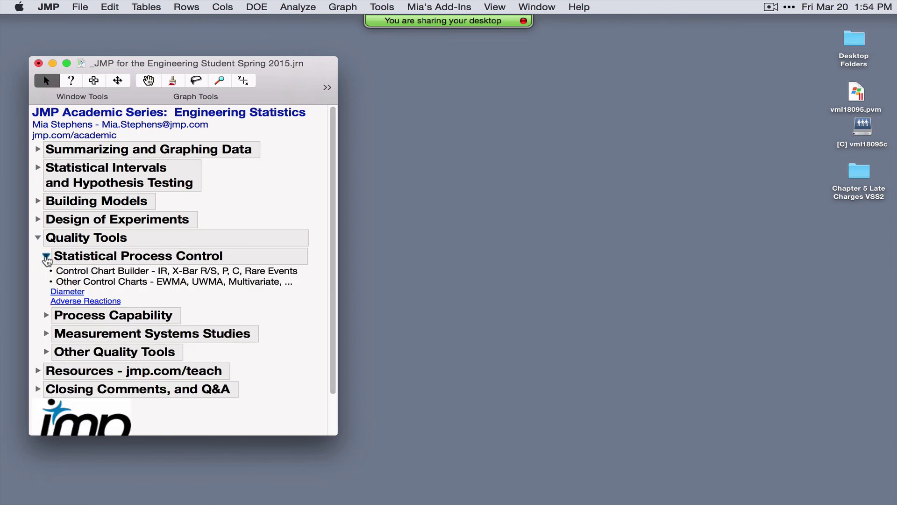
click(67, 291)
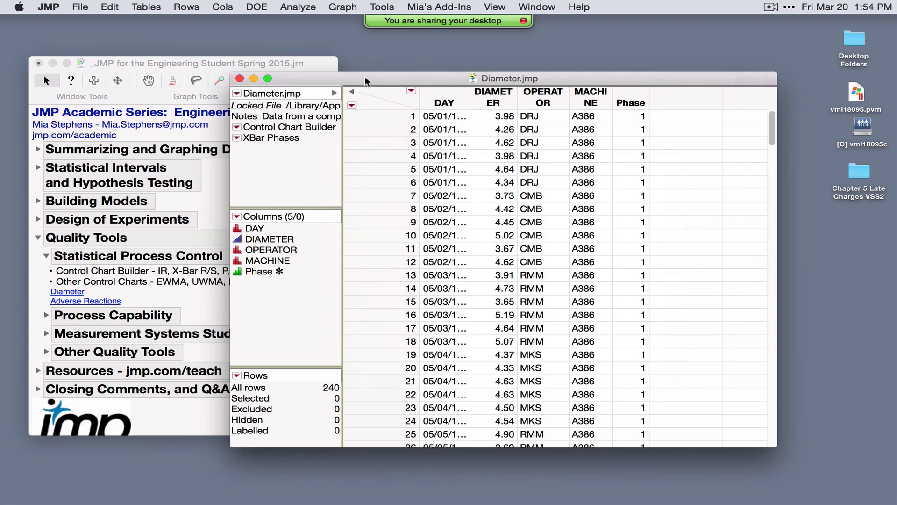
drag(365, 77, 308, 74)
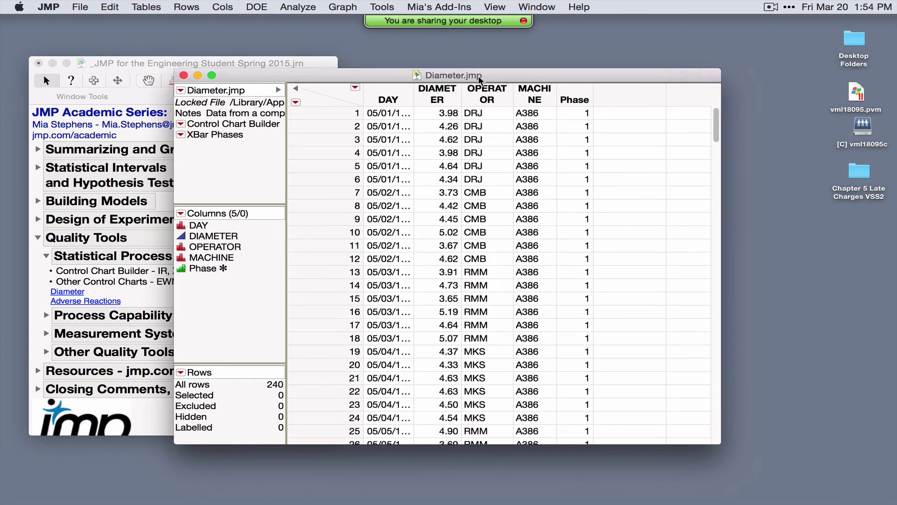
click(385, 95)
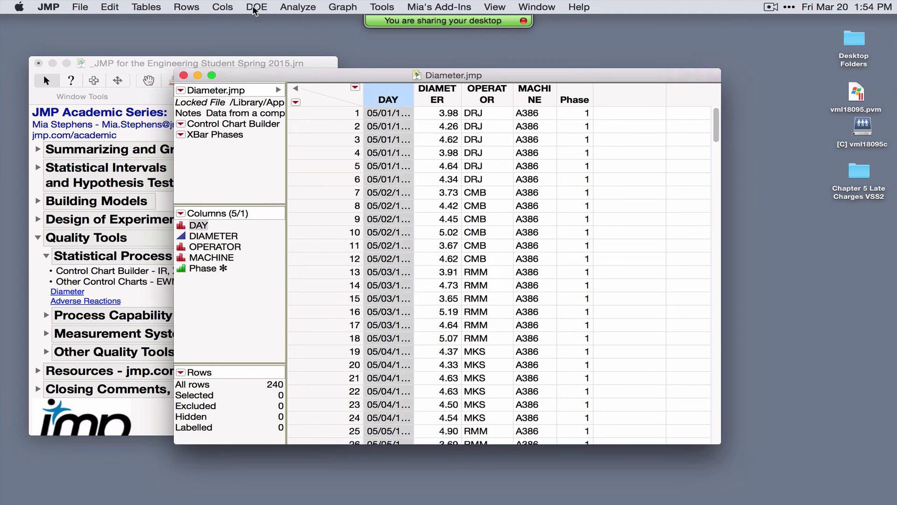
Build a control chart in Control Chart Builder with DIAMETER as Y and DAY as the subgroup
click(289, 7)
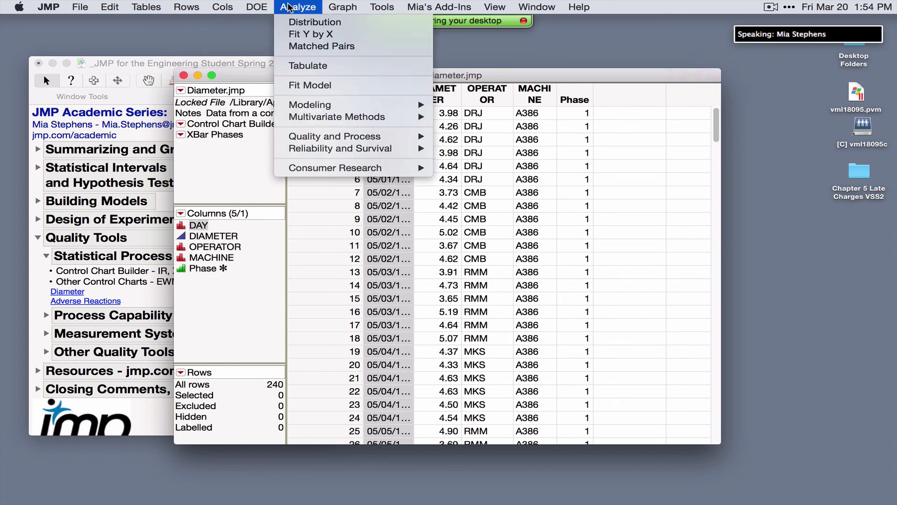
mouse_move(305, 136)
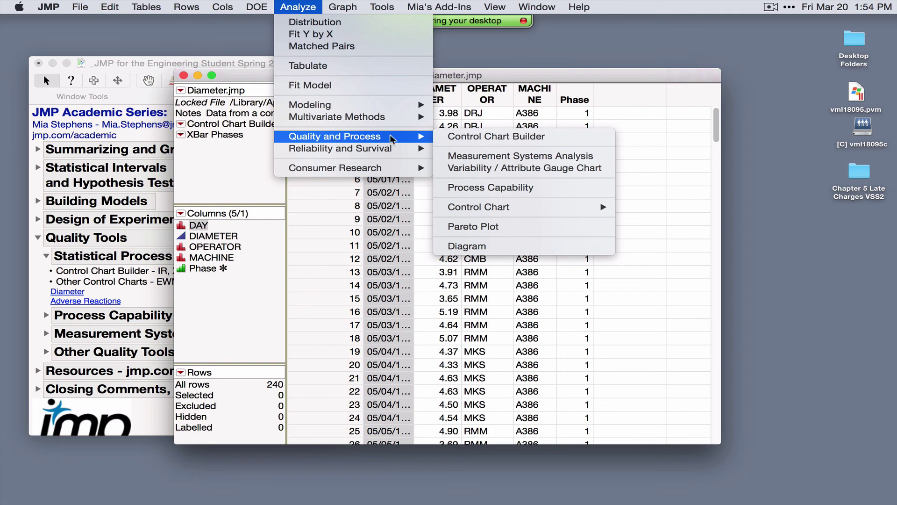
click(520, 137)
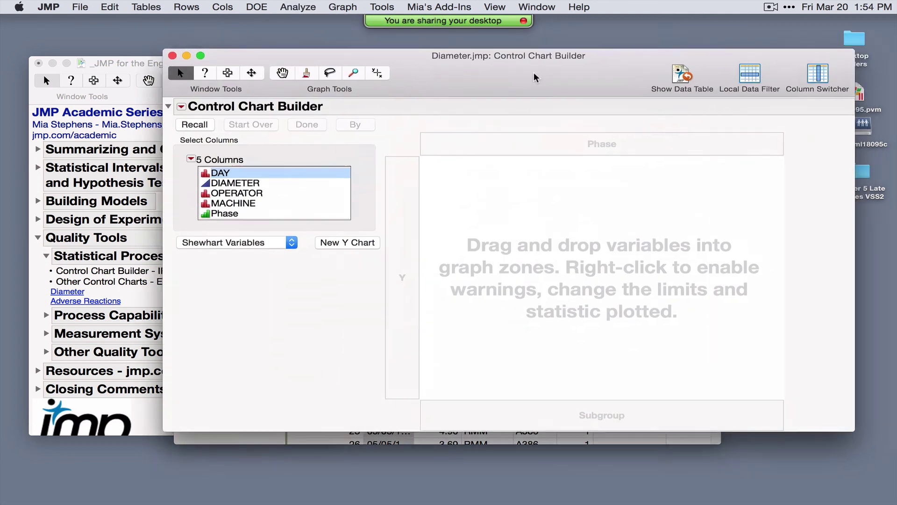
drag(535, 77, 438, 79)
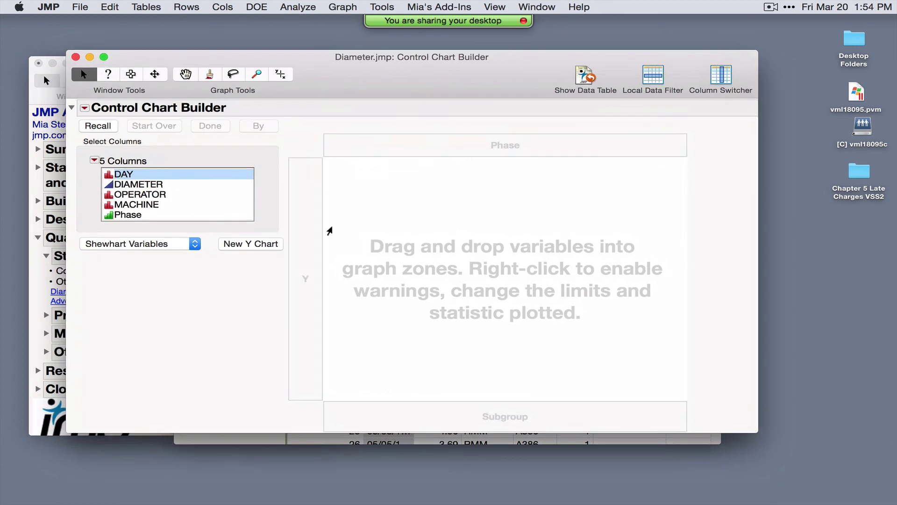
click(161, 185)
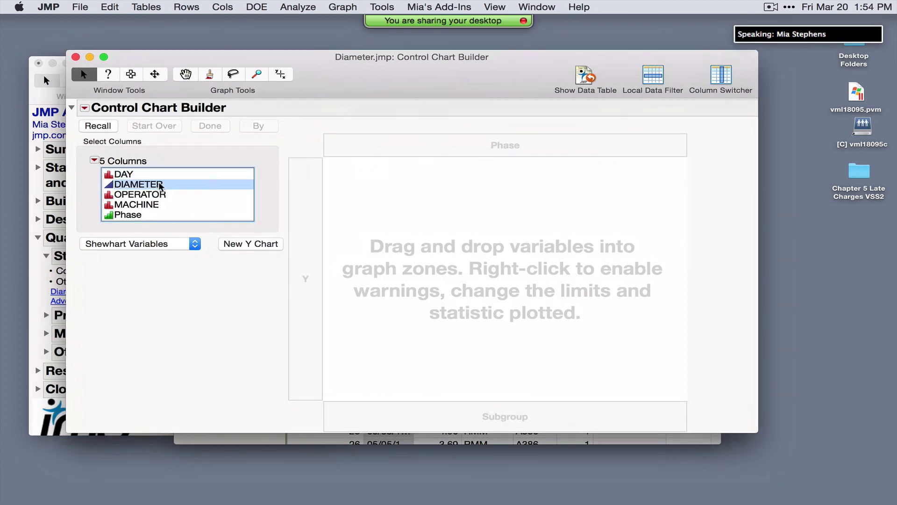
drag(159, 185, 280, 210)
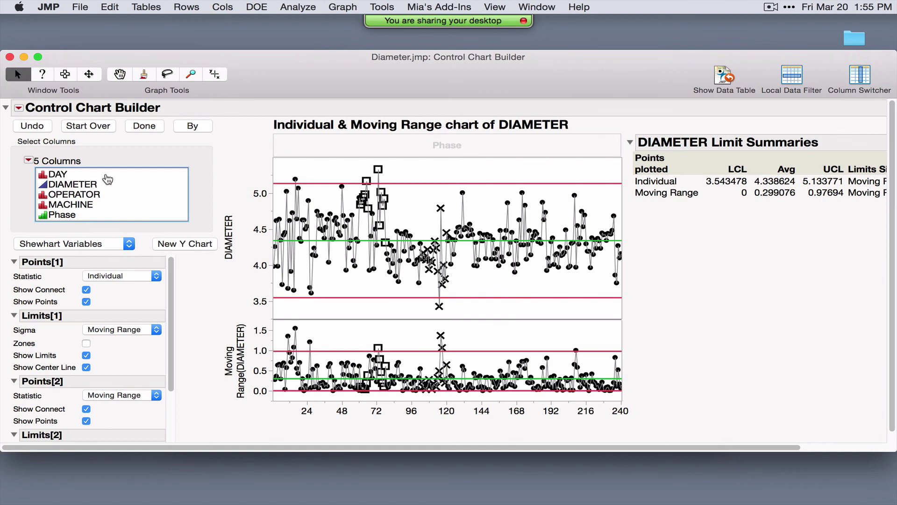
click(79, 175)
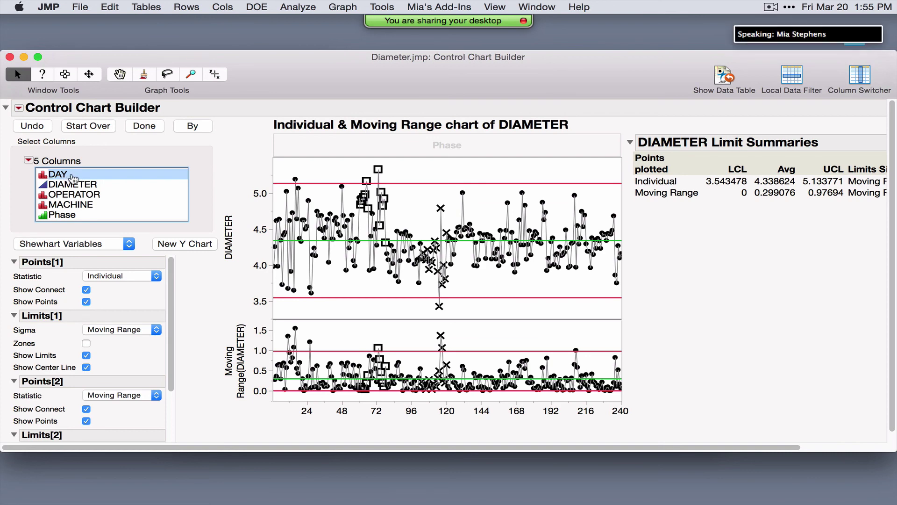
drag(78, 175, 451, 284)
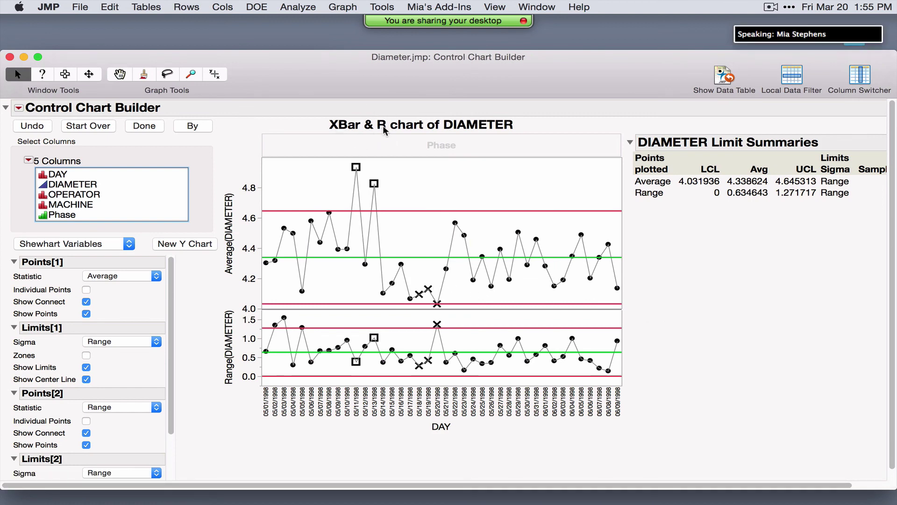
Inspect individual subgroup points on the average DIAMETER chart, clear the selection, and check the available control chart types
click(354, 167)
click(346, 249)
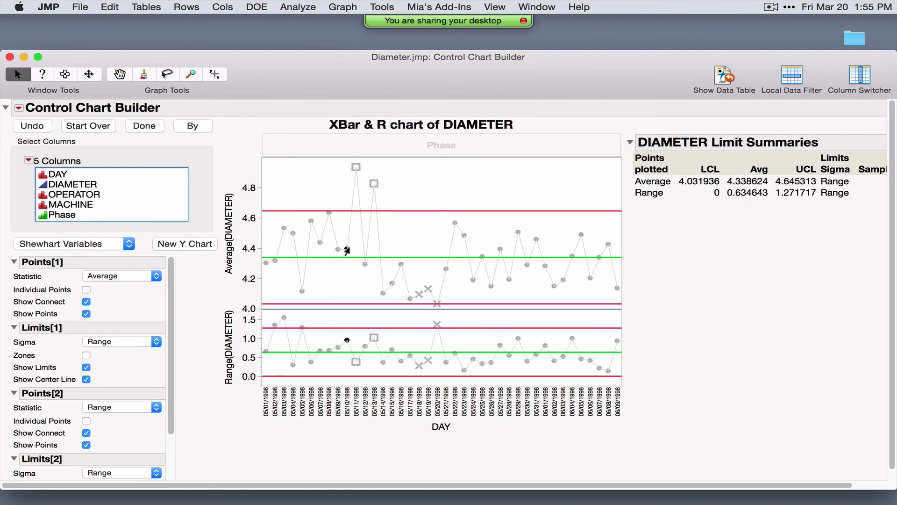
click(337, 249)
click(329, 213)
click(321, 242)
mouse_move(320, 244)
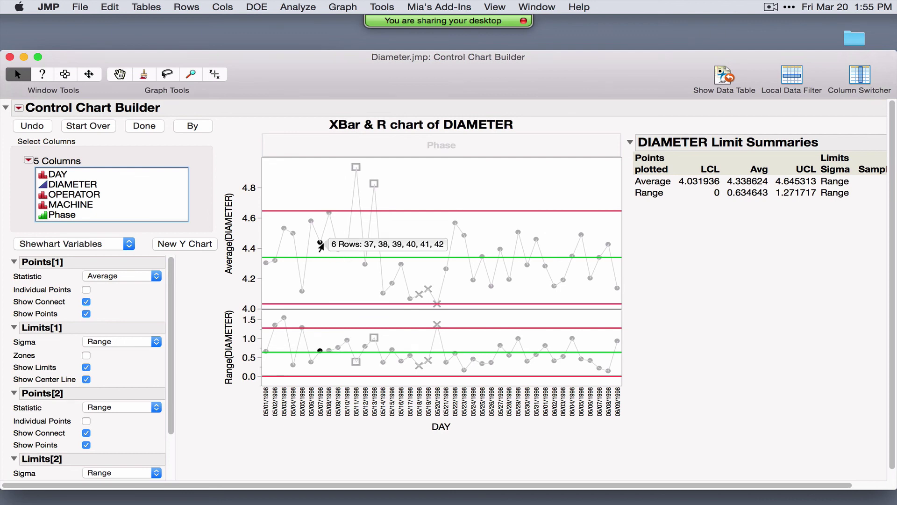
click(306, 192)
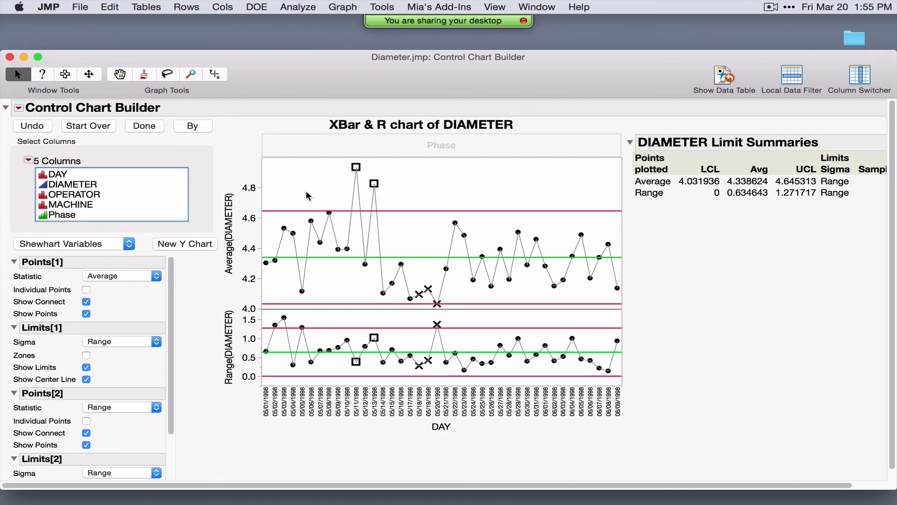
click(103, 248)
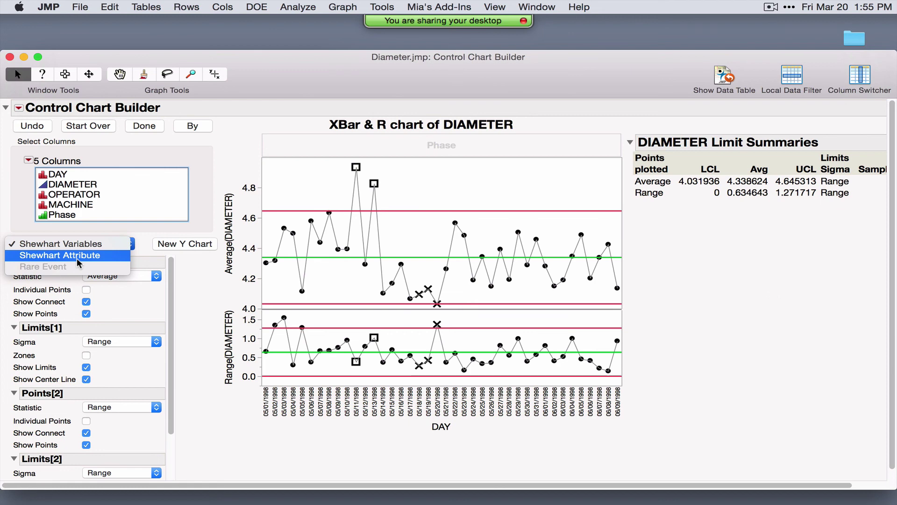
key(Escape)
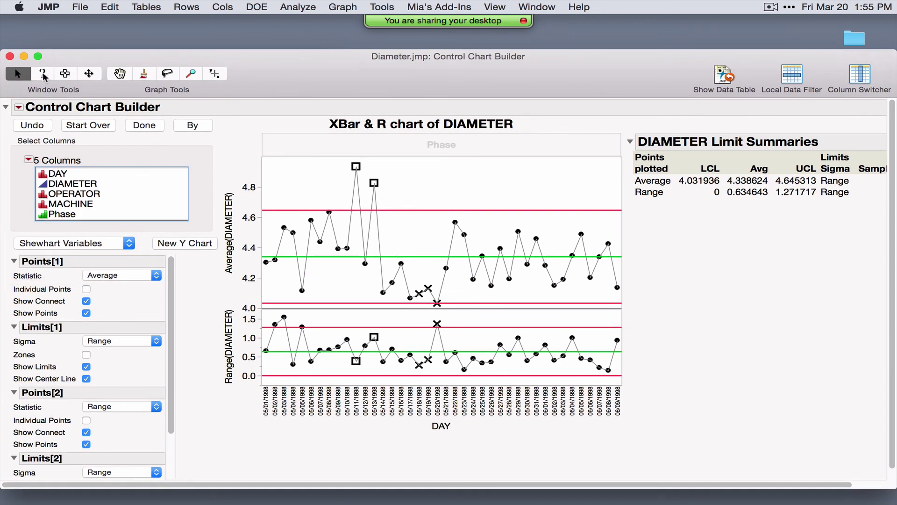
Close the control chart and the Diameter table, and open the Clips 1 data table from the journal's Process Capability section
click(10, 57)
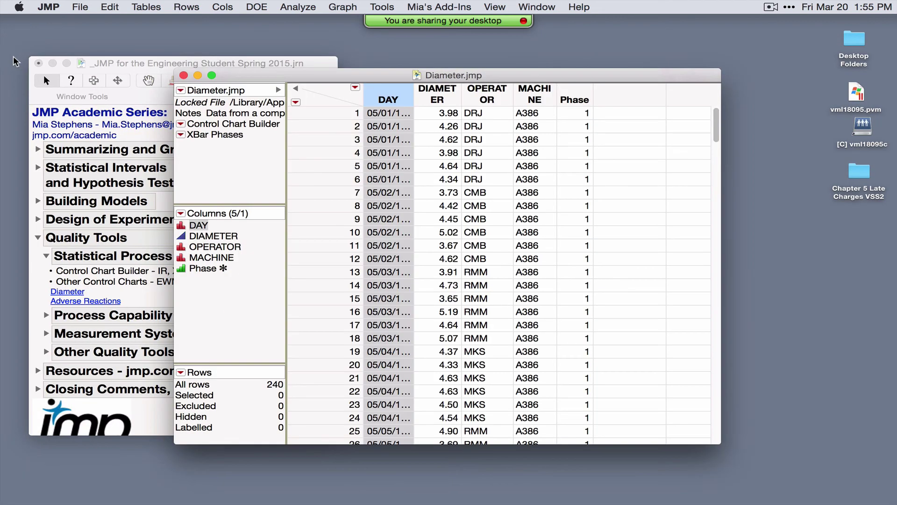
click(183, 75)
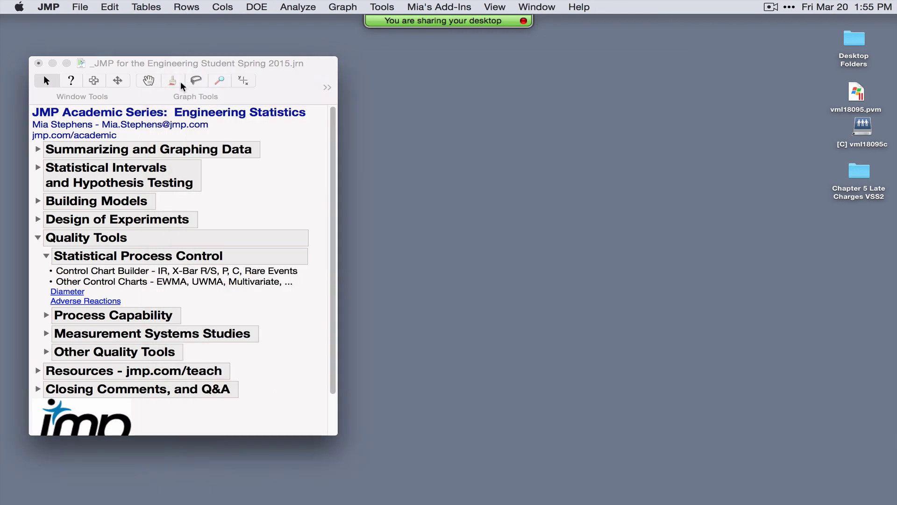
click(45, 257)
click(46, 274)
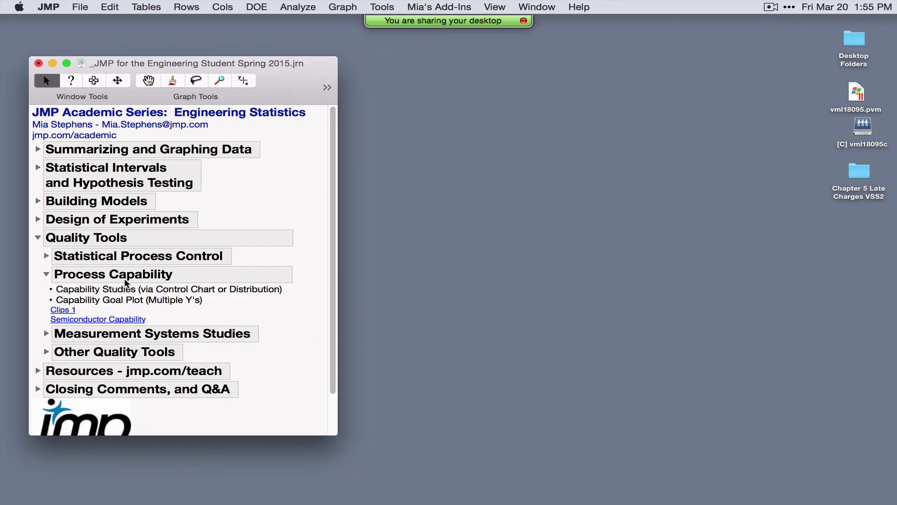
click(62, 310)
drag(511, 83, 485, 96)
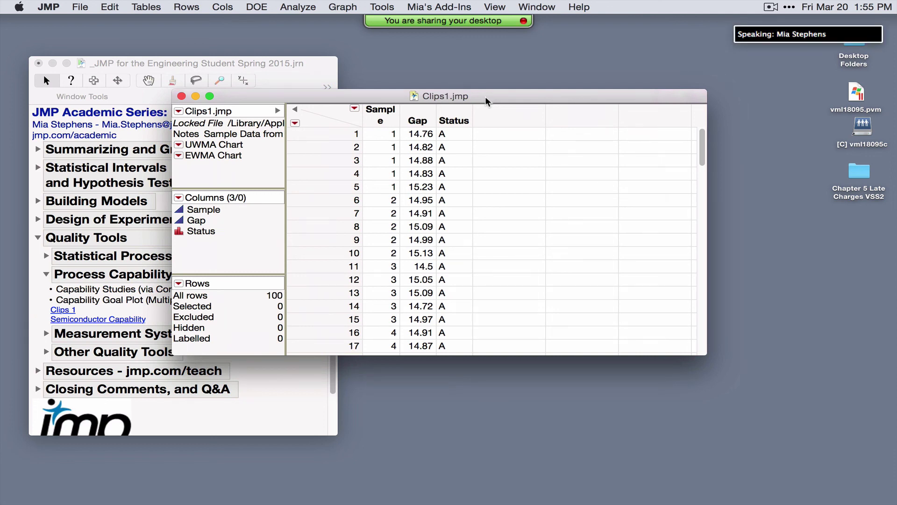
Create a Distribution report for the Gap column of the Clips1 table
click(298, 7)
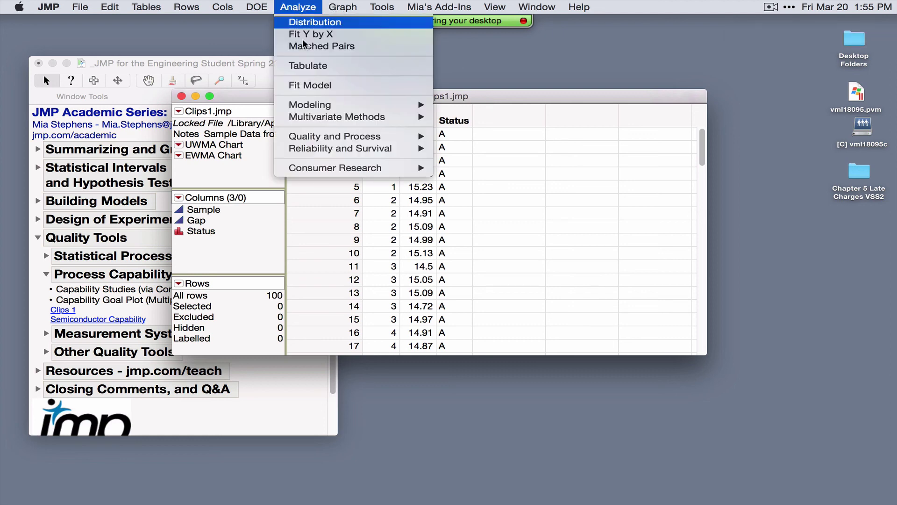
click(304, 22)
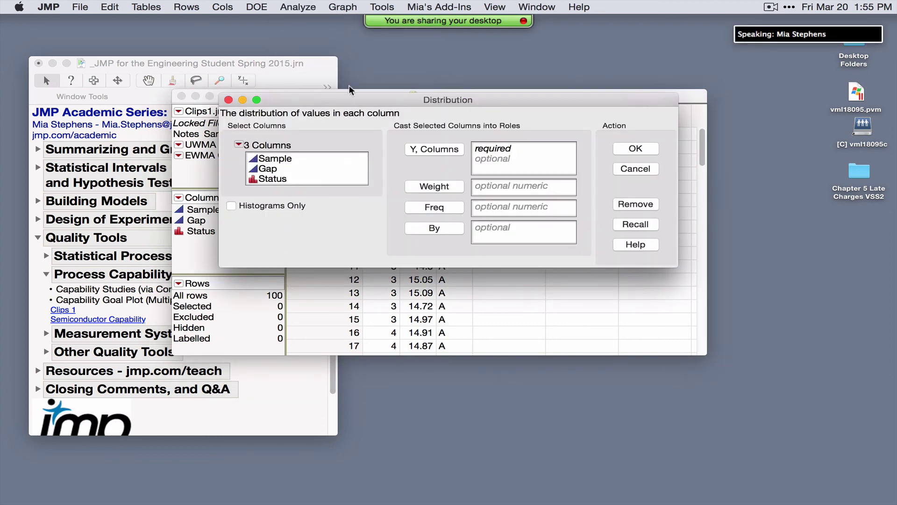
click(297, 7)
mouse_move(363, 136)
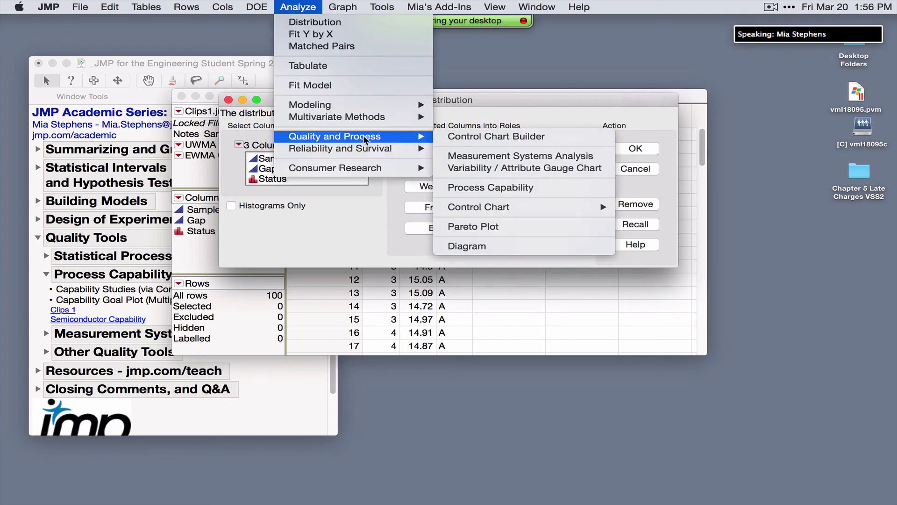
mouse_move(521, 208)
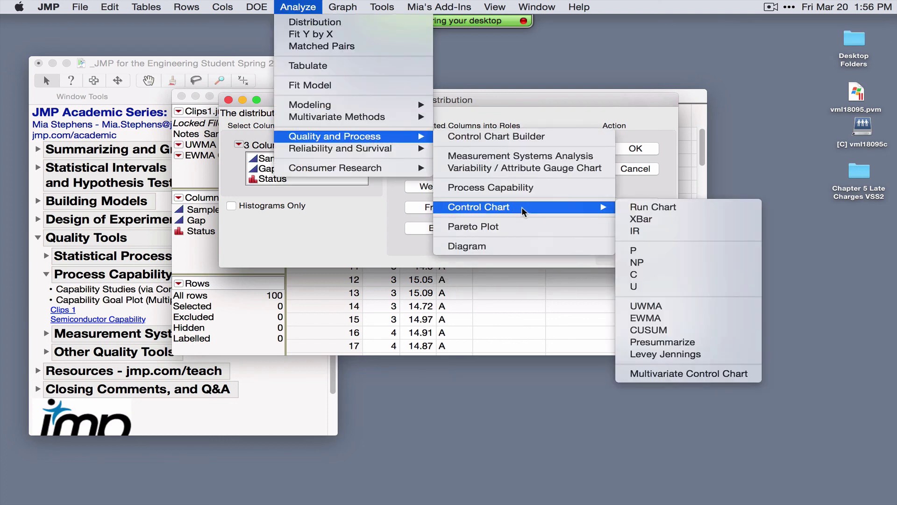
click(355, 226)
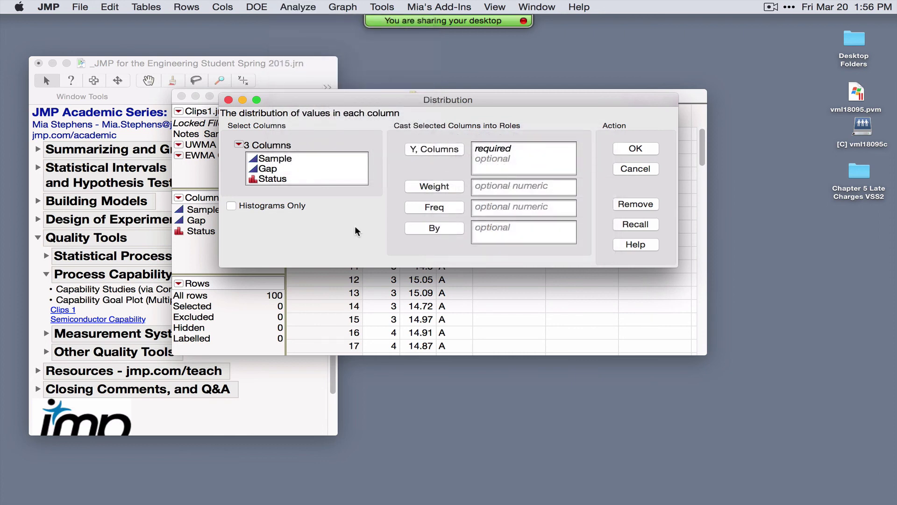
drag(347, 170, 532, 167)
click(636, 148)
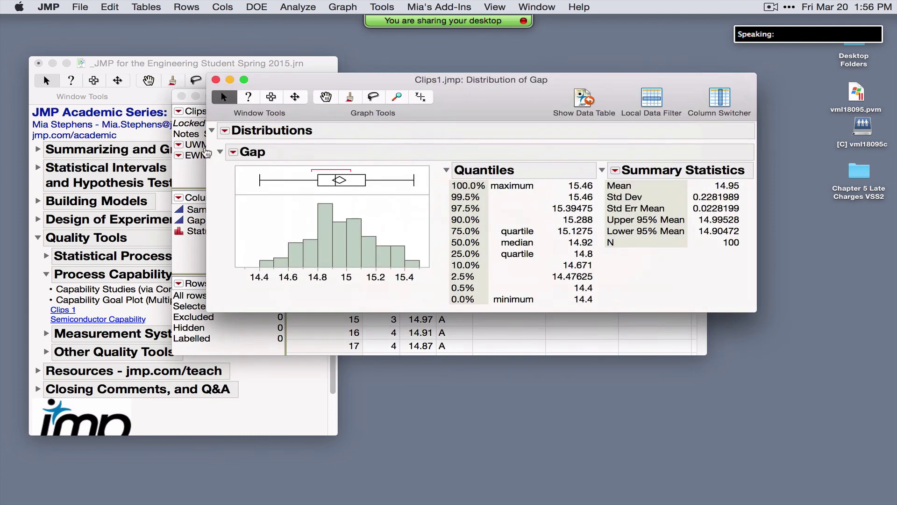
Run a Capability Analysis on Gap with lower spec limit 14.5, target 15, upper spec limit 15.5 and long term sigma
click(233, 154)
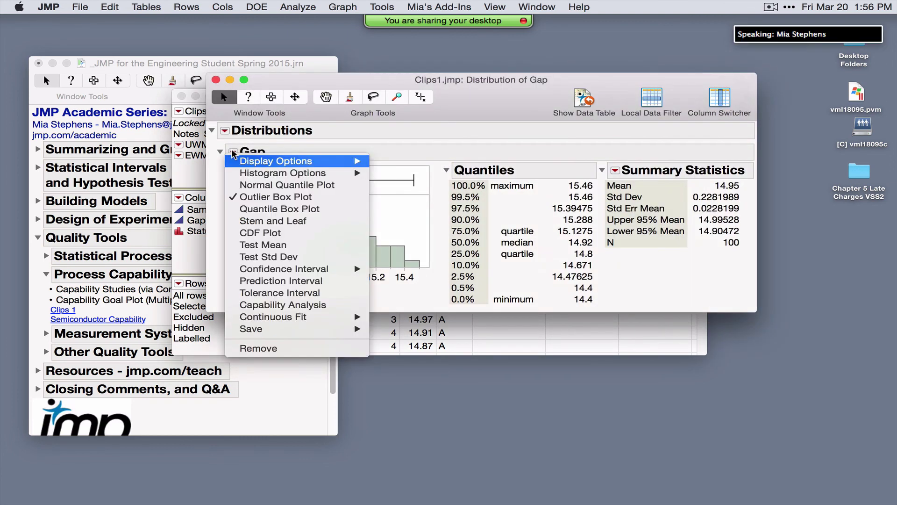
click(311, 305)
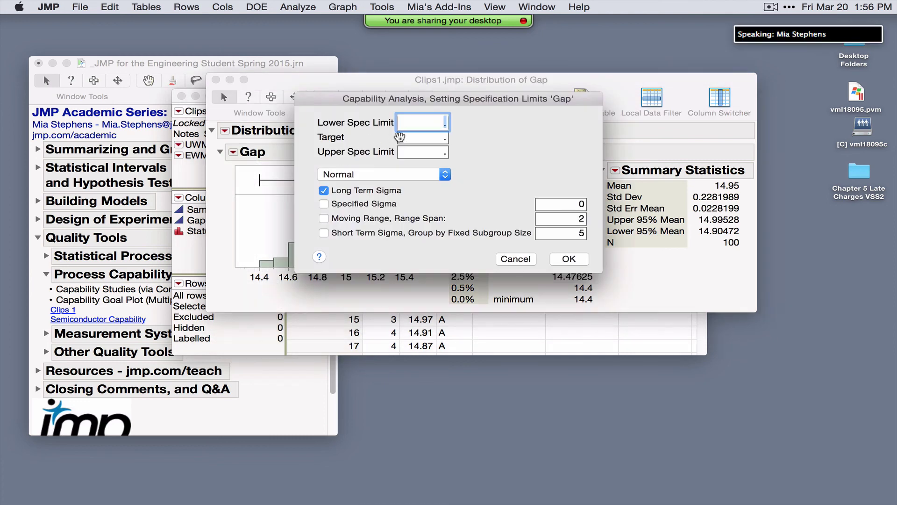
text(14.5)
key(Tab)
text(15)
key(Tab)
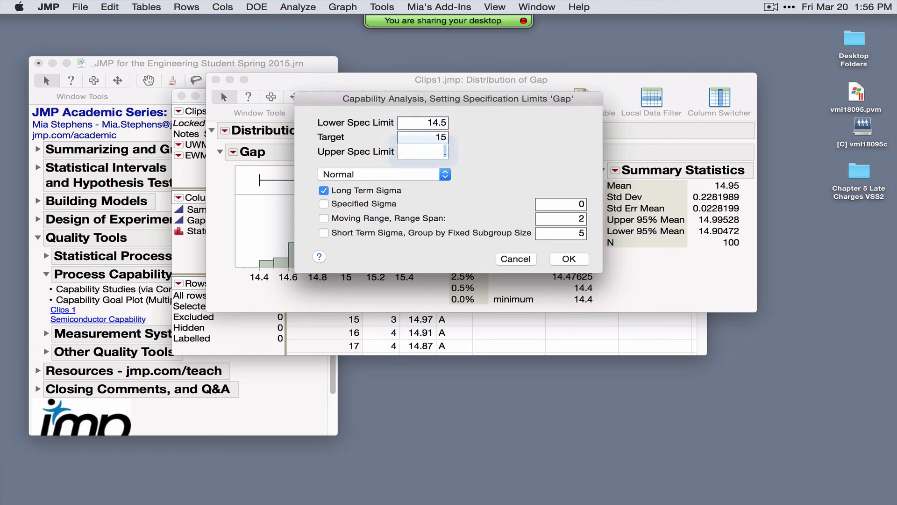
text(15.5)
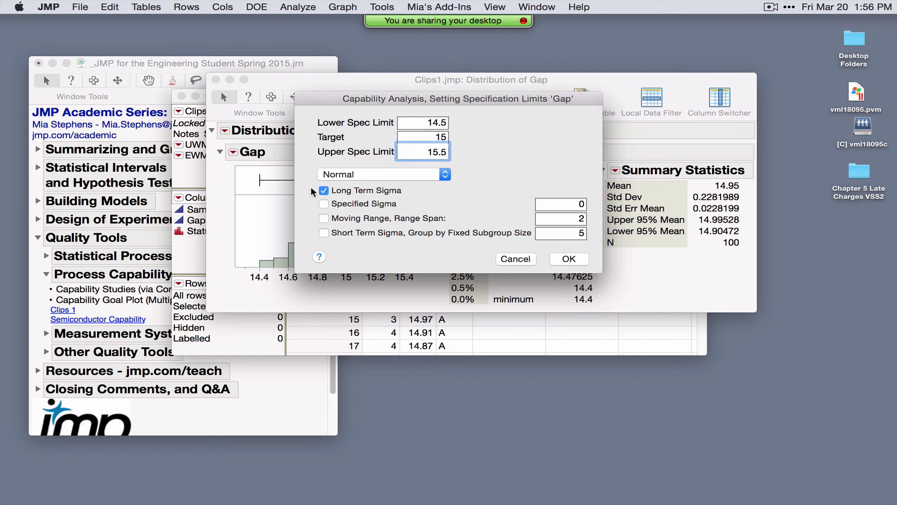
drag(310, 186, 310, 251)
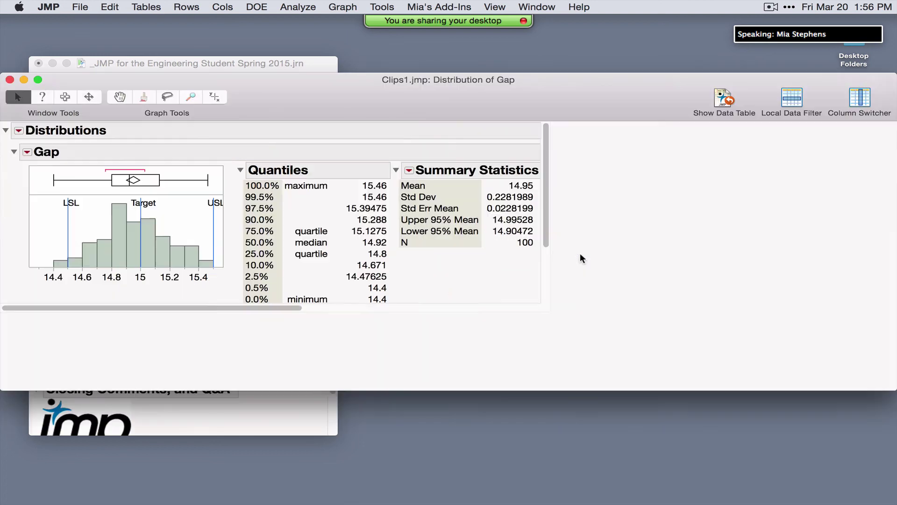
click(570, 259)
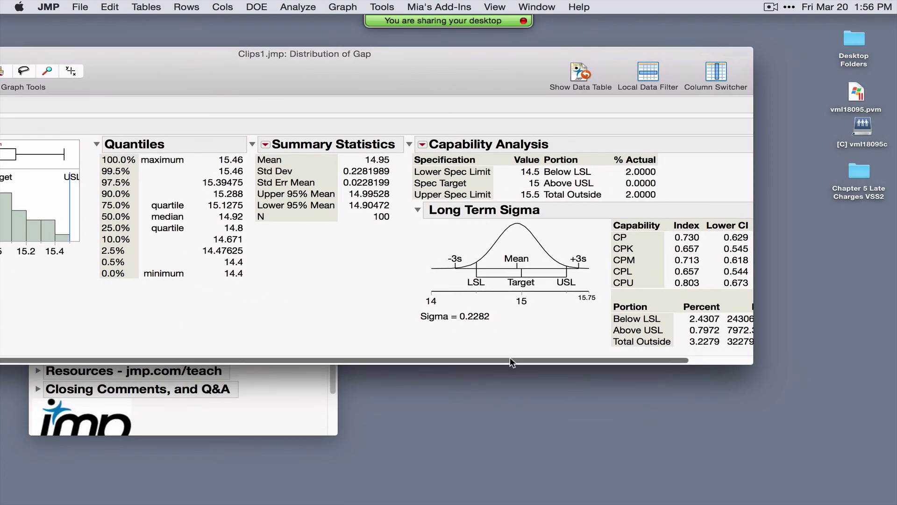
Review the capability results for Gap, and close the distribution report and the Clips1 table
drag(509, 360, 683, 363)
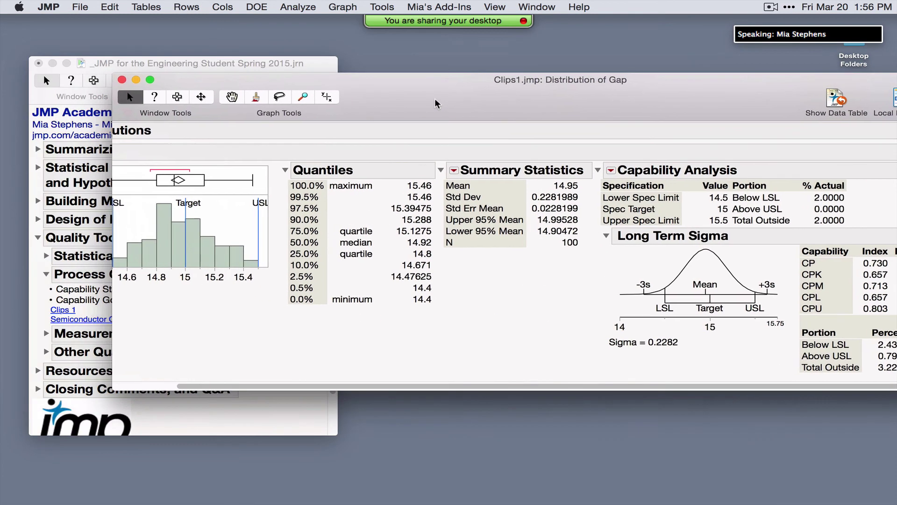
click(126, 92)
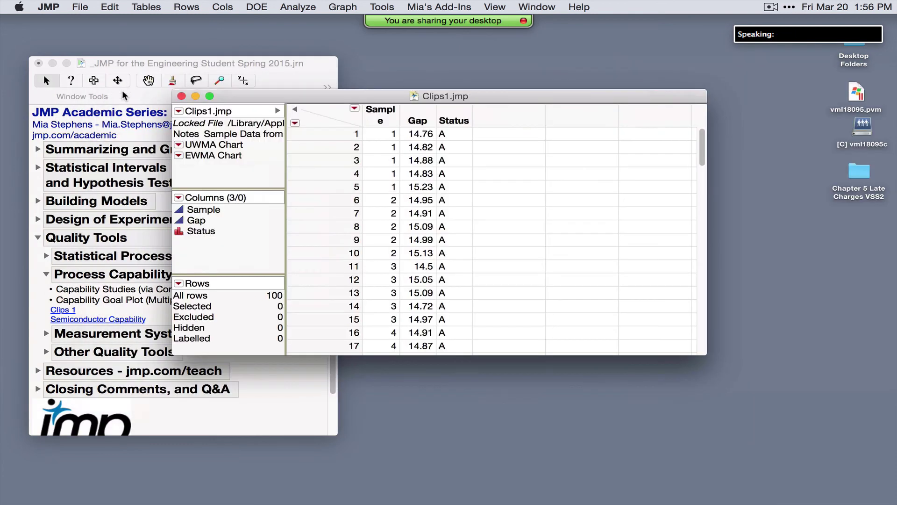
click(181, 95)
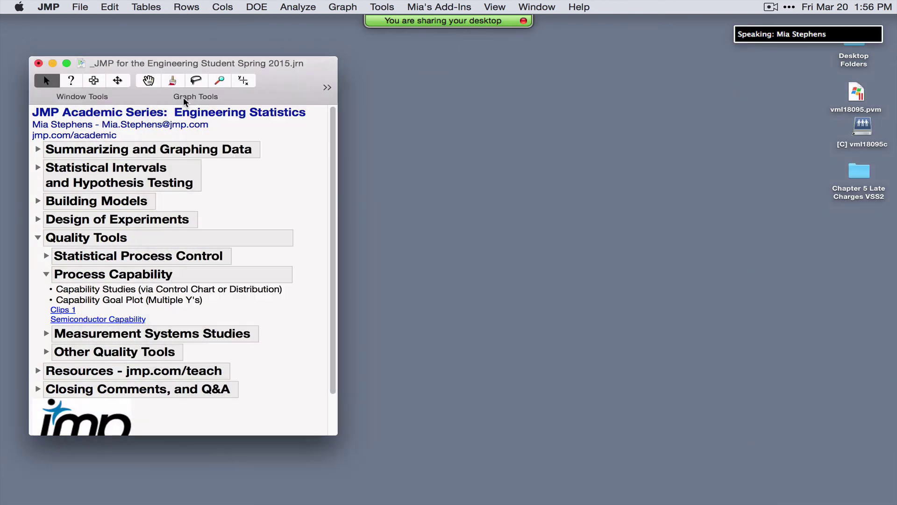
Collapse the journal's Quality Tools section and expand the Resources - jmp.com/teach section
click(303, 8)
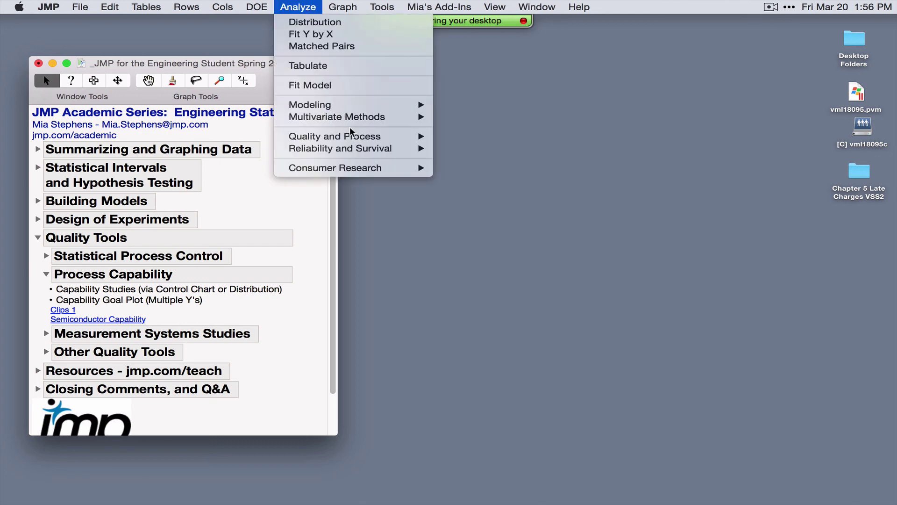
mouse_move(355, 138)
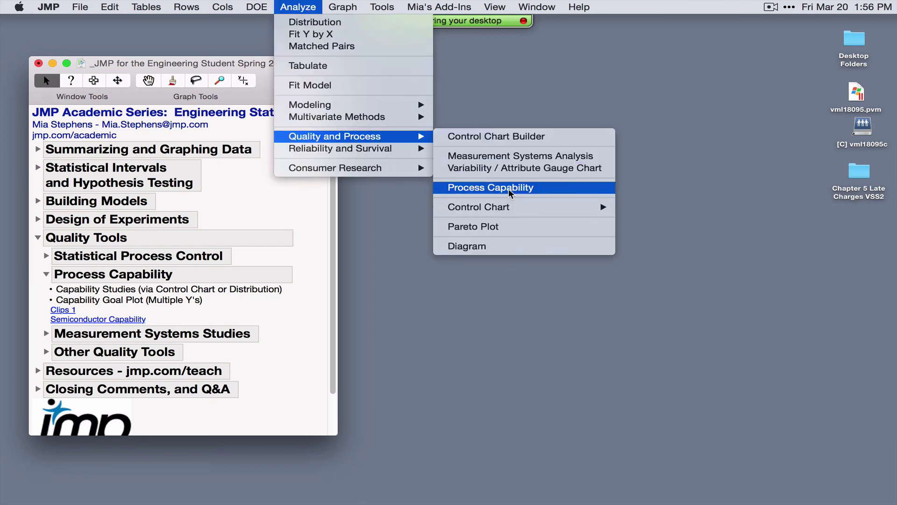
click(37, 238)
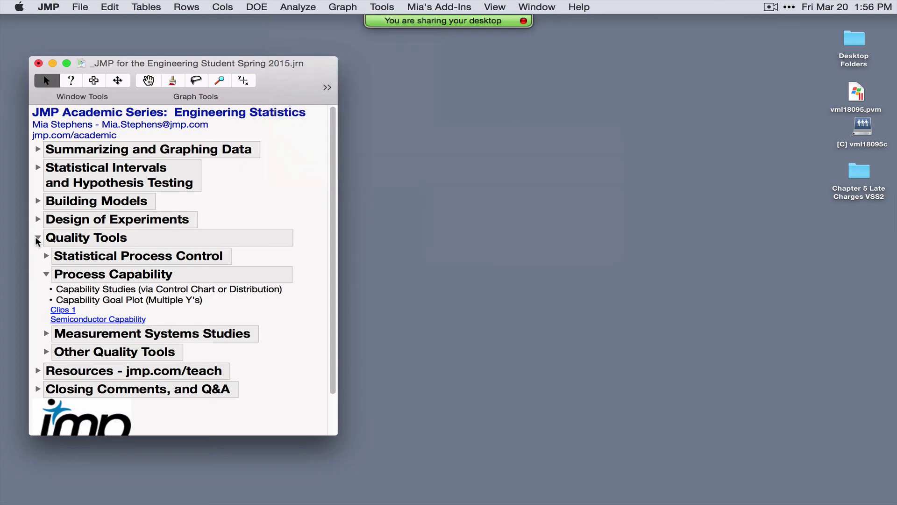
click(38, 239)
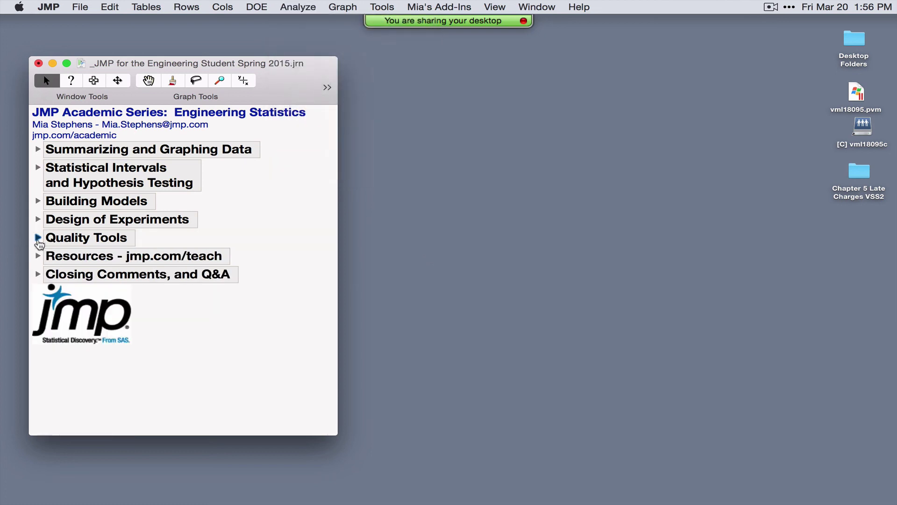
click(38, 256)
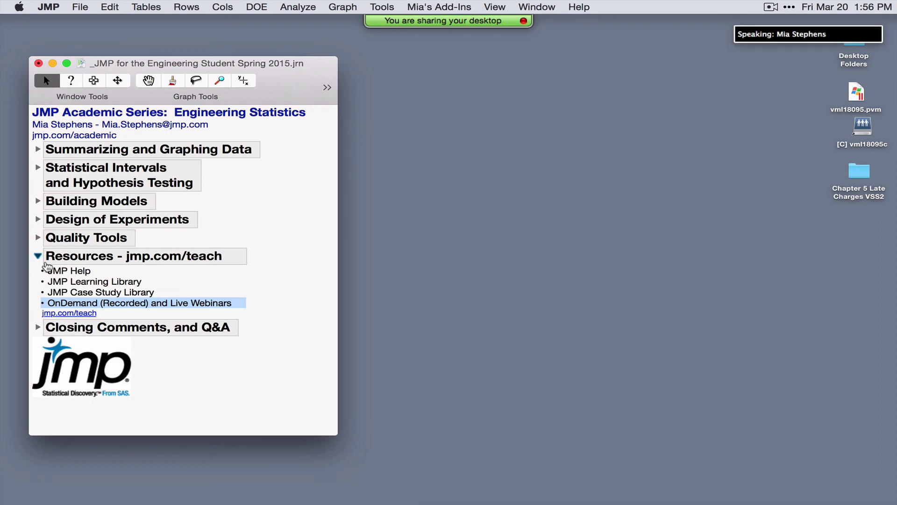
mouse_move(30, 285)
mouse_down()
mouse_move(151, 286)
mouse_move(68, 272)
mouse_move(33, 276)
mouse_move(35, 288)
mouse_up()
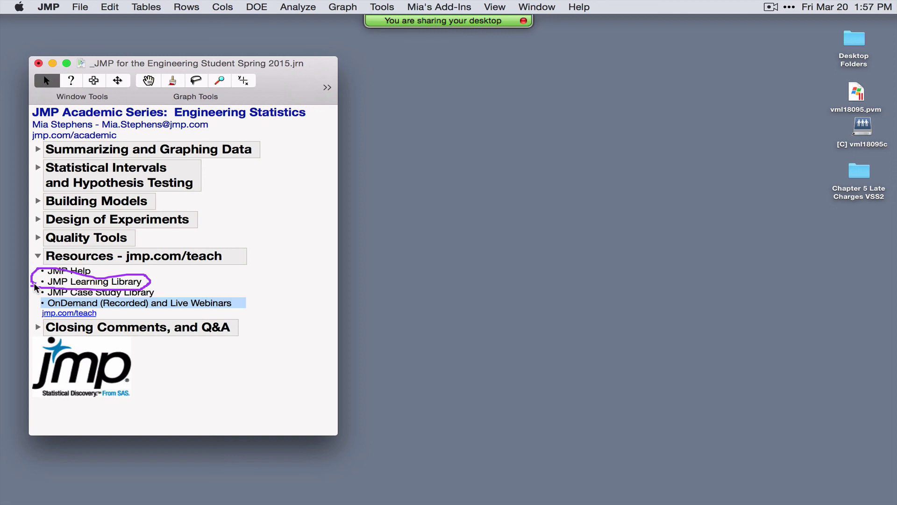